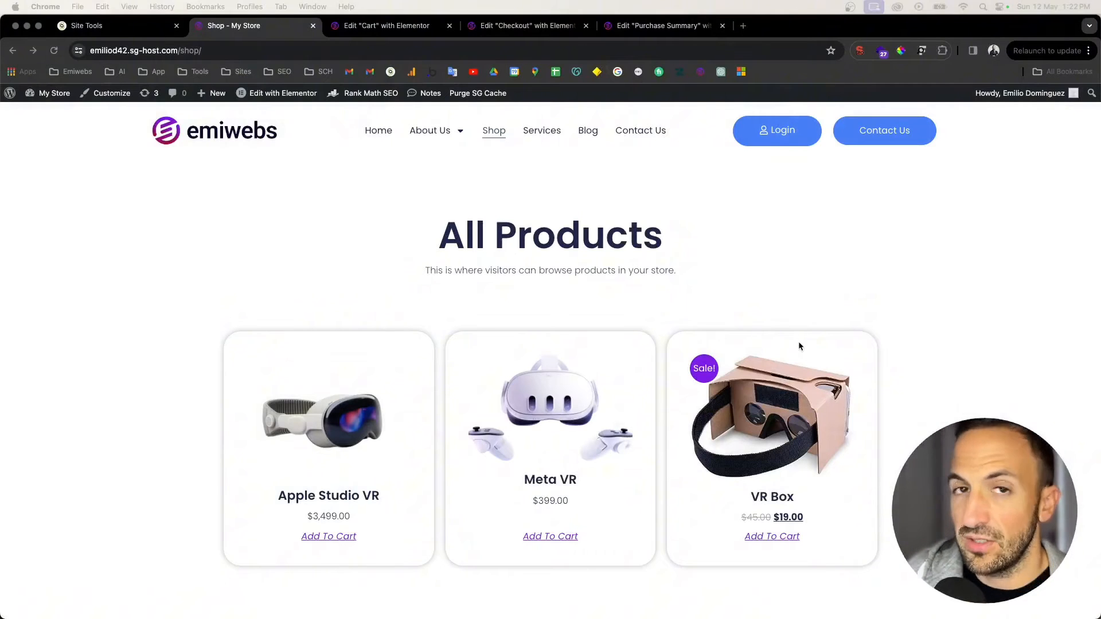
Step: Add the Meta VR headset to the shop cart and proceed from the cart to the checkout page
scroll(638, 287, down, 3)
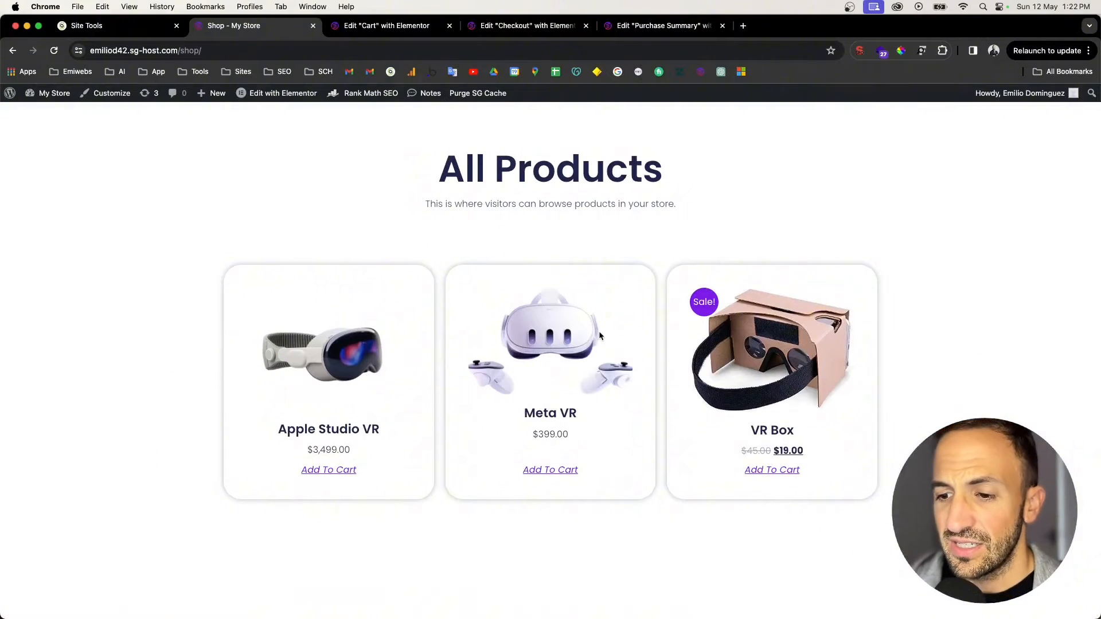
click(566, 472)
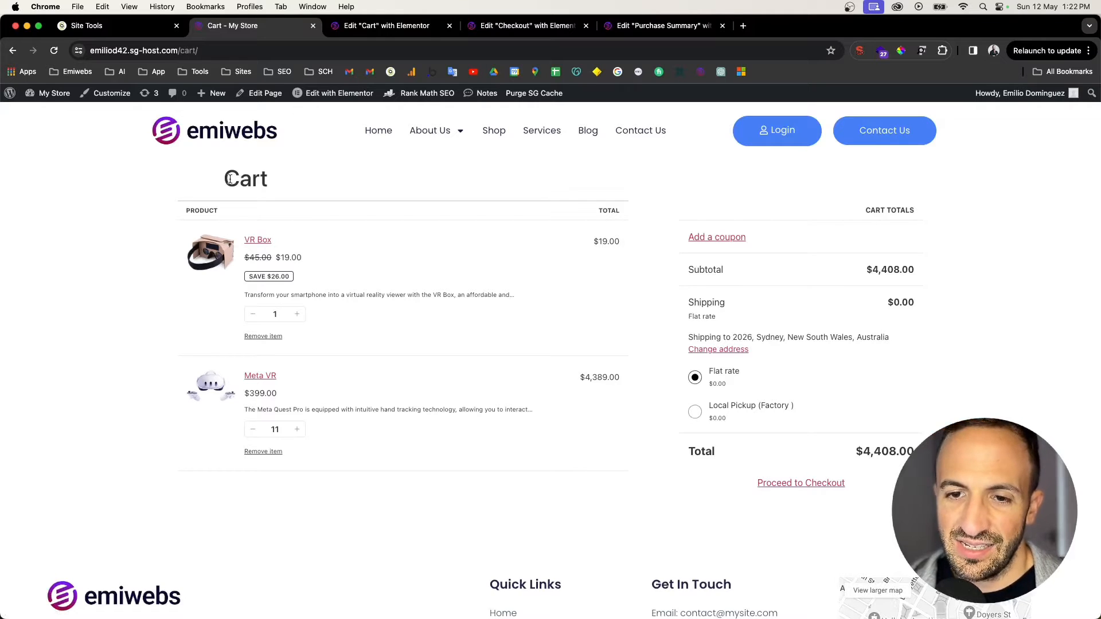
drag(229, 179, 441, 181)
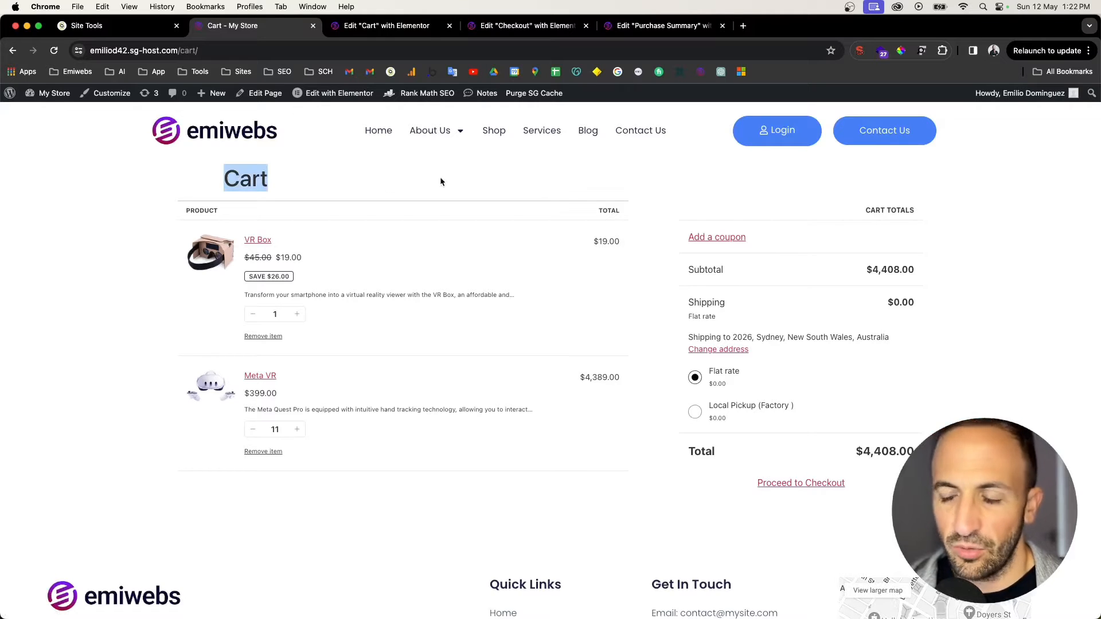
click(809, 487)
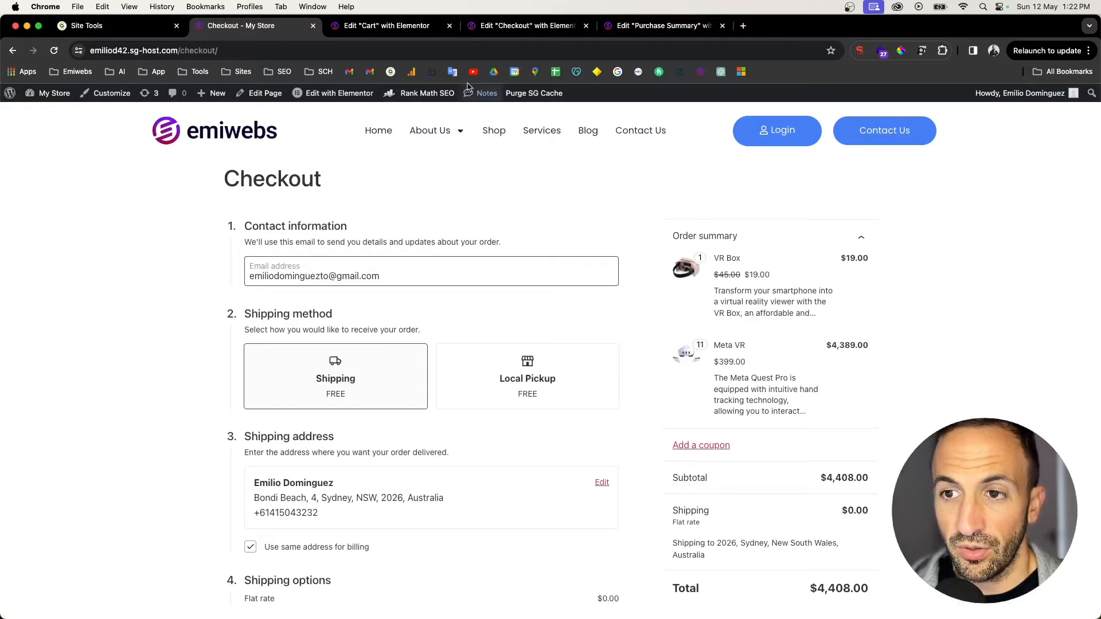
Step: Review the custom Elementor designs of the Cart, Checkout and Purchase Summary pages
click(404, 26)
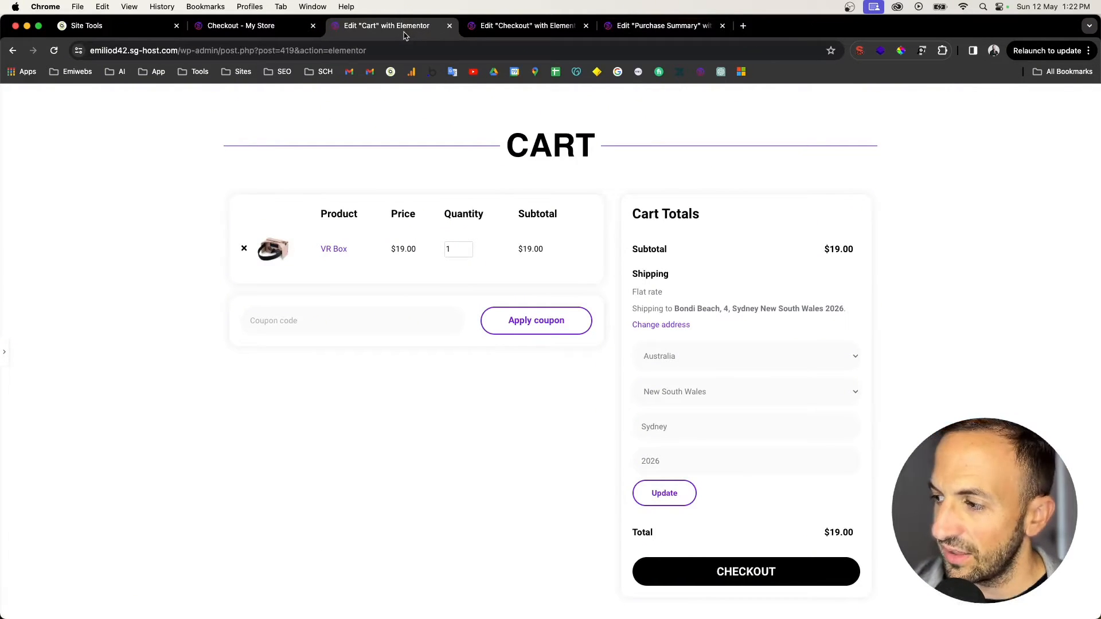
click(500, 27)
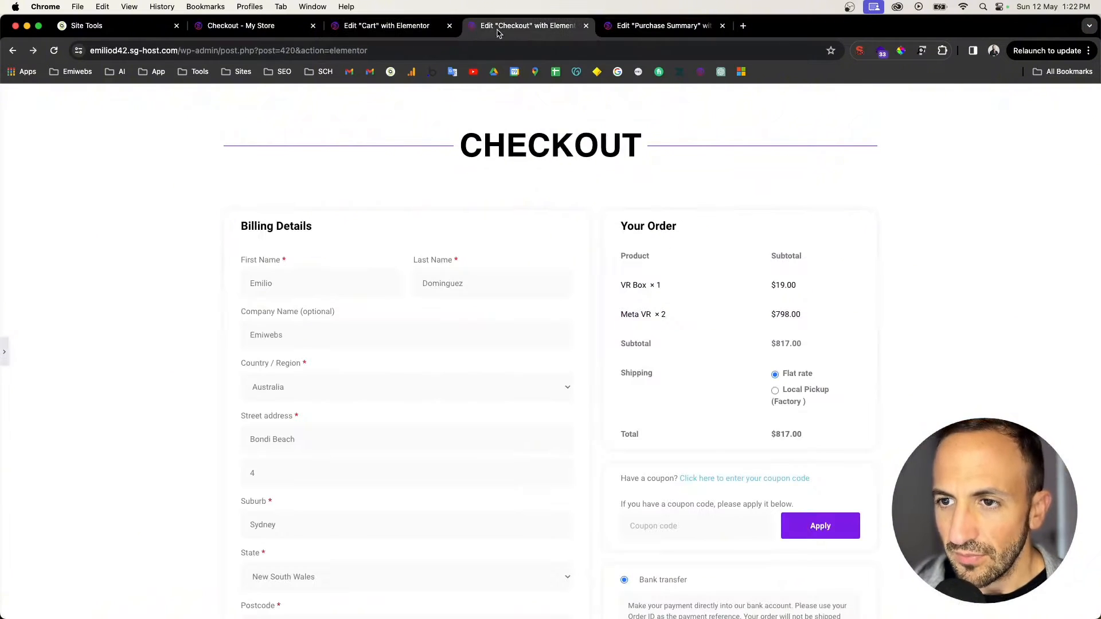
scroll(544, 147, down, 5)
scroll(549, 184, up, 5)
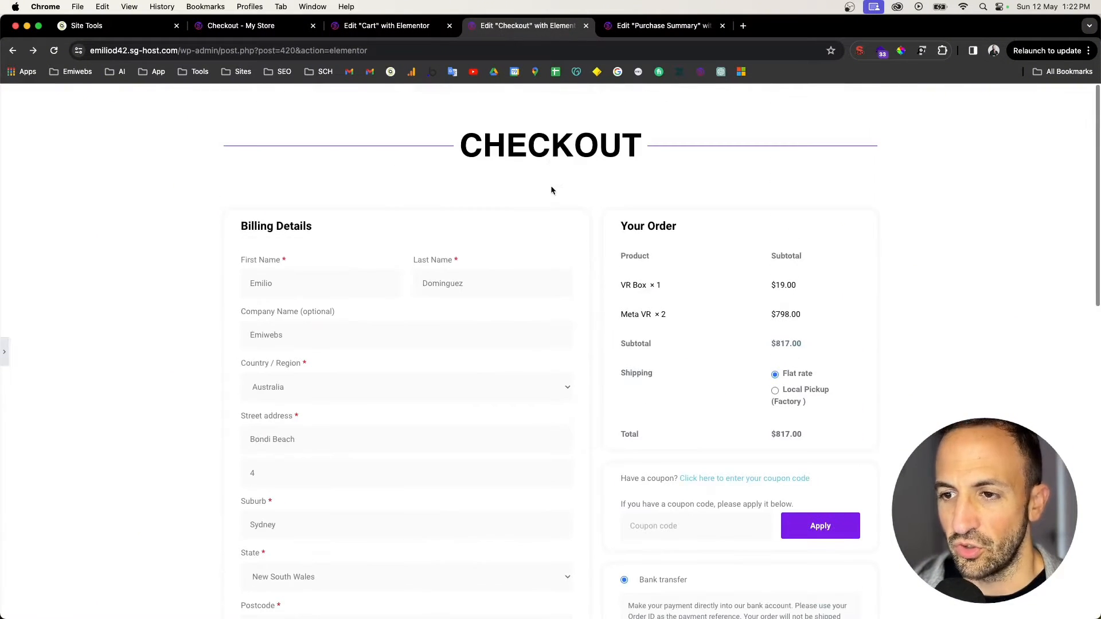
click(633, 26)
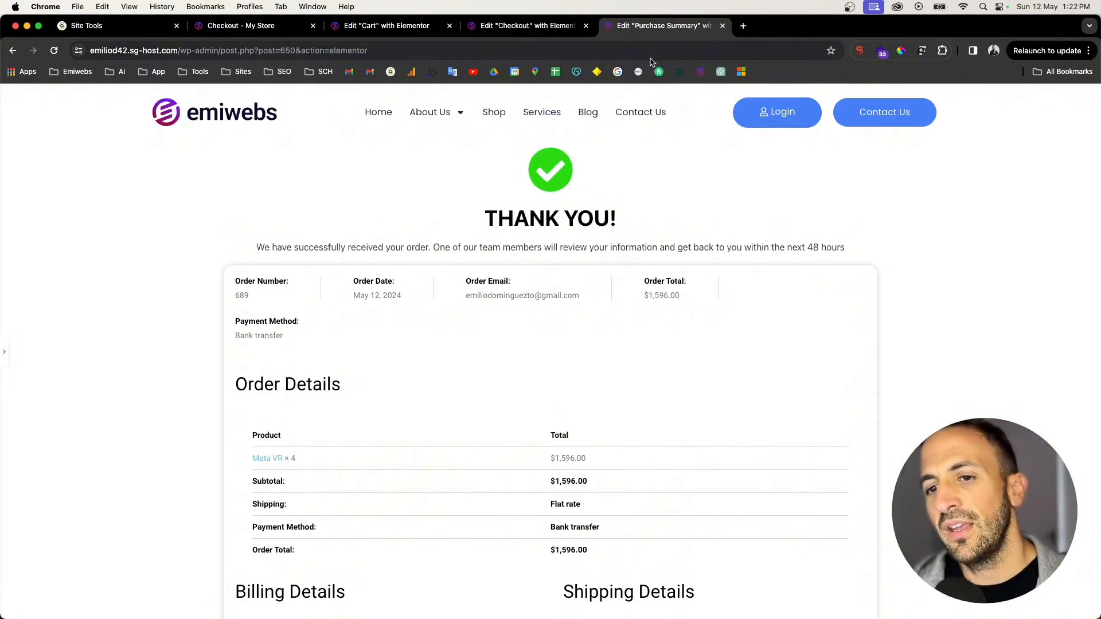
scroll(407, 287, down, 3)
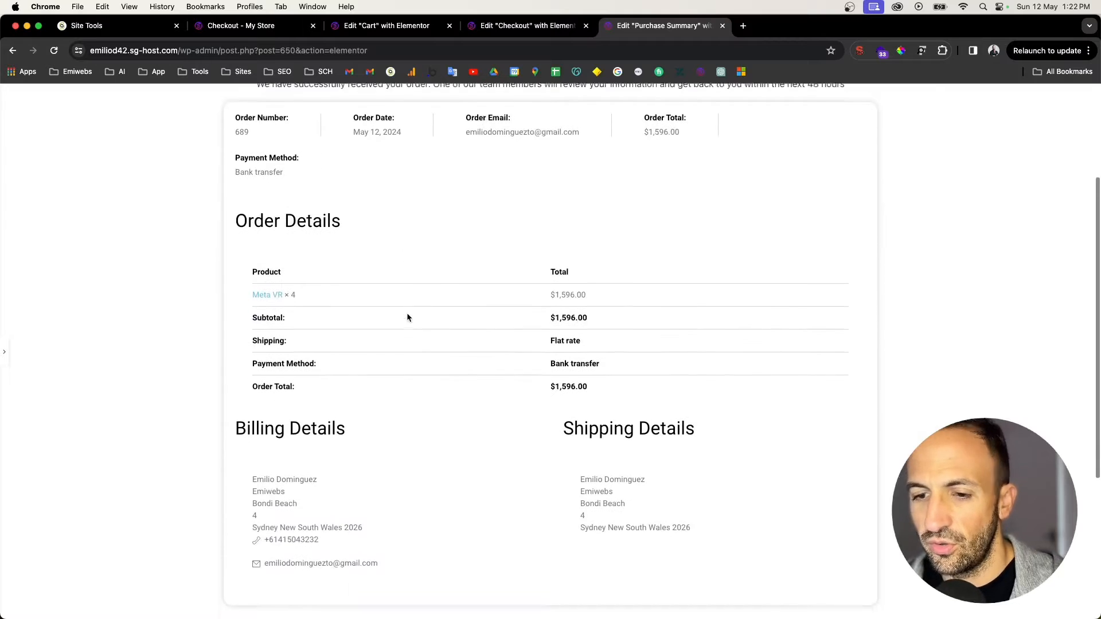
scroll(408, 315, up, 3)
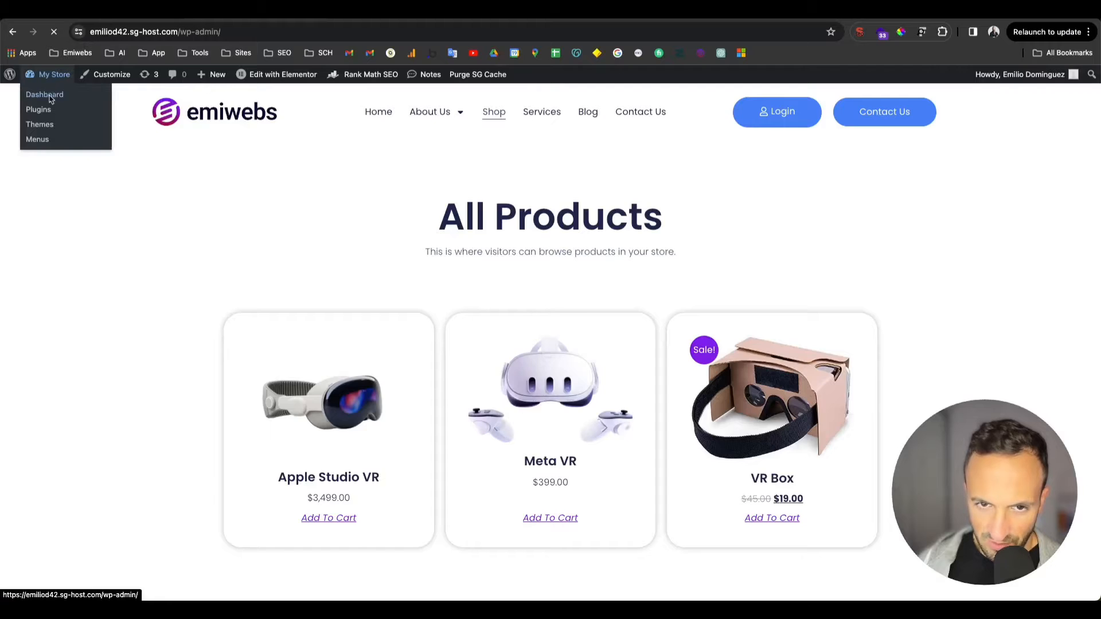
Step: Open the store's WordPress dashboard and go to the list of all pages
click(46, 94)
scroll(58, 350, down, 2)
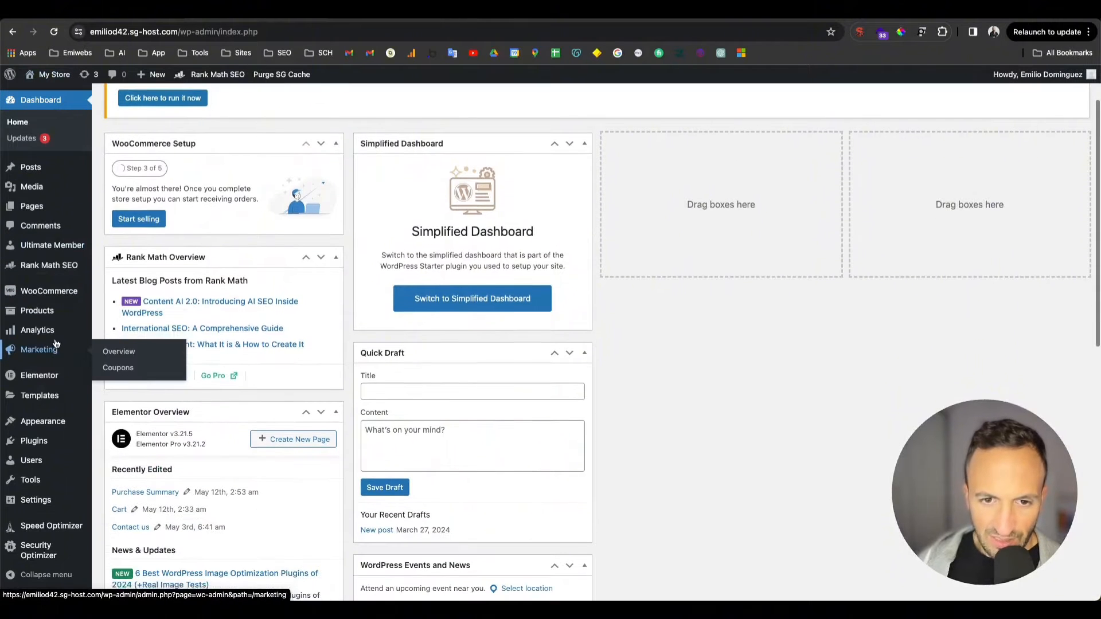
mouse_move(40, 210)
scroll(41, 210, up, 5)
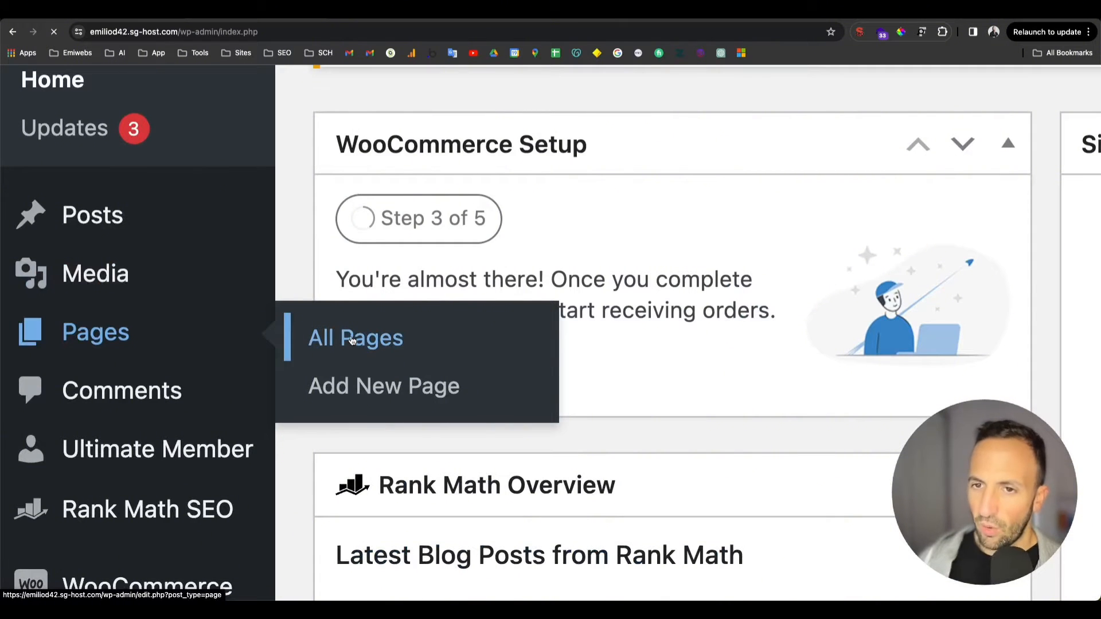
scroll(367, 337, down, 2)
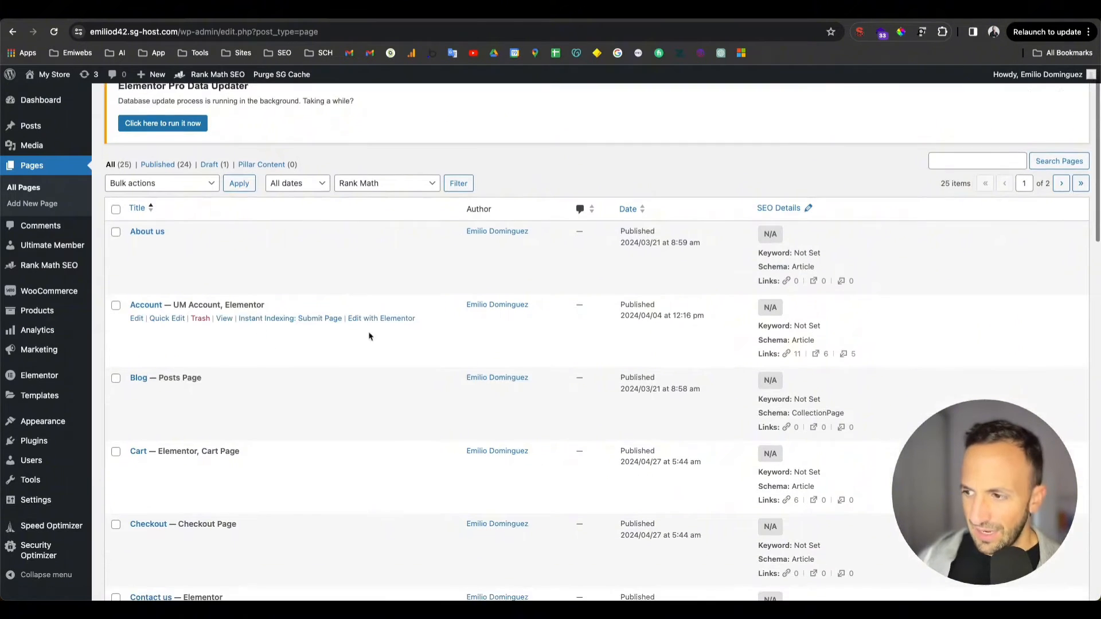
Step: Search the pages for "cart" and open the Cart page for editing with Elementor
click(951, 159)
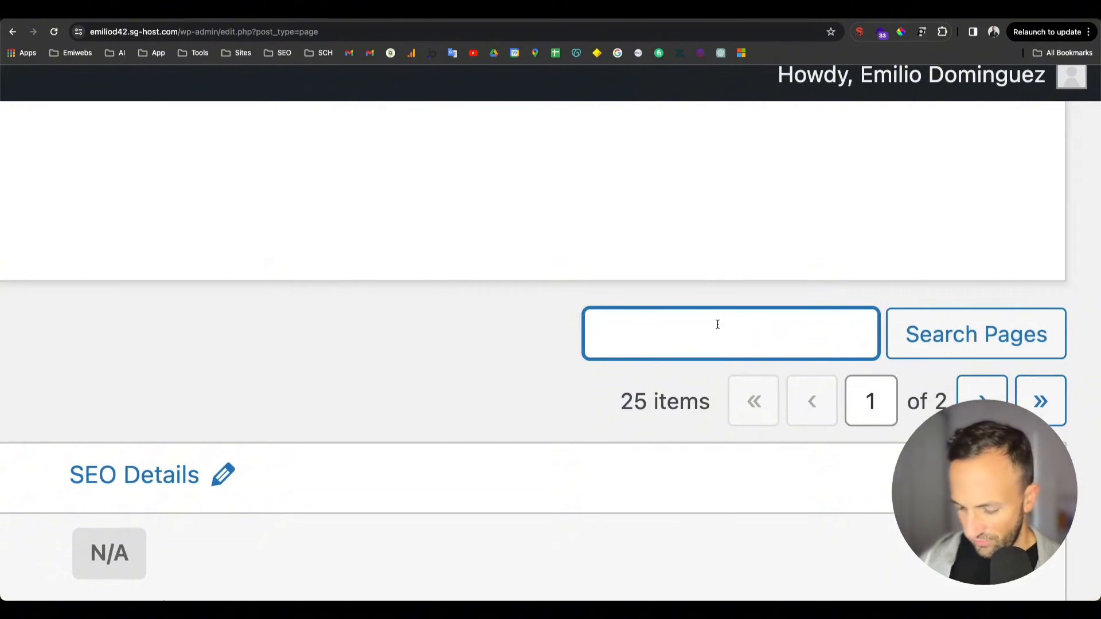
text(car)
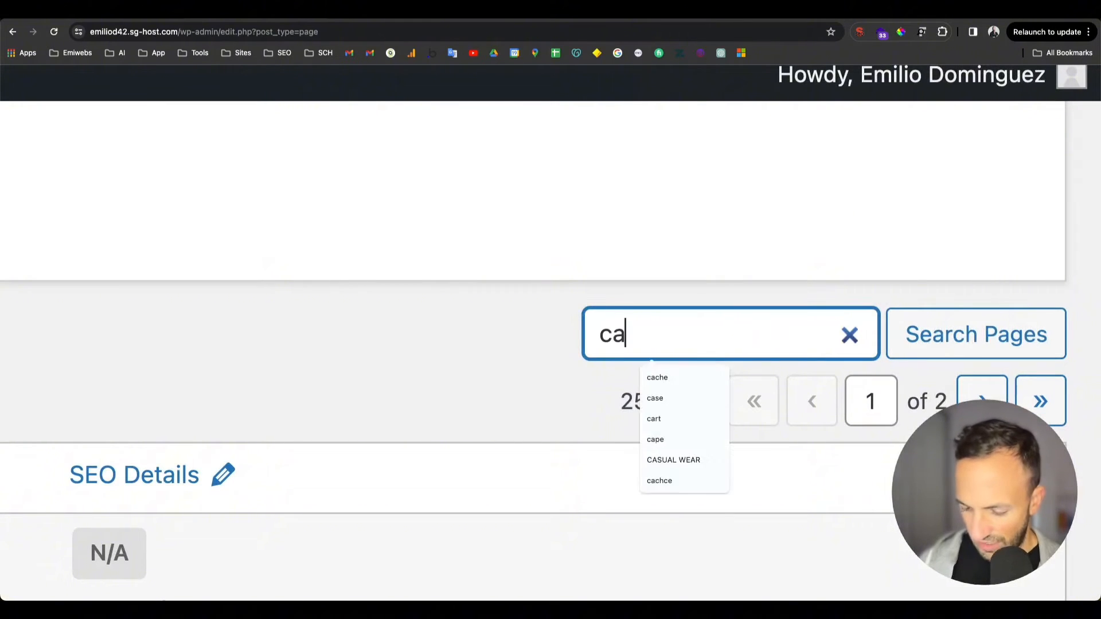
text(t)
key(Return)
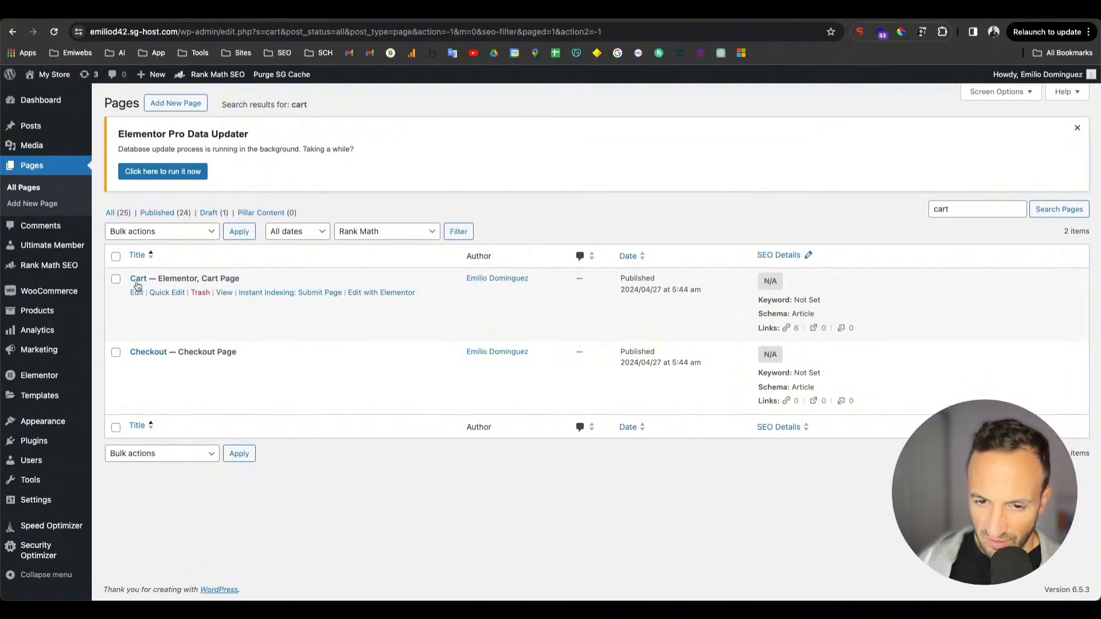
click(137, 293)
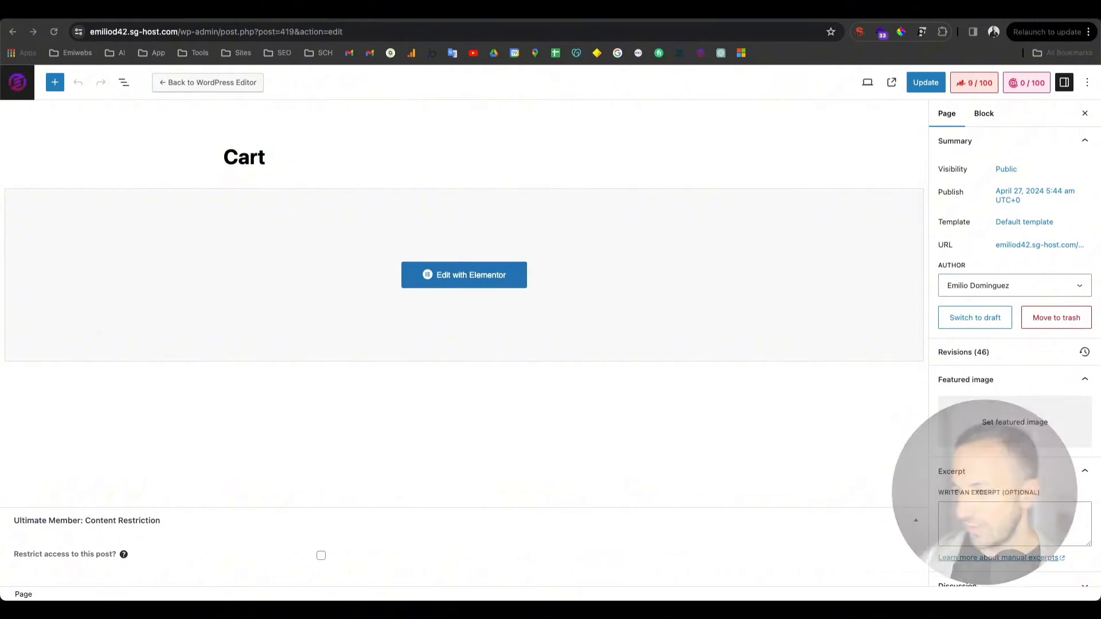
click(447, 277)
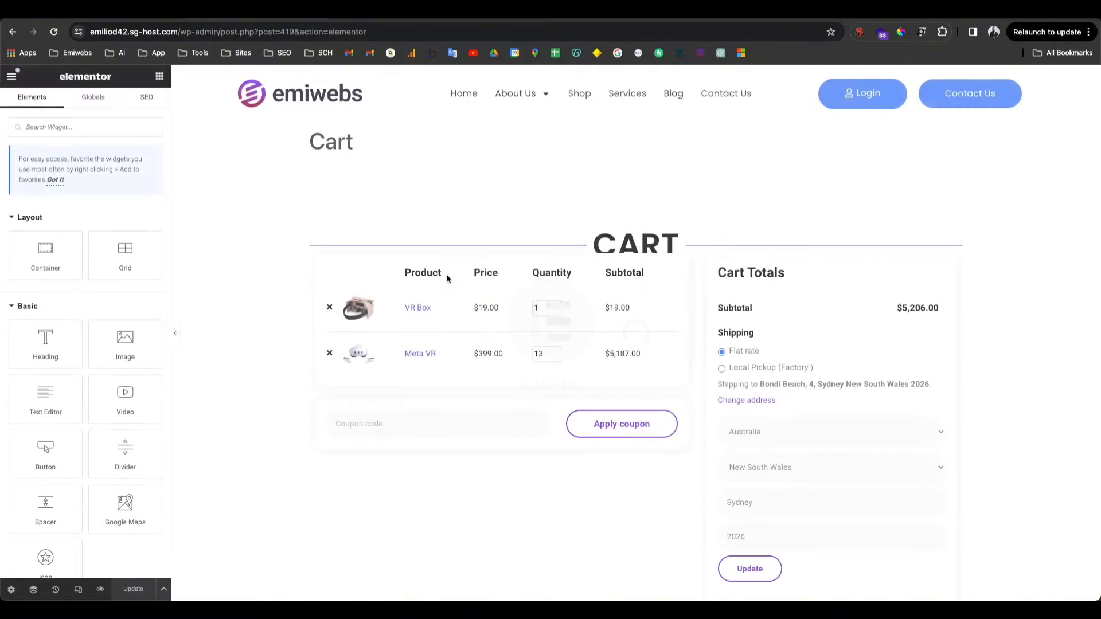
Step: Start a new section above the existing cart design and place a Divider widget in it
scroll(585, 269, down, 2)
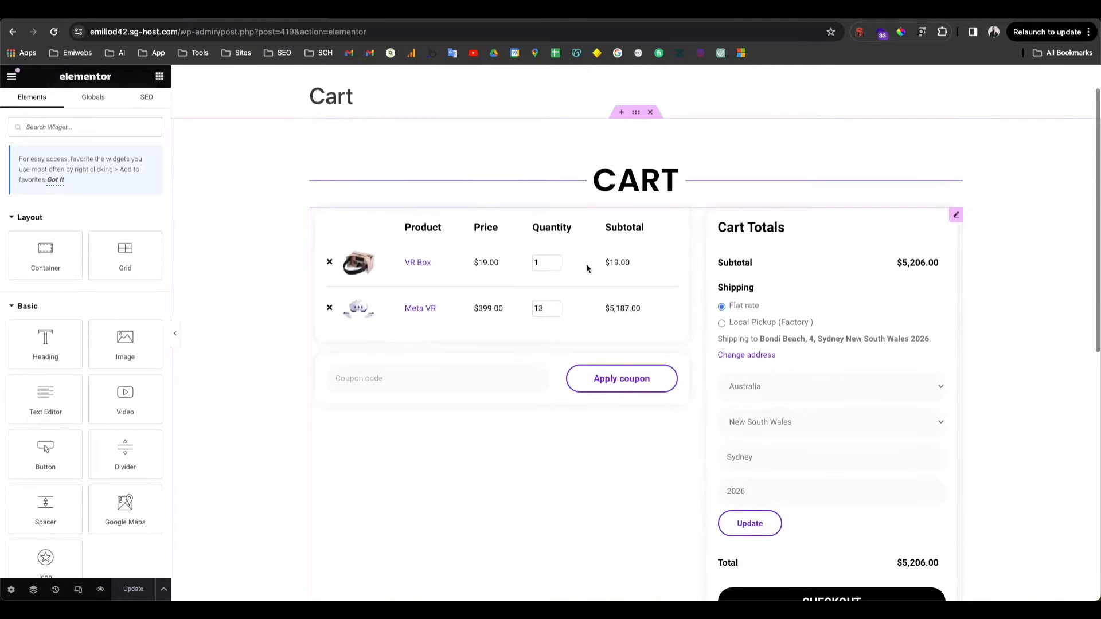
scroll(587, 268, down, 2)
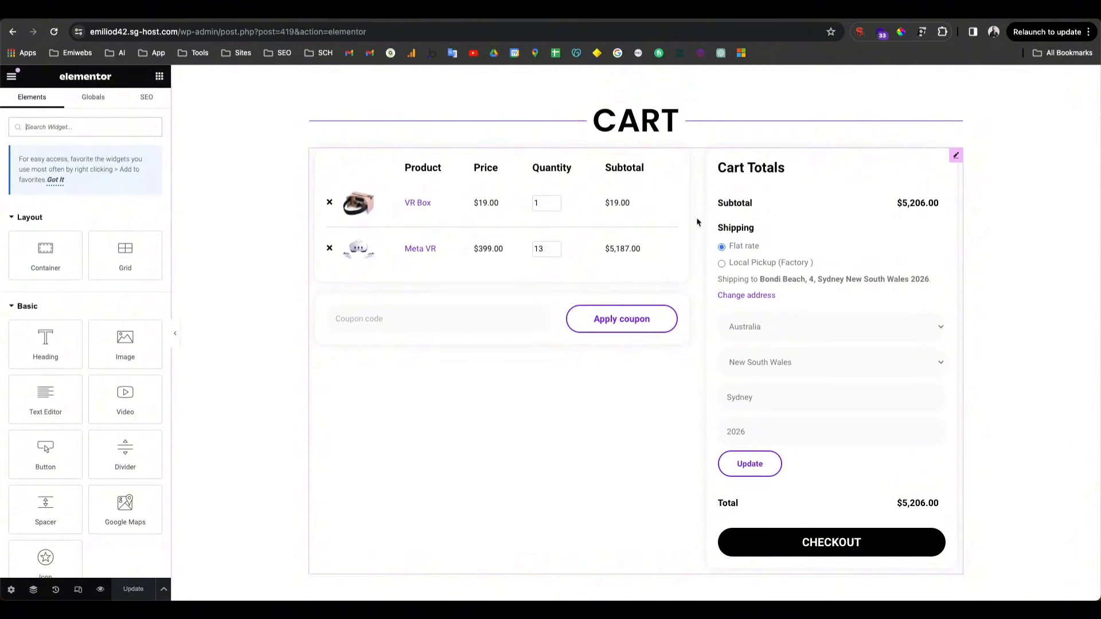
scroll(698, 222, up, 4)
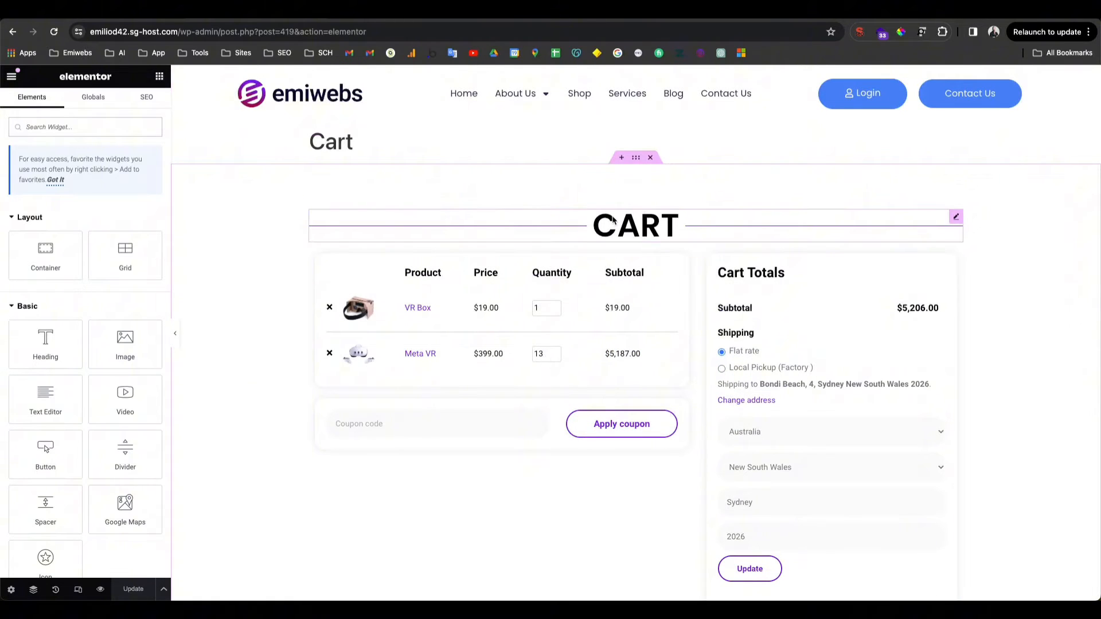
click(629, 222)
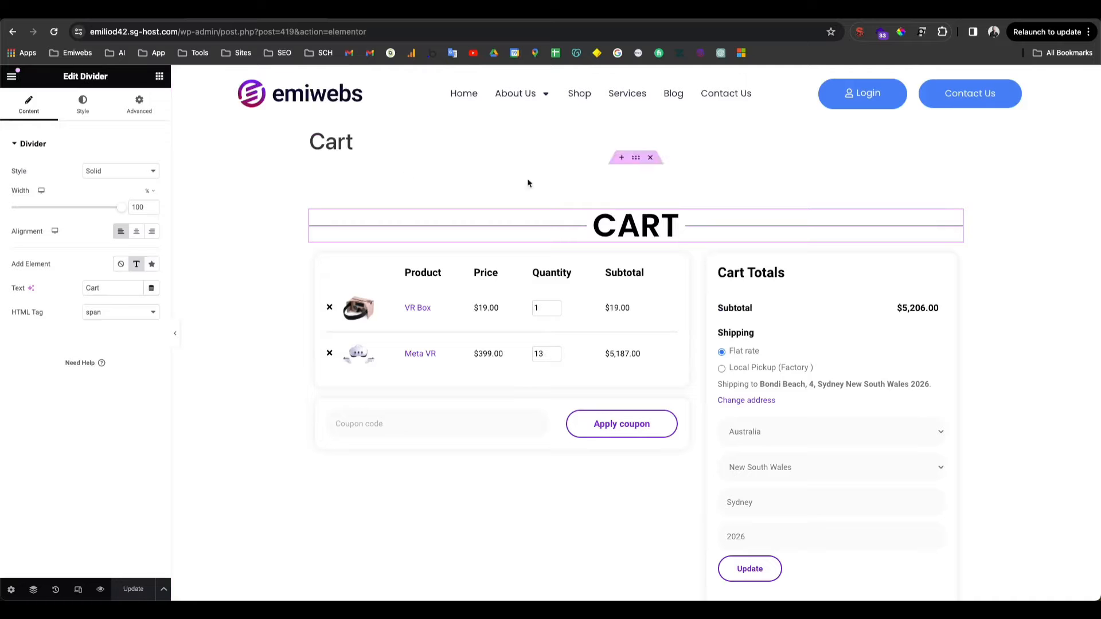
click(621, 158)
click(610, 210)
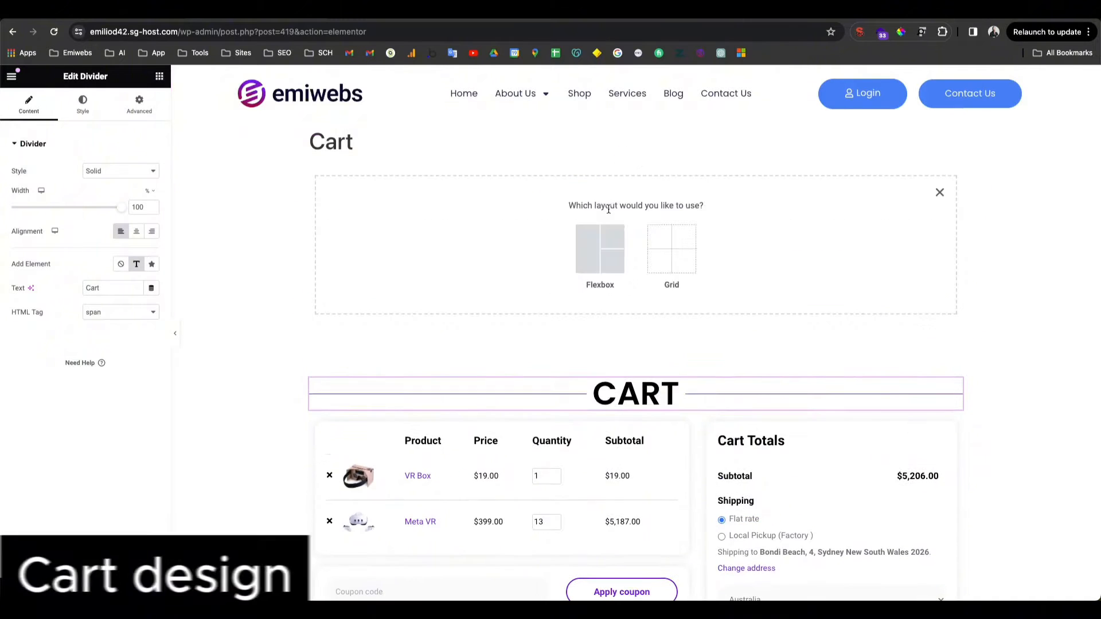
click(160, 76)
text(div)
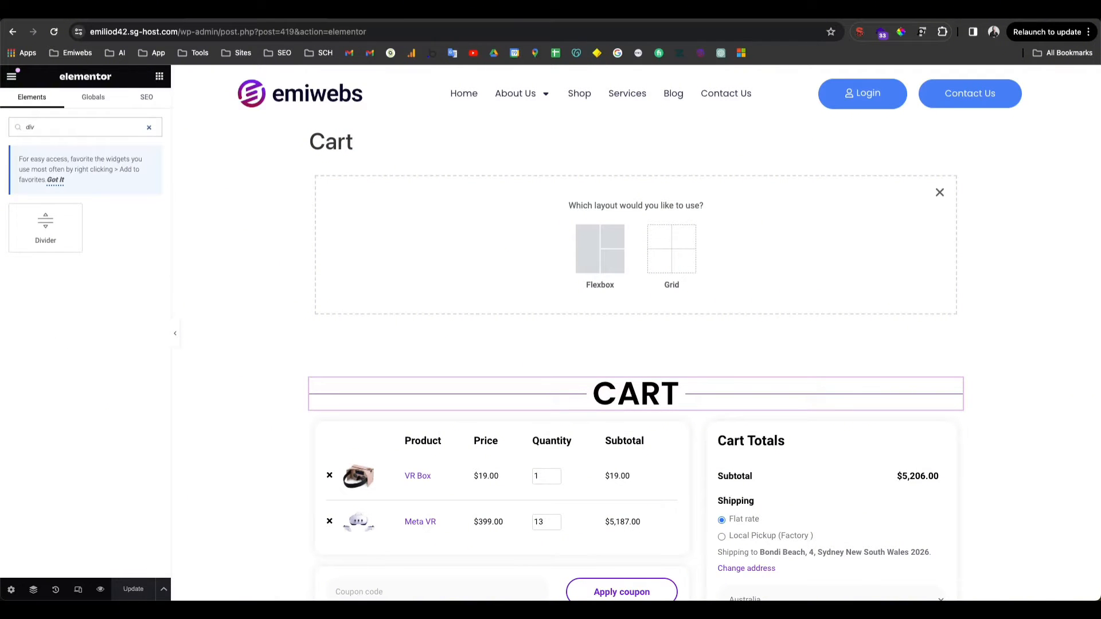
drag(52, 231, 607, 228)
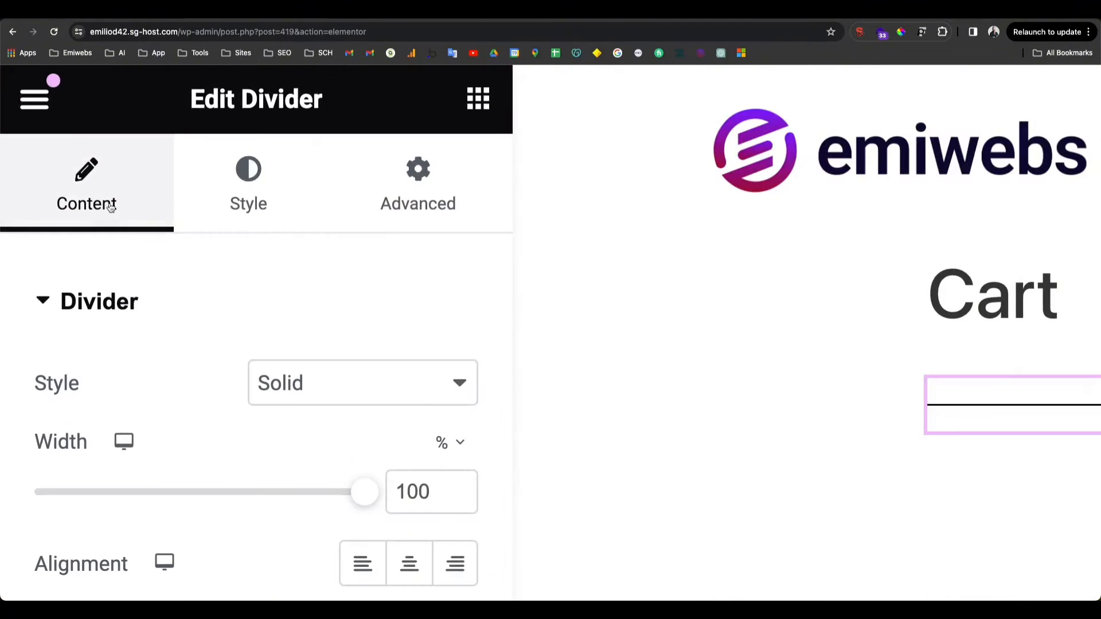
Step: Add a text element to the new divider and set its text to "Cart"
scroll(189, 275, down, 3)
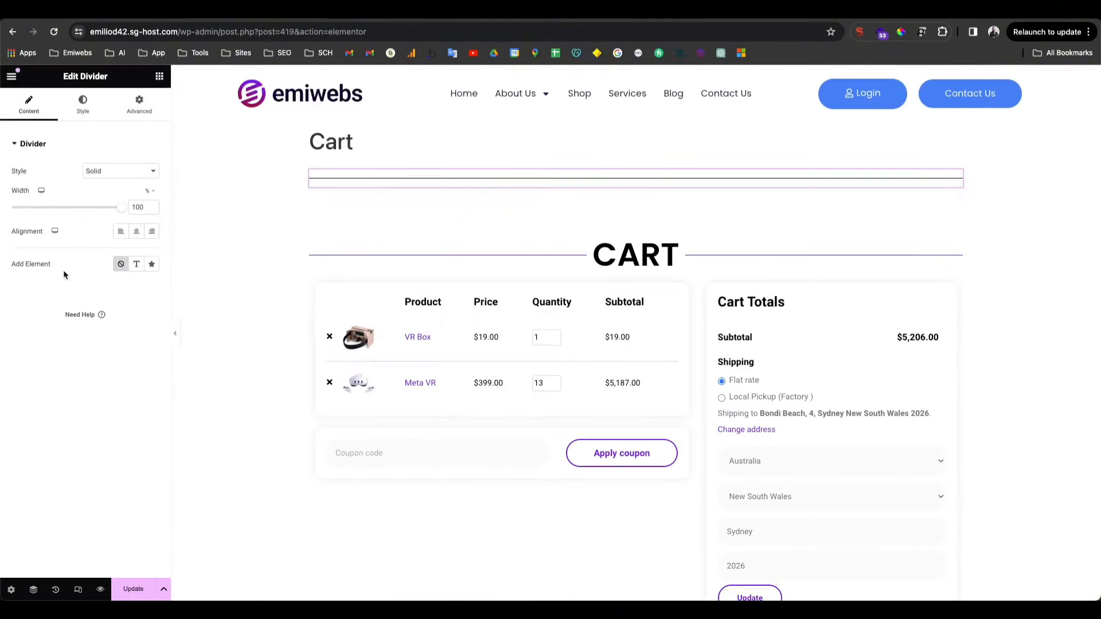
click(138, 266)
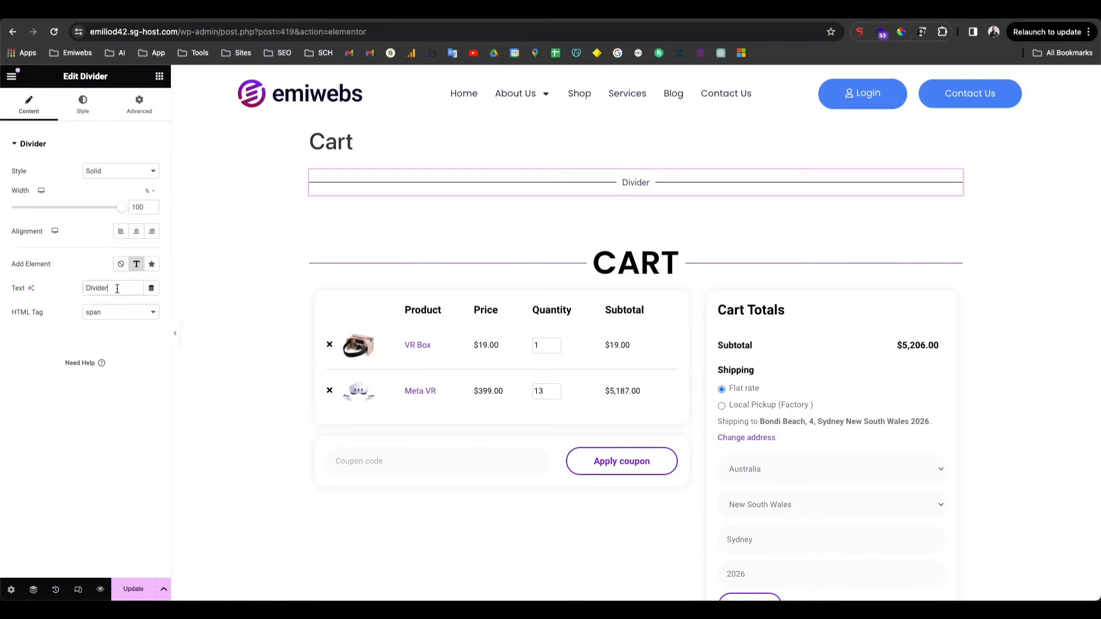
double_click(117, 289)
text(Cart)
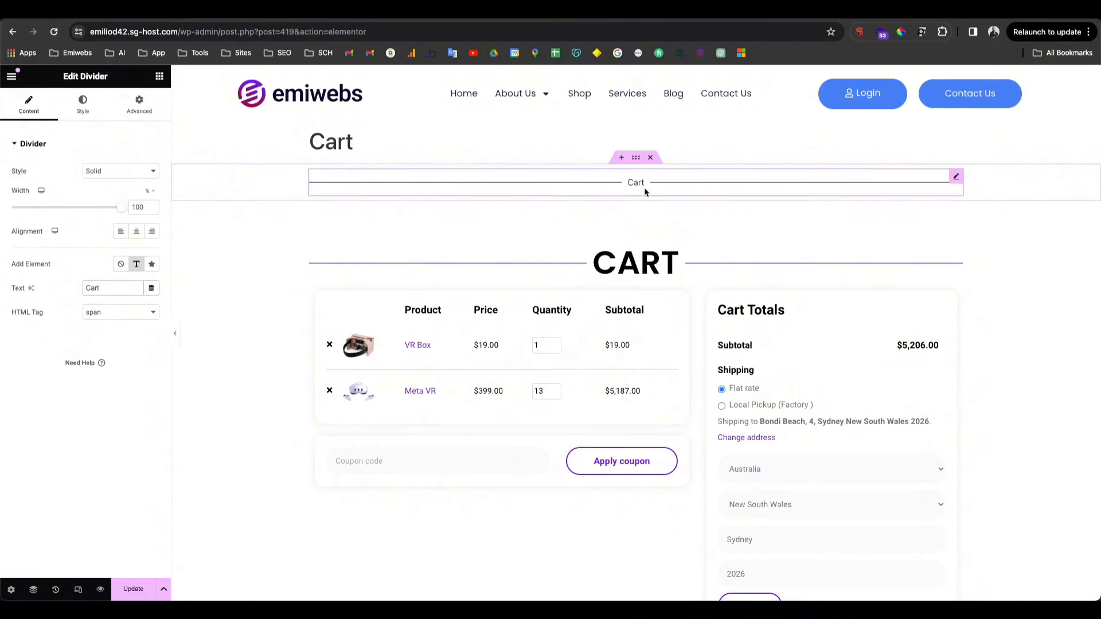
Step: Apply a purple global color to the new divider's line
click(83, 102)
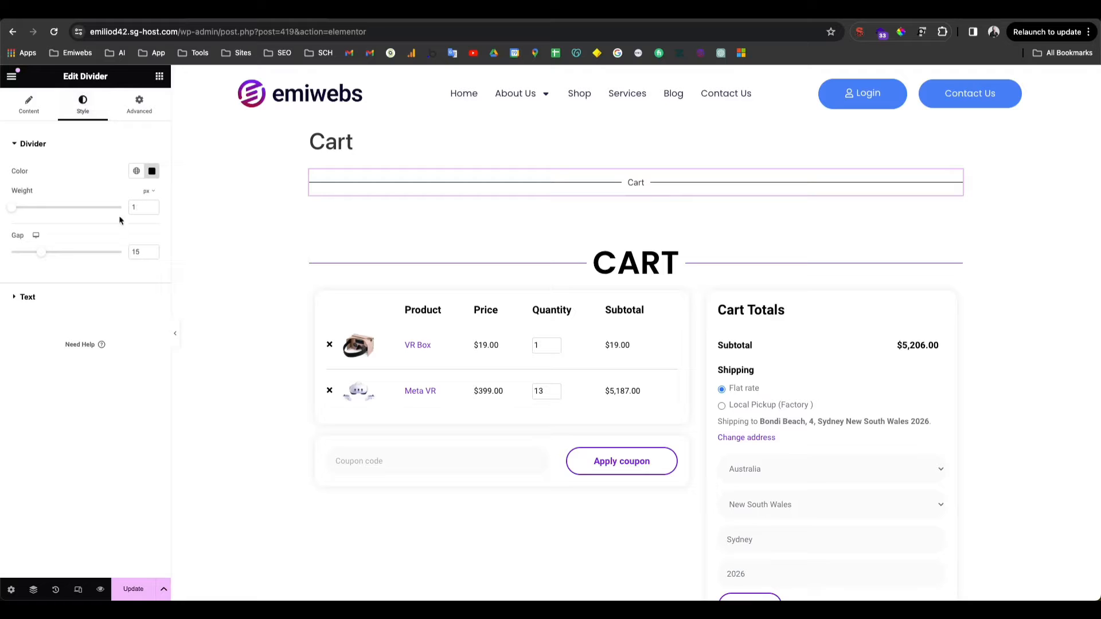
click(137, 171)
click(88, 337)
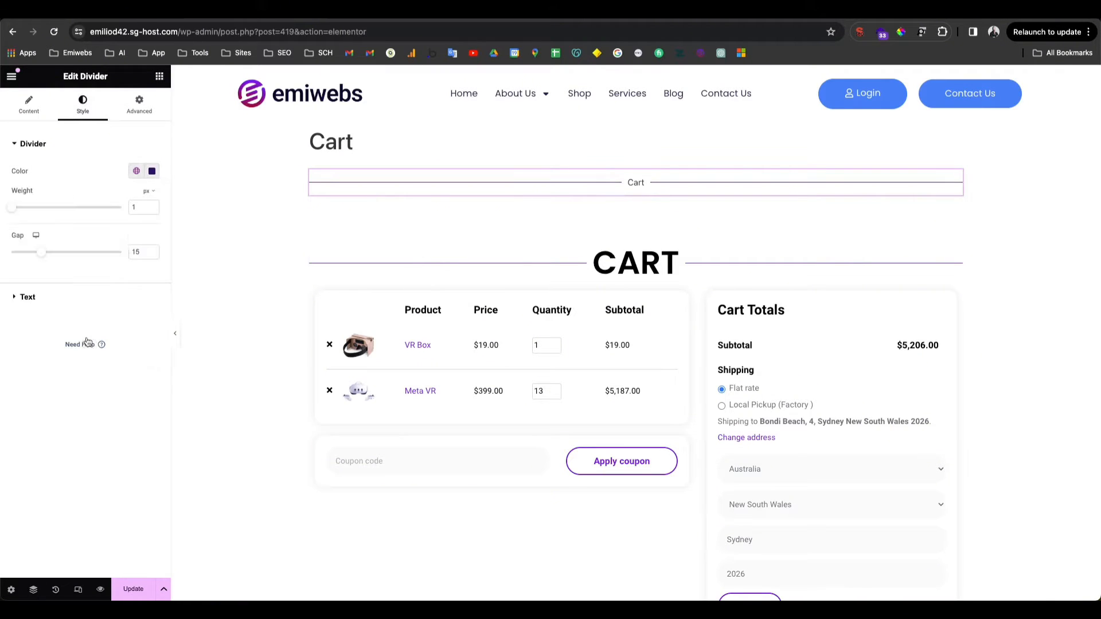
Step: Set the divider text's font size to 72 px and its color to black, #000000
click(59, 298)
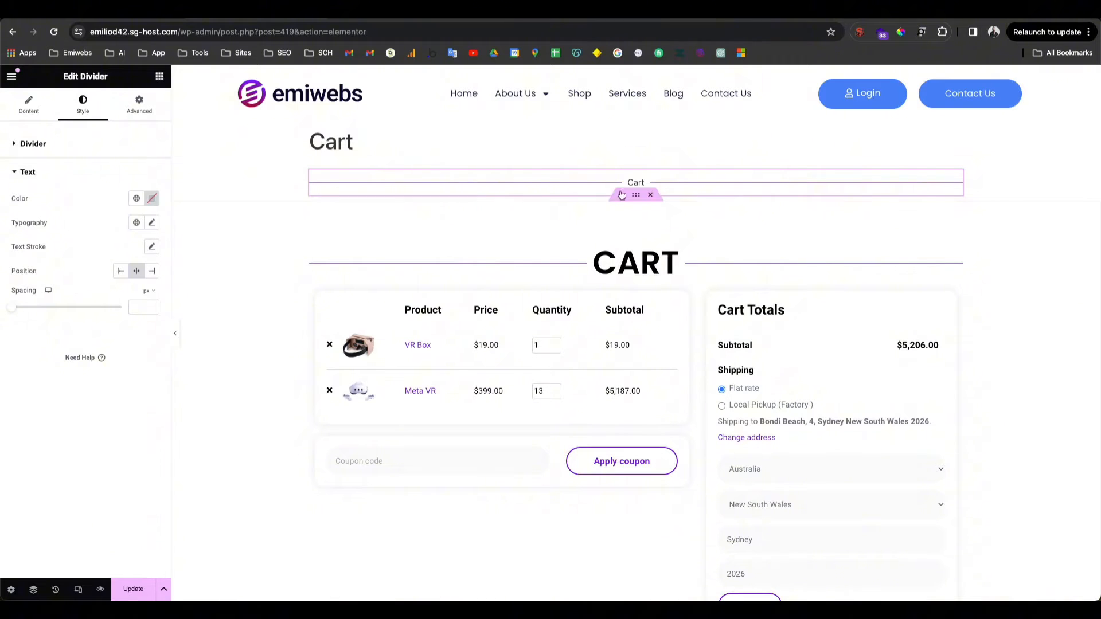
click(152, 223)
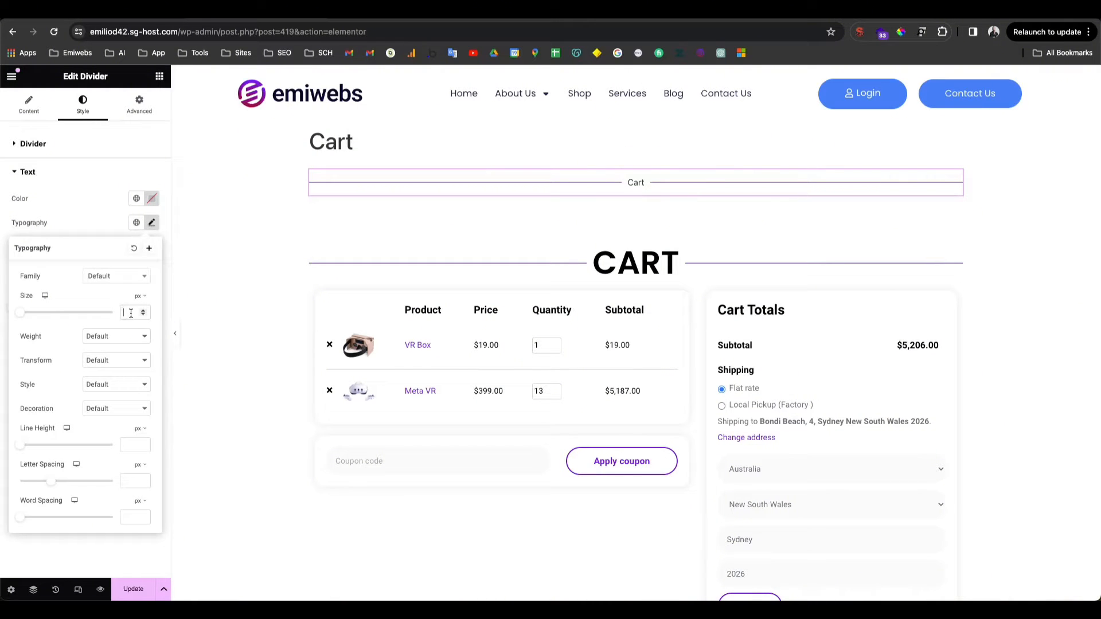
text(72)
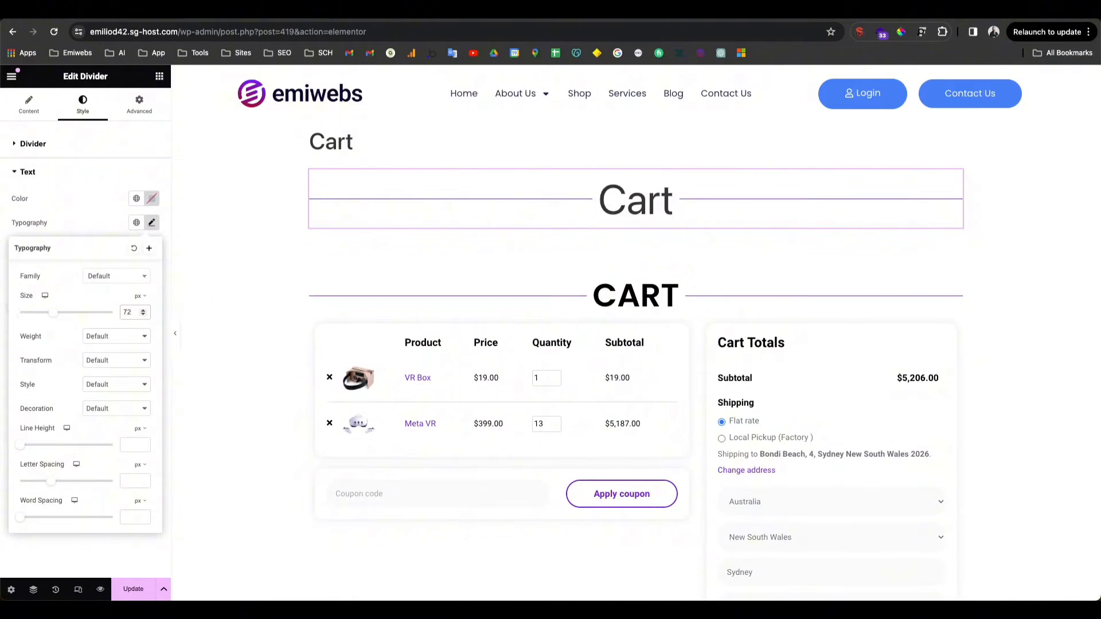
click(151, 199)
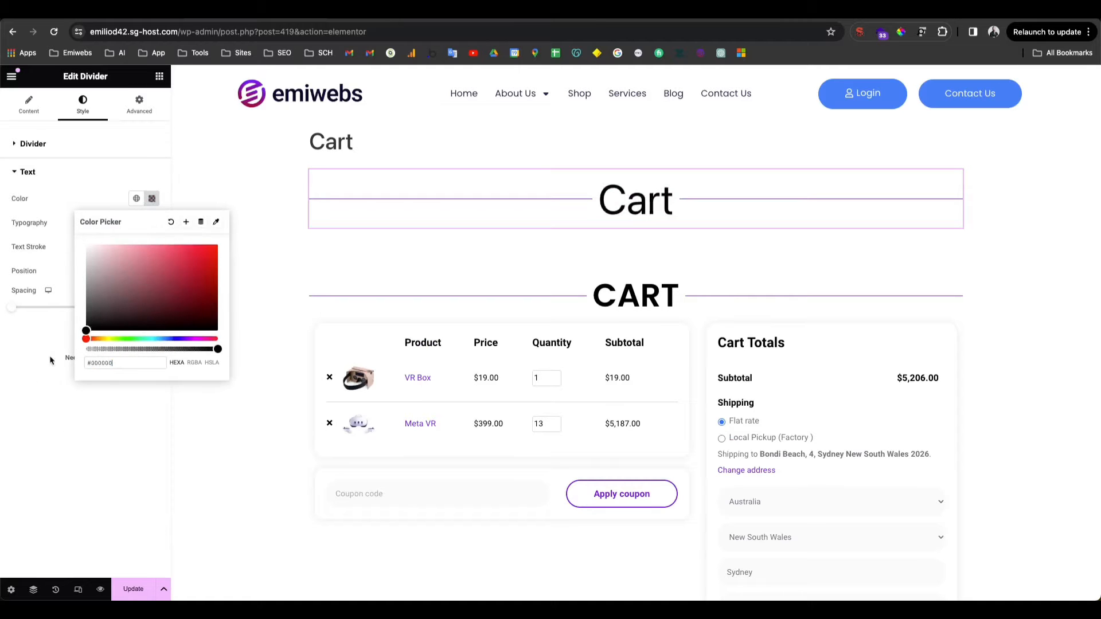
click(63, 195)
Step: Set the divider text's font weight to 700 (Bold) and its transform to Uppercase
click(152, 223)
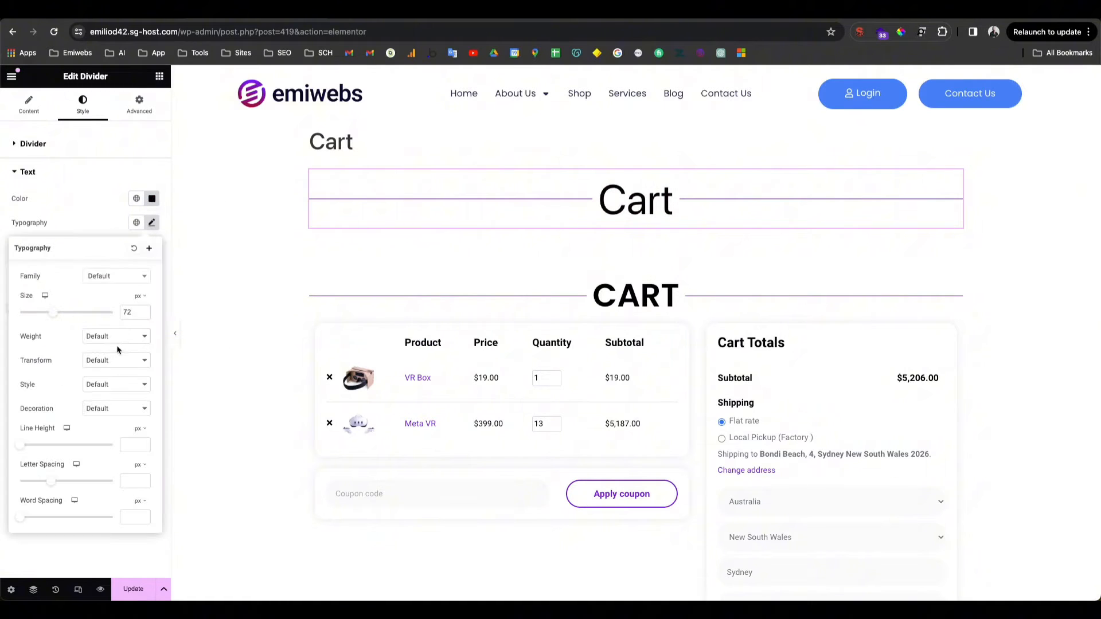
click(94, 339)
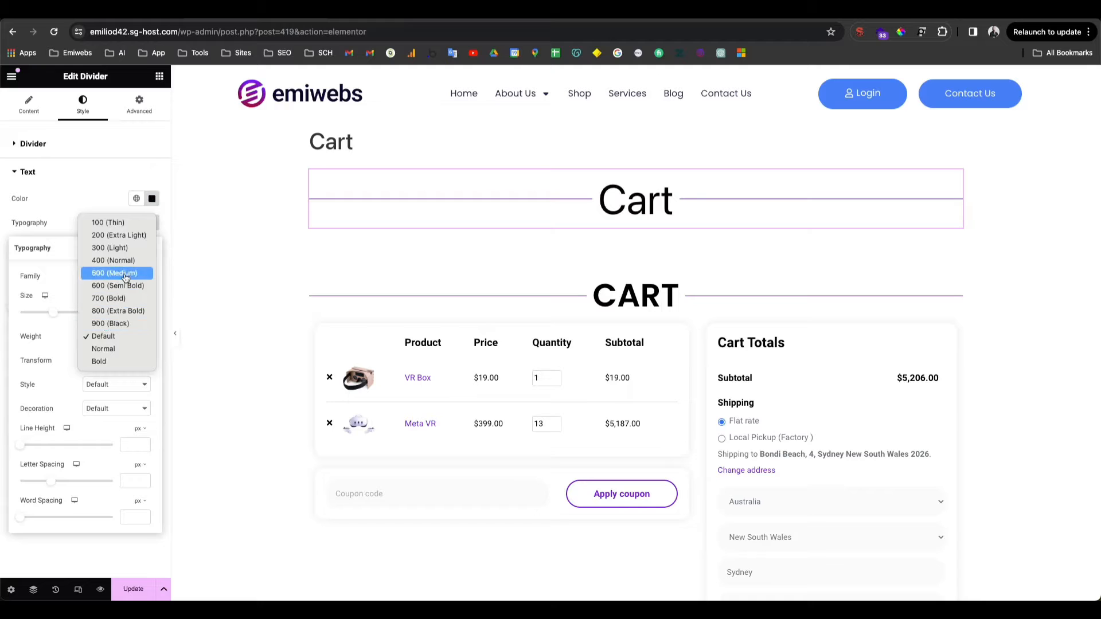
click(117, 300)
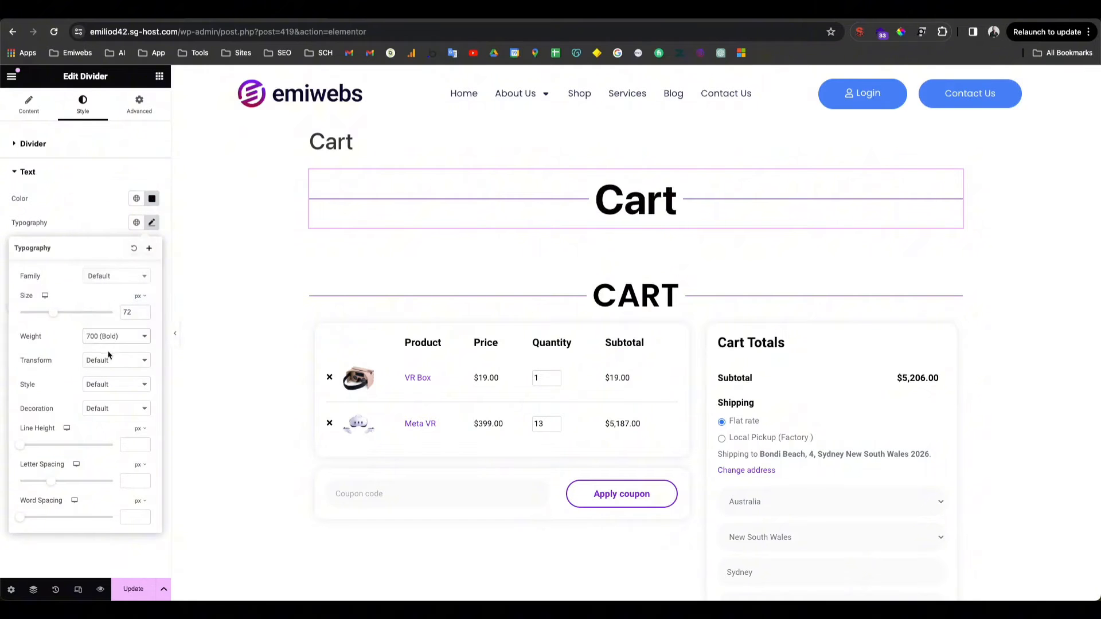
click(109, 358)
key(Escape)
click(100, 376)
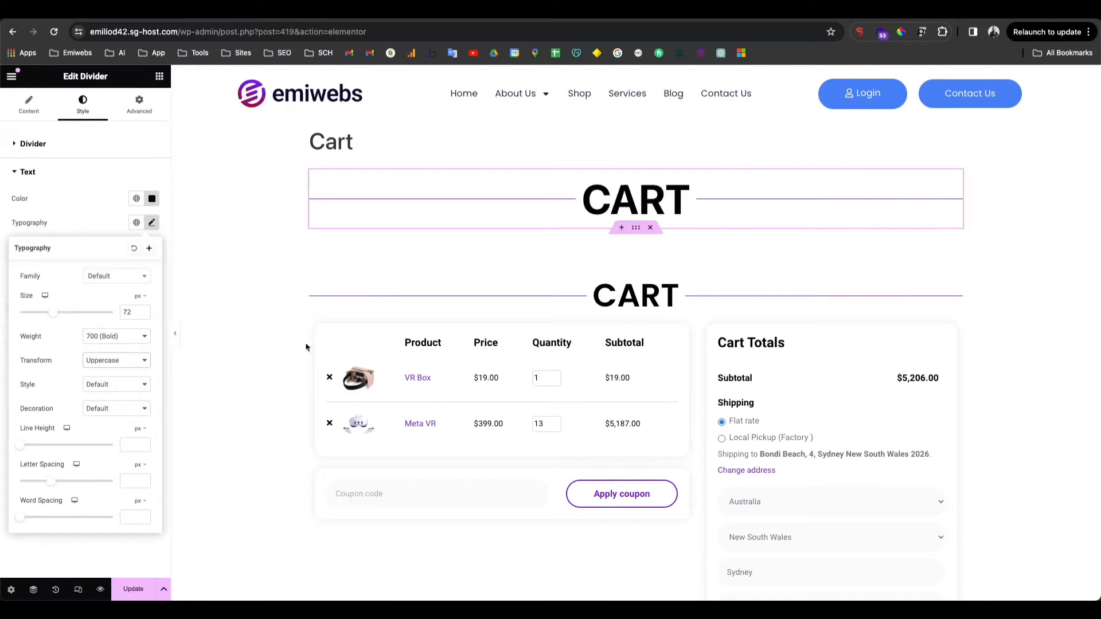
Step: Reduce the divider text's font size to 58 px to match the heading of the existing cart design
click(144, 316)
click(144, 315)
click(144, 316)
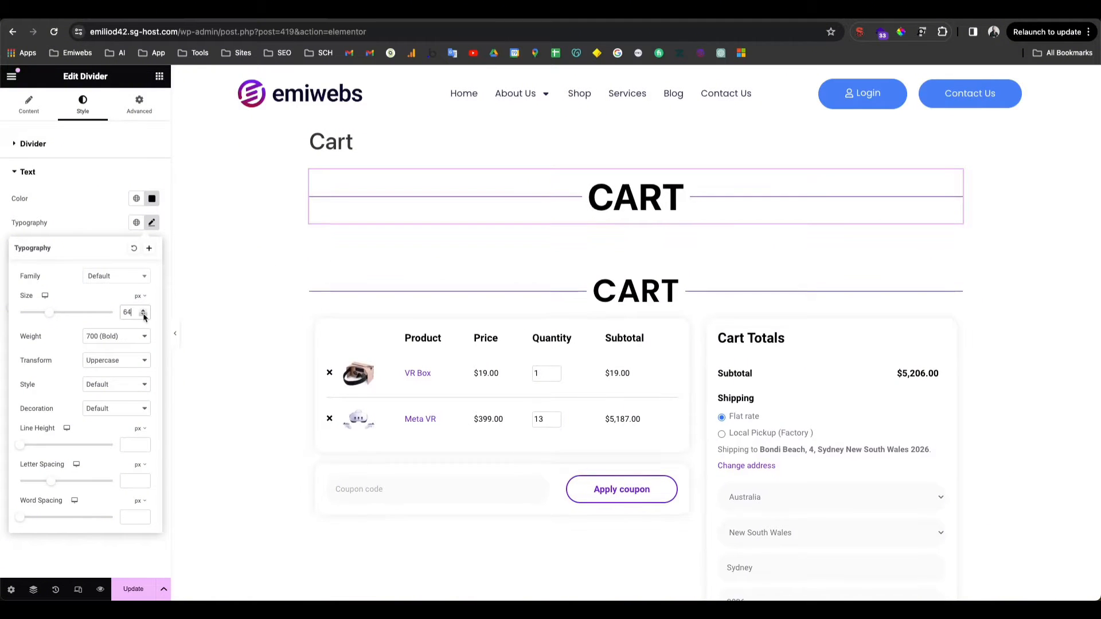
click(144, 316)
click(144, 315)
click(144, 316)
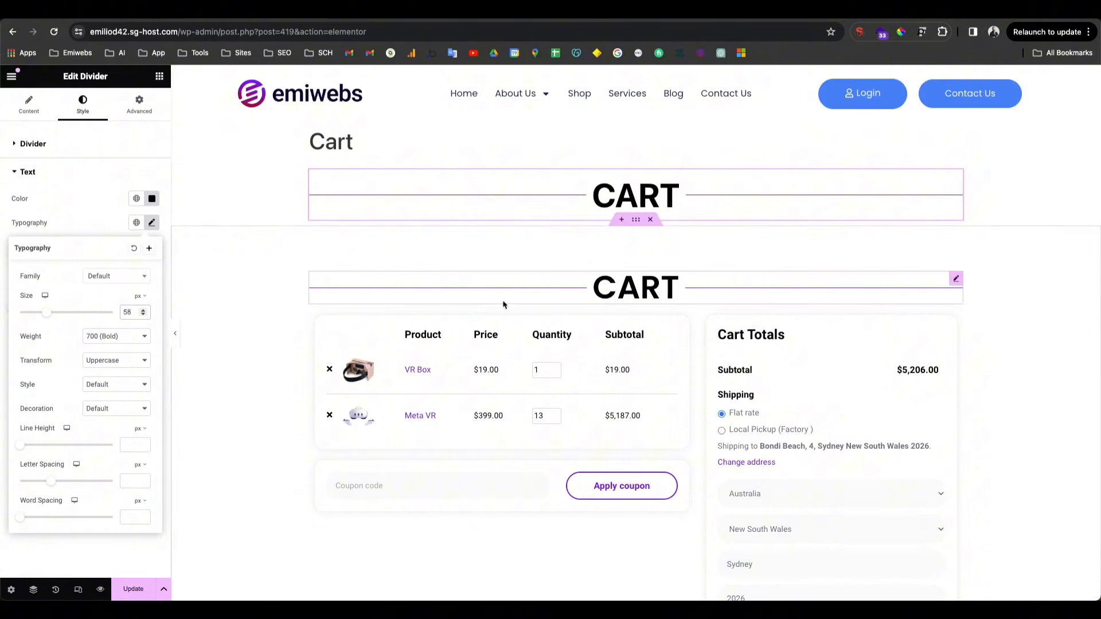
Step: Change the divider text's font family to Poppins and close its typography settings
click(126, 278)
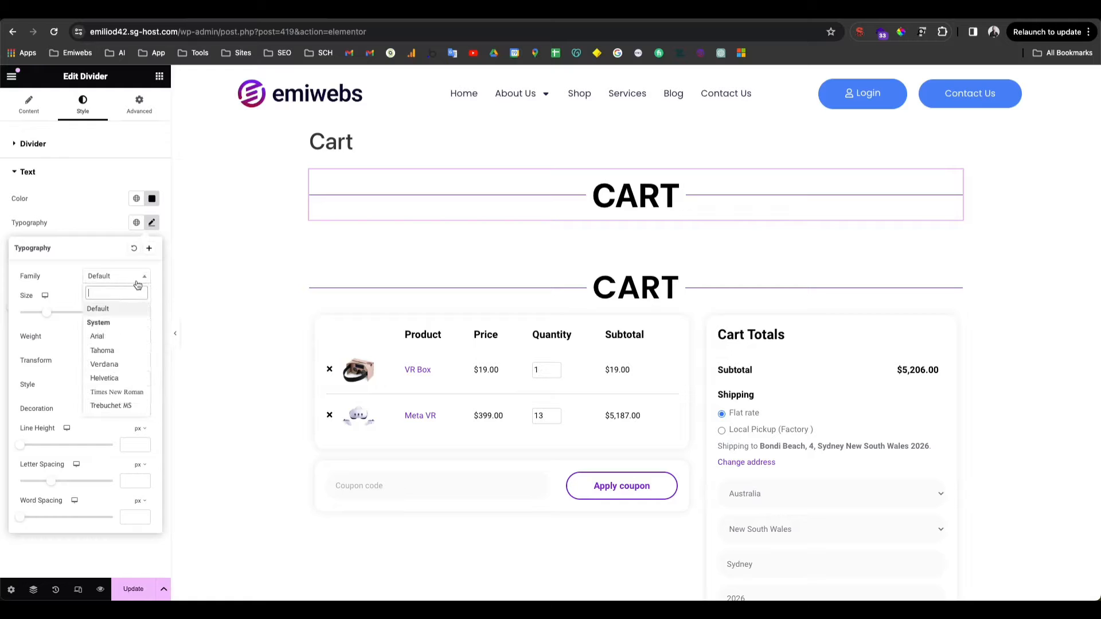
text(pop)
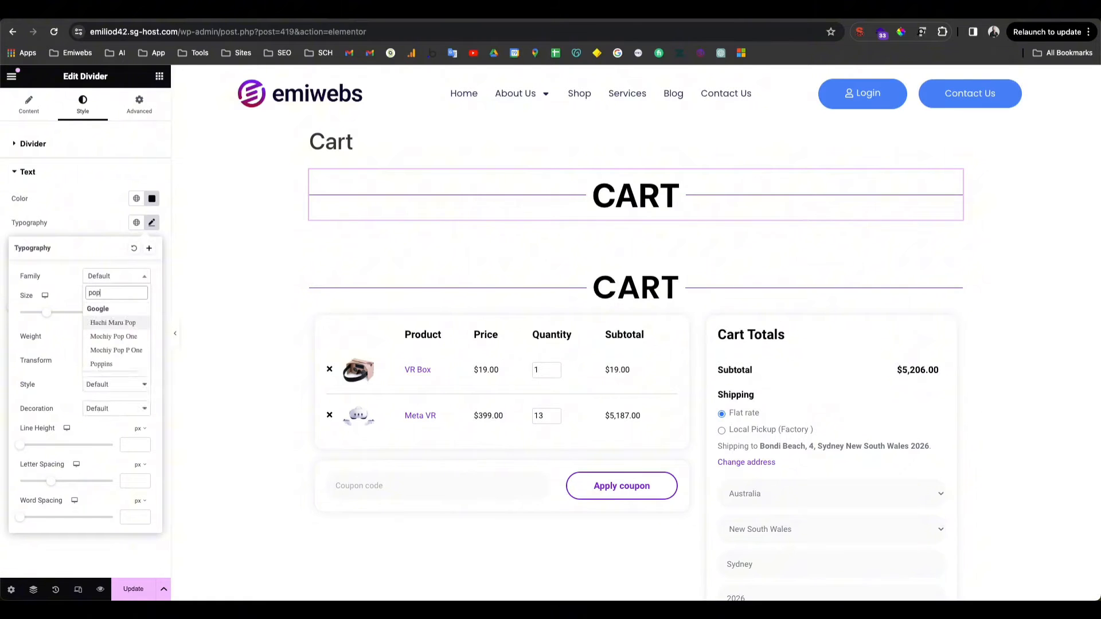
text(p)
click(109, 322)
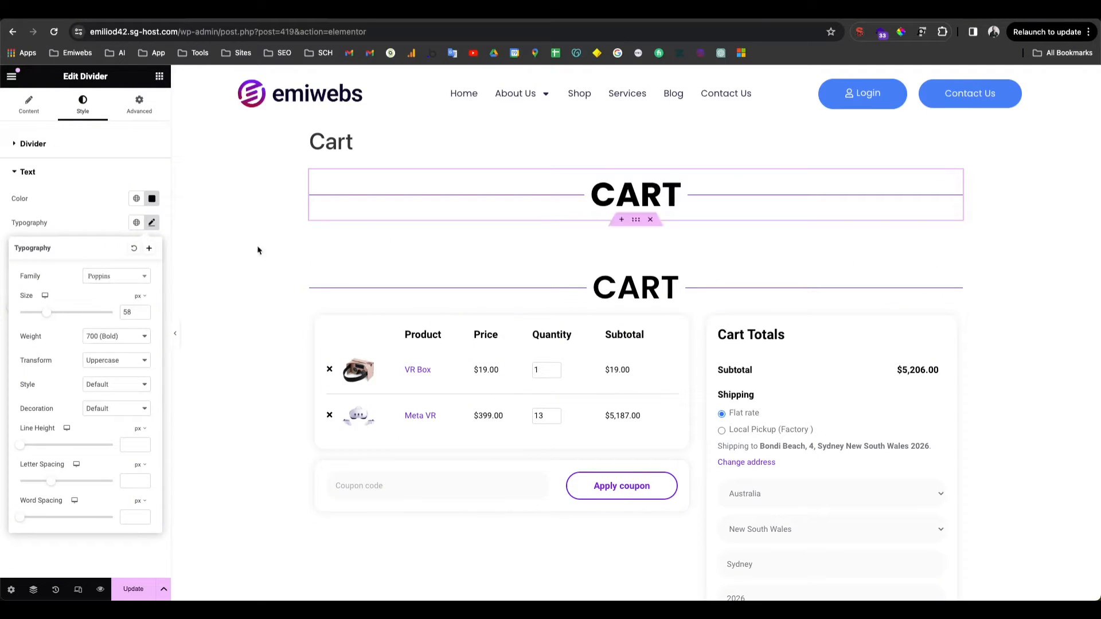
click(67, 218)
click(150, 223)
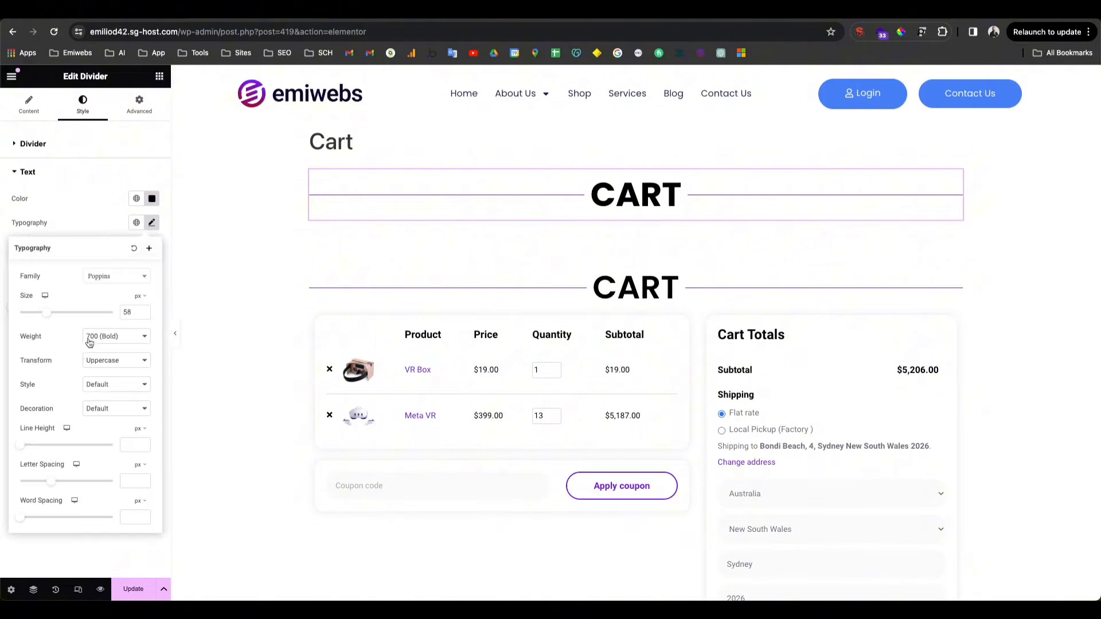
click(111, 222)
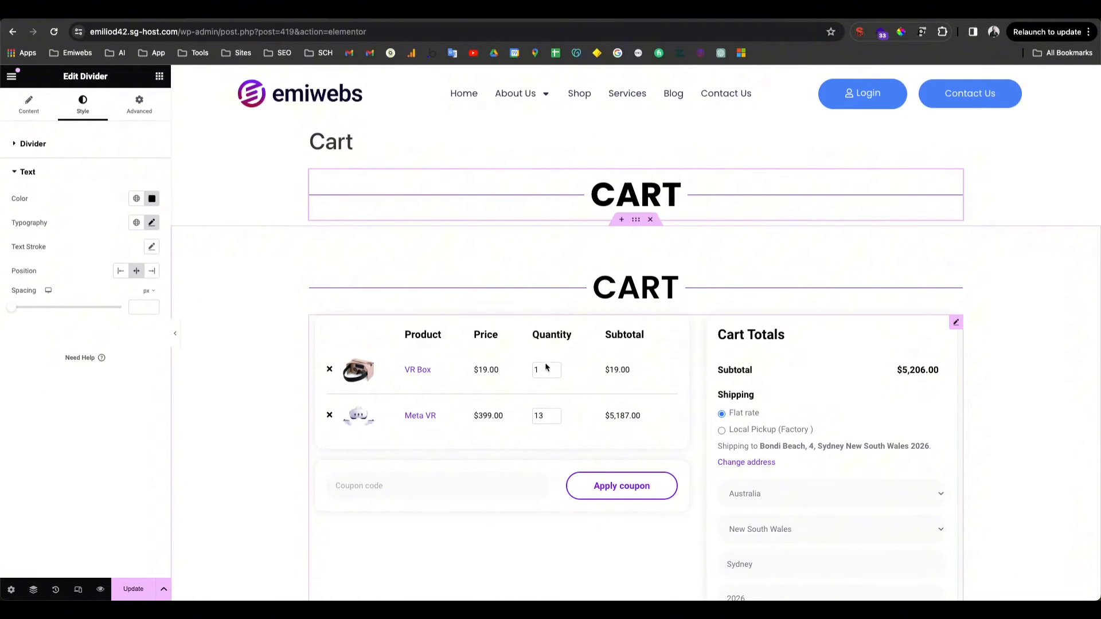
Step: Find the WooCommerce Cart widget and place it below the new CART divider
scroll(591, 399, down, 5)
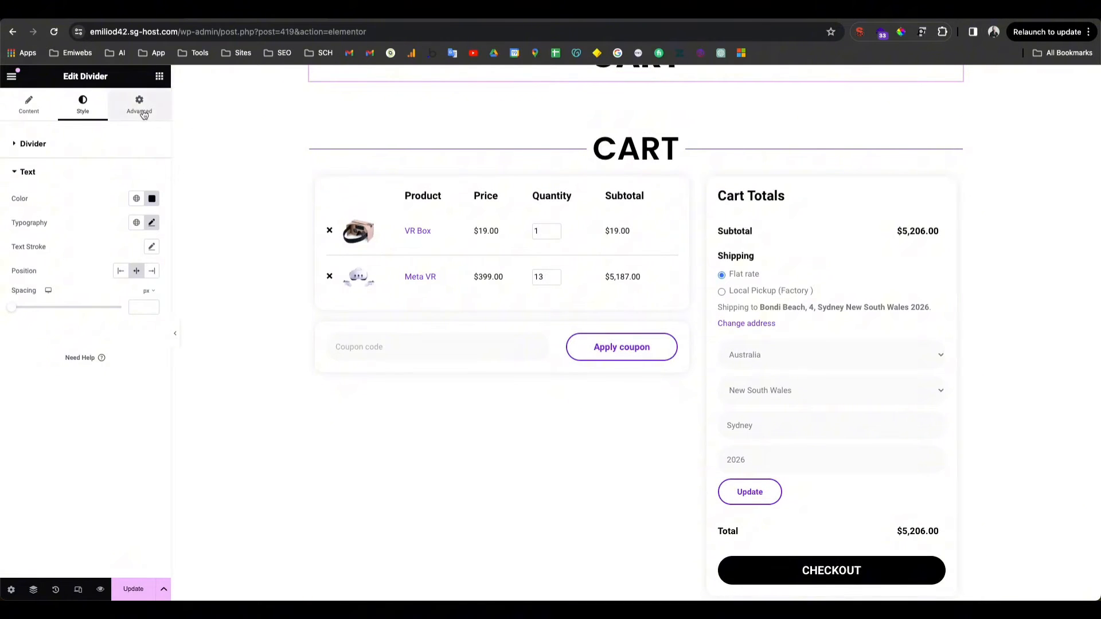
click(160, 78)
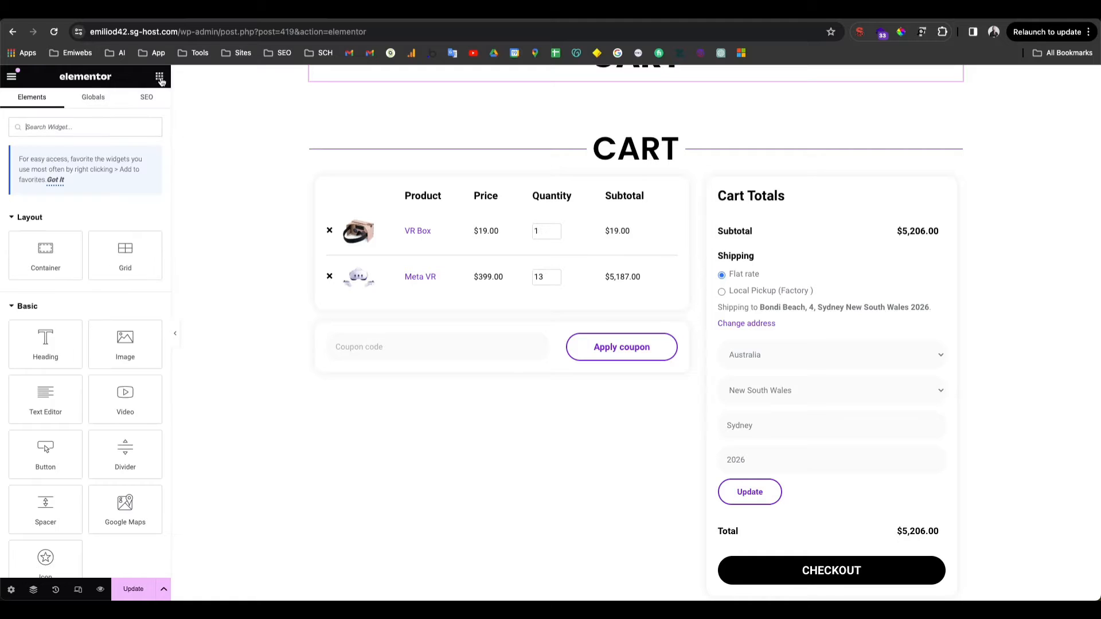
click(112, 124)
text(cart)
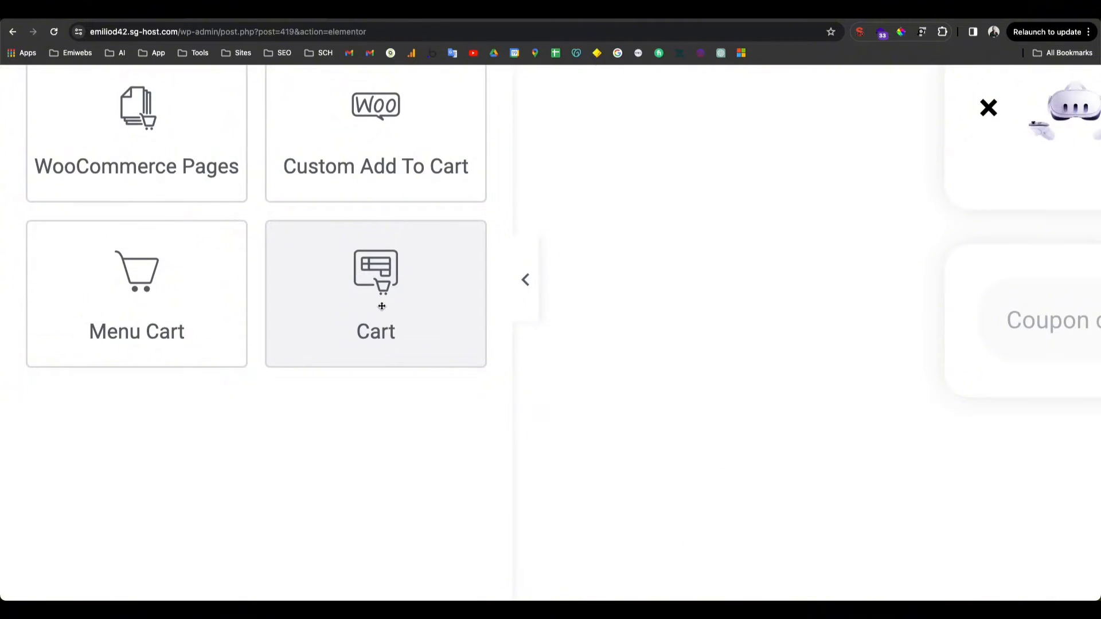
drag(382, 307, 666, 113)
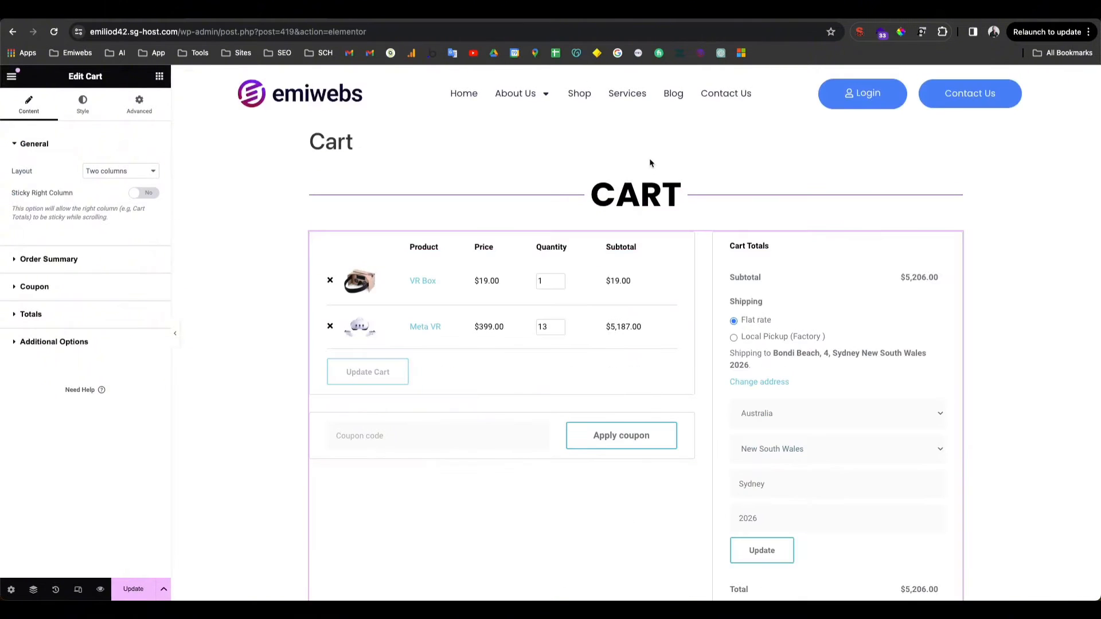
Step: Compare the new Cart widget with the finished cart design below it and review its general layout settings
scroll(462, 297, down, 2)
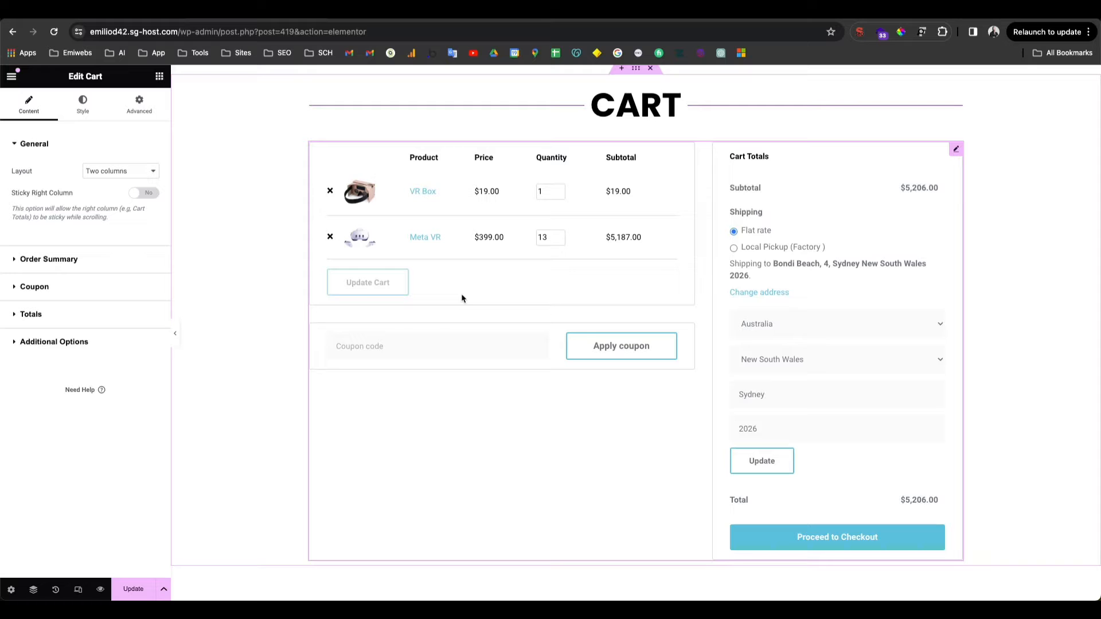
scroll(512, 384, down, 8)
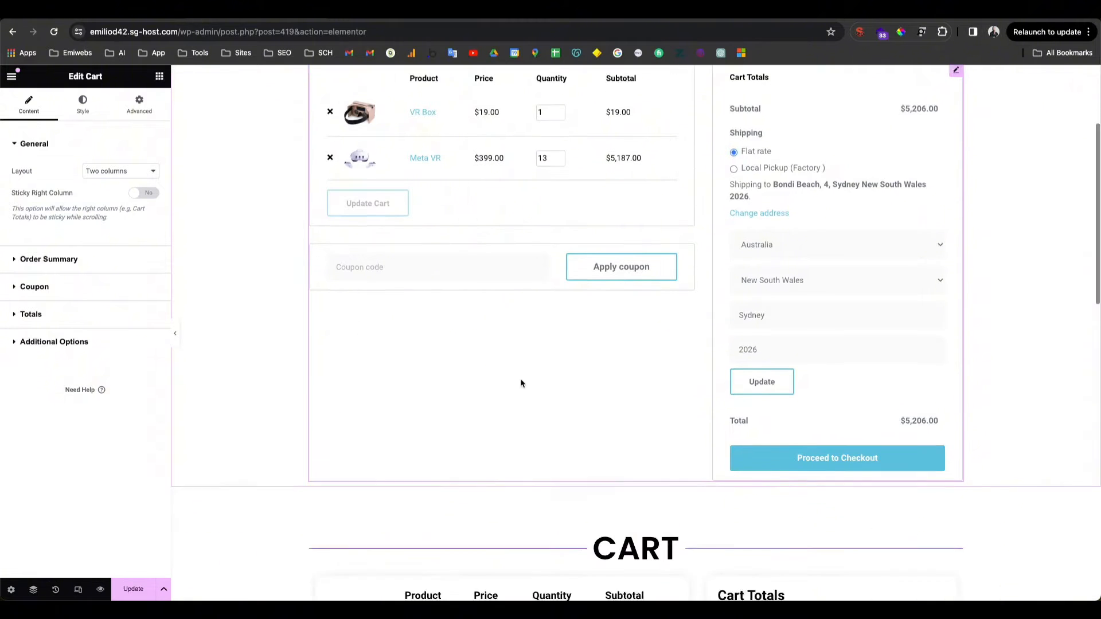
scroll(522, 382, up, 6)
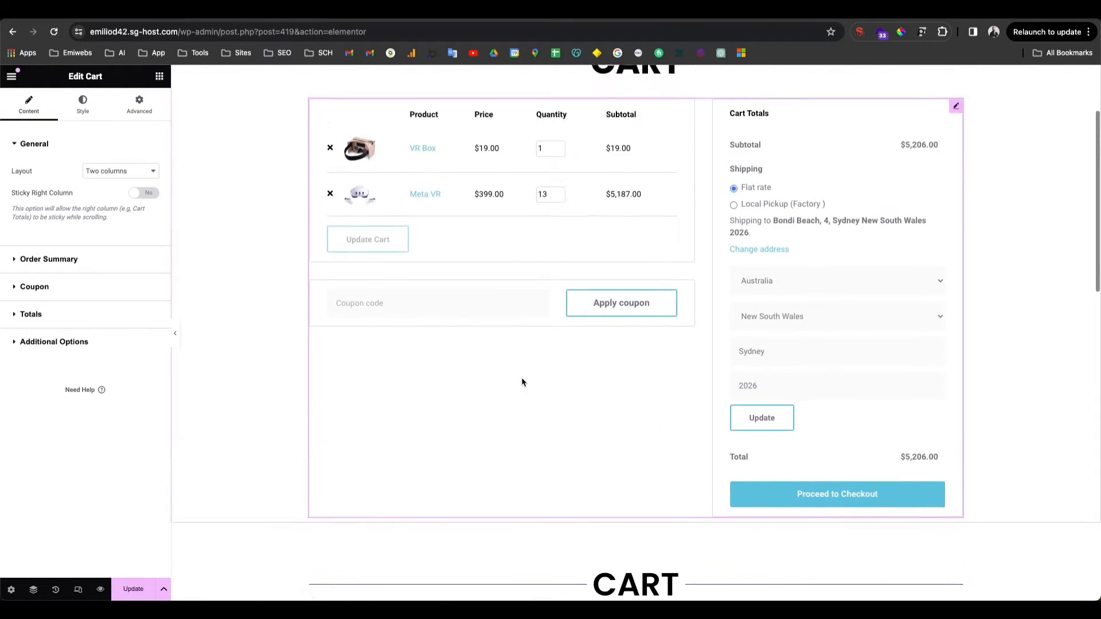
scroll(522, 382, down, 2)
scroll(523, 380, up, 5)
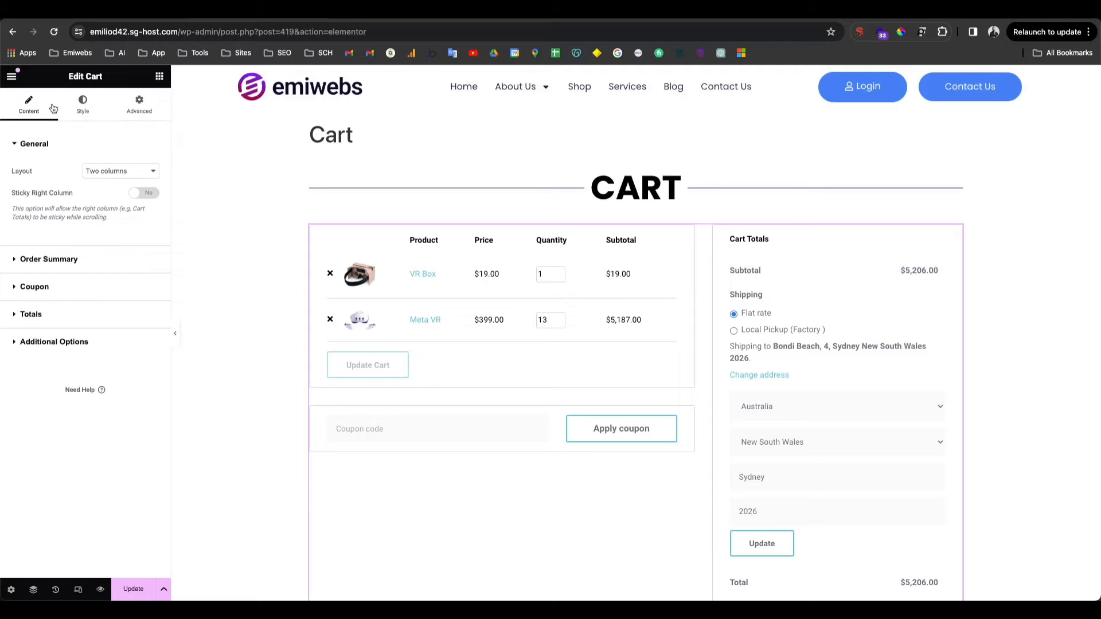
scroll(58, 186, up, 5)
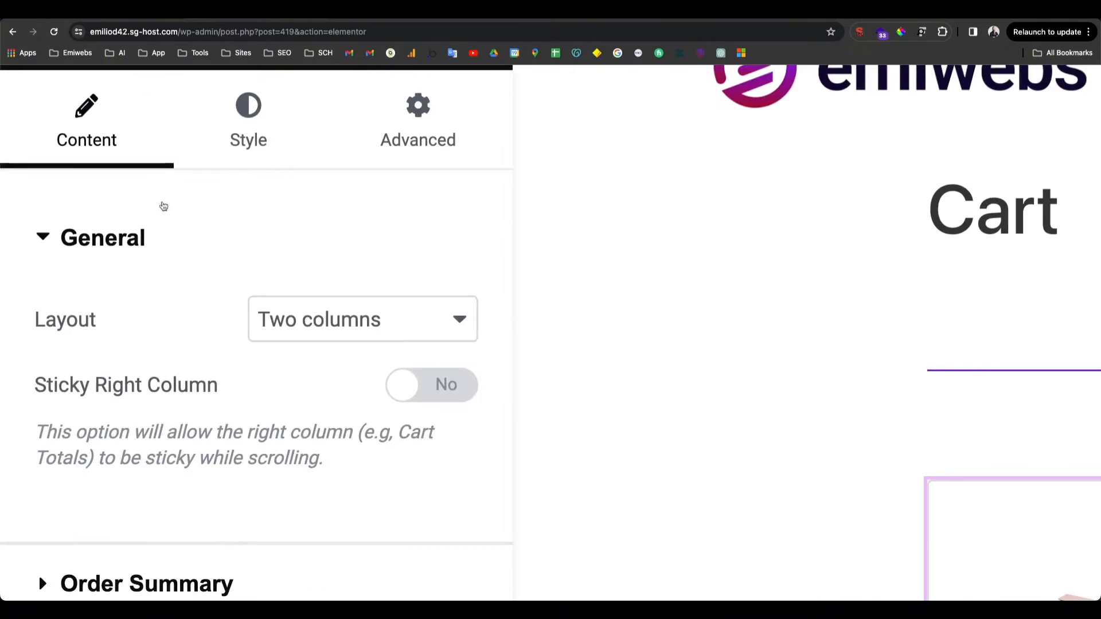
scroll(182, 386, down, 2)
scroll(179, 361, down, 5)
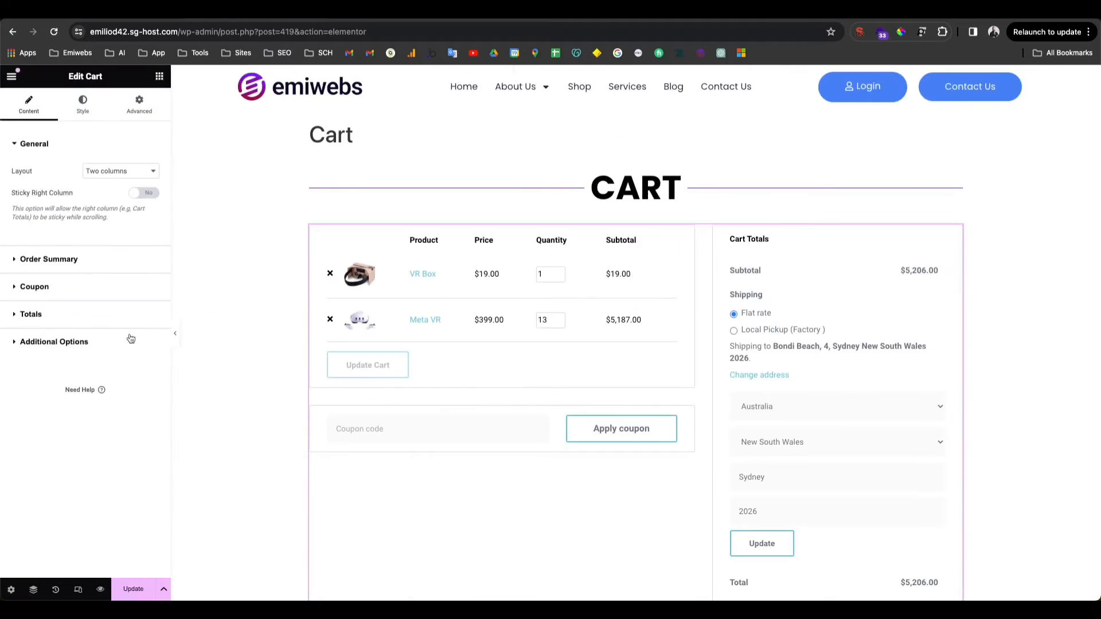
Step: Enable Update Cart Automatically for the new Cart widget and check the result against the finished design
click(64, 345)
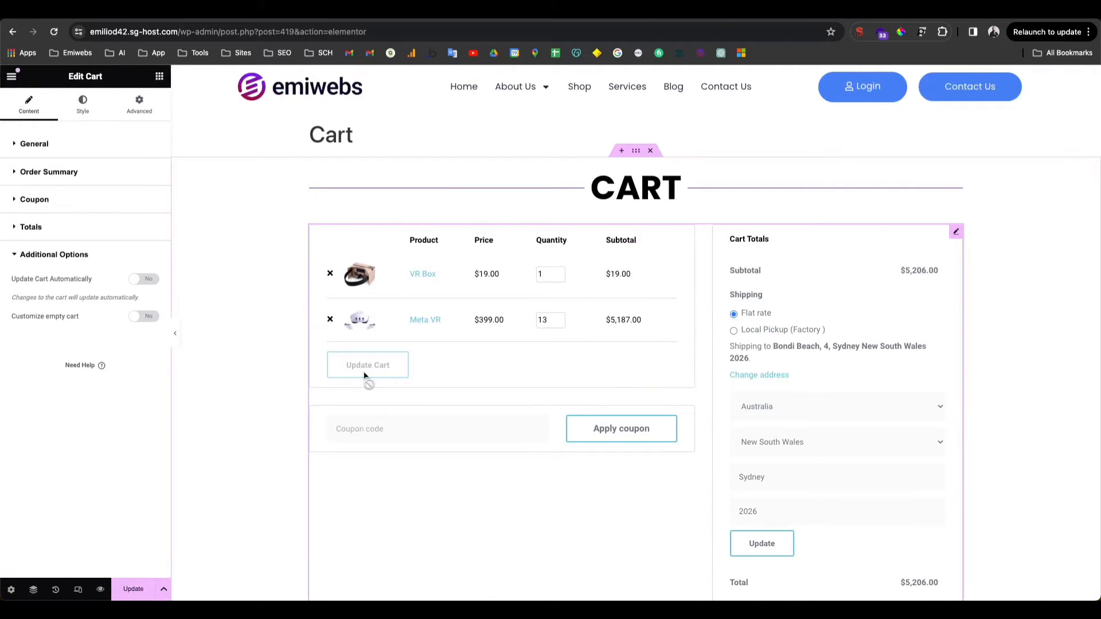
click(134, 280)
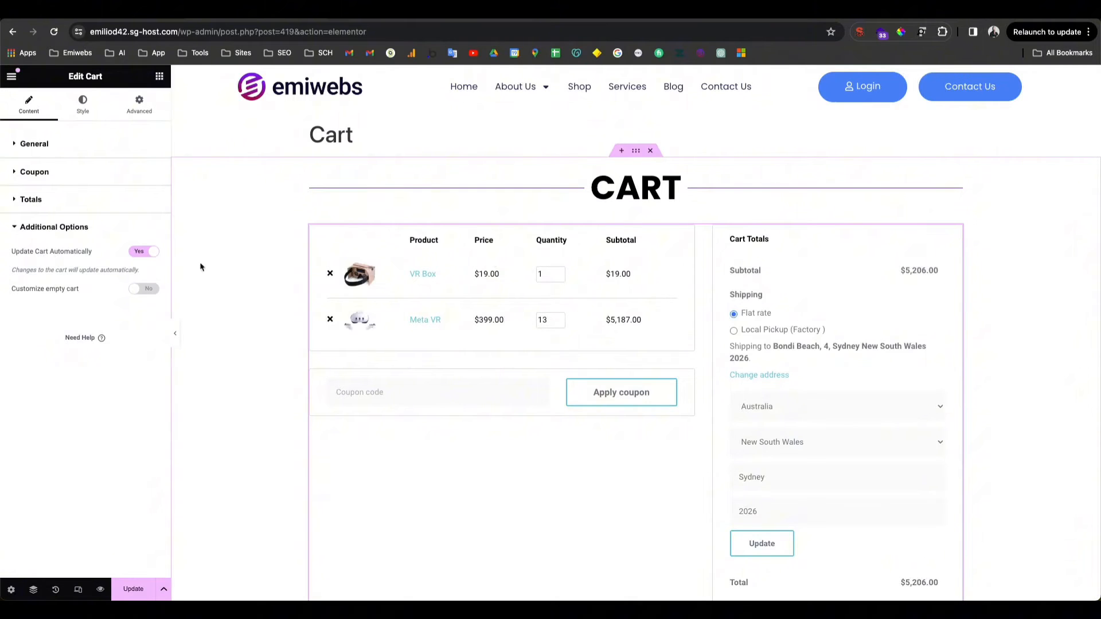
scroll(525, 344, down, 1)
scroll(526, 342, down, 1)
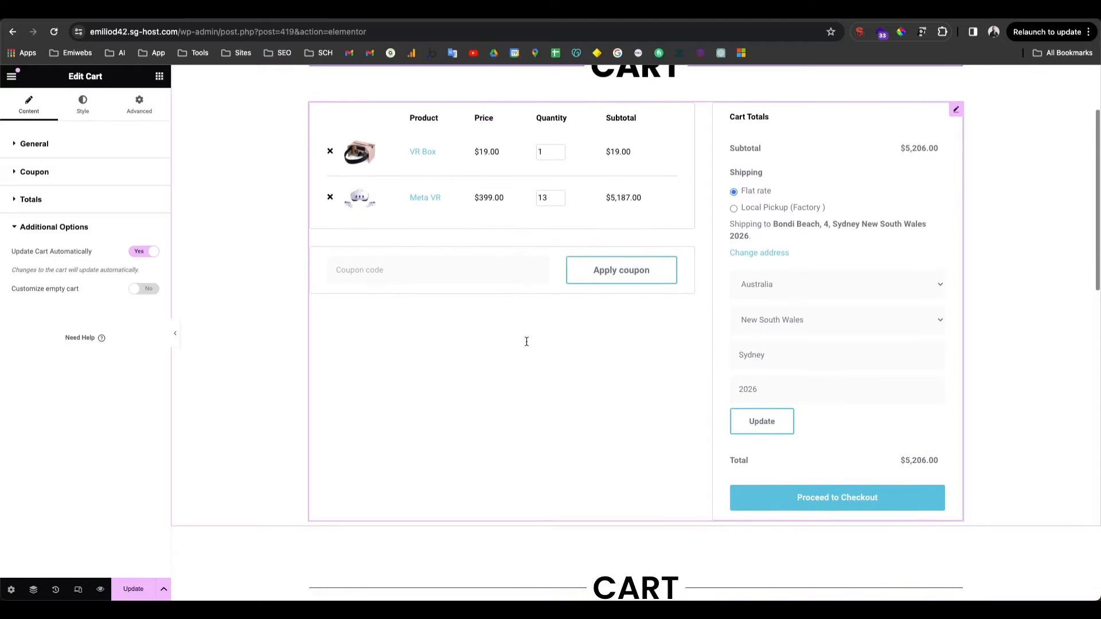
scroll(527, 343, up, 2)
scroll(526, 345, down, 1)
scroll(526, 345, down, 3)
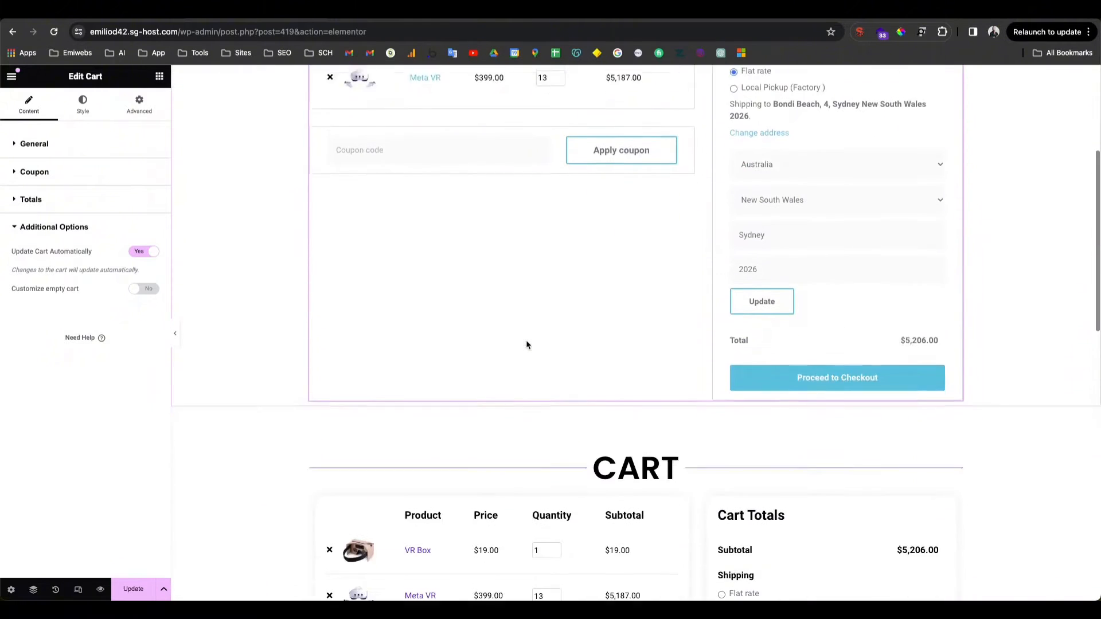
scroll(526, 343, up, 4)
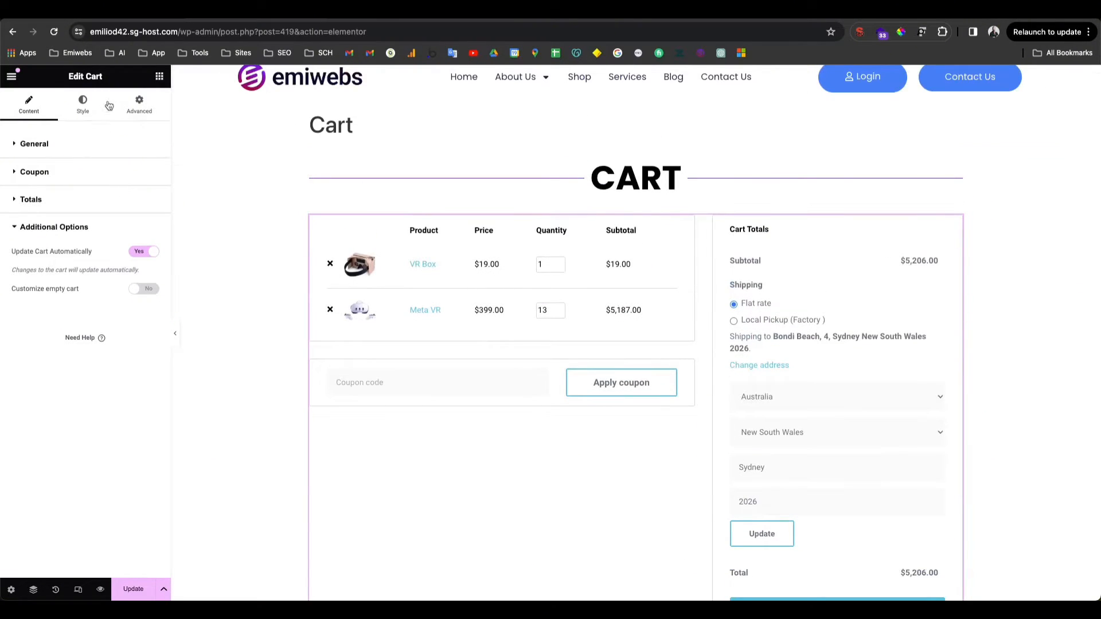
Step: Add a box shadow to the Cart widget's sections, colored black at 0.18 opacity, rgba(0, 0, 0, 0.18)
click(82, 105)
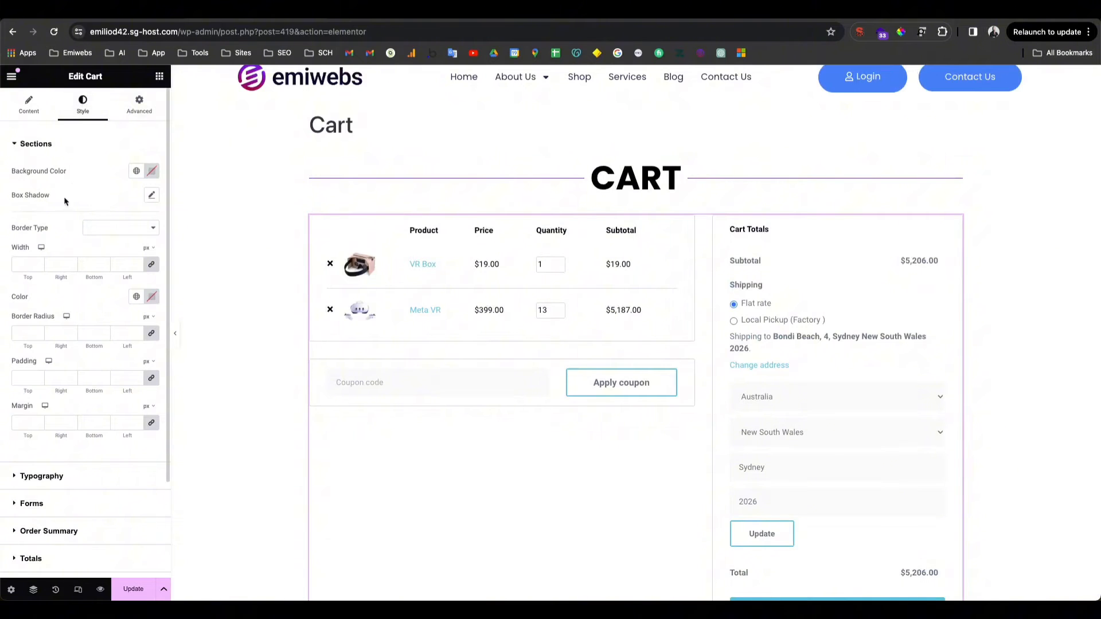
click(23, 150)
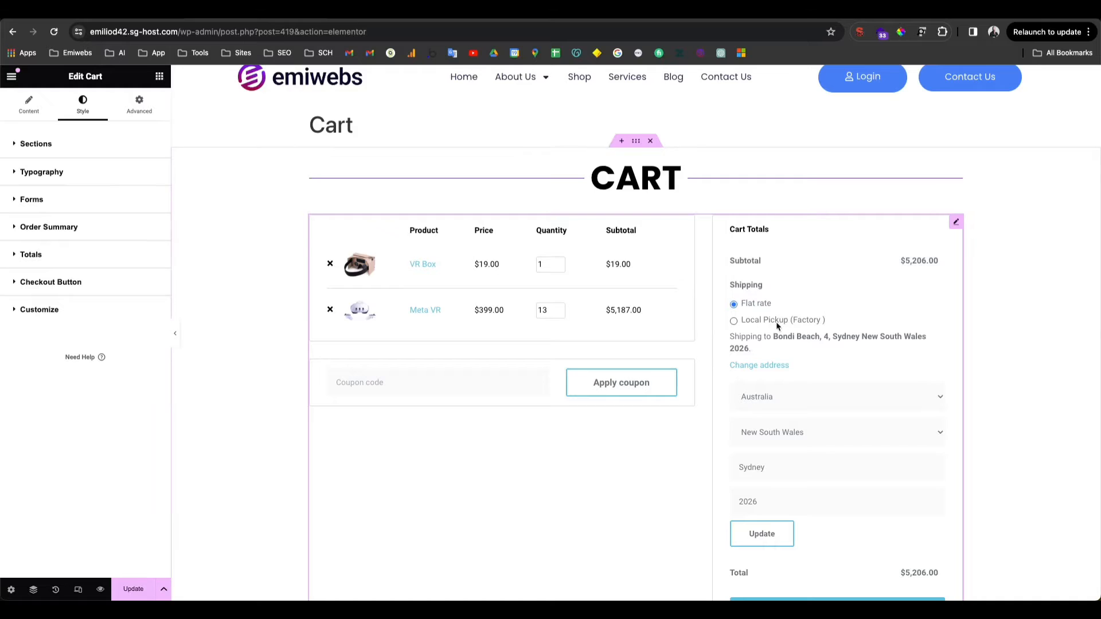
click(41, 158)
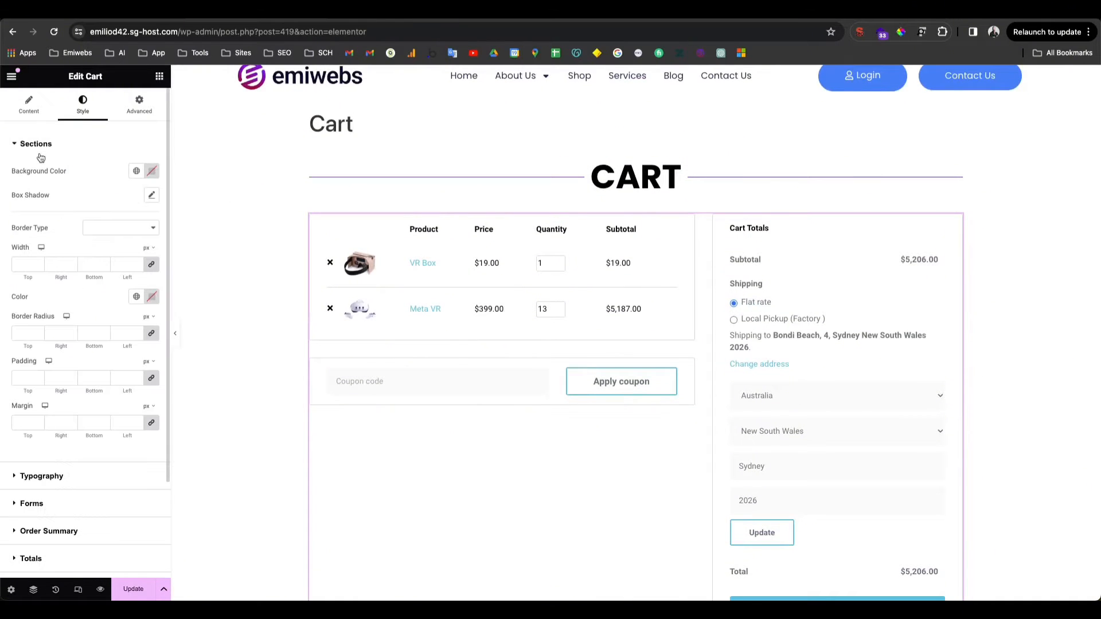
click(152, 197)
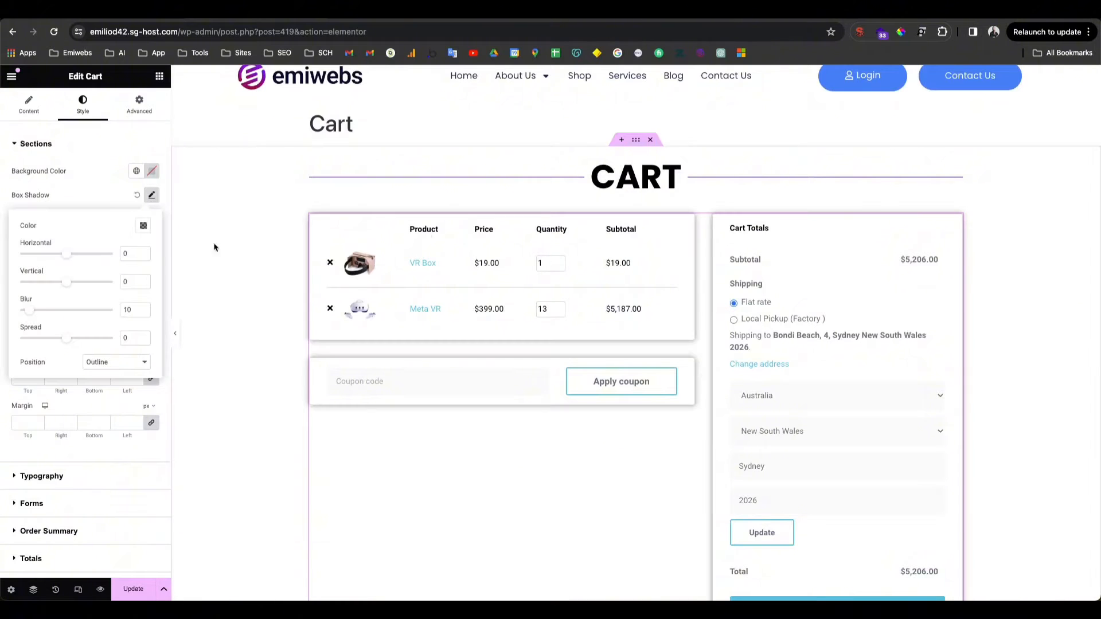
click(143, 227)
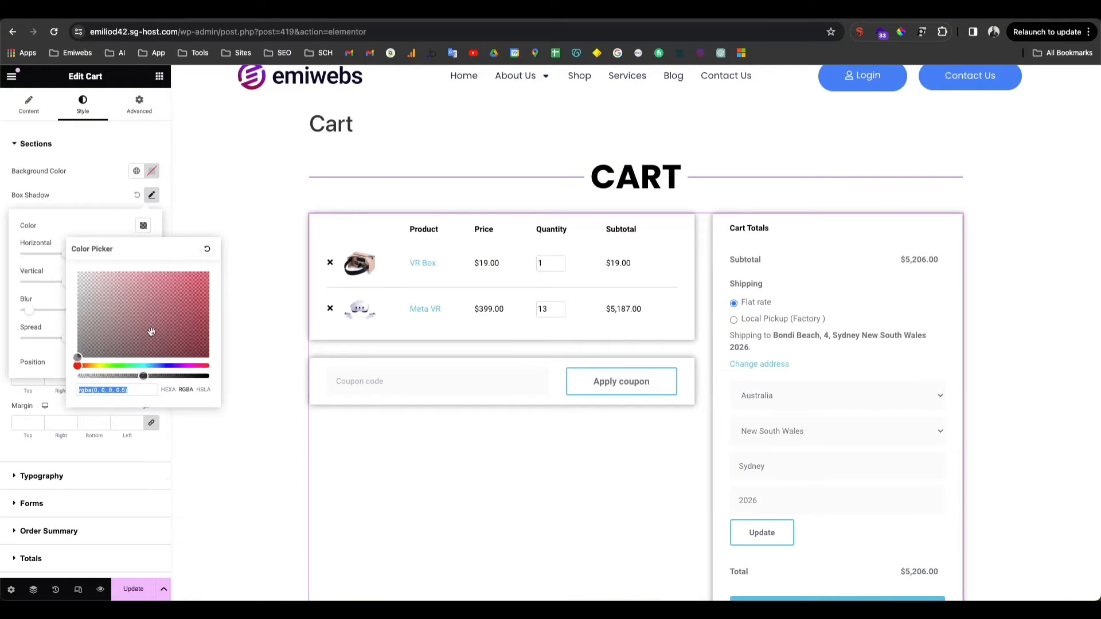
drag(146, 376, 101, 377)
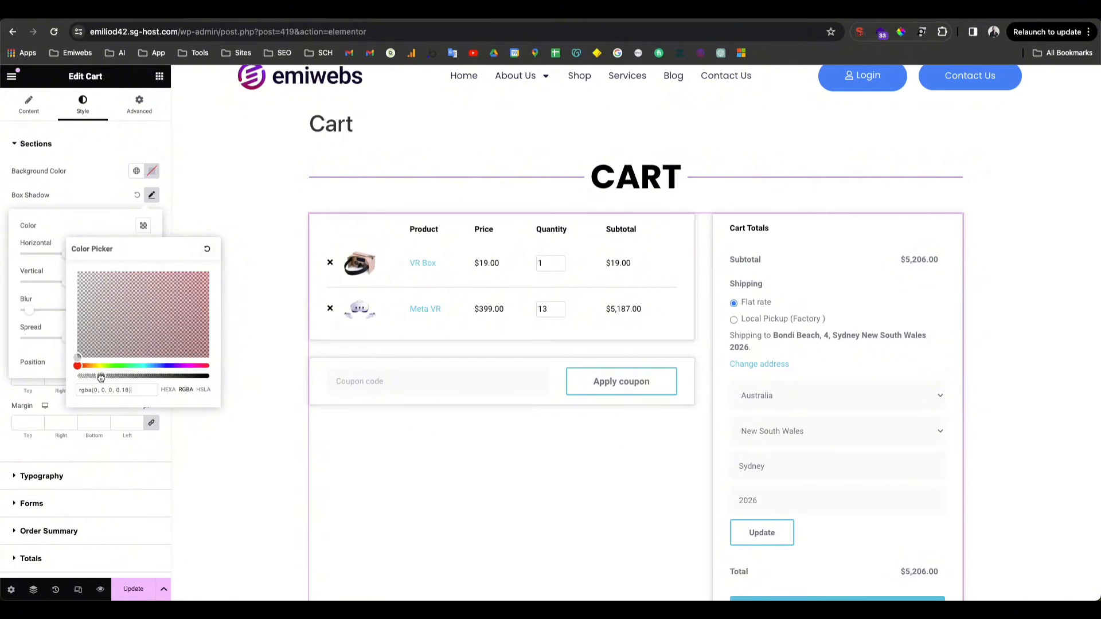
click(102, 203)
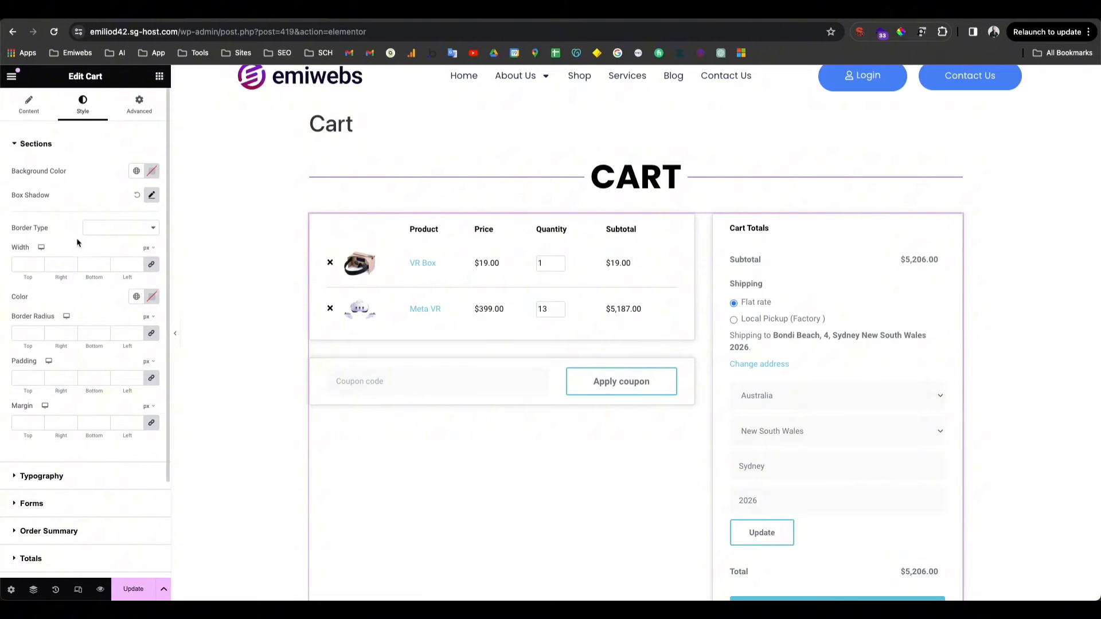
Step: Set the border type of the Cart widget's sections to None
click(126, 230)
click(127, 229)
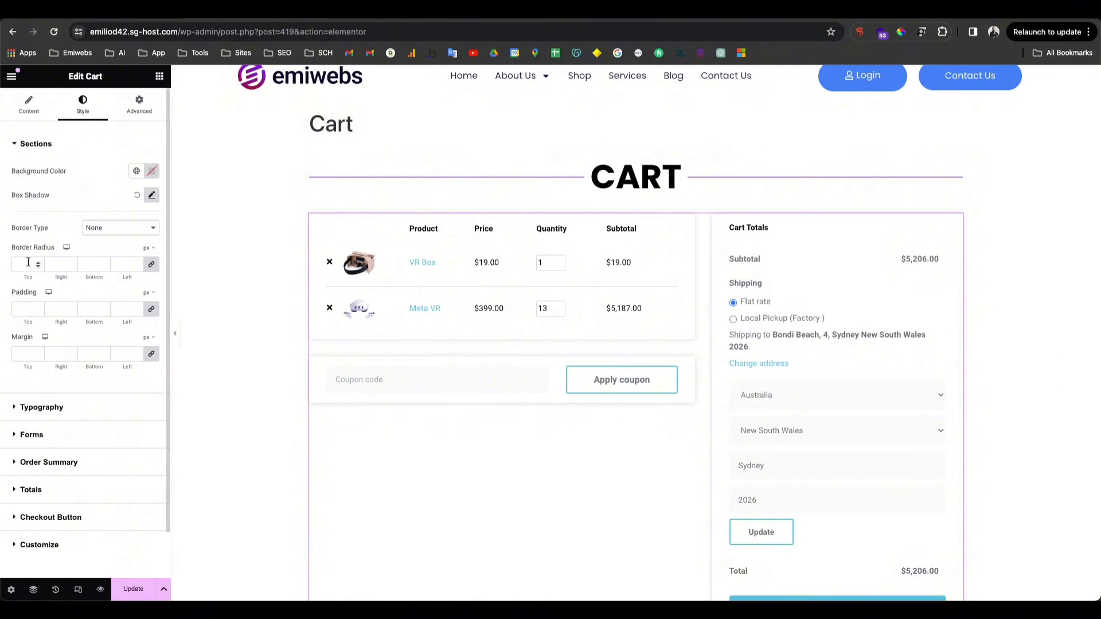
scroll(62, 284, down, 2)
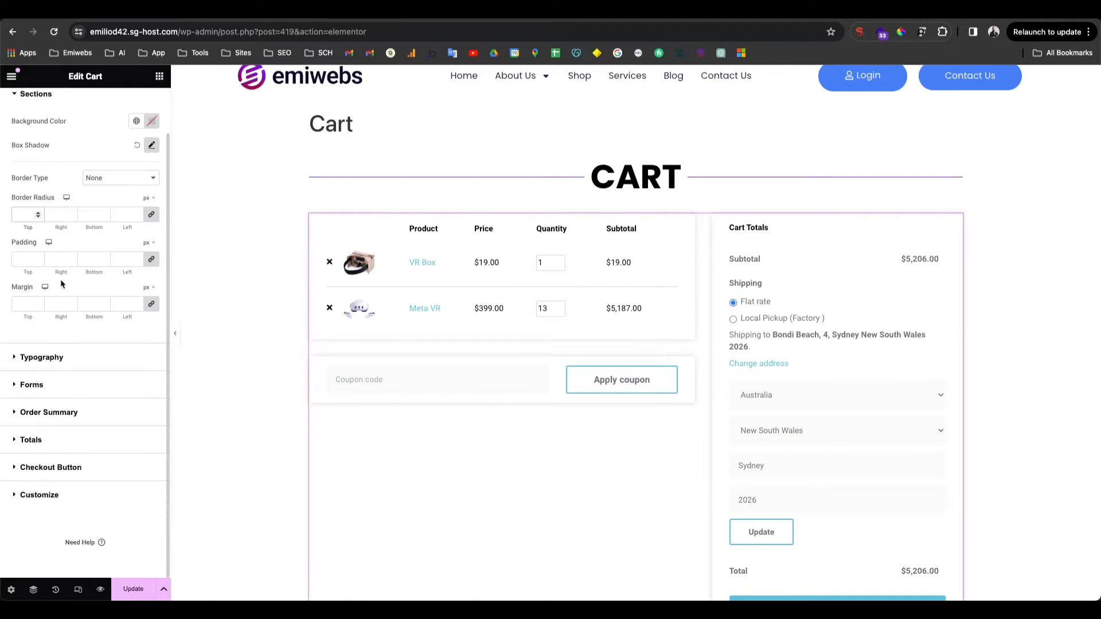
Step: Set the border radius of the Cart widget's sections to 20 px on all corners
text(20)
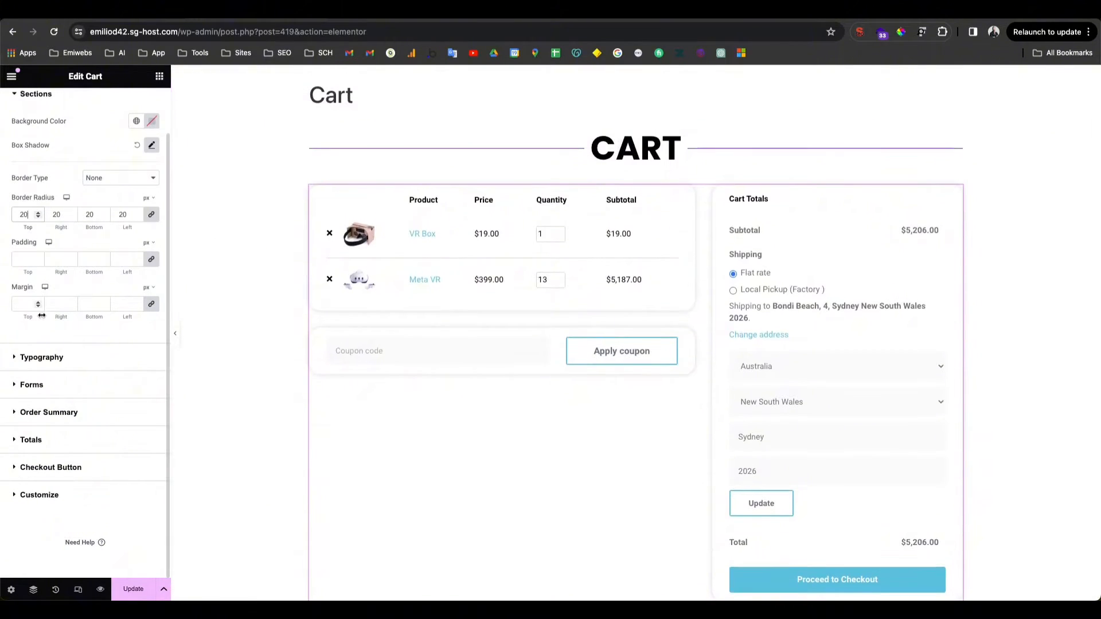
Step: Set the font size of the Cart widget's general titles, such as Cart Totals, to 24 px
click(41, 358)
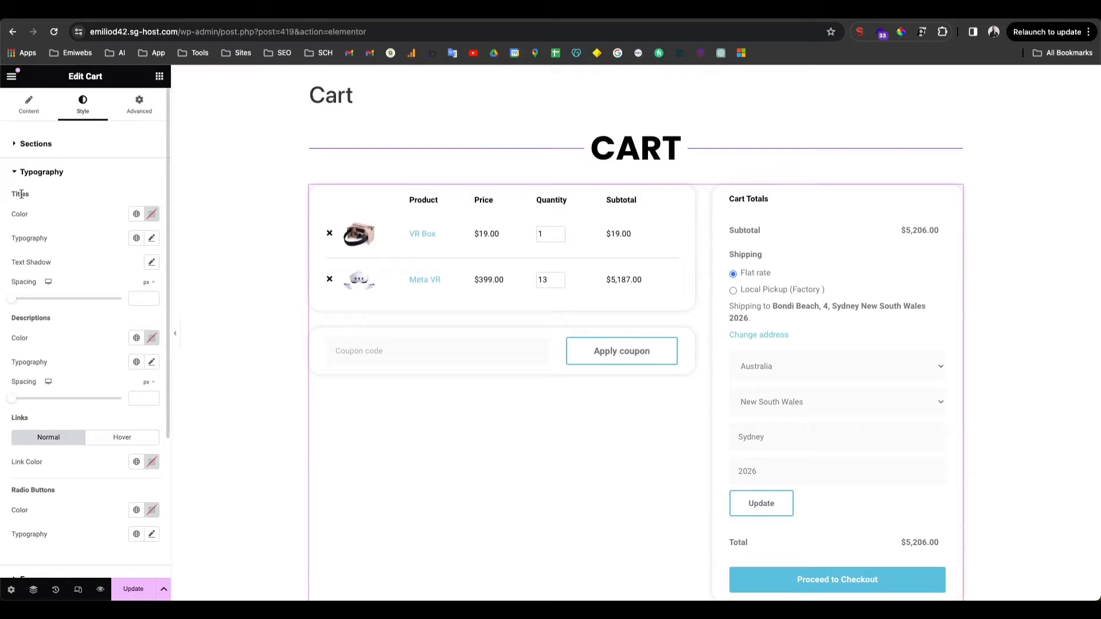
scroll(42, 214, up, 5)
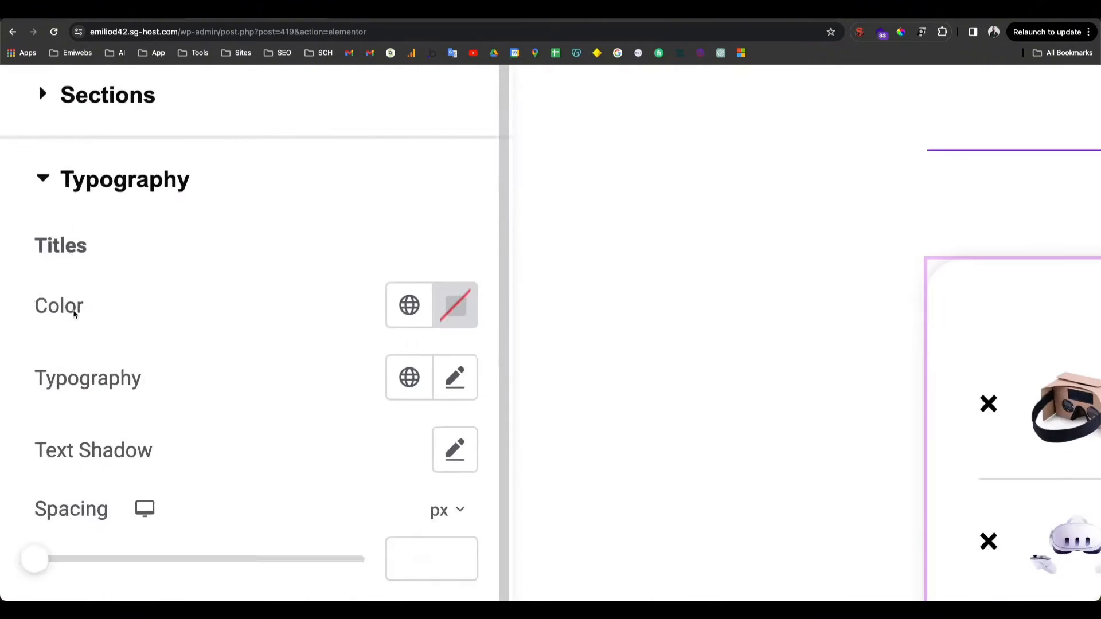
scroll(74, 313, down, 4)
scroll(74, 313, down, 4)
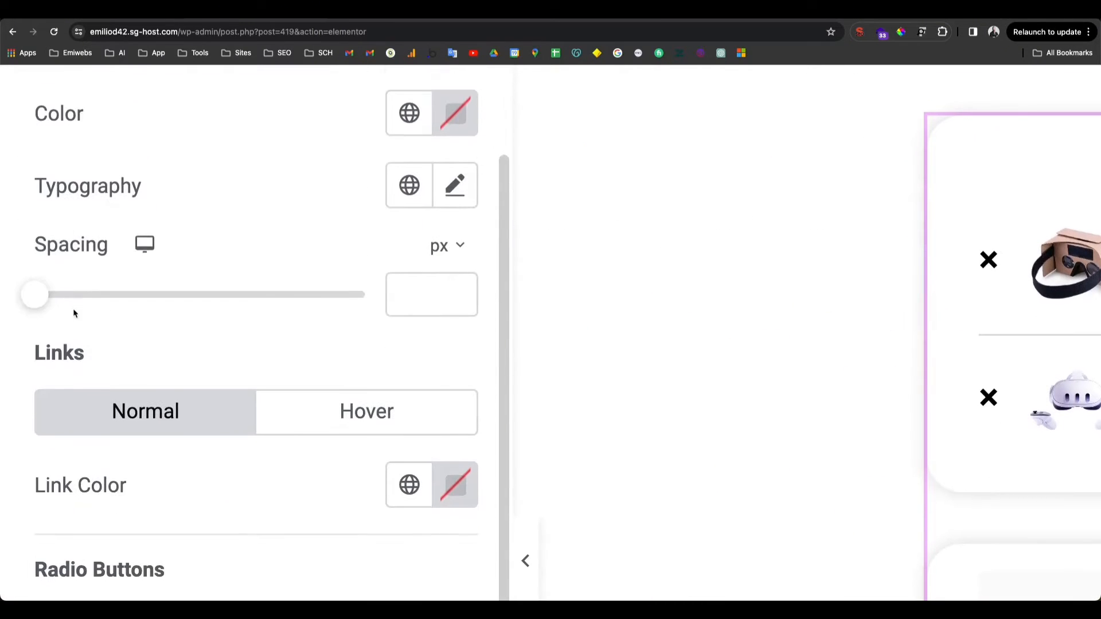
scroll(74, 314, down, 5)
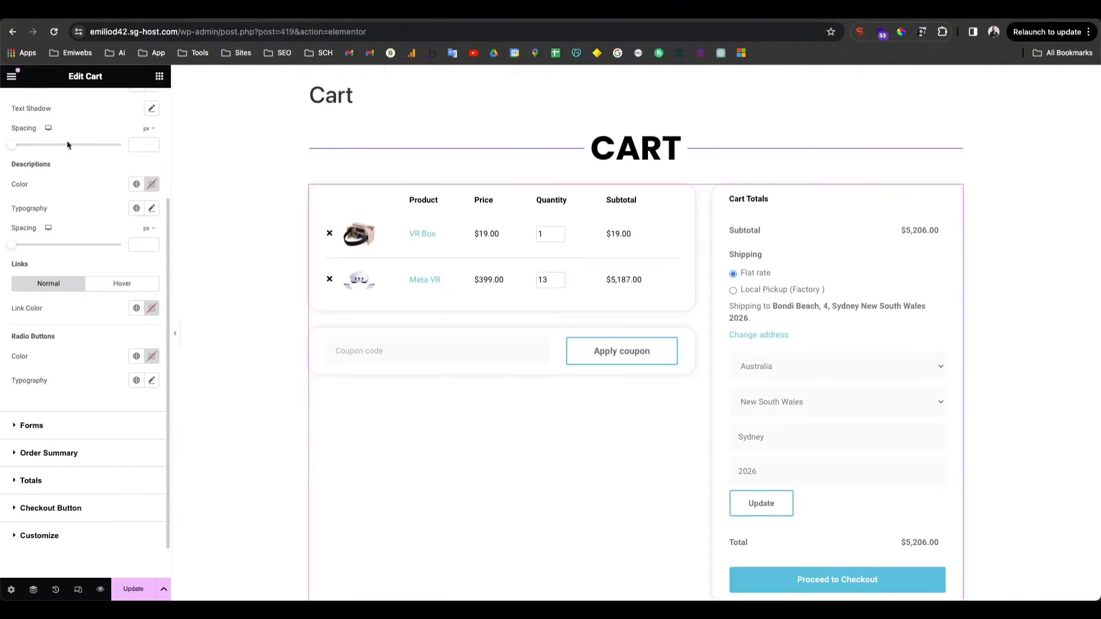
scroll(67, 145, up, 5)
click(152, 239)
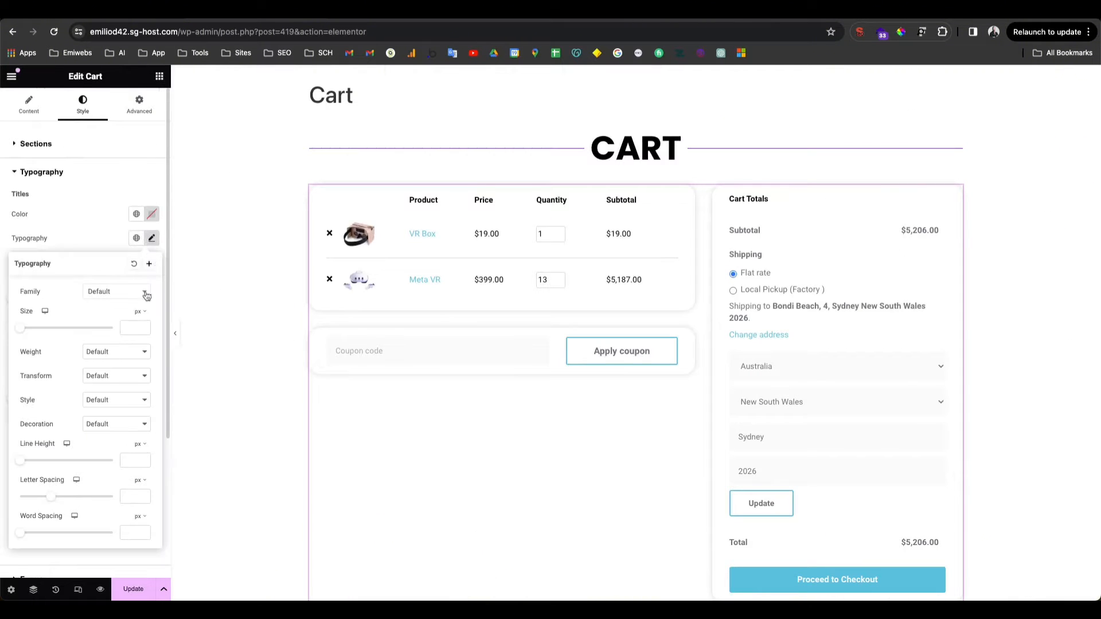
click(125, 332)
text(24)
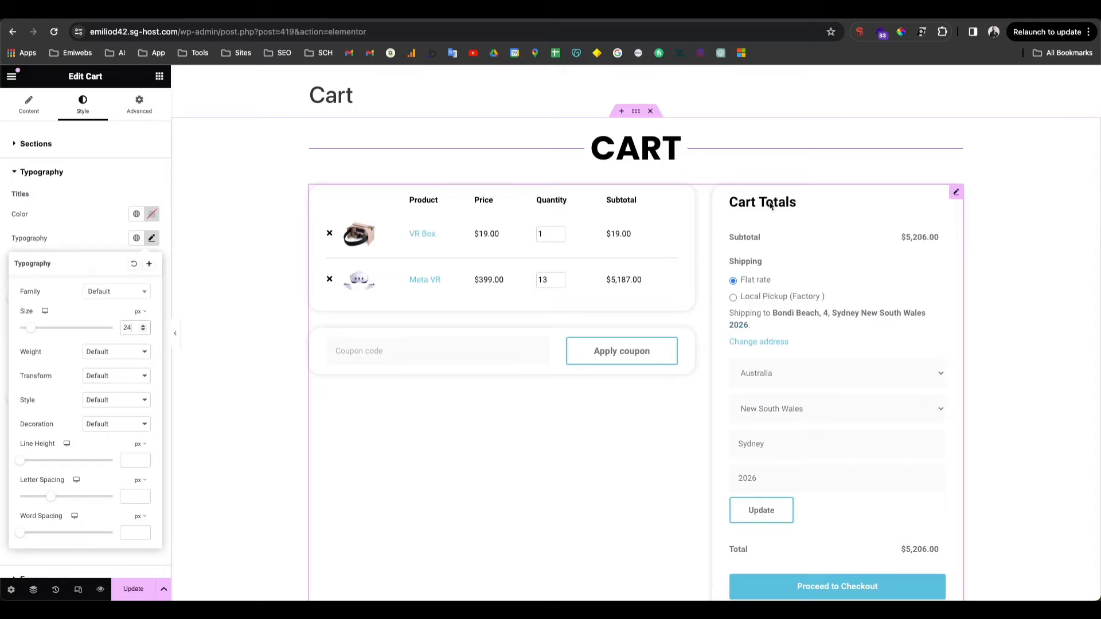
click(91, 233)
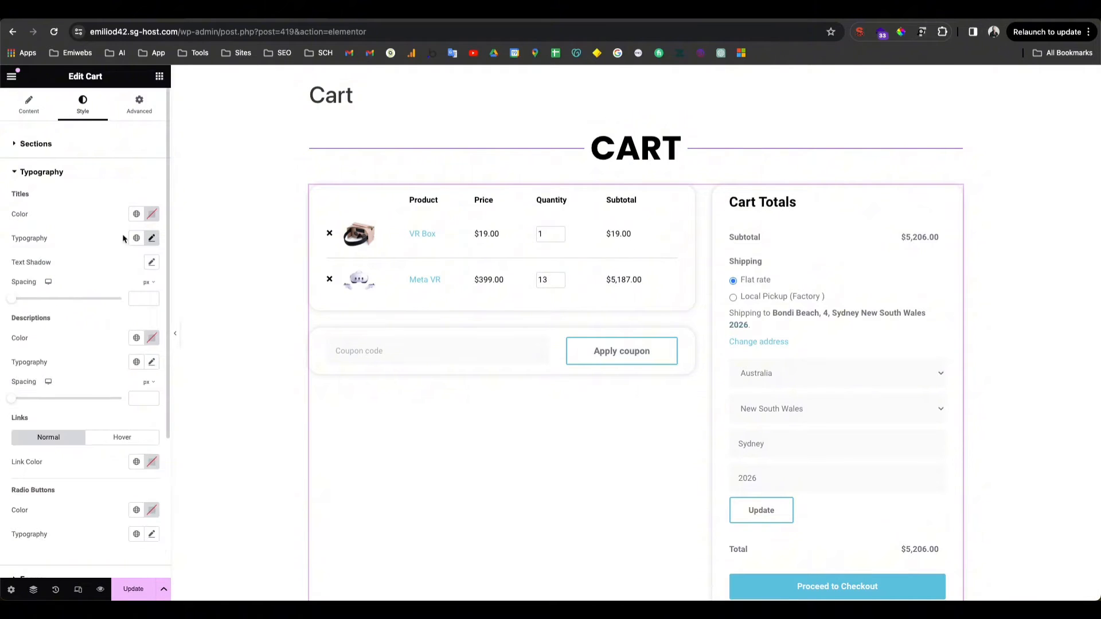
Step: Set the normal link color of the Cart widget to the global Purple color, #7C1CE8
scroll(49, 297, down, 2)
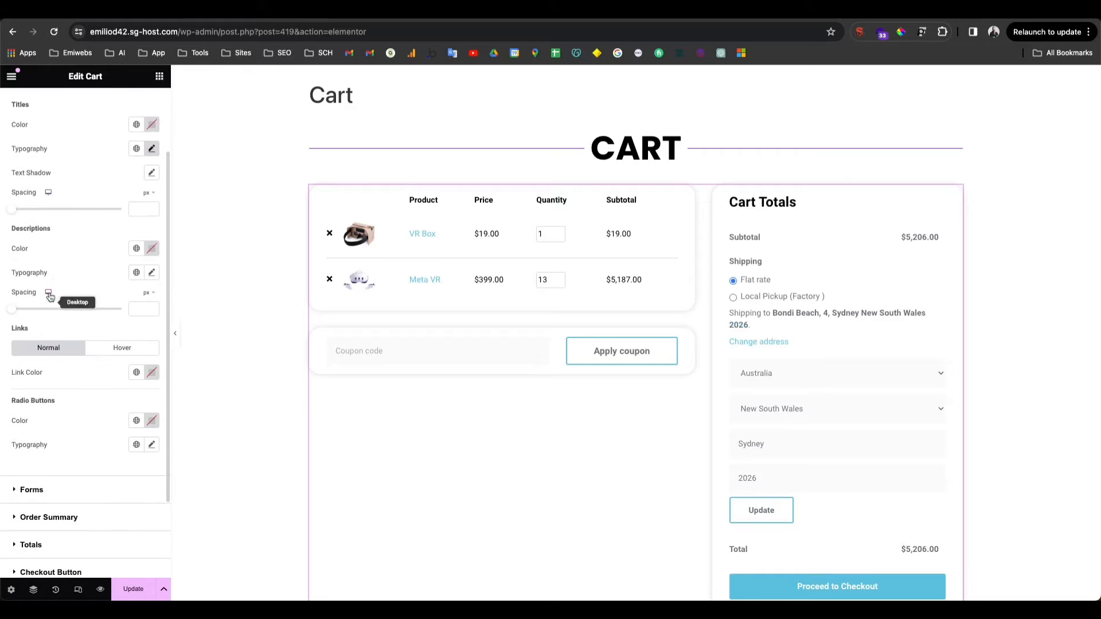
scroll(41, 235, down, 2)
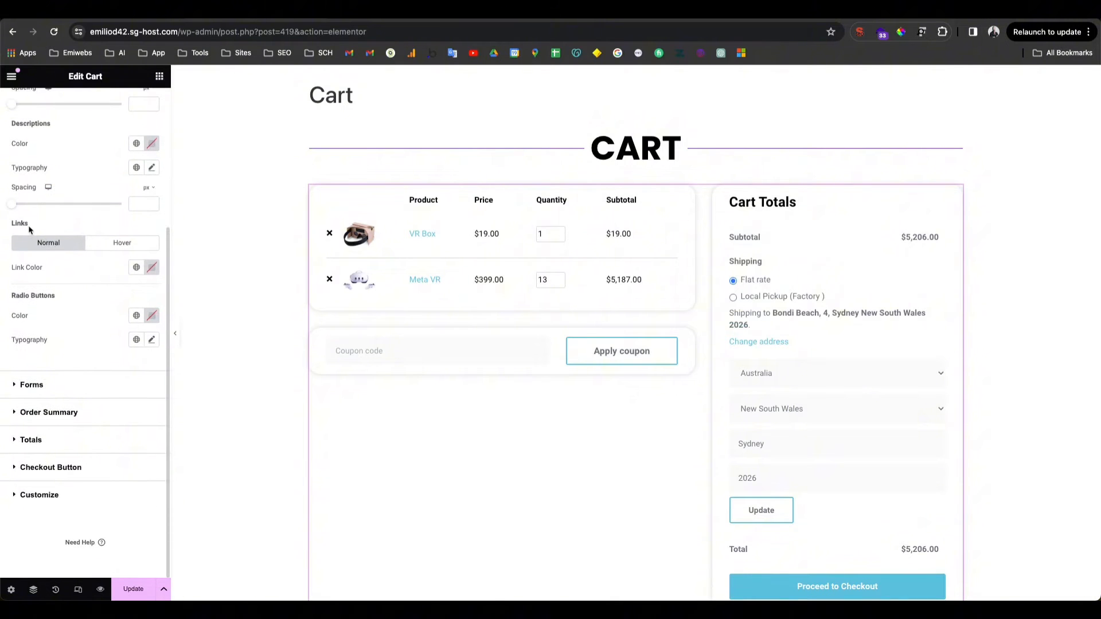
click(137, 267)
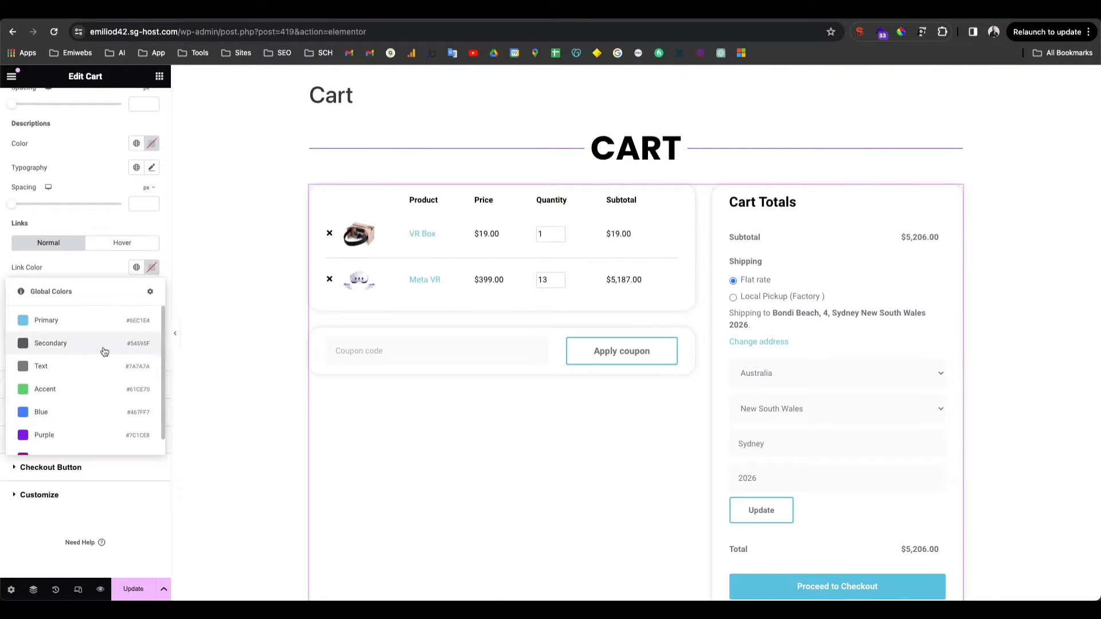
click(54, 436)
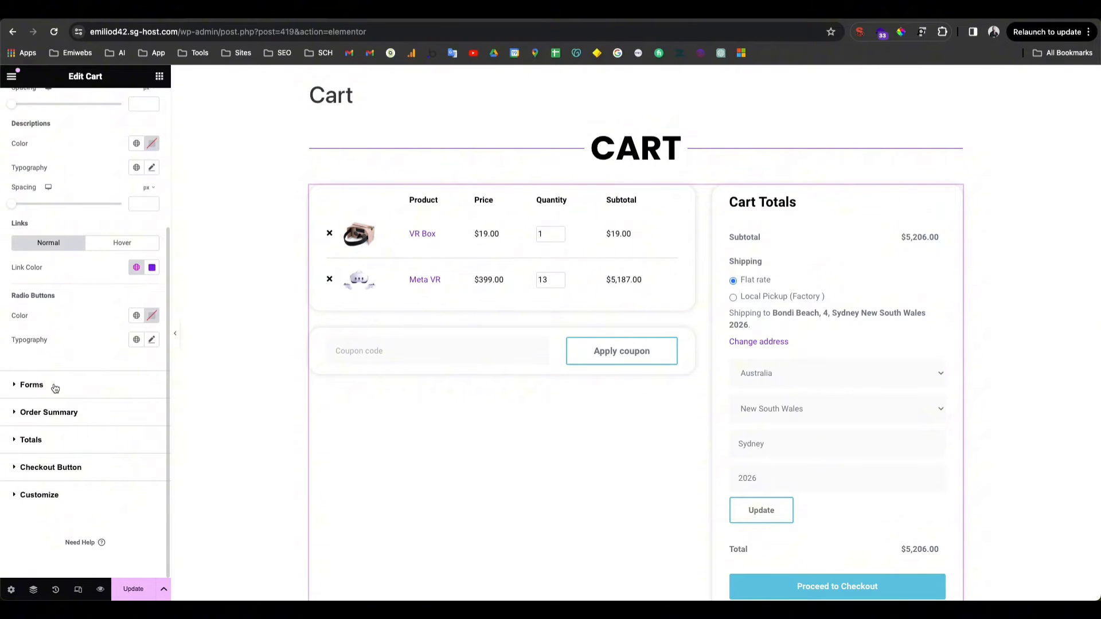
Step: Try a 16 px font size for the Cart widget's form field text
click(31, 386)
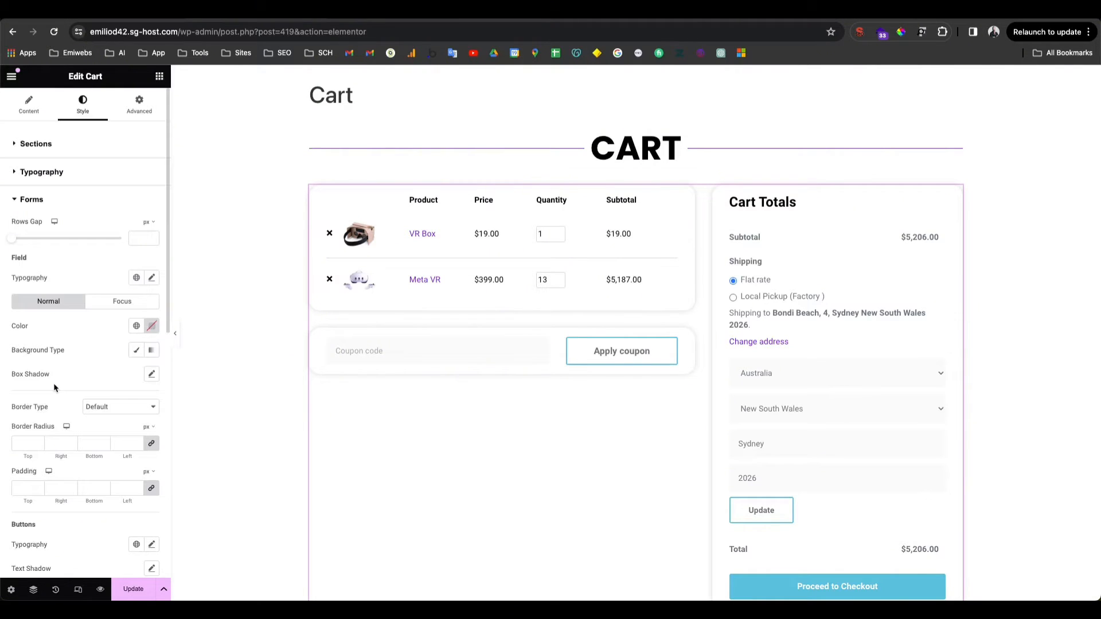
click(153, 279)
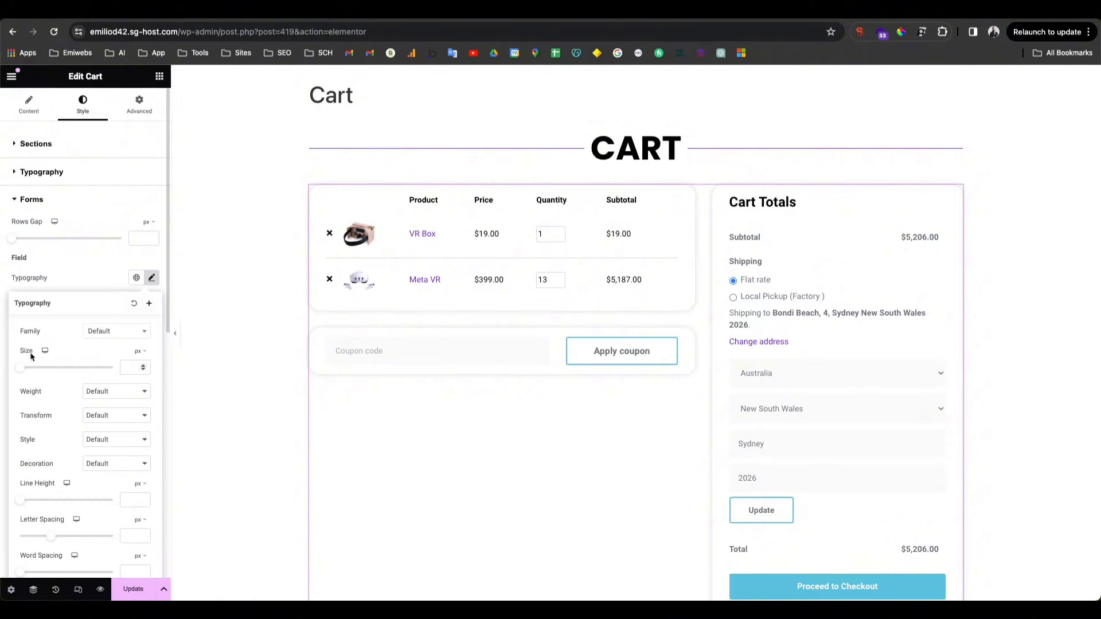
drag(21, 369, 27, 368)
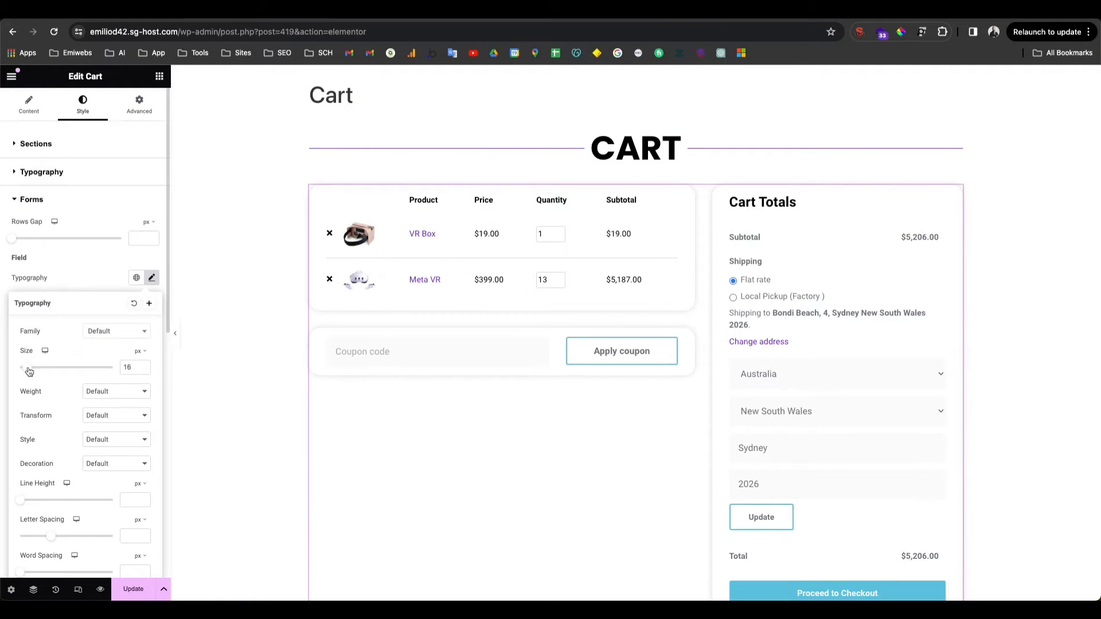
drag(135, 366, 124, 366)
key(BackSpace)
click(50, 201)
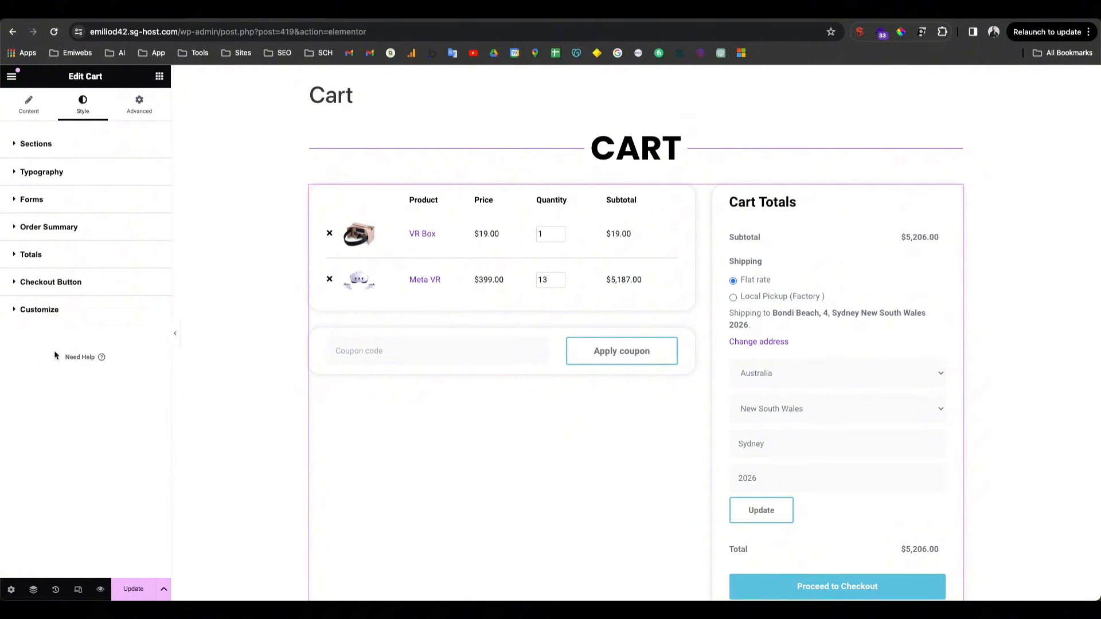
Step: Set the font size of the Order Summary titles in the product table to 20 px
click(38, 228)
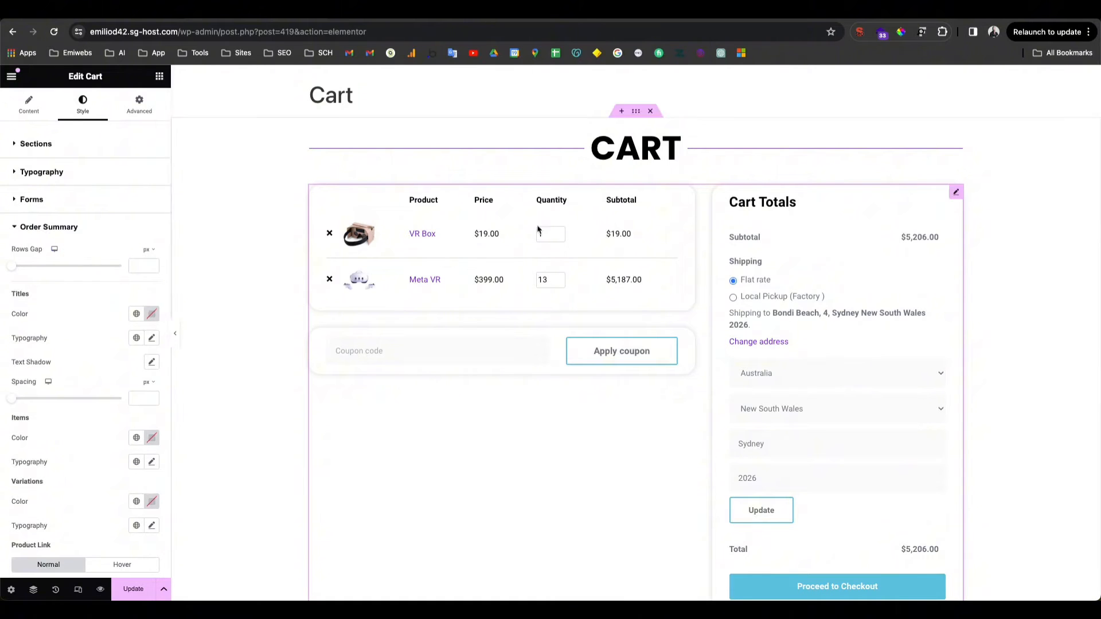
scroll(143, 328, down, 1)
click(152, 312)
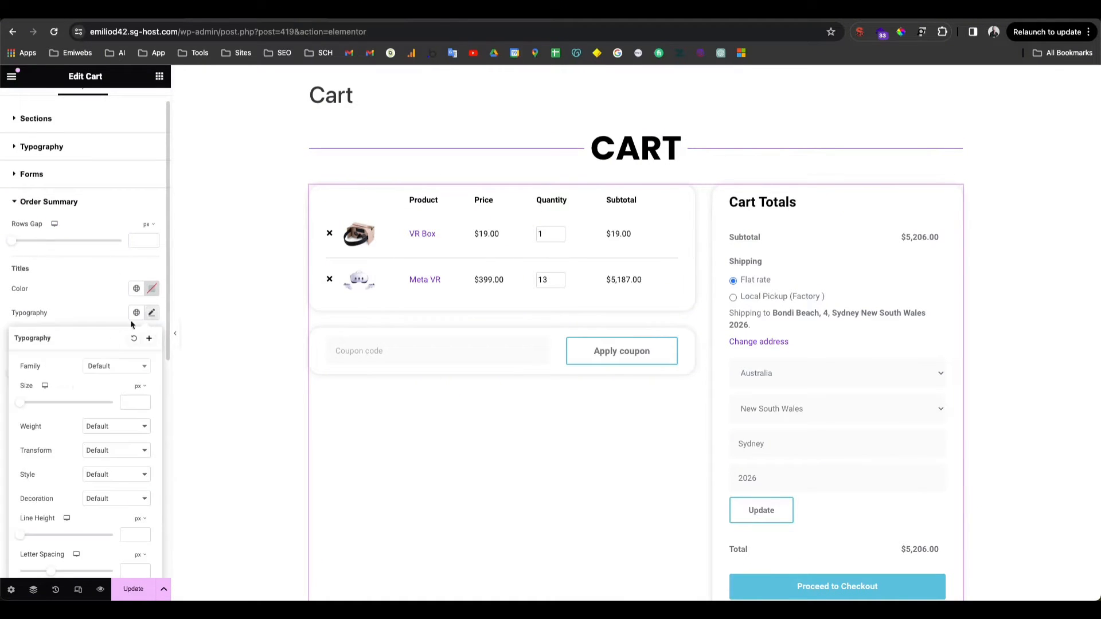
drag(26, 406, 31, 405)
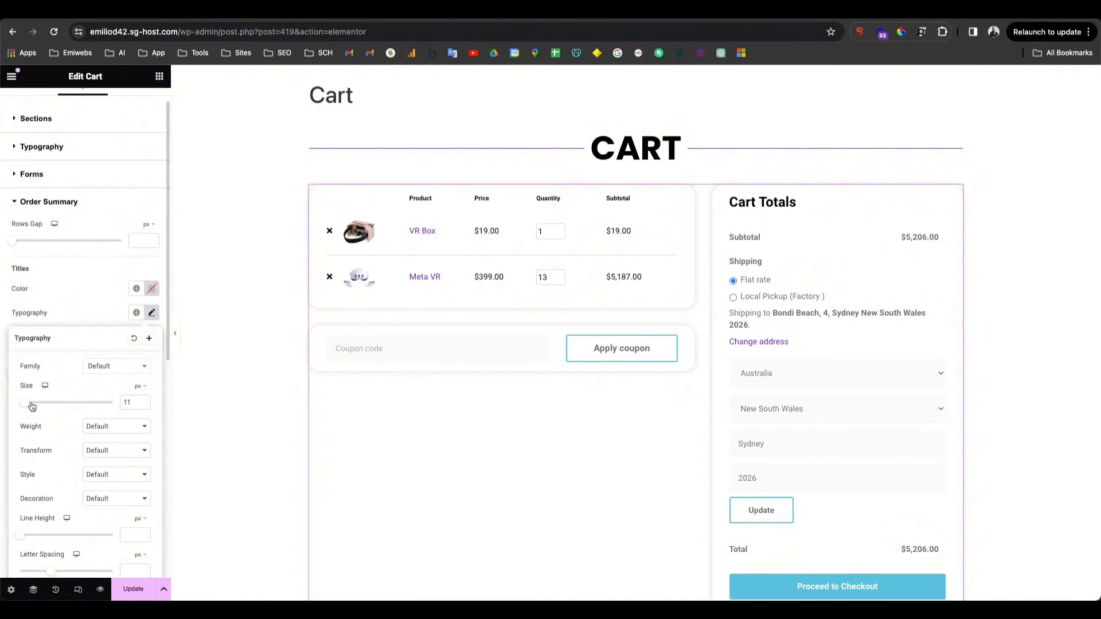
drag(141, 406, 96, 399)
text(24)
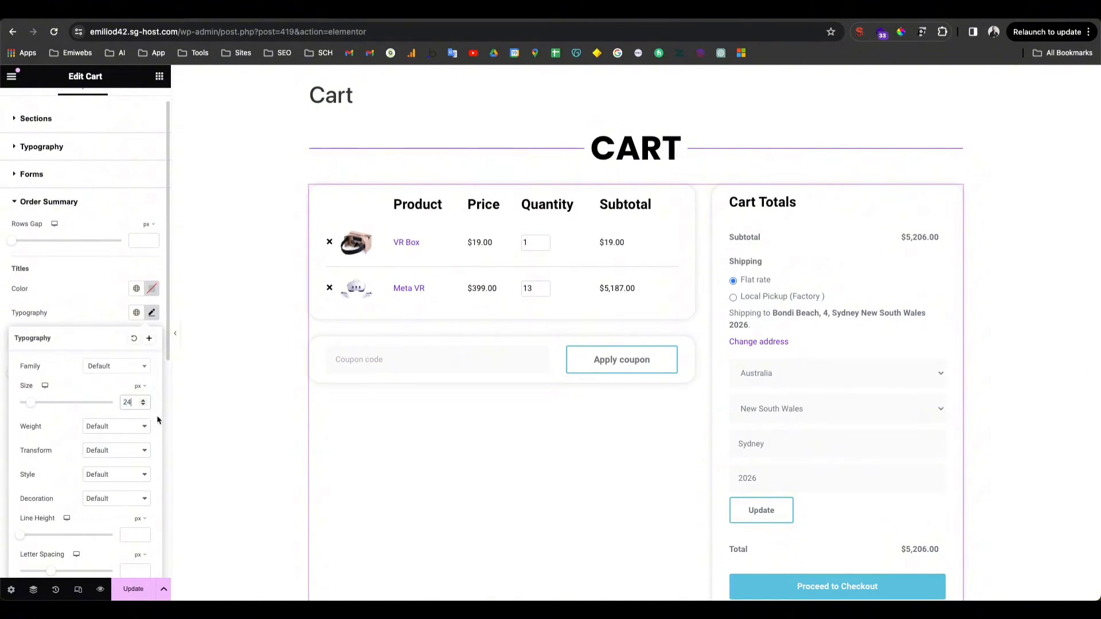
click(144, 405)
click(143, 405)
click(143, 405)
click(143, 405)
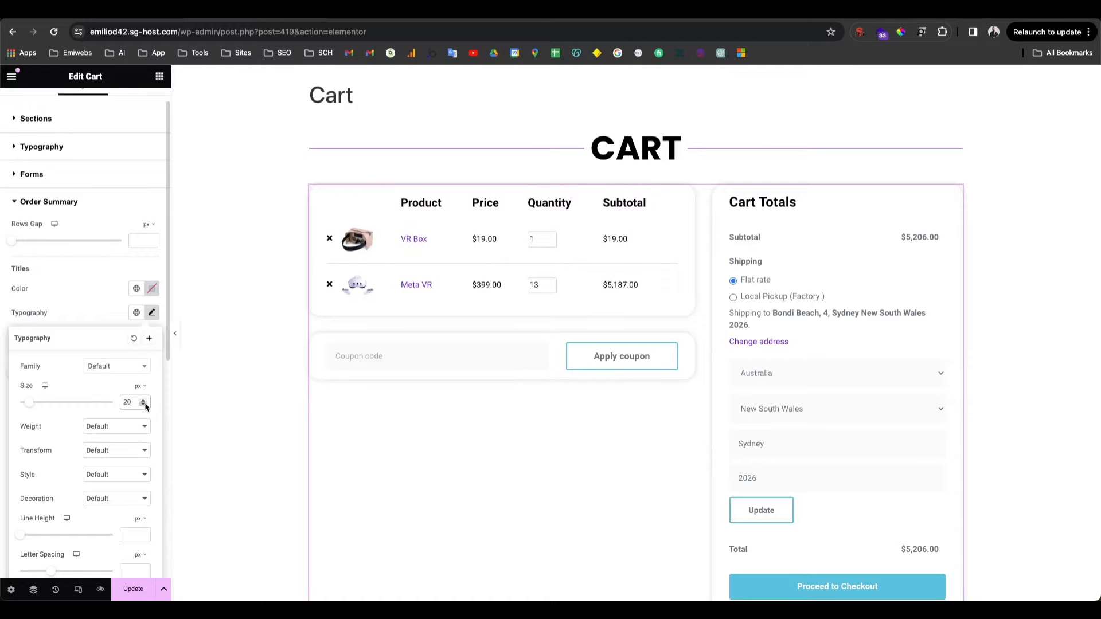
click(55, 252)
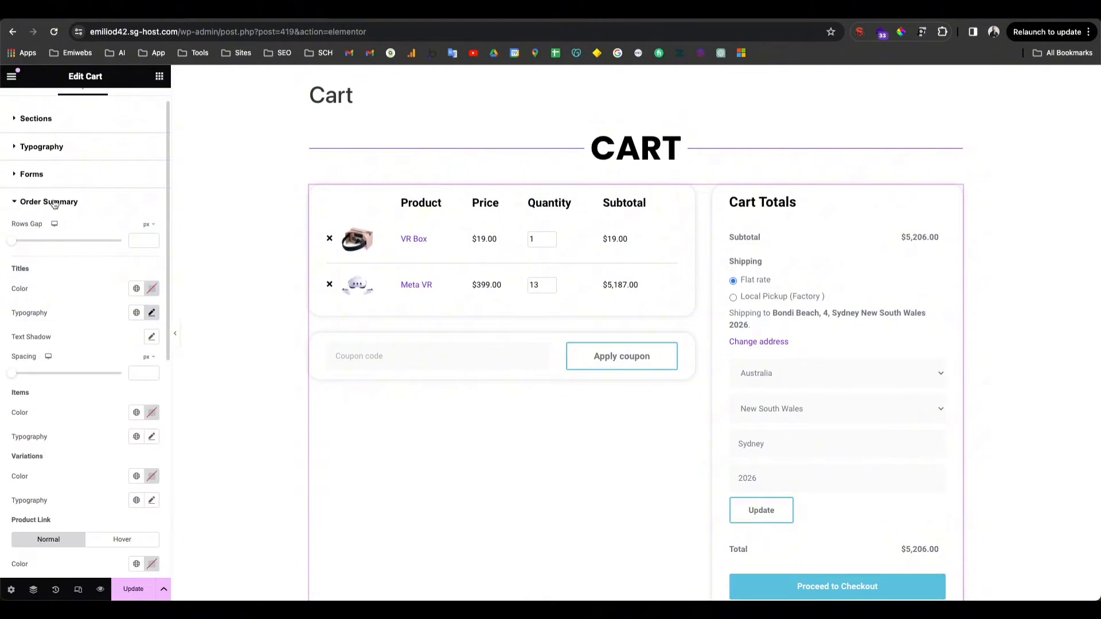
click(52, 207)
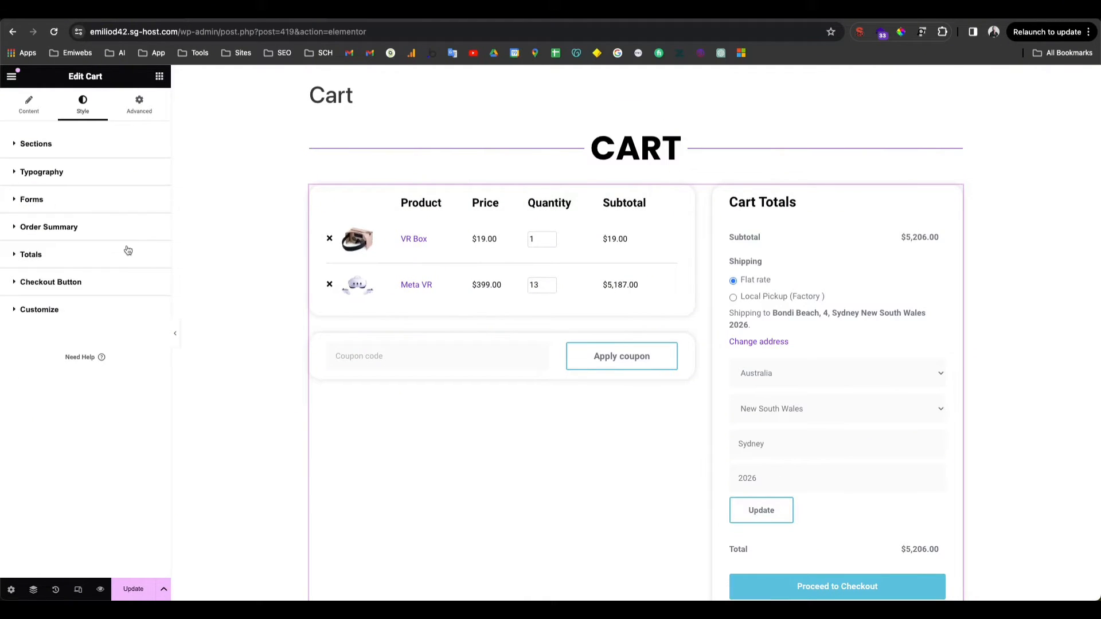
Step: Color the Order Summary dividers with the global Purple color
click(65, 228)
scroll(71, 304, down, 5)
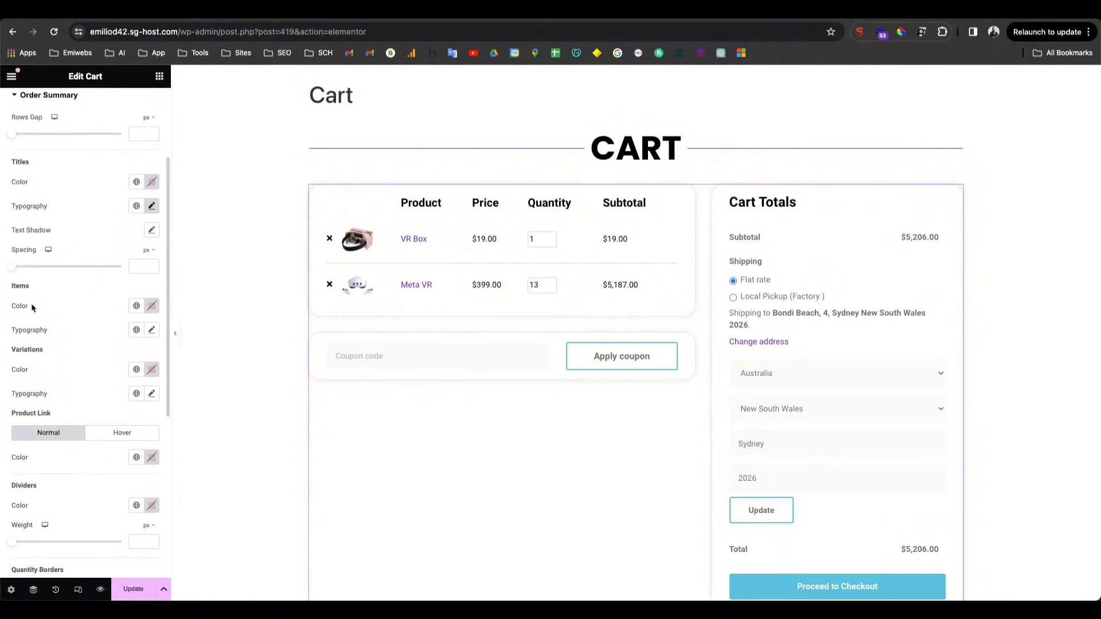
scroll(32, 319, down, 3)
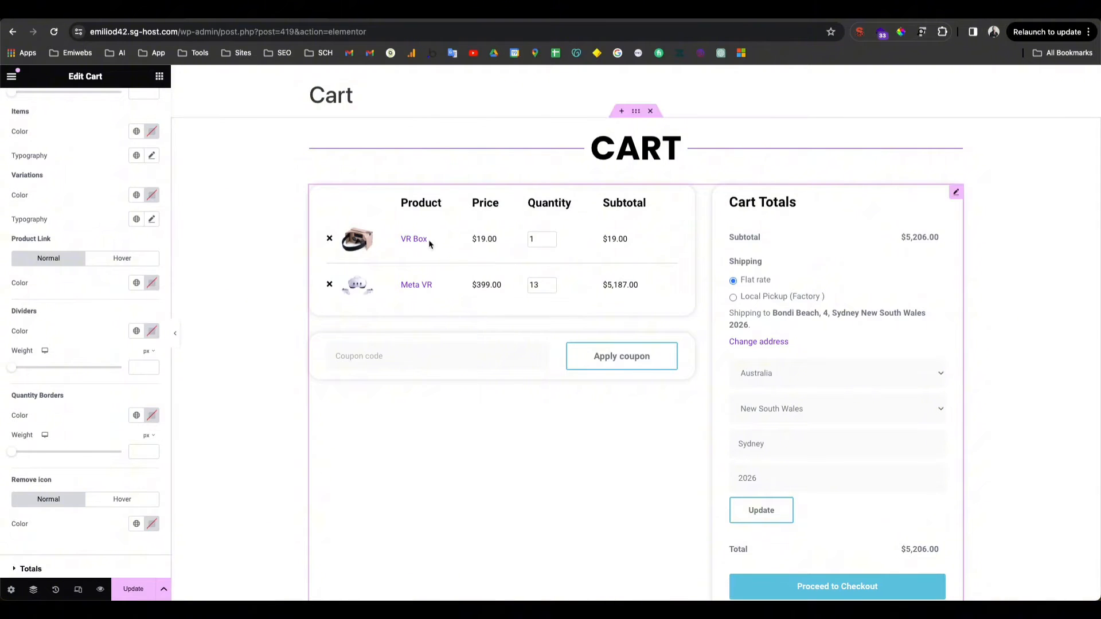
scroll(64, 327, down, 1)
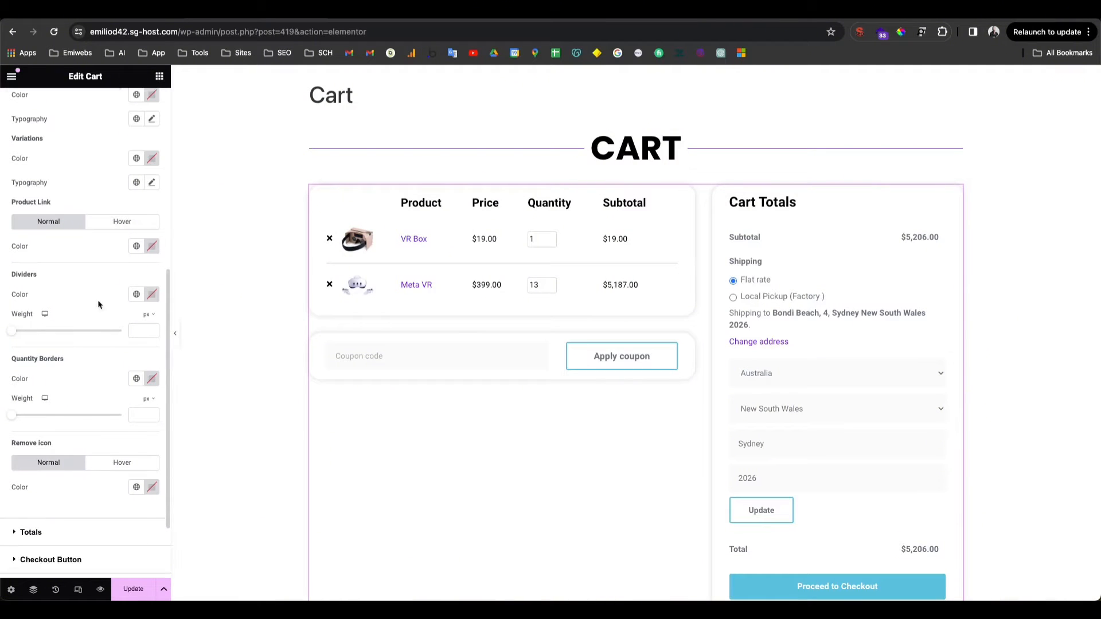
click(136, 294)
scroll(75, 450, down, 1)
click(74, 448)
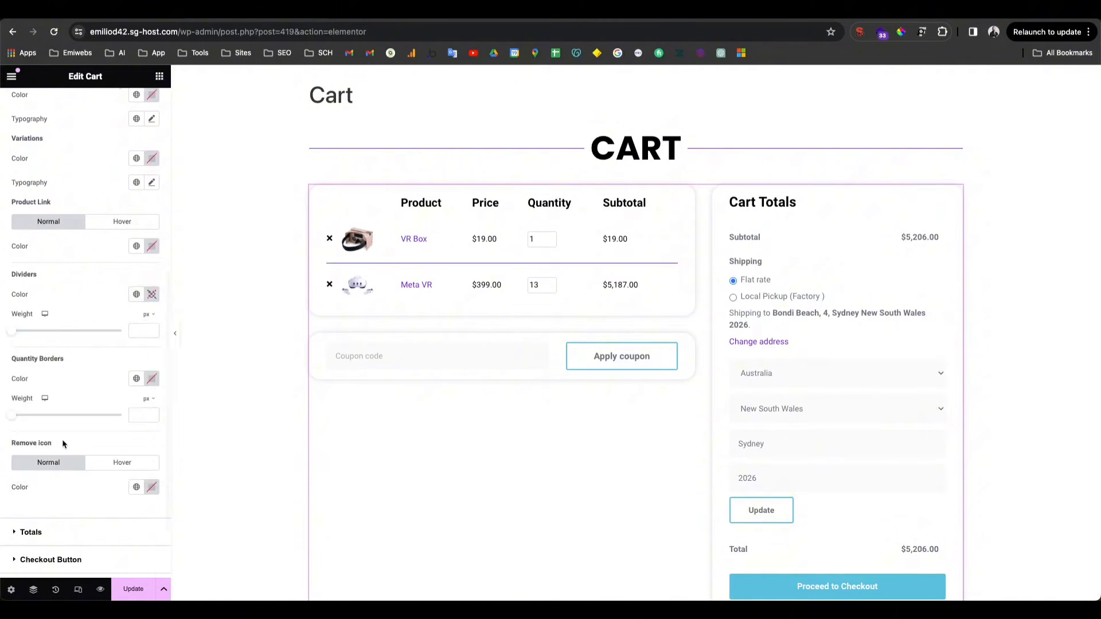
Step: Give the Order Summary's remove icons a custom red color in their normal state
scroll(86, 321, down, 2)
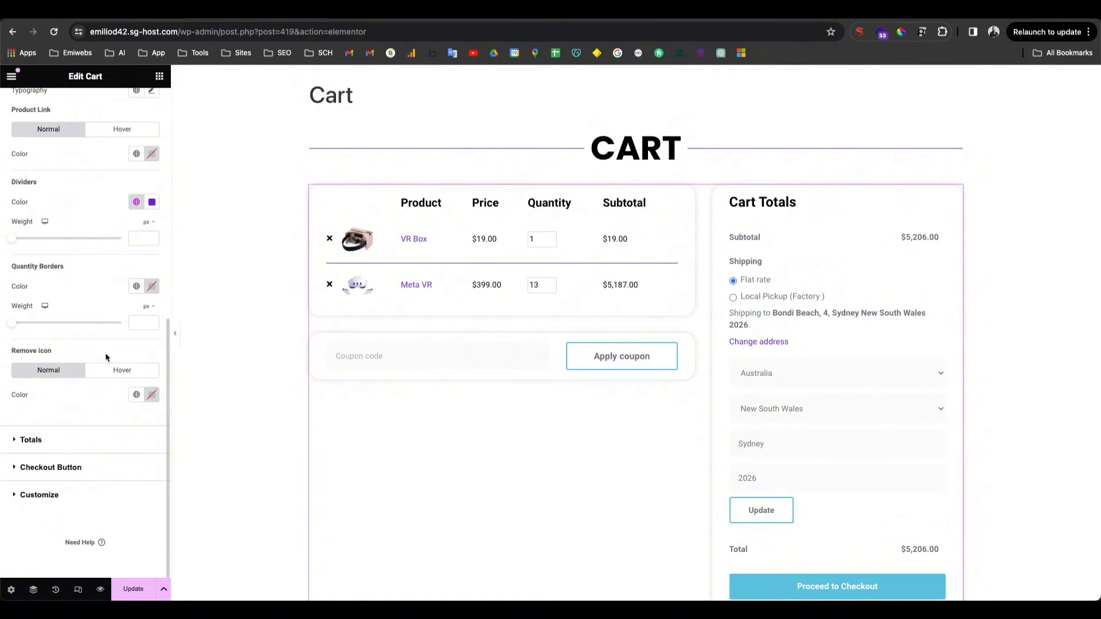
click(136, 394)
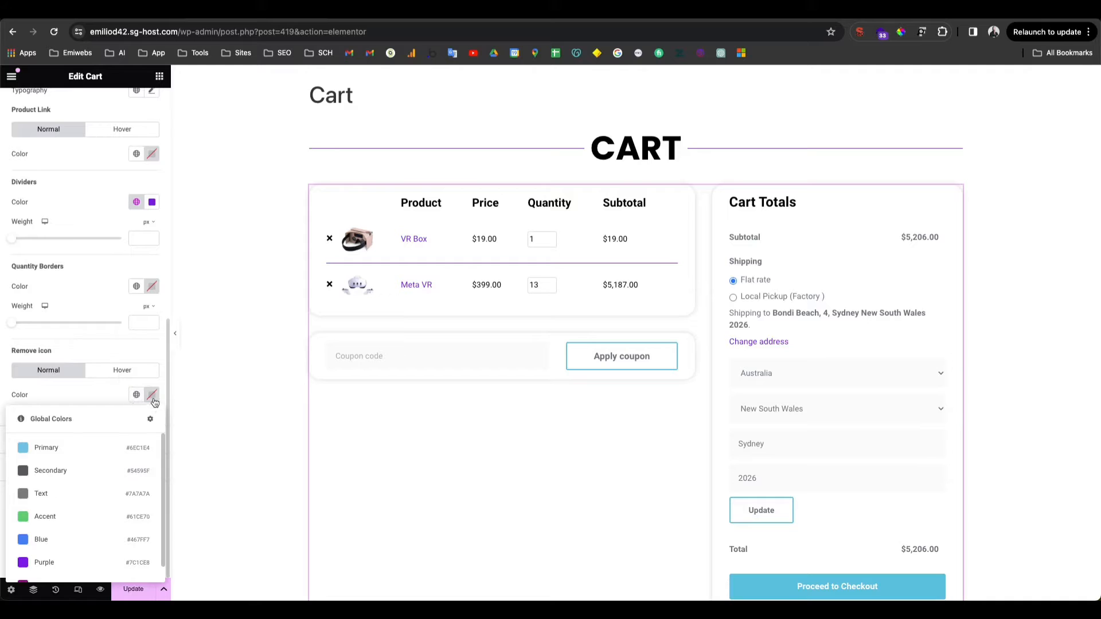
click(152, 395)
drag(169, 453, 221, 442)
click(96, 333)
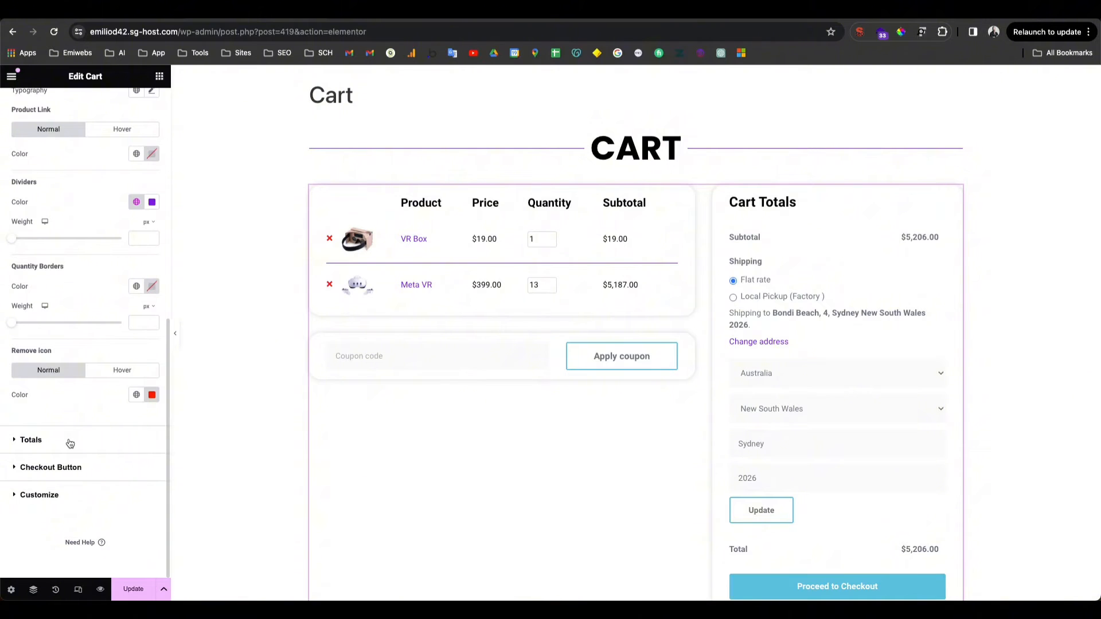
Step: Give the buttons in the Cart widget's Forms style settings a classic normal-state background in the global Purple color
scroll(70, 443, up, 8)
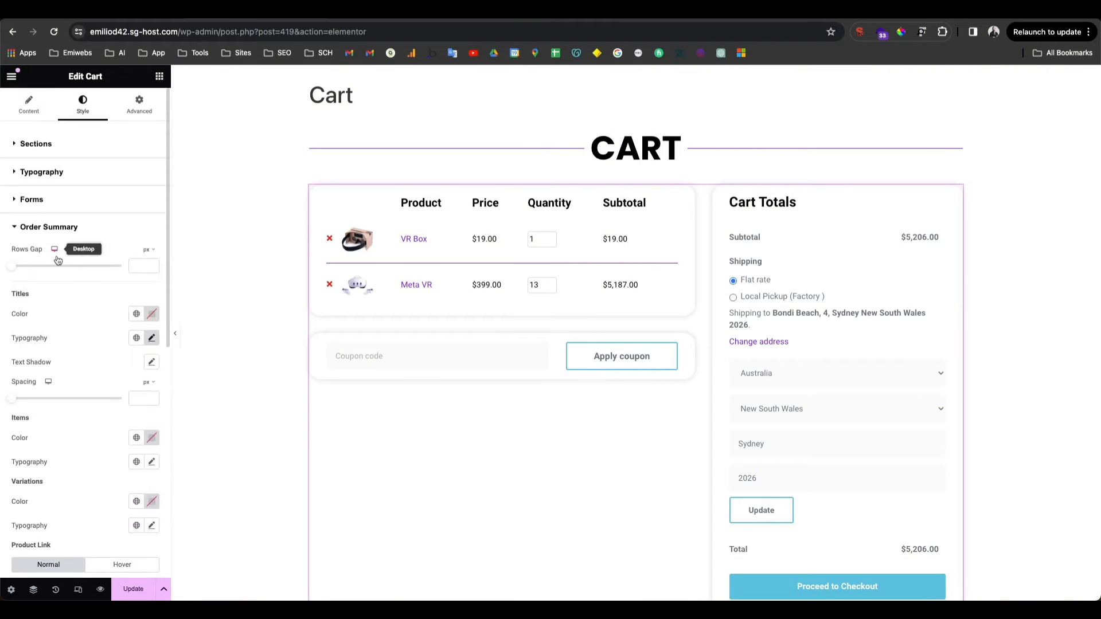
click(60, 220)
click(65, 194)
click(65, 196)
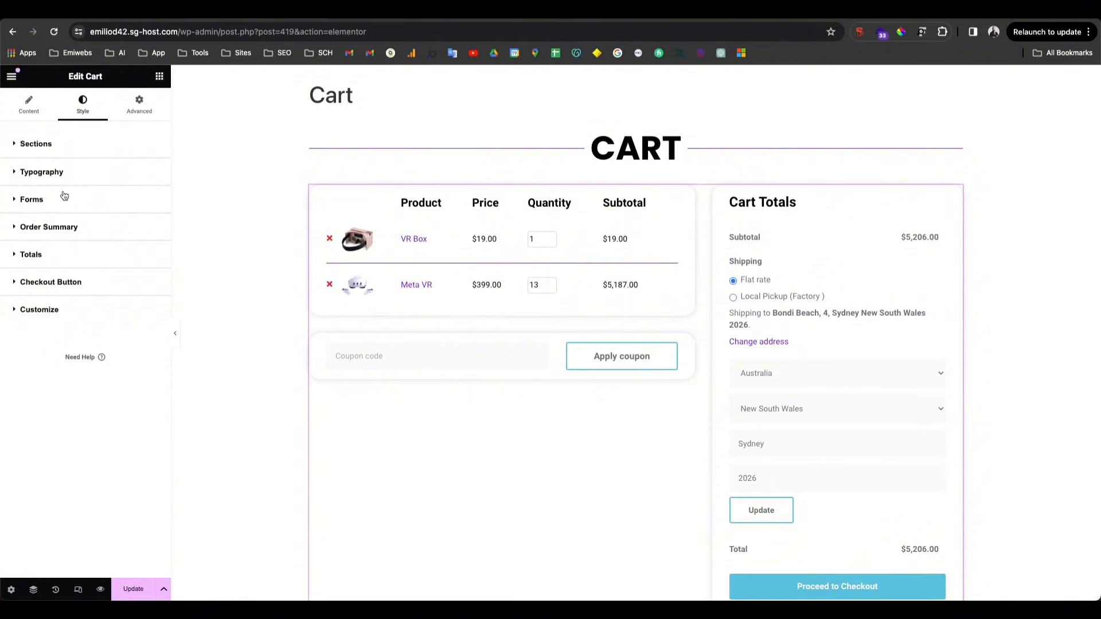
click(65, 195)
scroll(103, 365, down, 1)
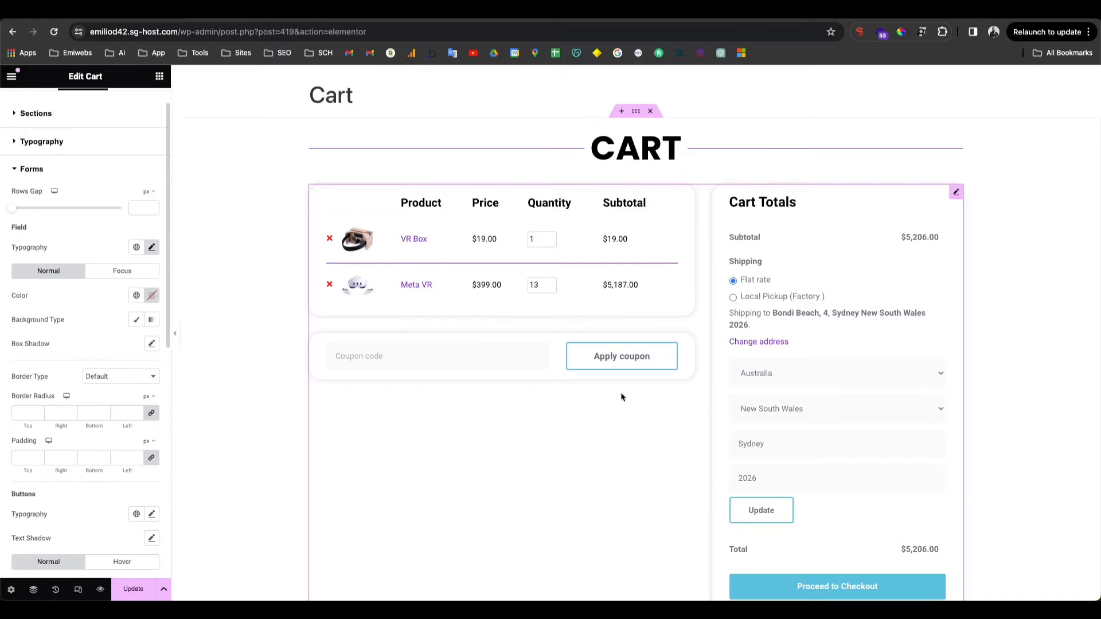
scroll(28, 413, down, 3)
scroll(36, 429, down, 3)
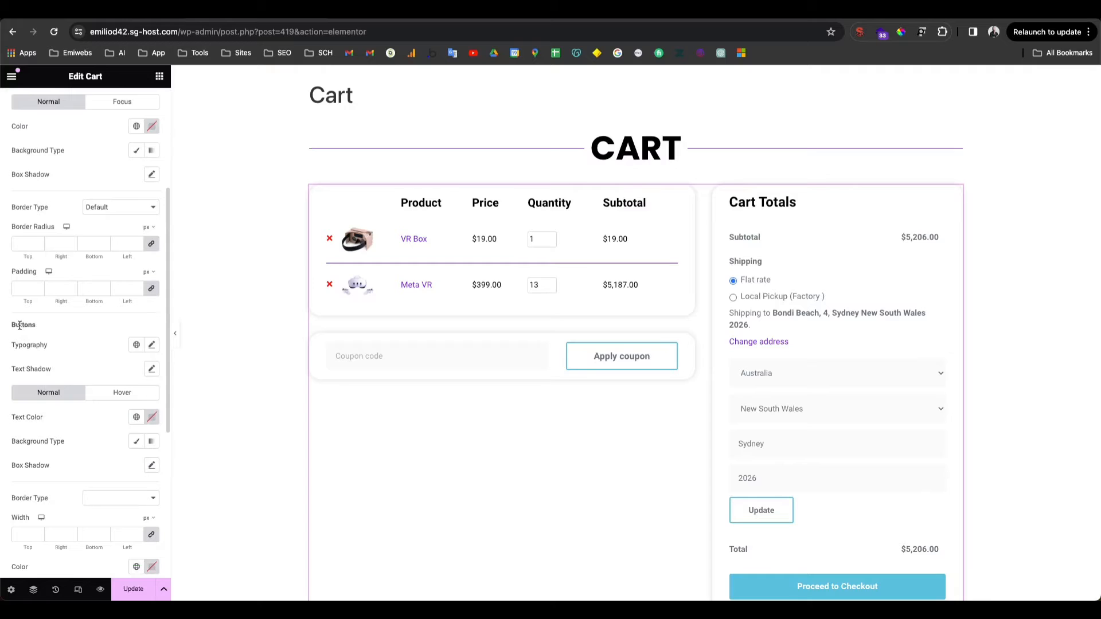
ctrl+scroll(20, 325, up, 5)
scroll(81, 342, down, 3)
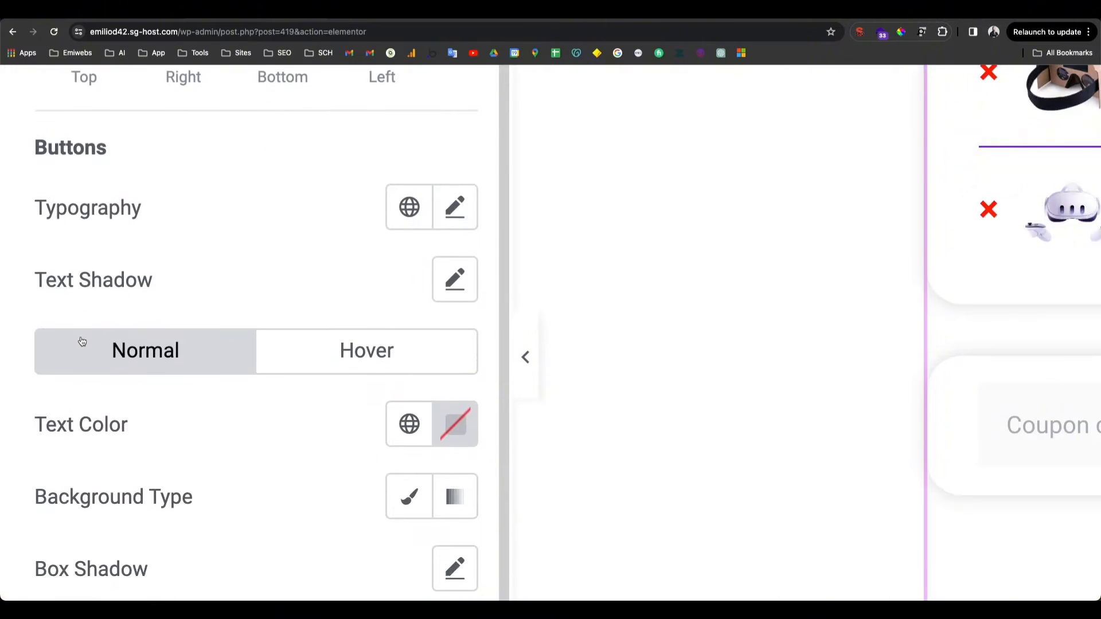
scroll(82, 342, down, 3)
ctrl+scroll(82, 342, down, 5)
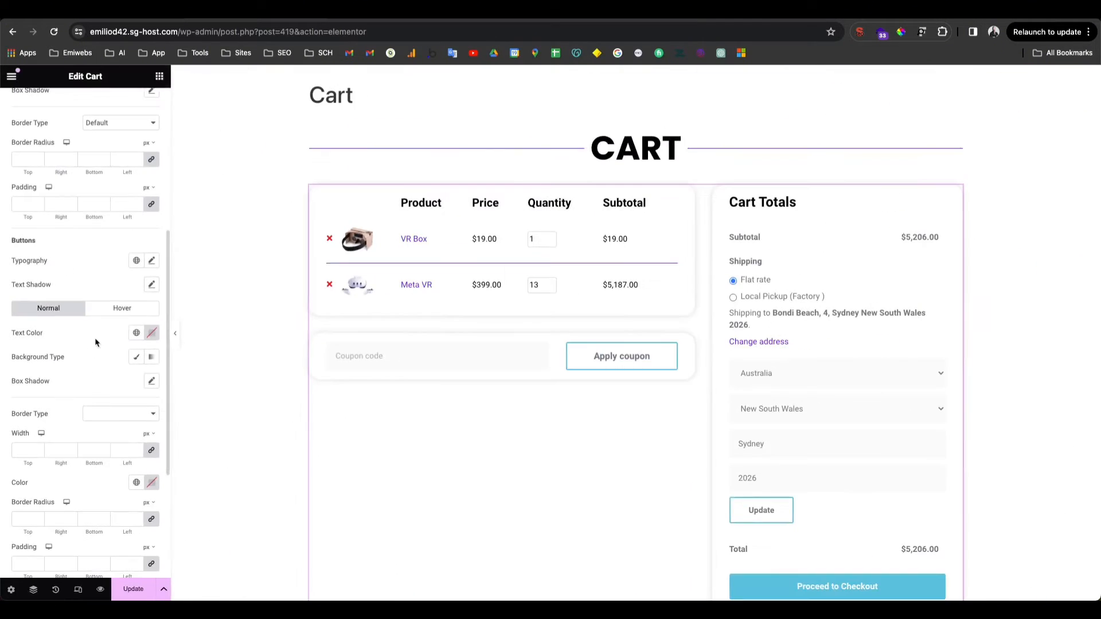
scroll(302, 359, down, 9)
click(612, 398)
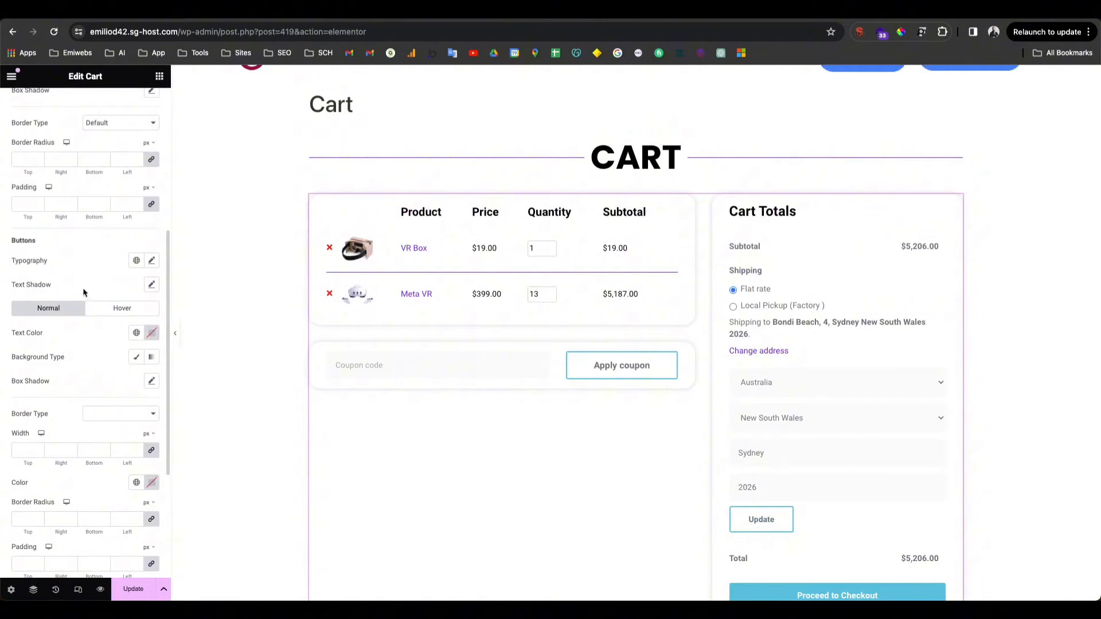
click(136, 358)
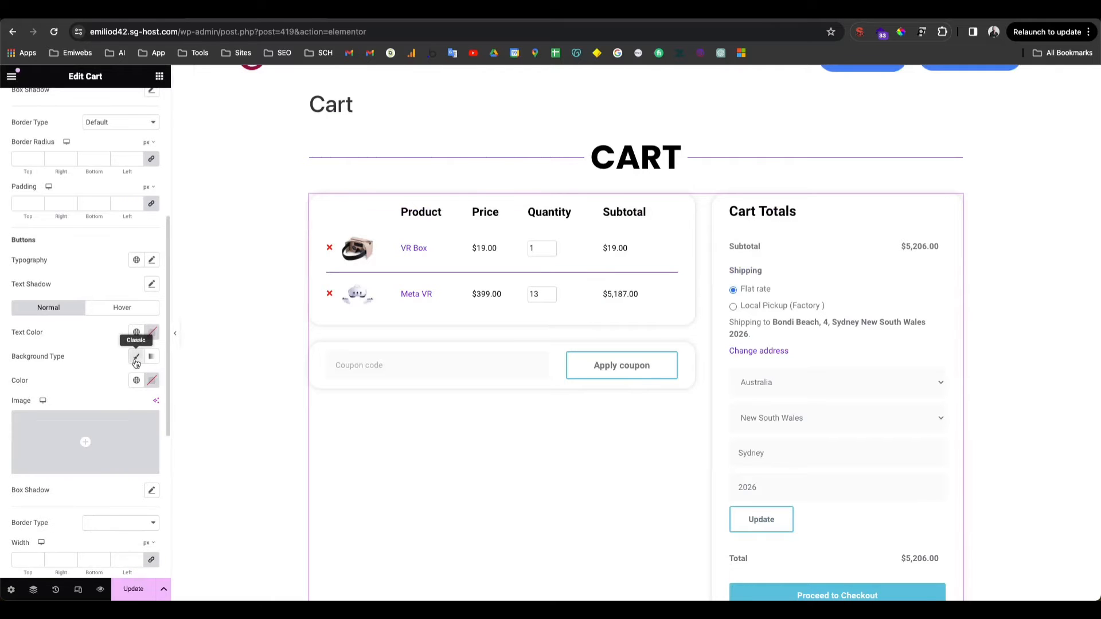
click(135, 380)
scroll(115, 474, down, 1)
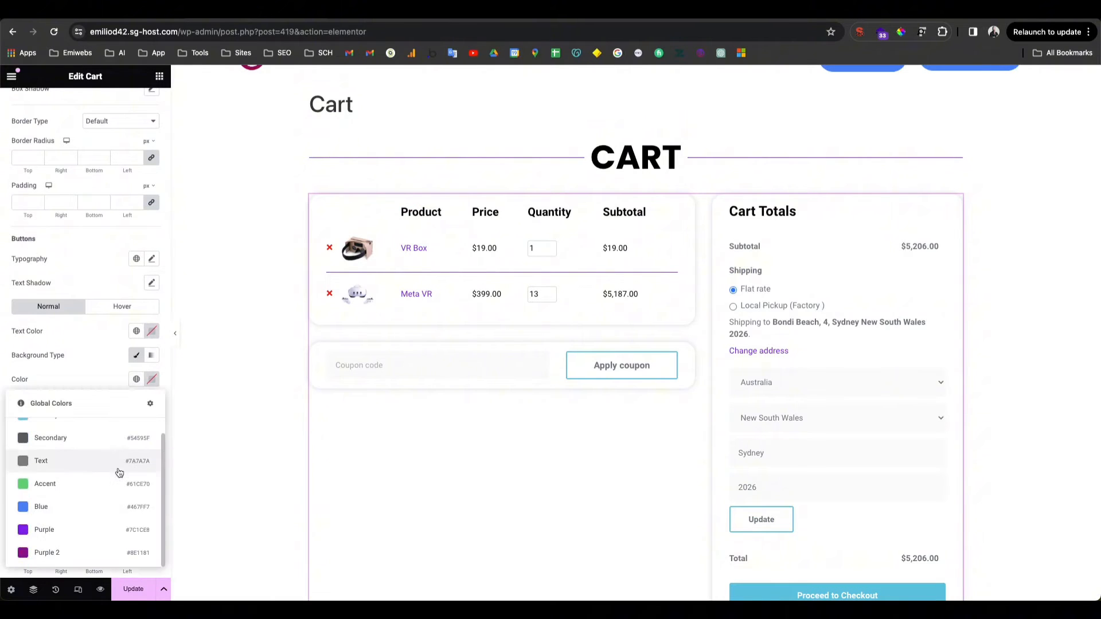
click(42, 526)
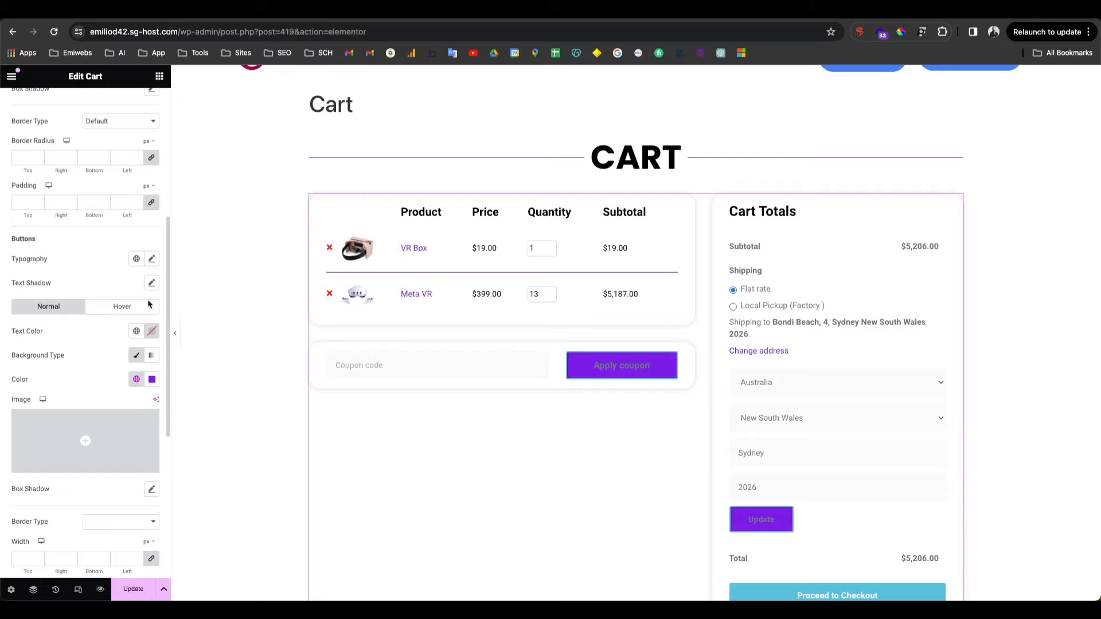
Step: Make the form buttons' normal text color white and set their border type to None
click(152, 332)
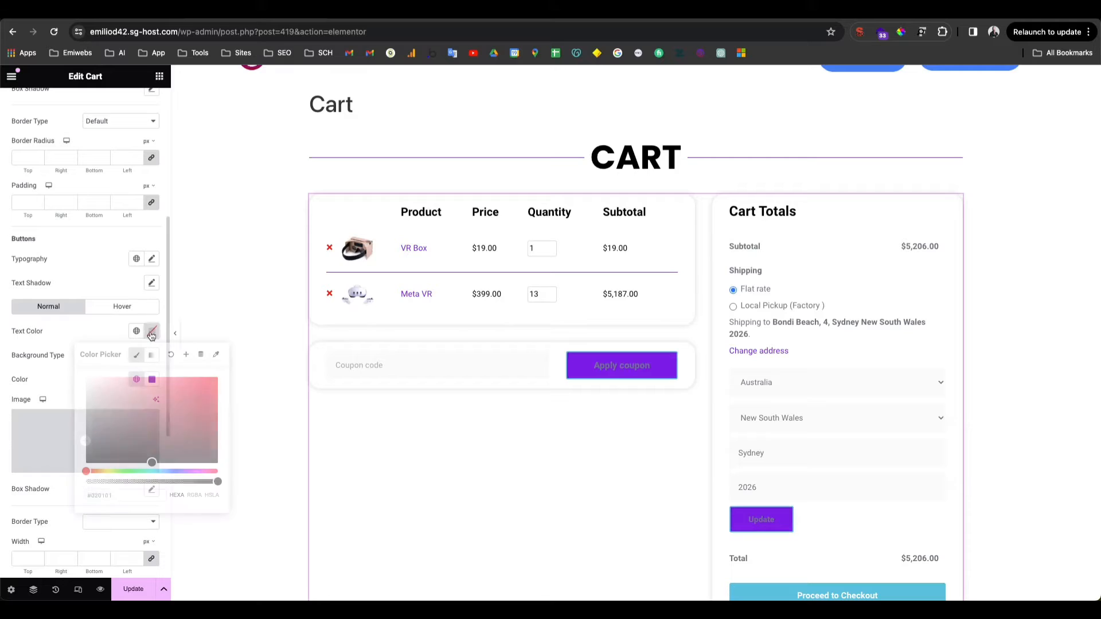
click(65, 370)
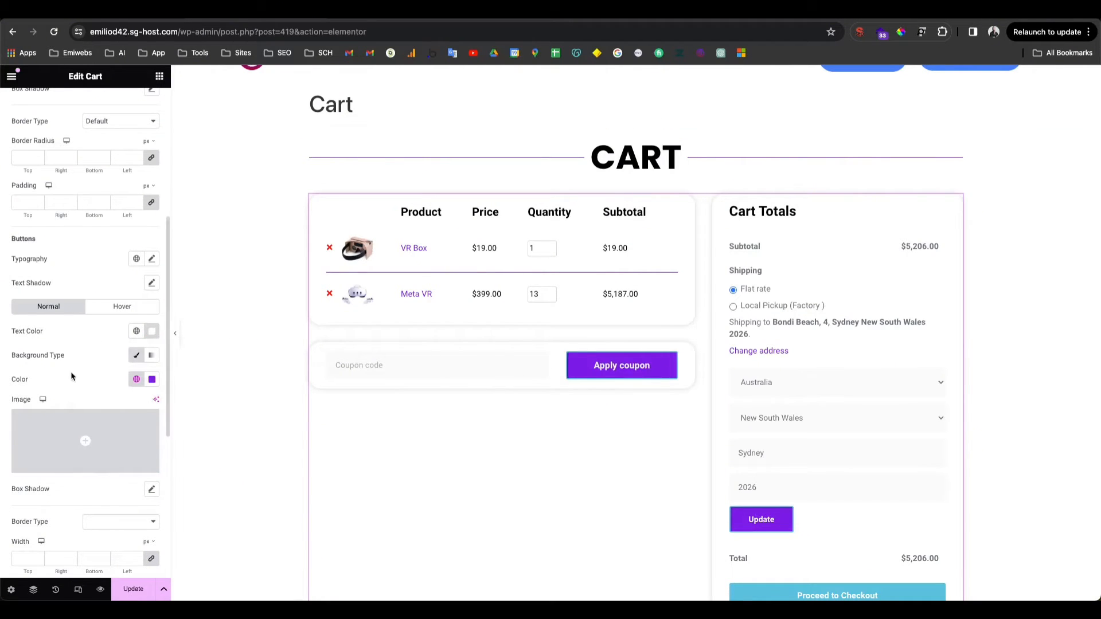
scroll(71, 376, down, 1)
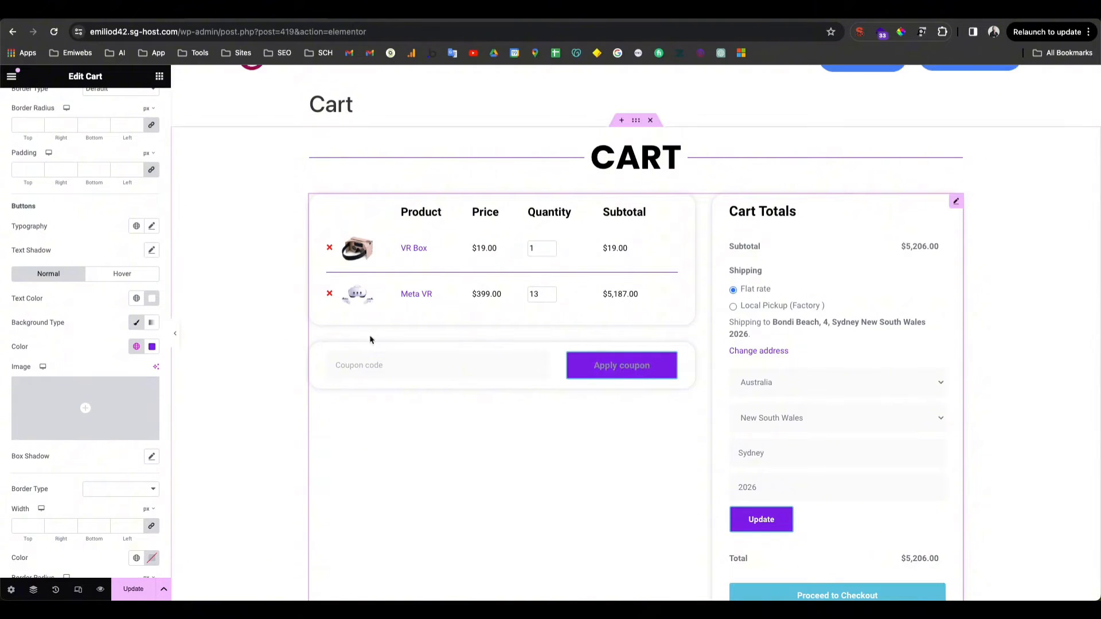
scroll(86, 321, down, 2)
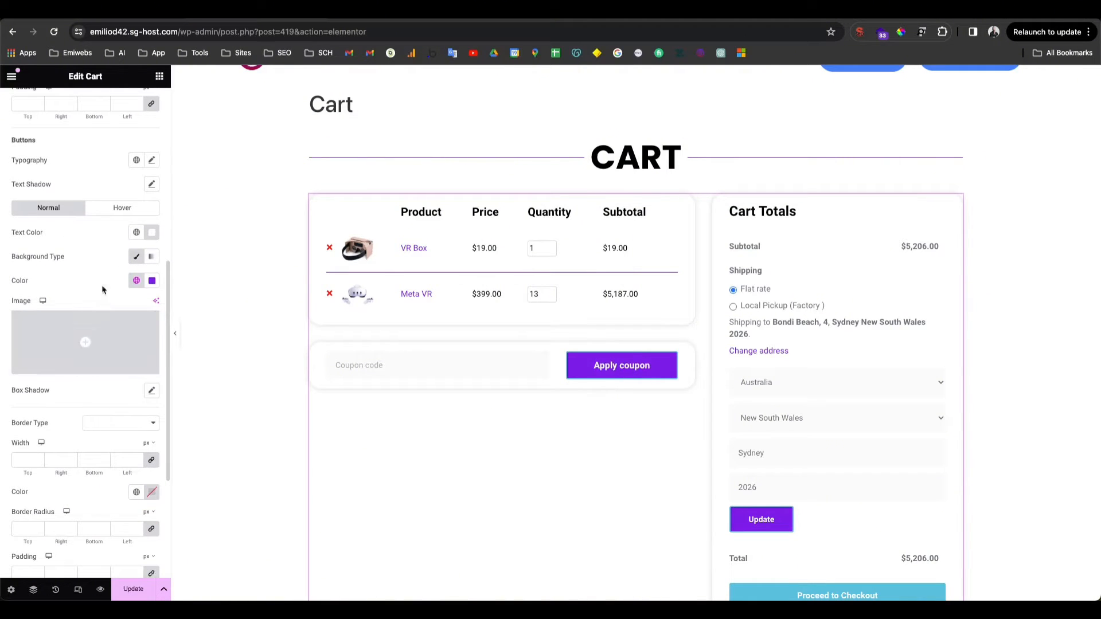
scroll(104, 310, down, 2)
click(112, 349)
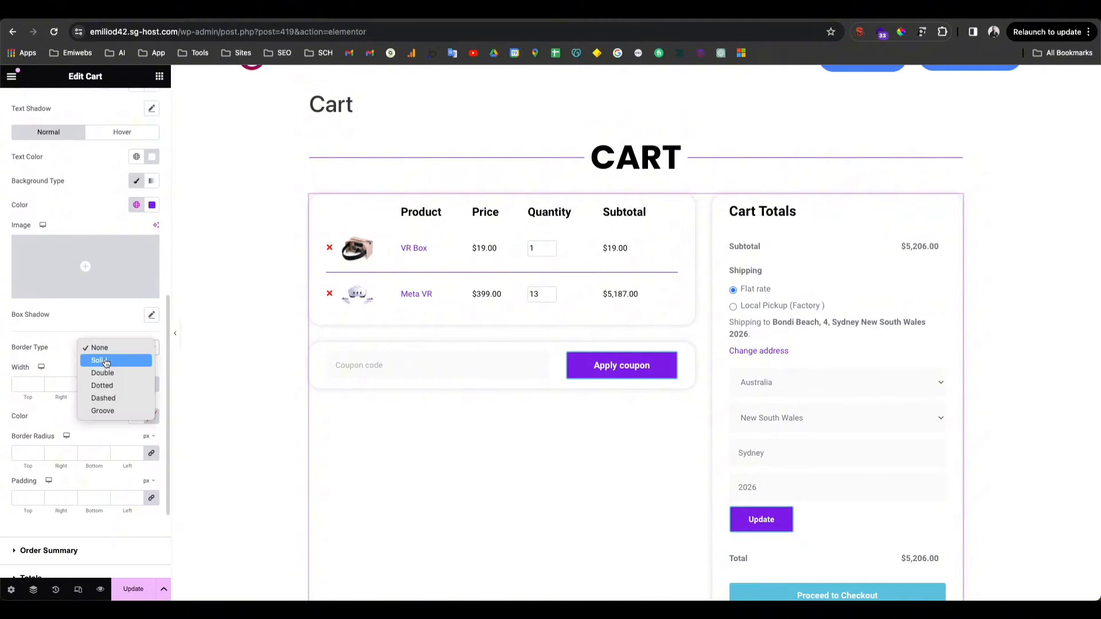
click(112, 349)
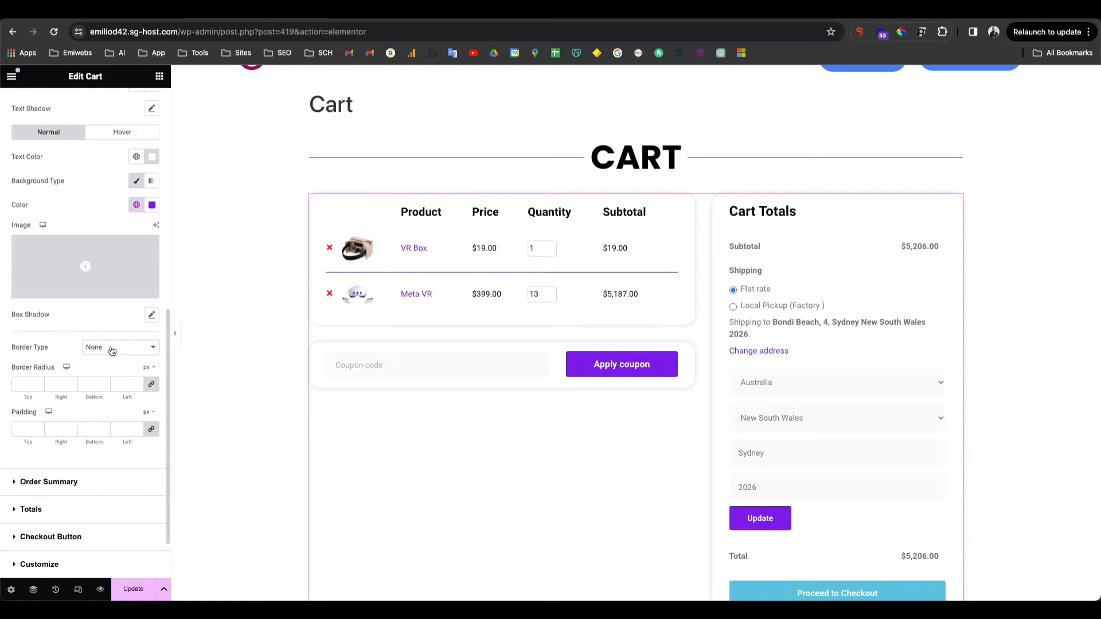
Step: Set the form buttons' border radius to 60 px on all corners
click(21, 386)
text(20)
key(BackSpace)
key(BackSpace)
text(60)
scroll(551, 396, up, 2)
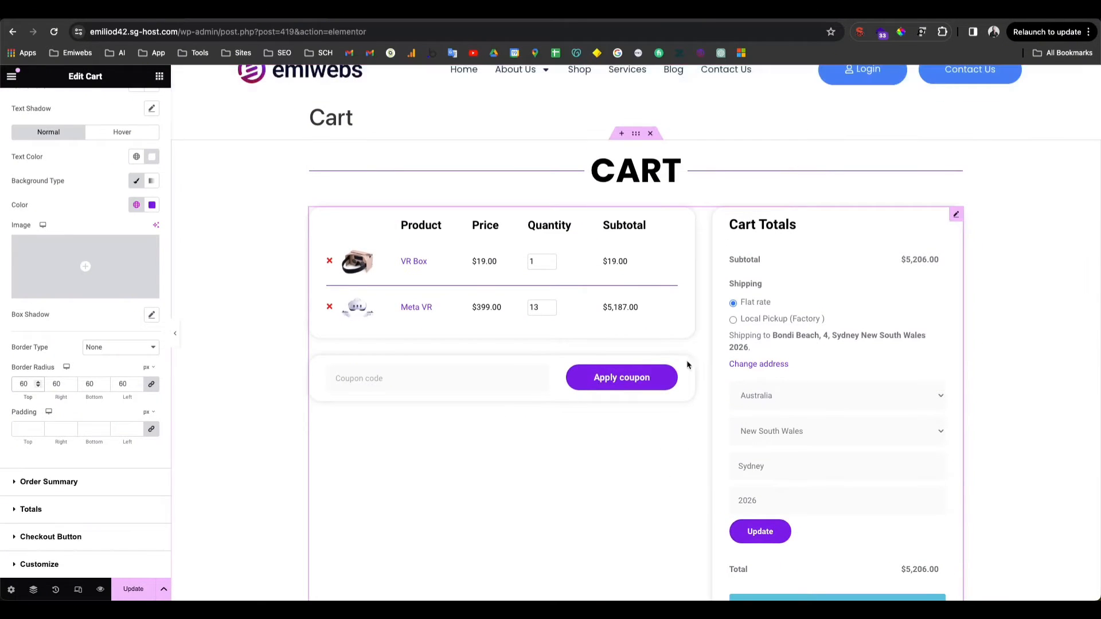
scroll(631, 401, down, 3)
scroll(746, 258, up, 6)
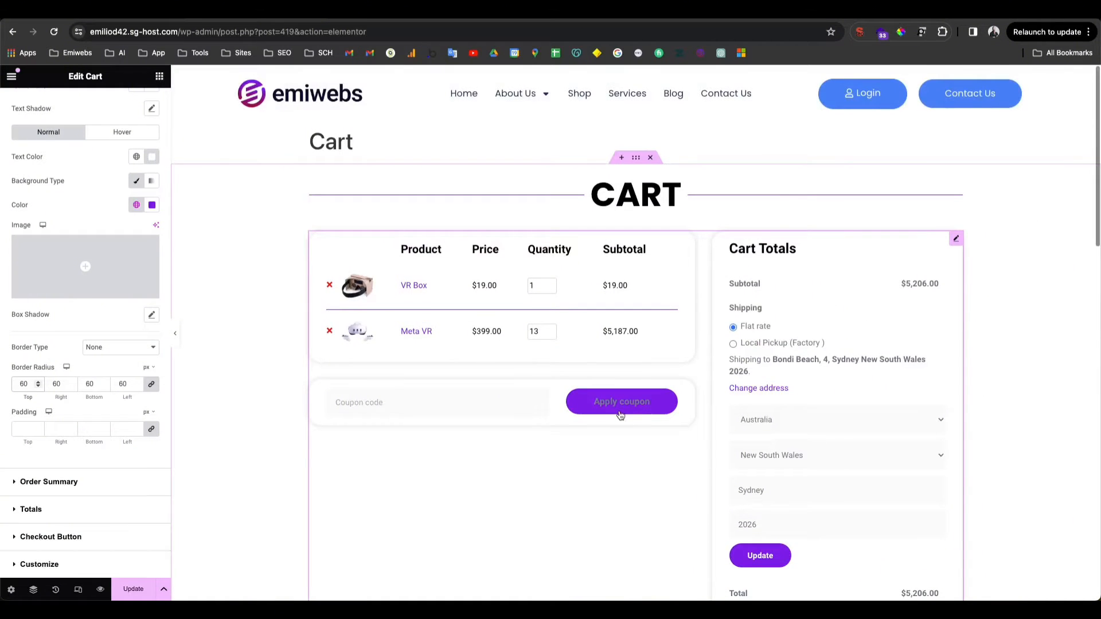
Step: Set the hover-state text color of the form buttons to white
scroll(100, 261, up, 1)
scroll(100, 261, up, 2)
click(119, 216)
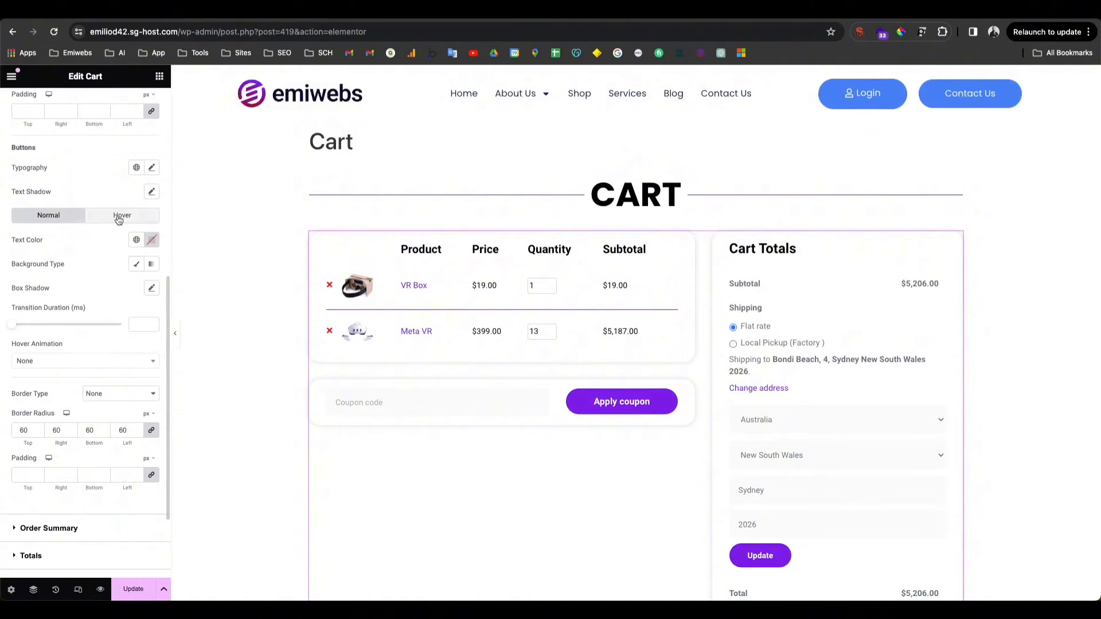
click(150, 243)
drag(120, 330, 67, 270)
click(57, 249)
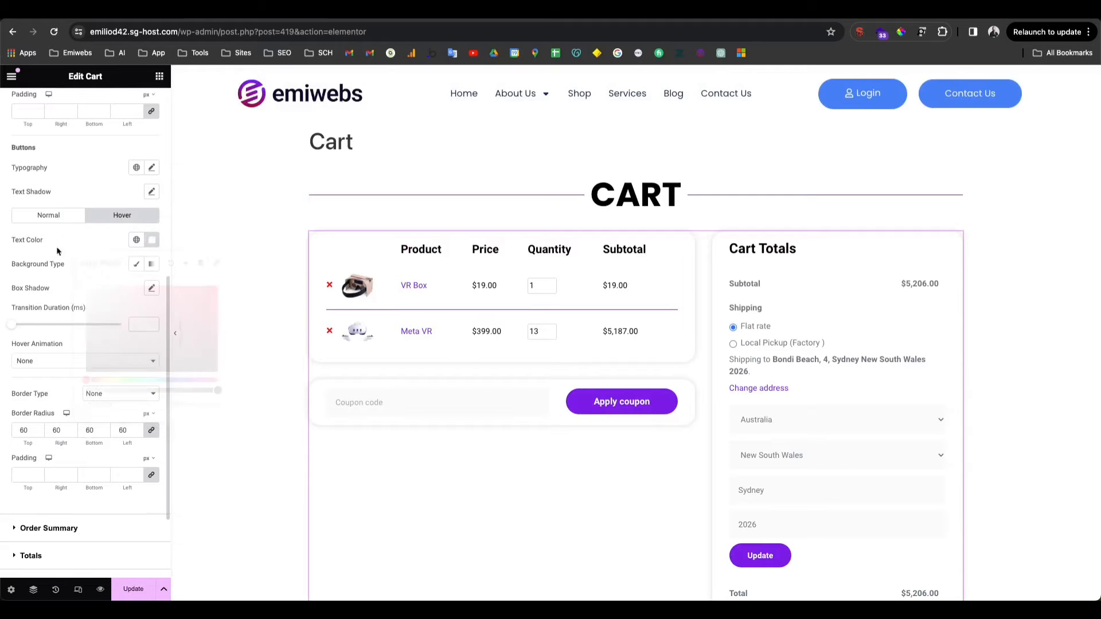
scroll(627, 410, down, 2)
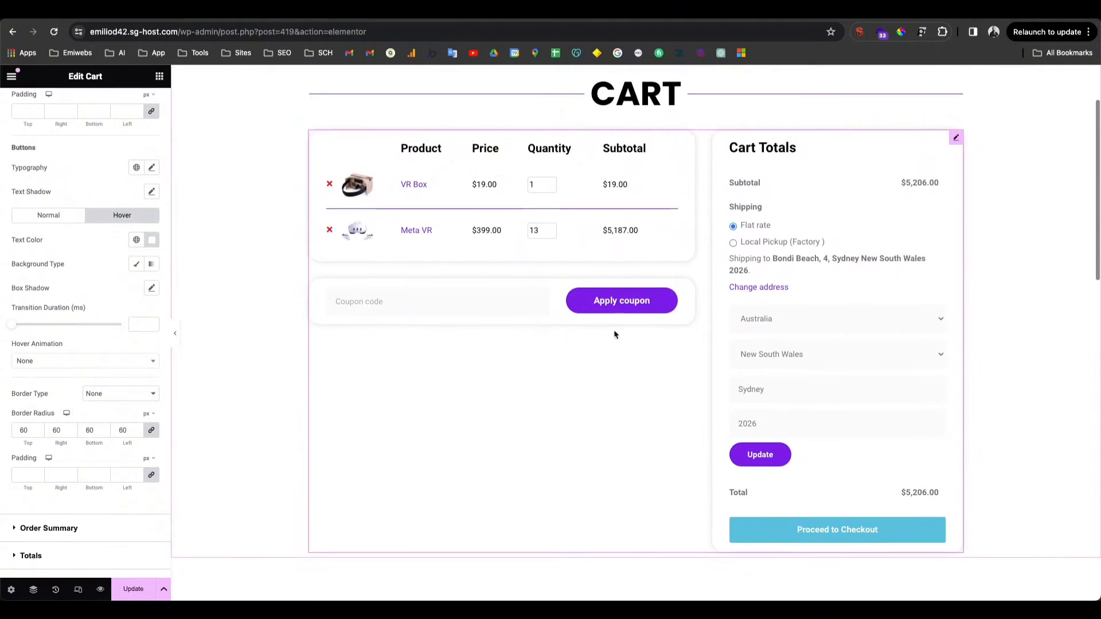
Step: Give the form buttons a classic hover-state background in a custom black color
click(136, 264)
click(137, 288)
scroll(101, 390, down, 1)
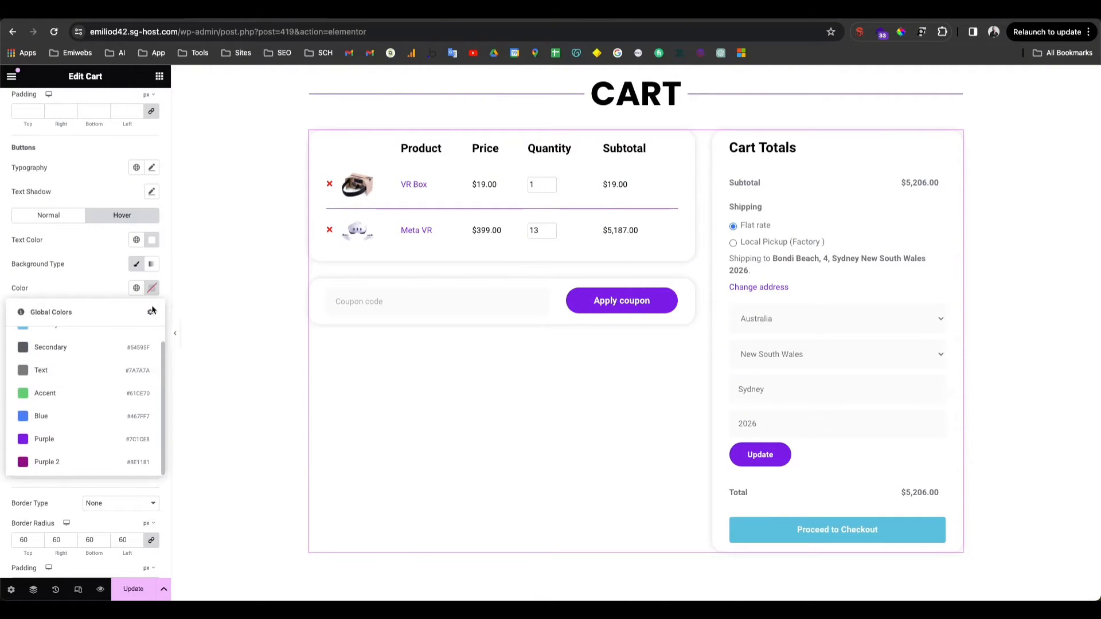
click(153, 291)
click(86, 420)
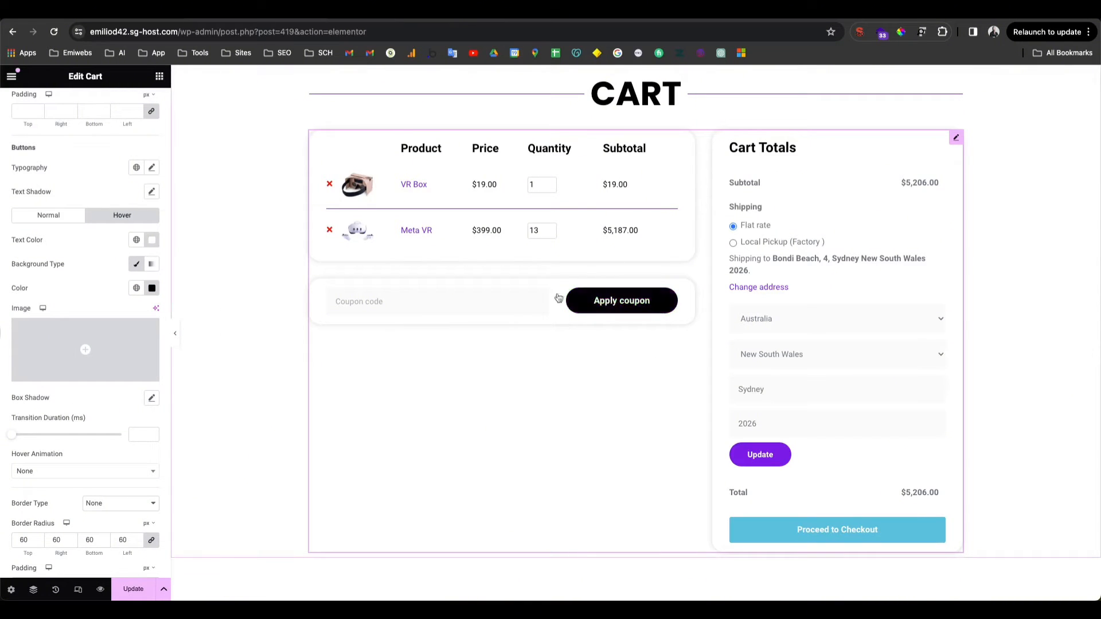
scroll(463, 287, down, 1)
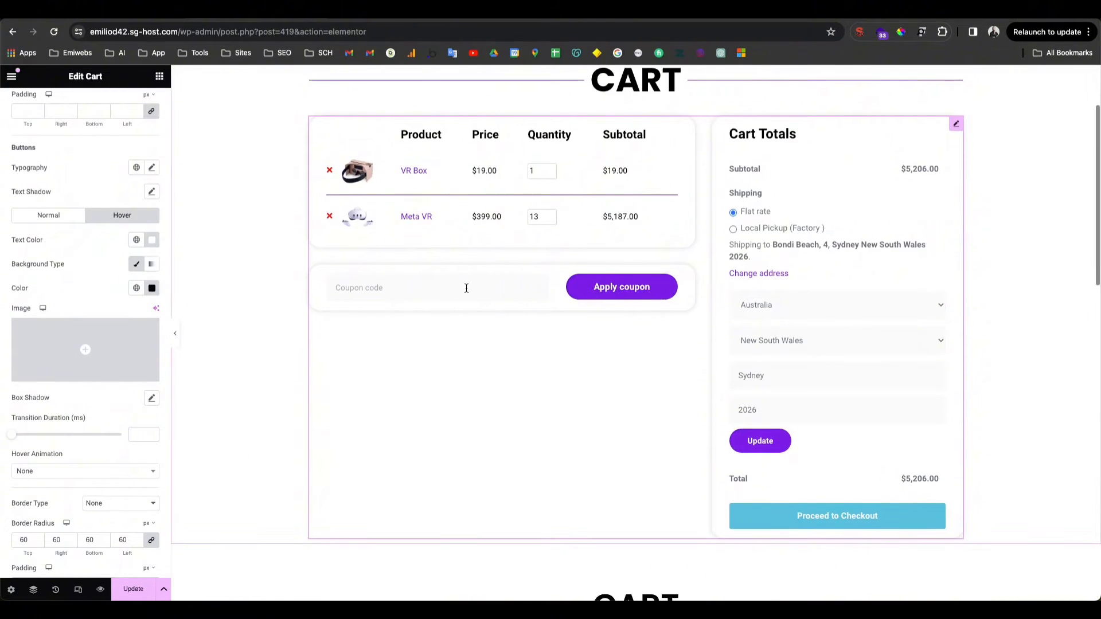
scroll(541, 275, down, 2)
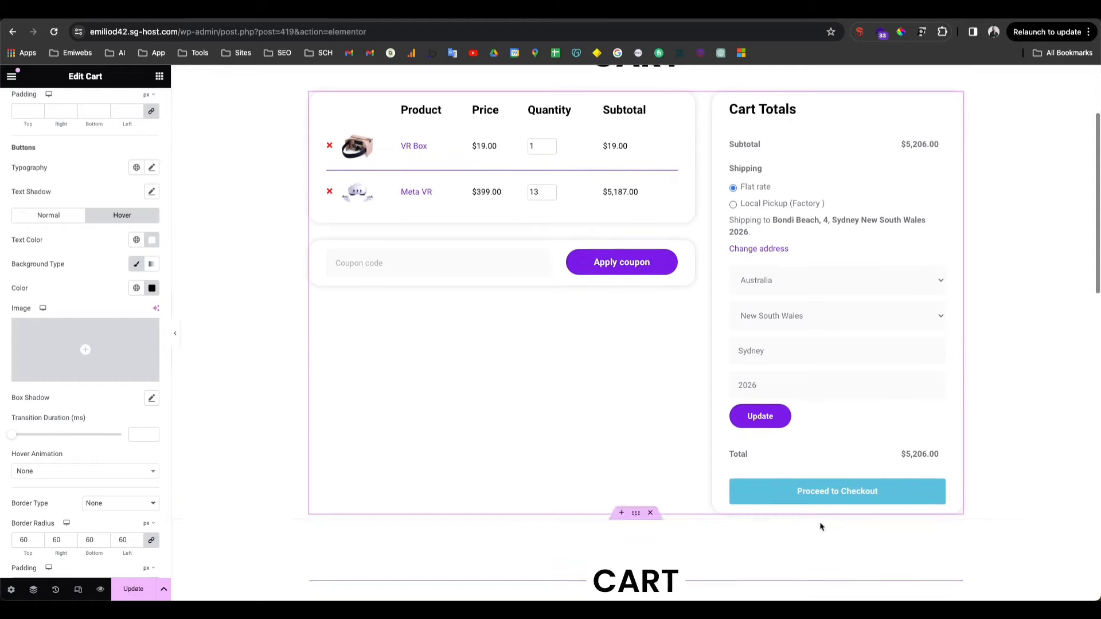
Step: Set the color of the Titles & Totals text in the Cart widget's Totals style settings to black
scroll(63, 239, up, 3)
scroll(63, 239, up, 5)
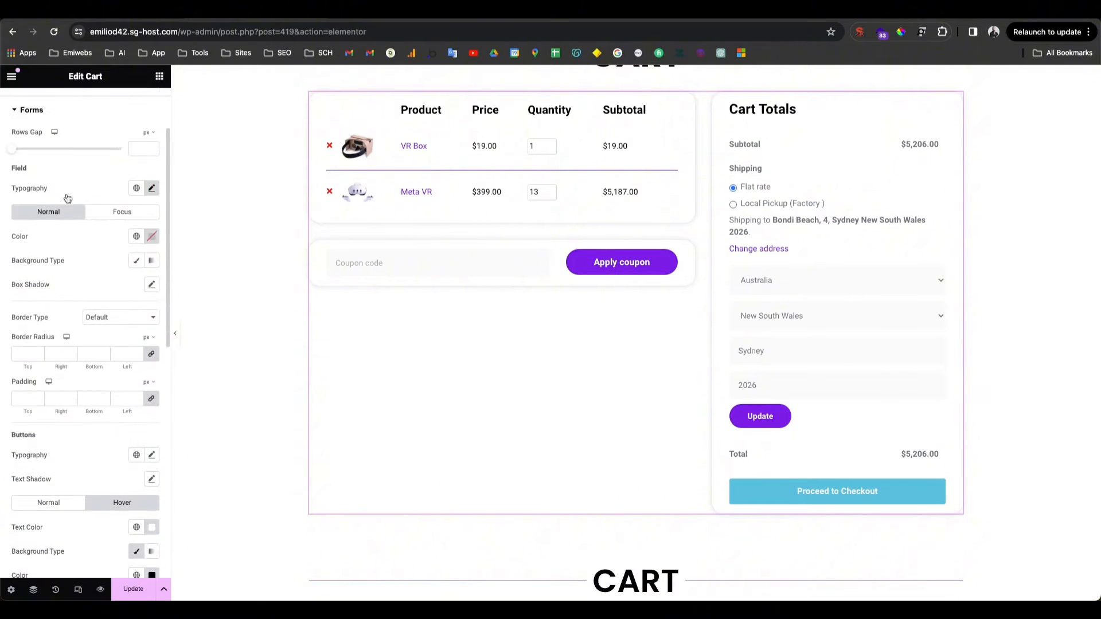
click(35, 167)
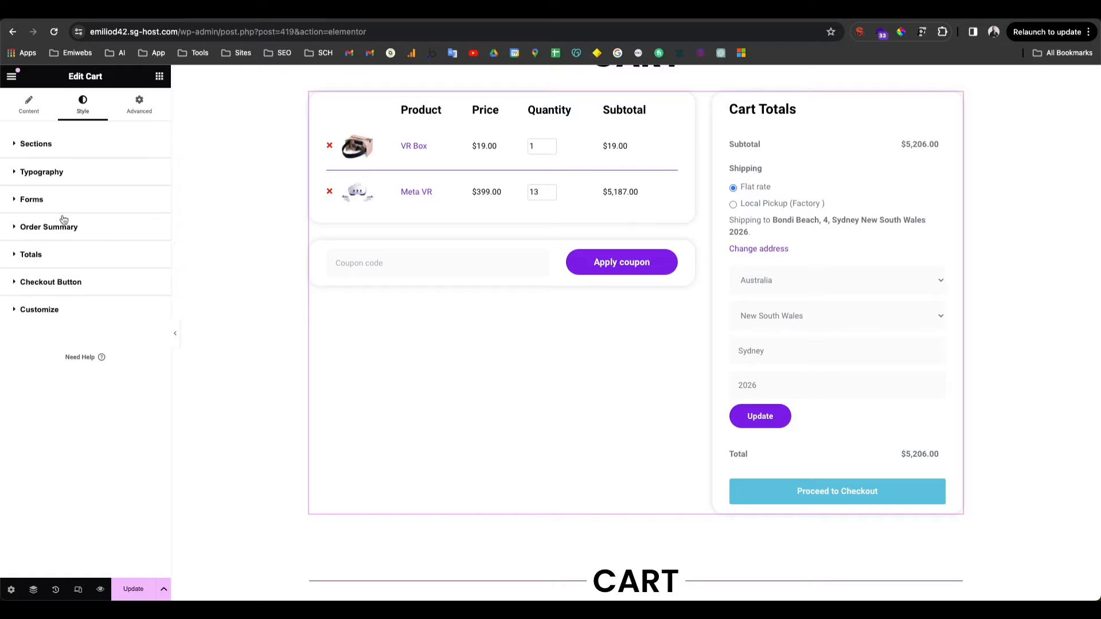
click(106, 264)
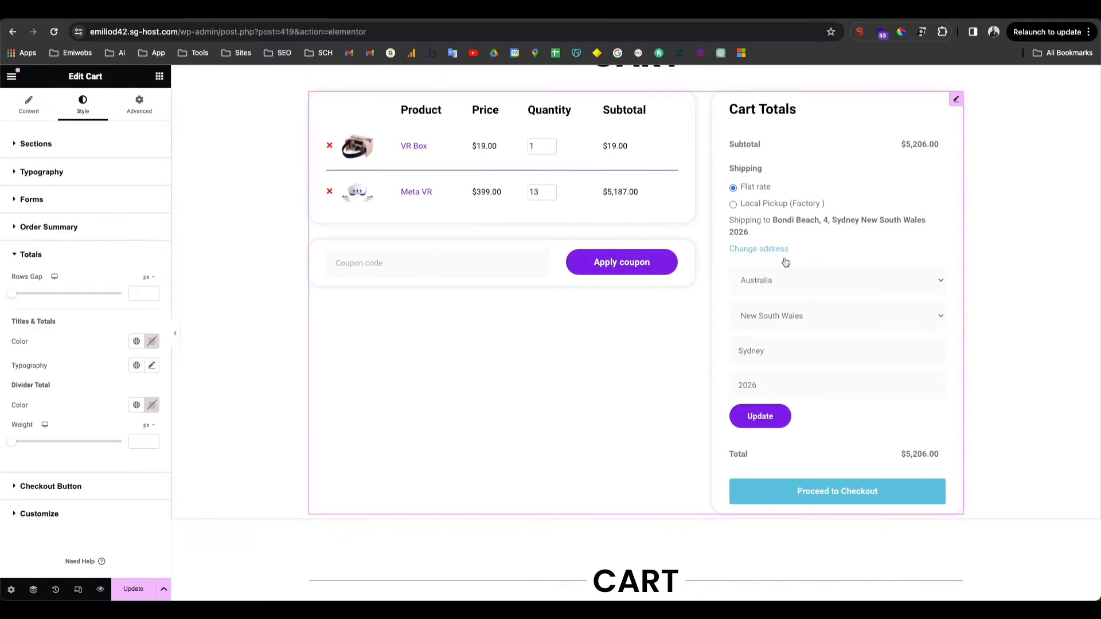
scroll(101, 331, down, 1)
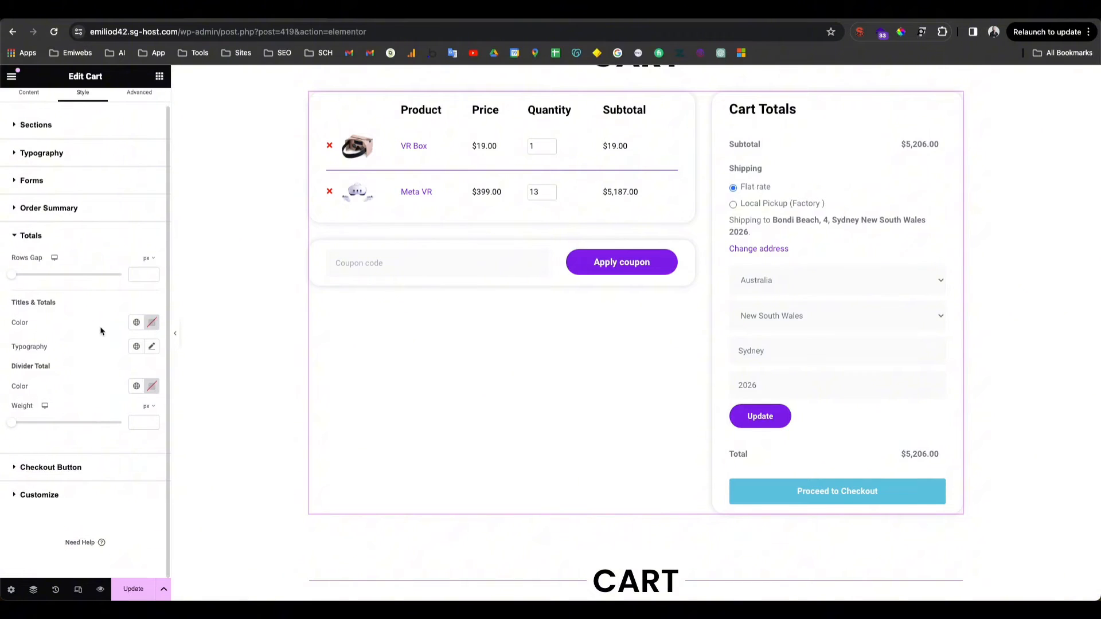
click(153, 324)
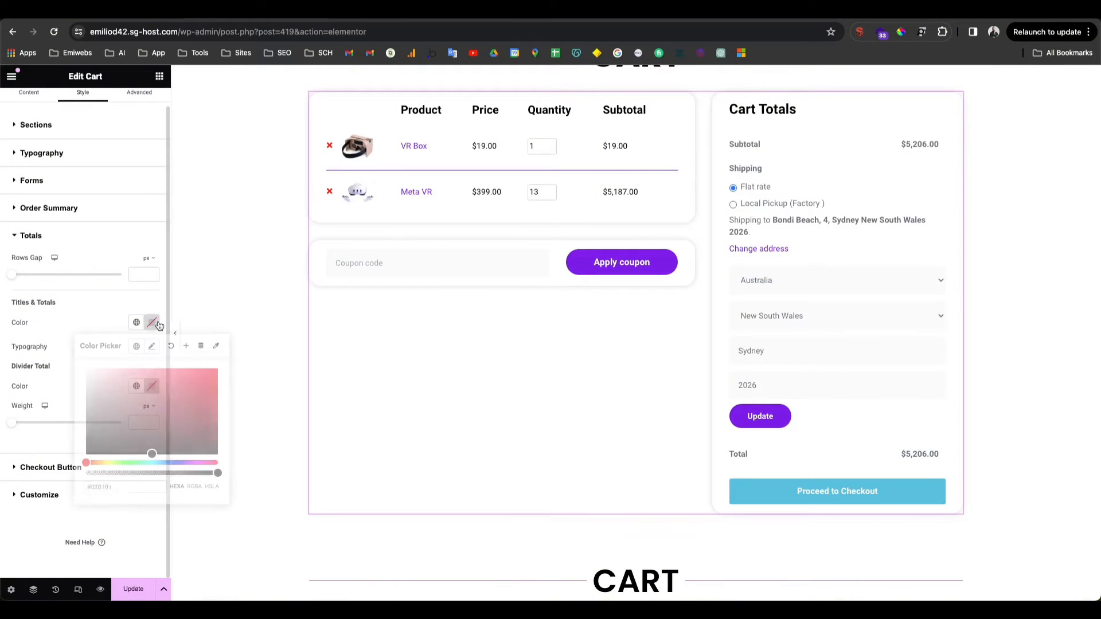
click(47, 386)
click(80, 235)
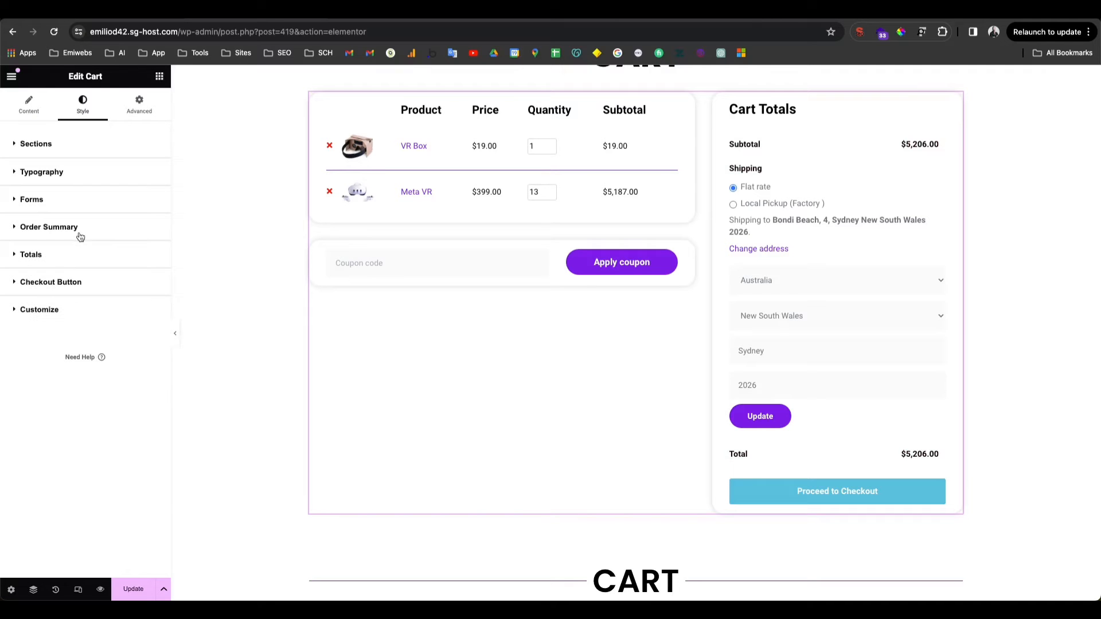
Step: Give the Cart widget's checkout button a classic background in black, #000000, in its normal state
click(58, 291)
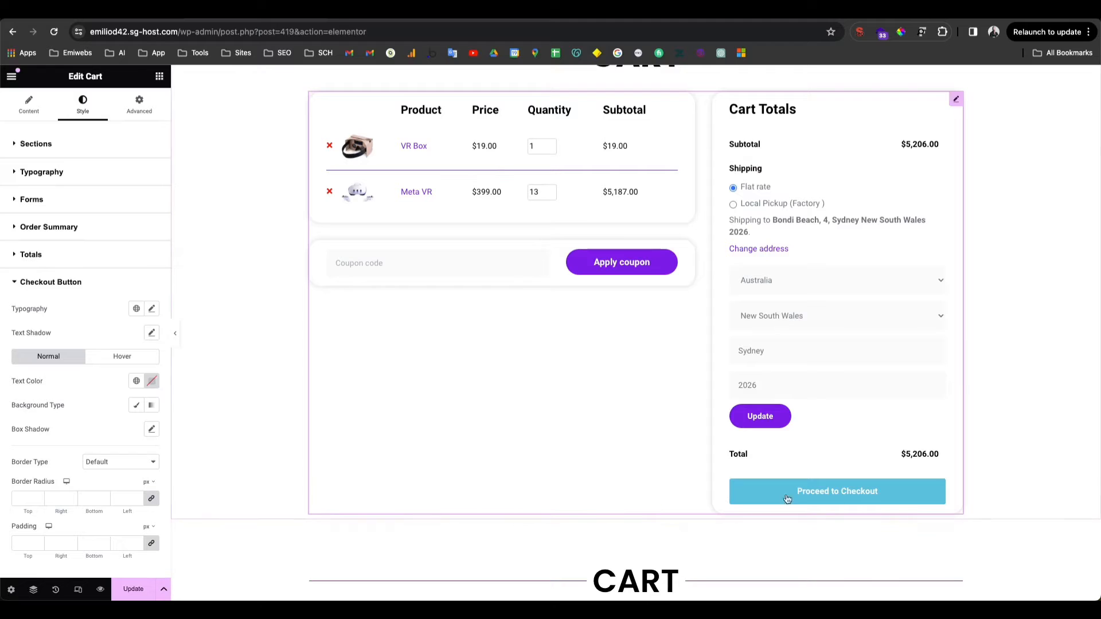
scroll(117, 321, down, 1)
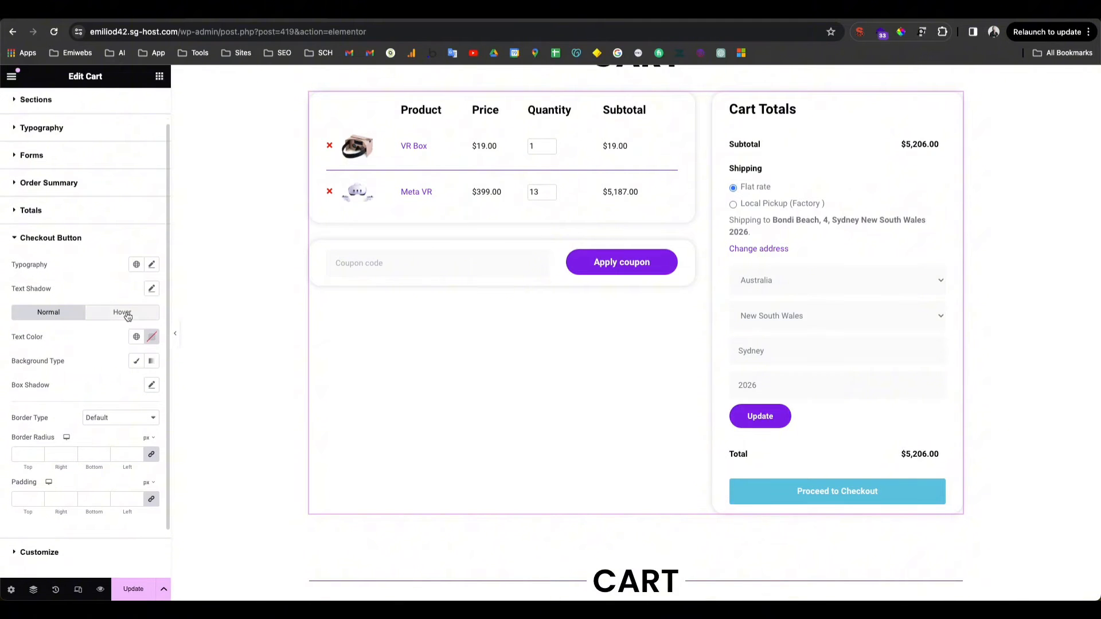
scroll(129, 318, down, 1)
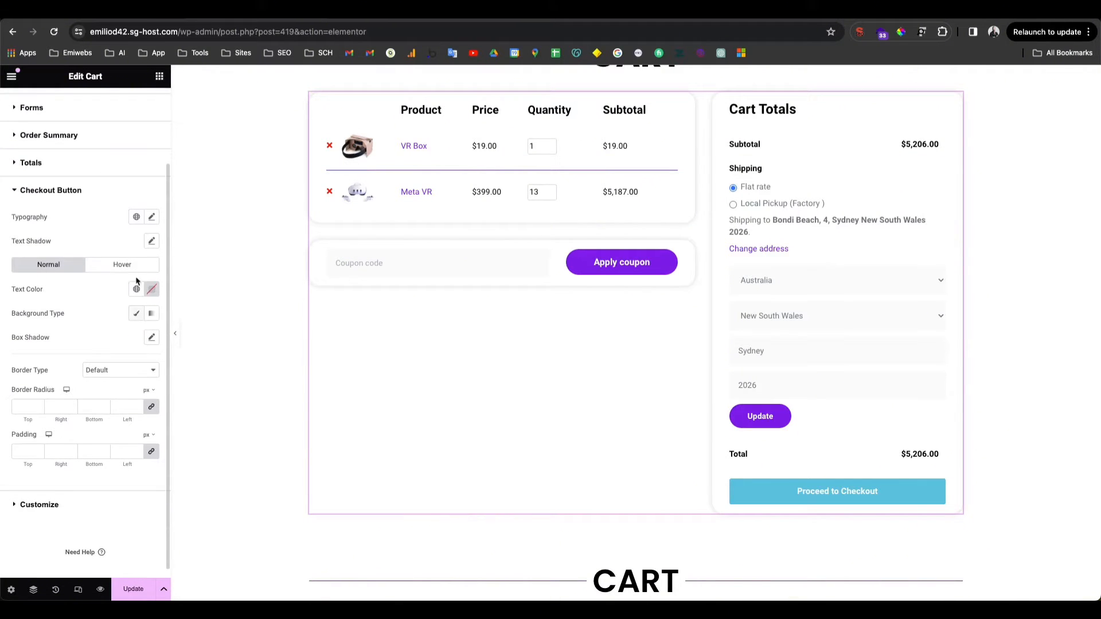
click(137, 313)
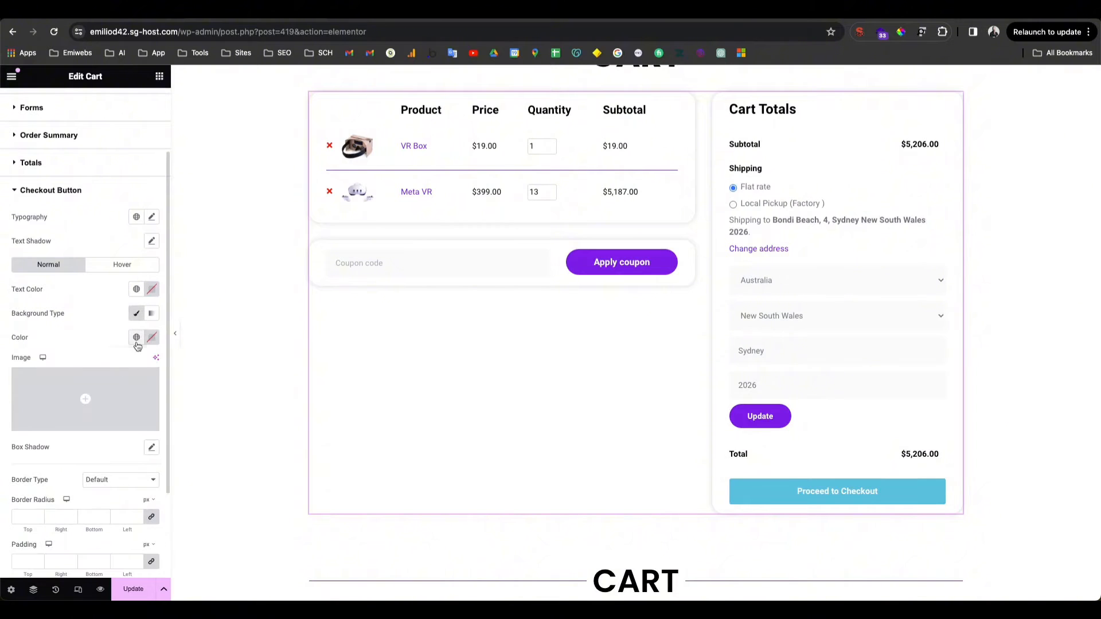
click(137, 337)
scroll(106, 410, down, 1)
click(152, 337)
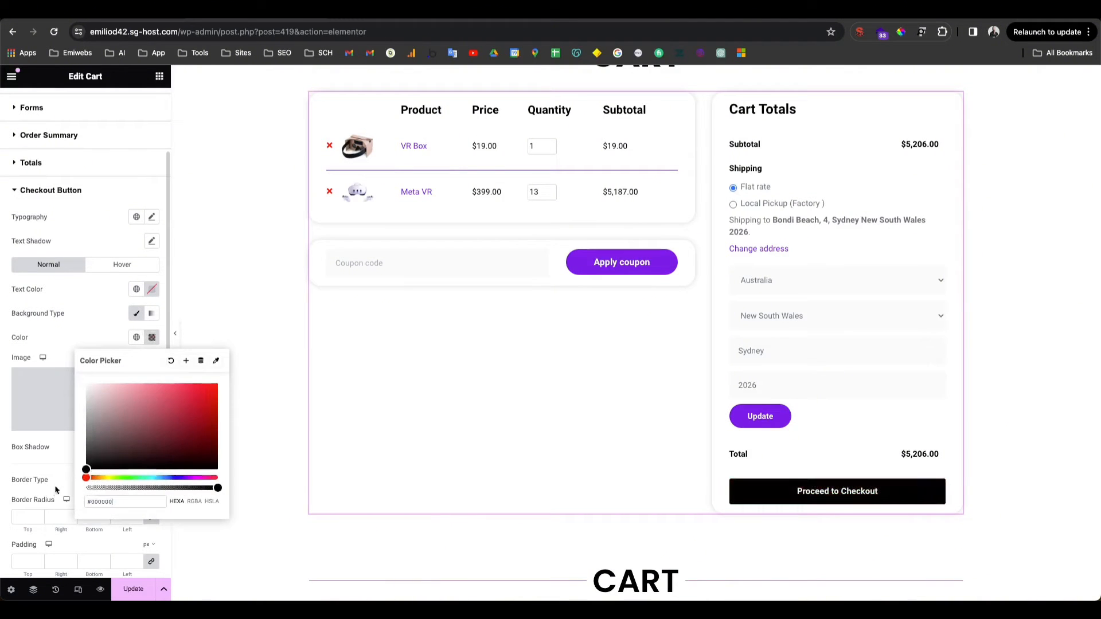
click(56, 357)
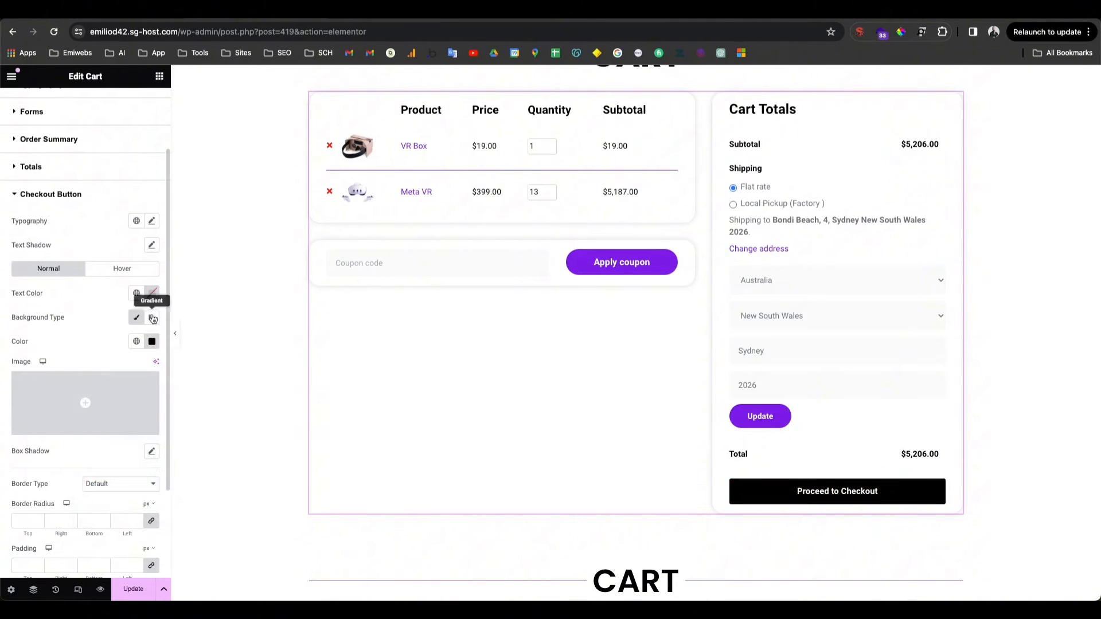
Step: Set the checkout button's typography size to 24 px
scroll(162, 224, down, 3)
scroll(160, 198, up, 2)
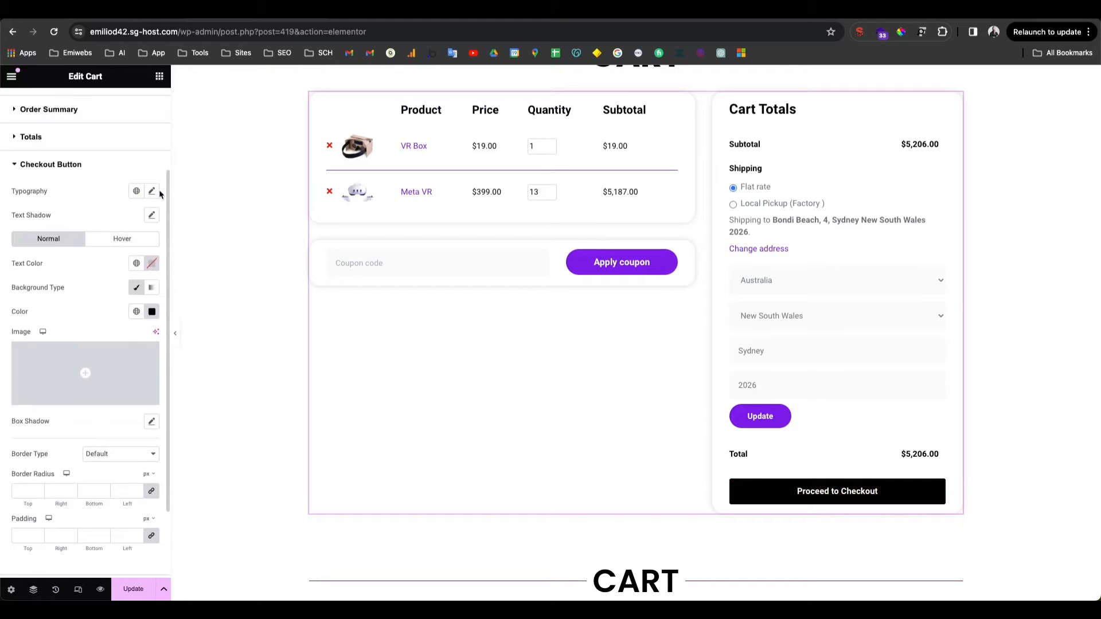
click(152, 191)
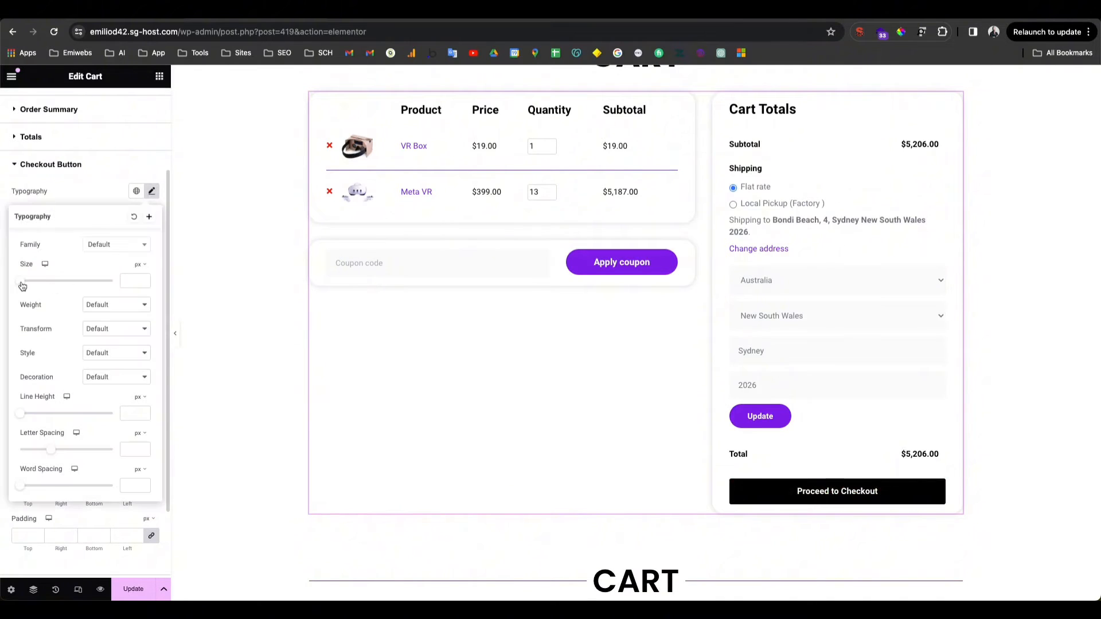
drag(22, 283, 29, 284)
click(142, 279)
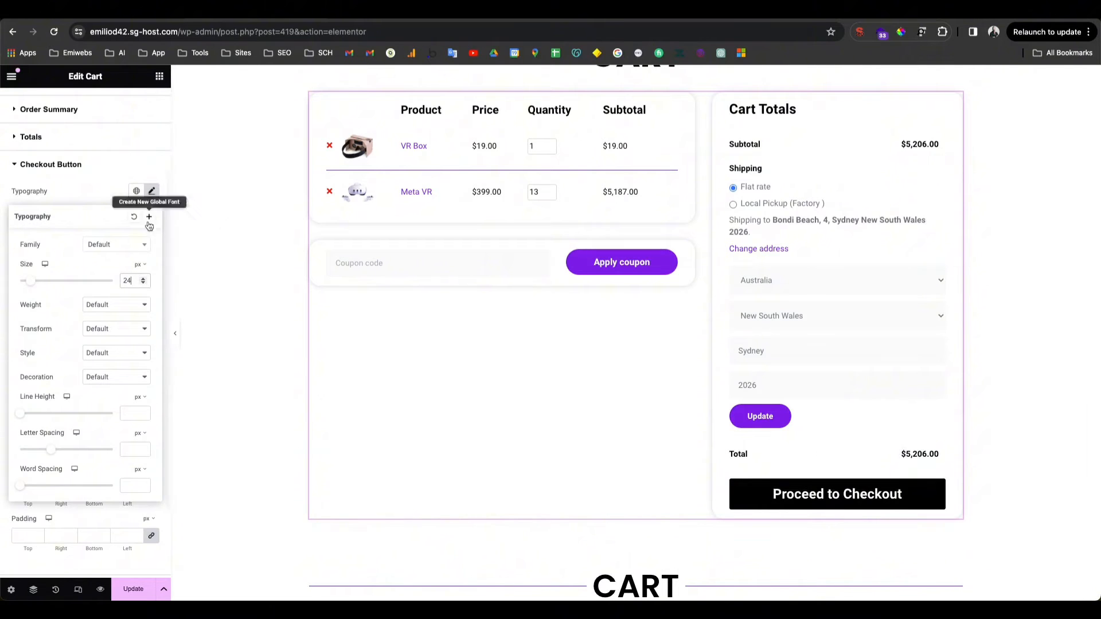
Step: Shorten the checkout button's text to "Checkout" in the Cart widget's Totals content settings
scroll(148, 207, up, 1)
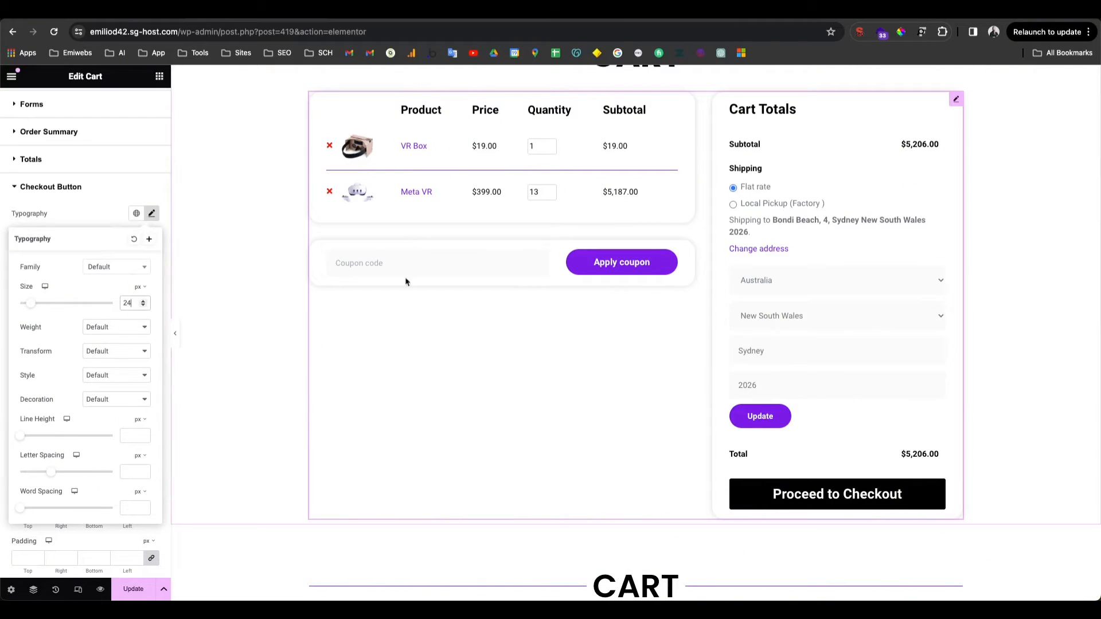
scroll(64, 189, up, 3)
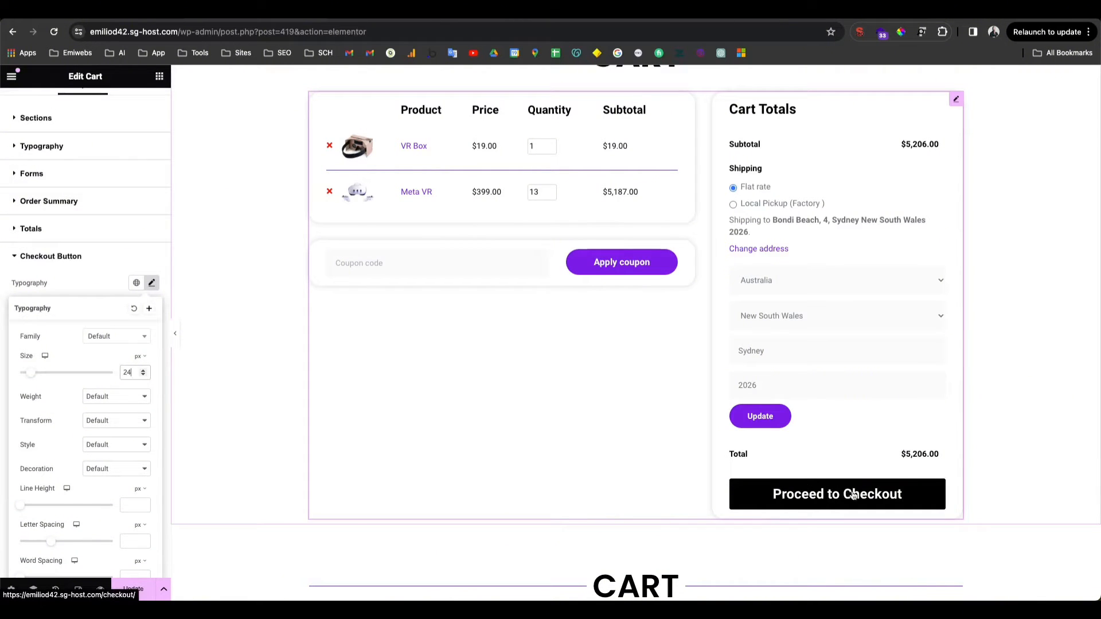
scroll(70, 114, up, 1)
click(42, 115)
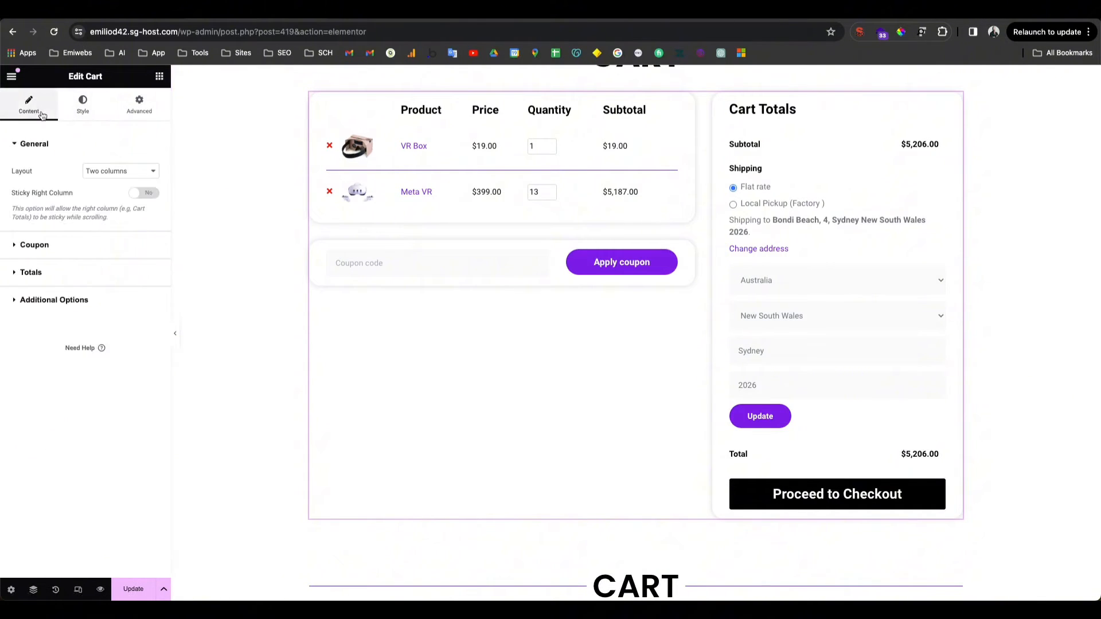
click(31, 273)
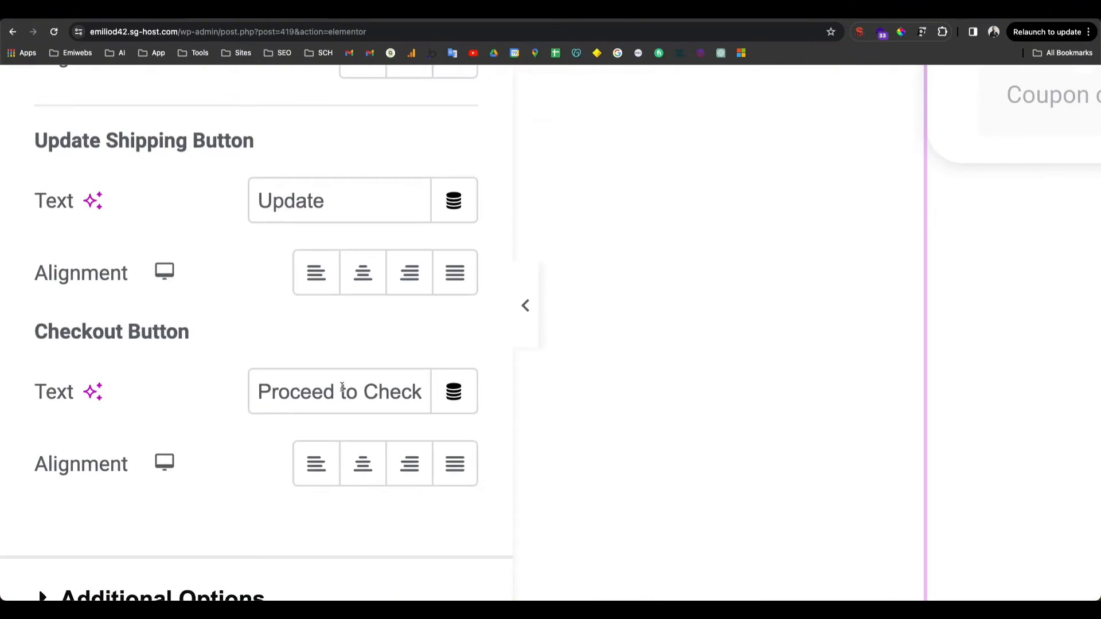
drag(366, 393, 233, 392)
key(BackSpace)
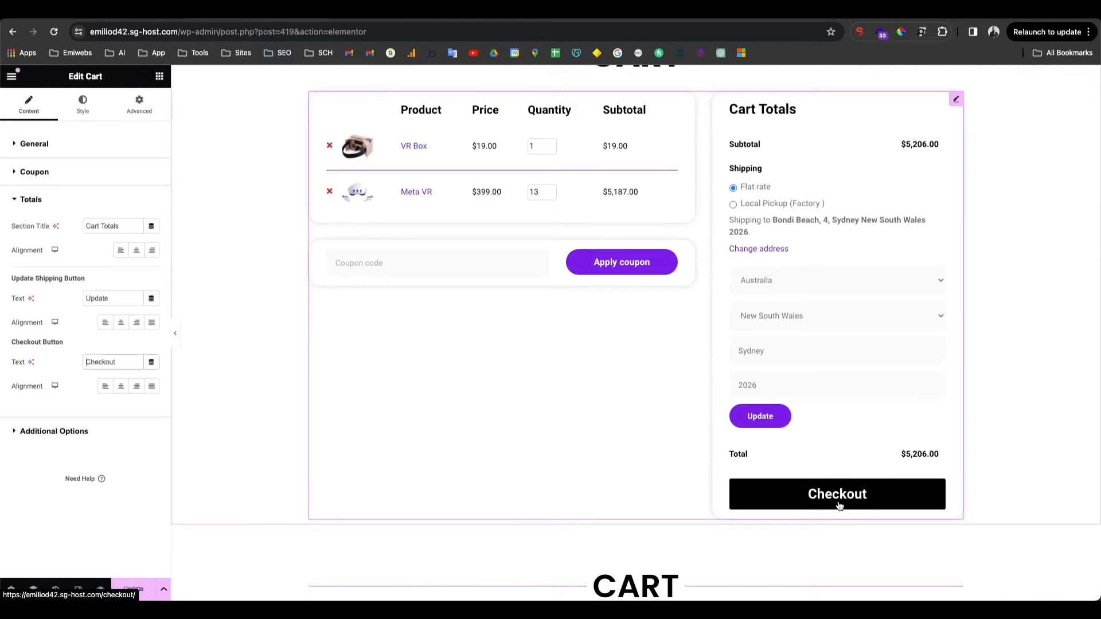
Step: Set the checkout button's alignment to justified
click(153, 387)
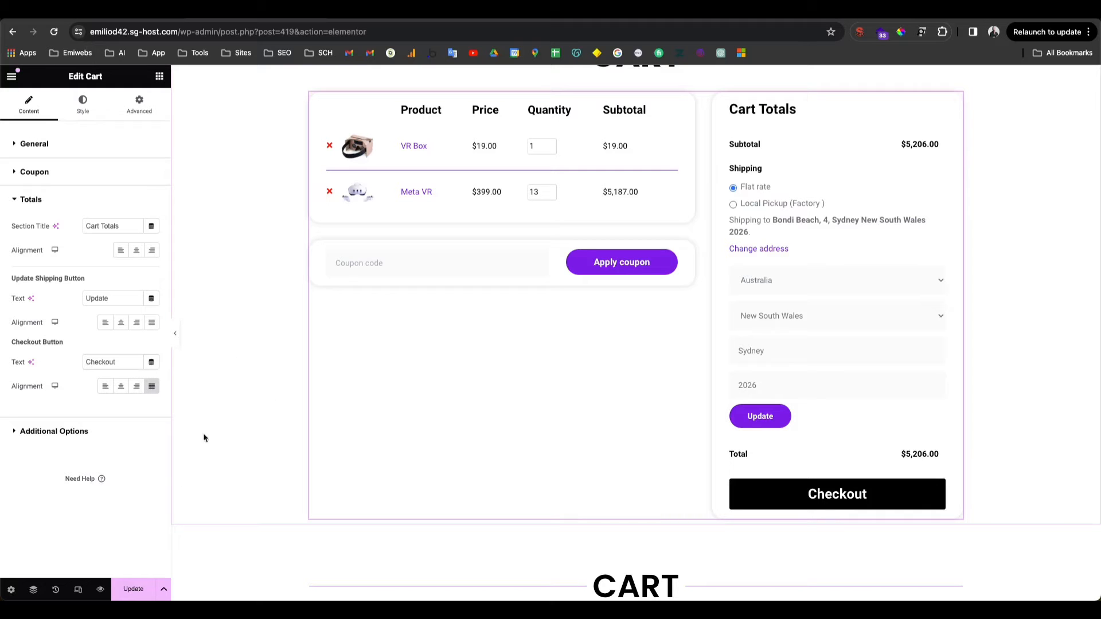
scroll(649, 314, up, 2)
scroll(649, 314, down, 1)
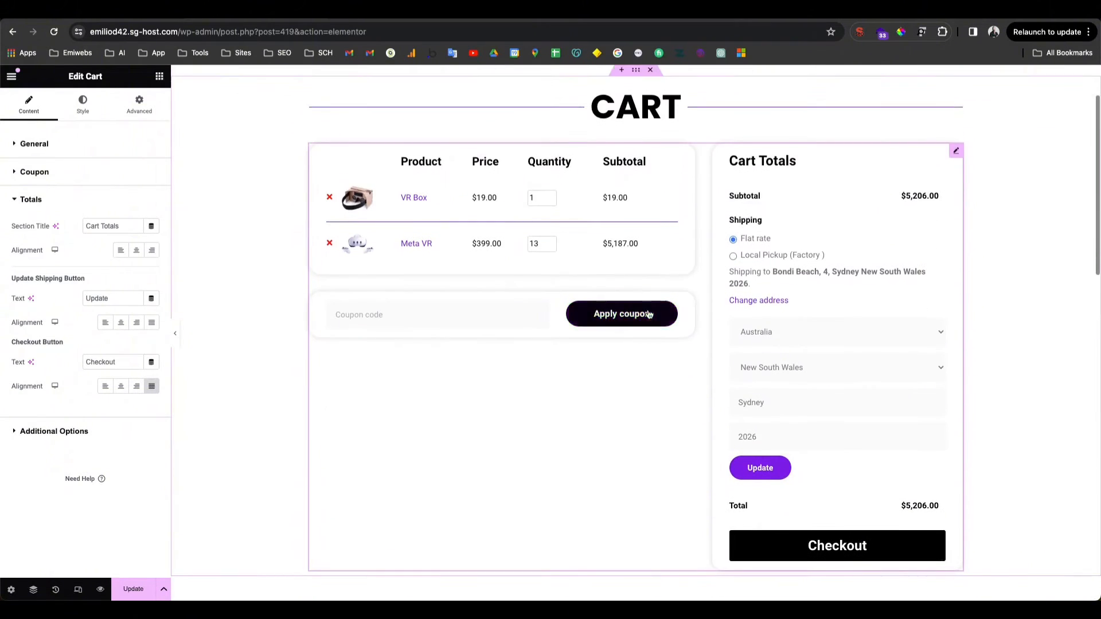
scroll(631, 310, up, 3)
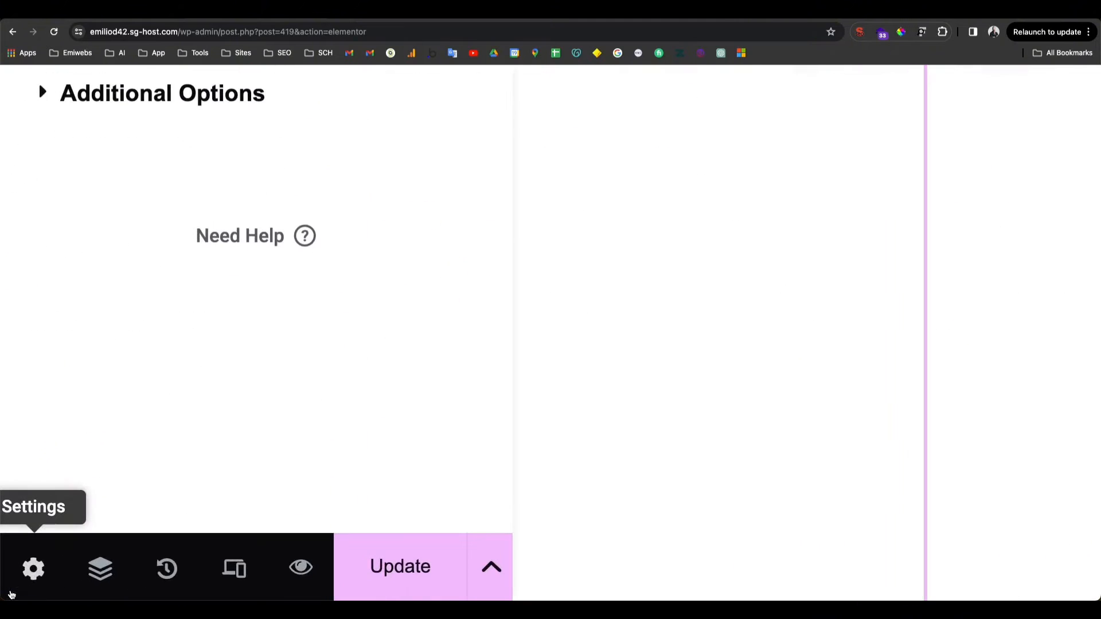
Step: Set the cart page's layout to Elementor Canvas in the page settings and update the page
click(35, 576)
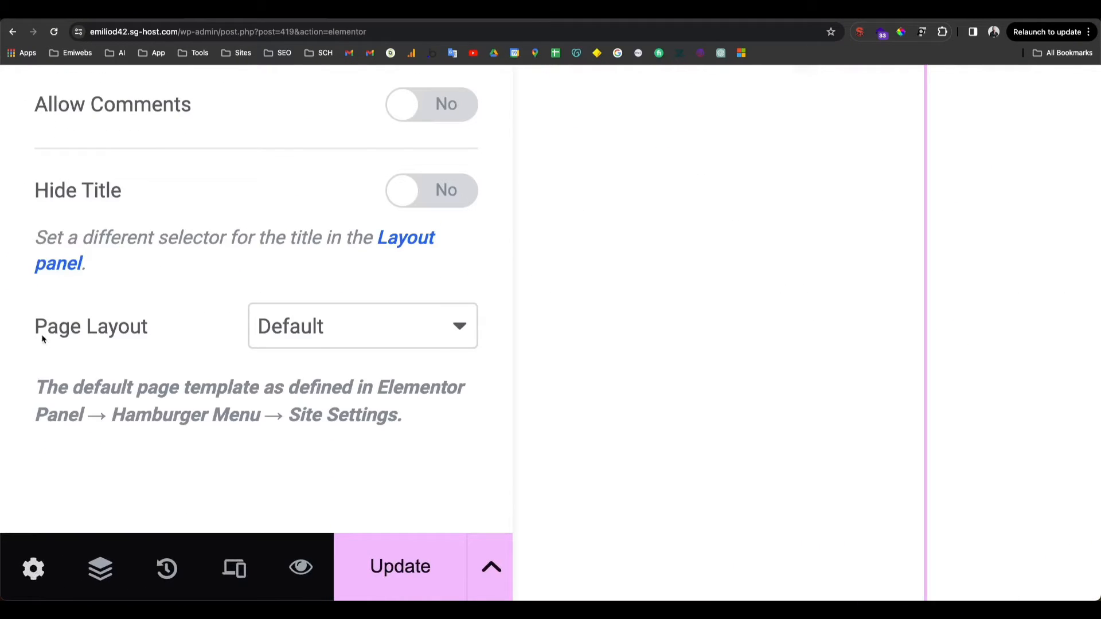
click(318, 335)
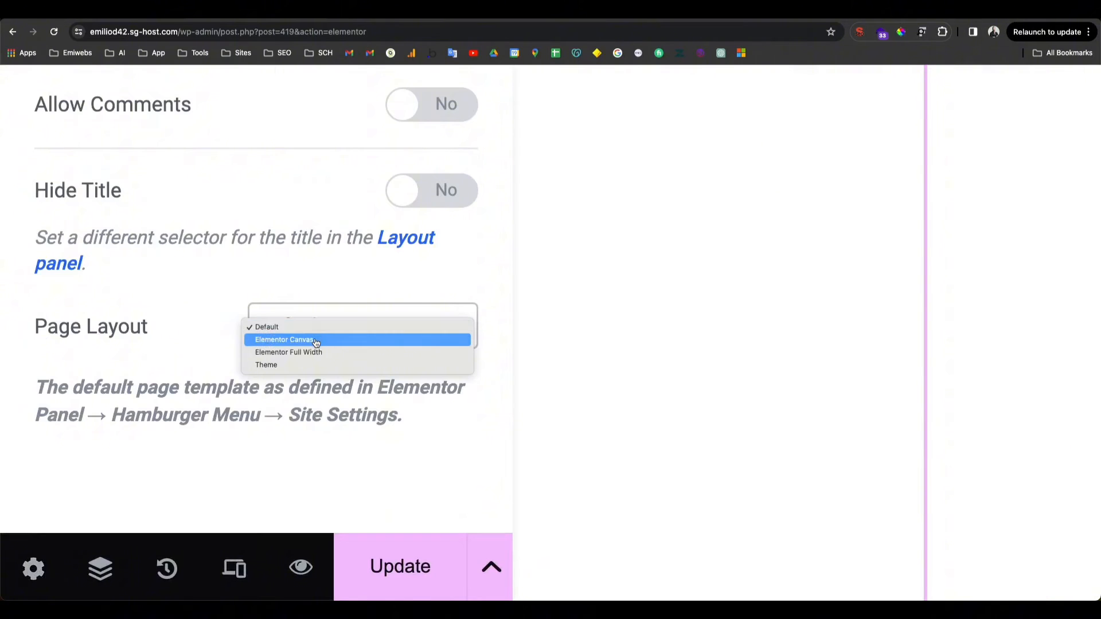
click(315, 340)
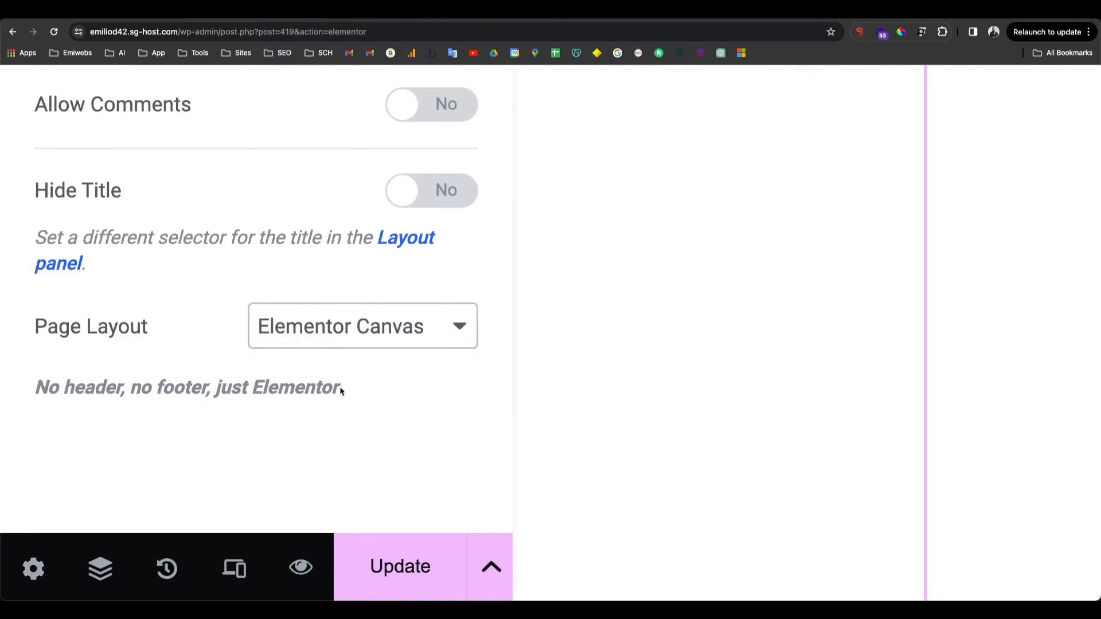
click(396, 576)
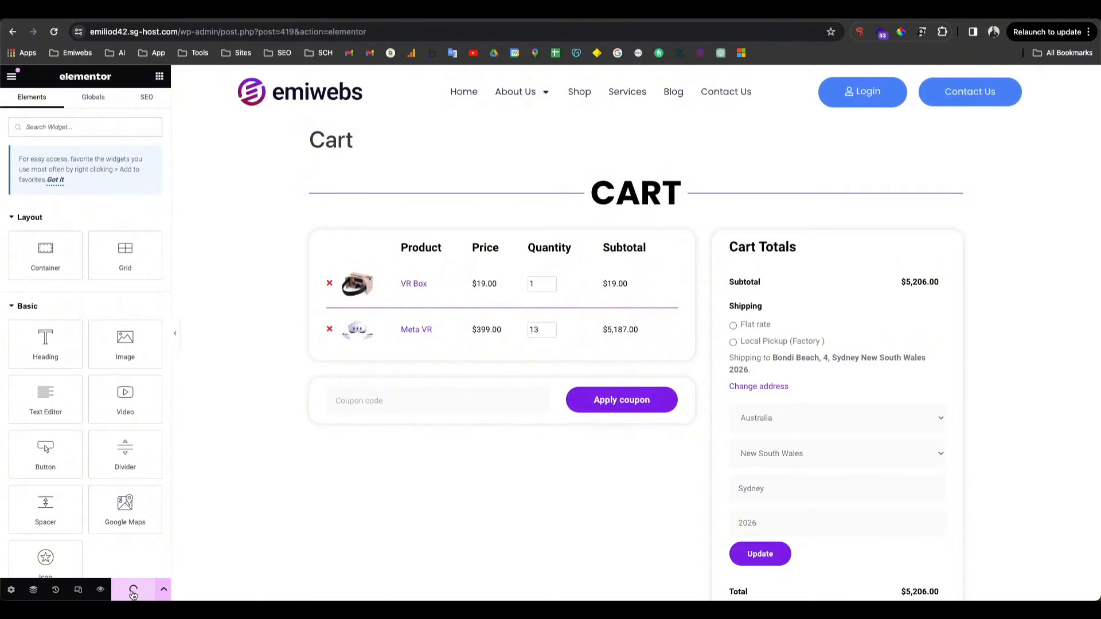
click(11, 590)
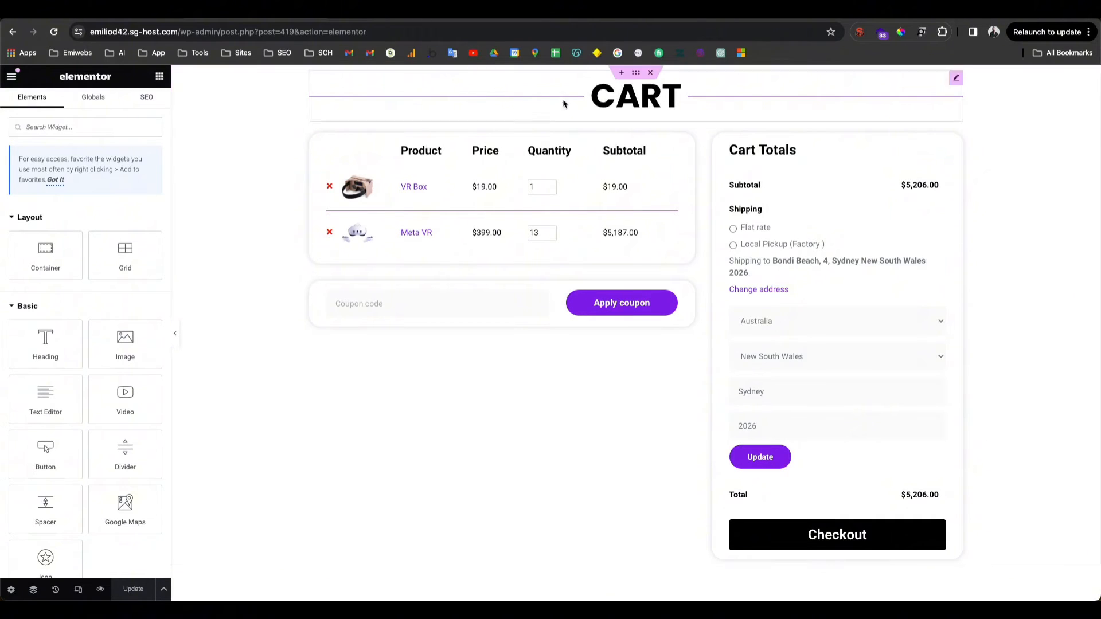
Step: Unlink the padding of the container holding the cart and set its top and bottom padding to 60 px
scroll(453, 418, down, 2)
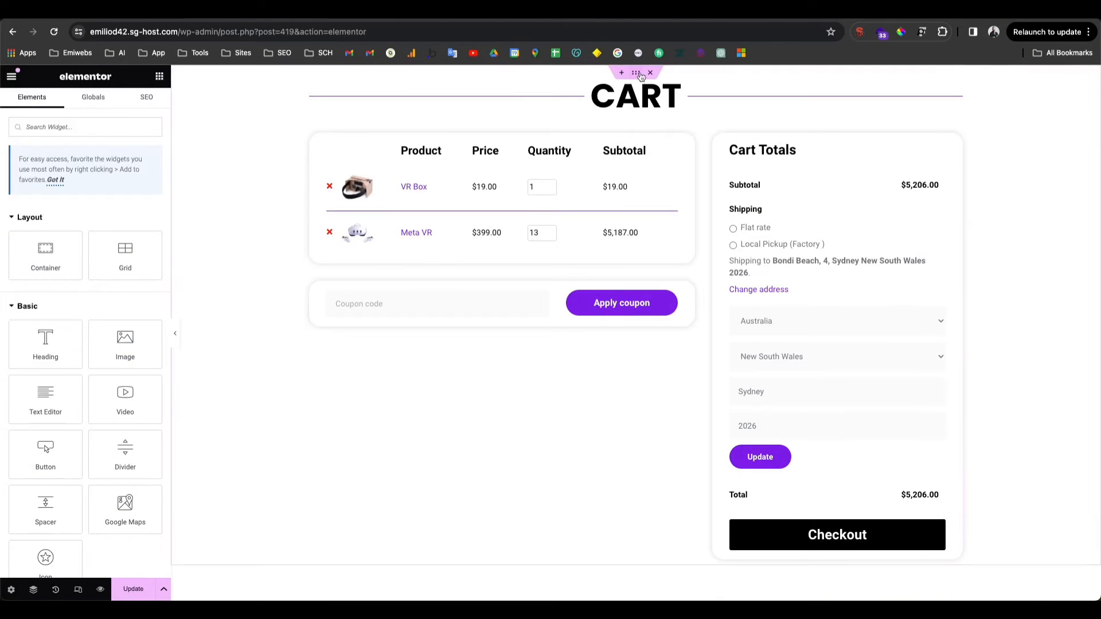
click(639, 77)
click(139, 105)
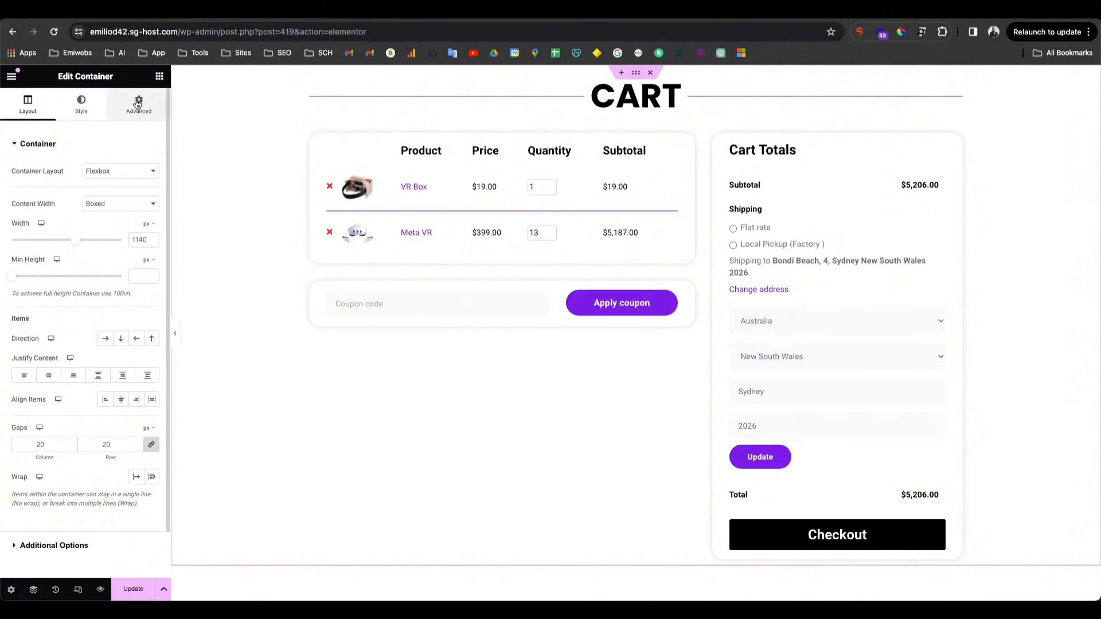
click(151, 229)
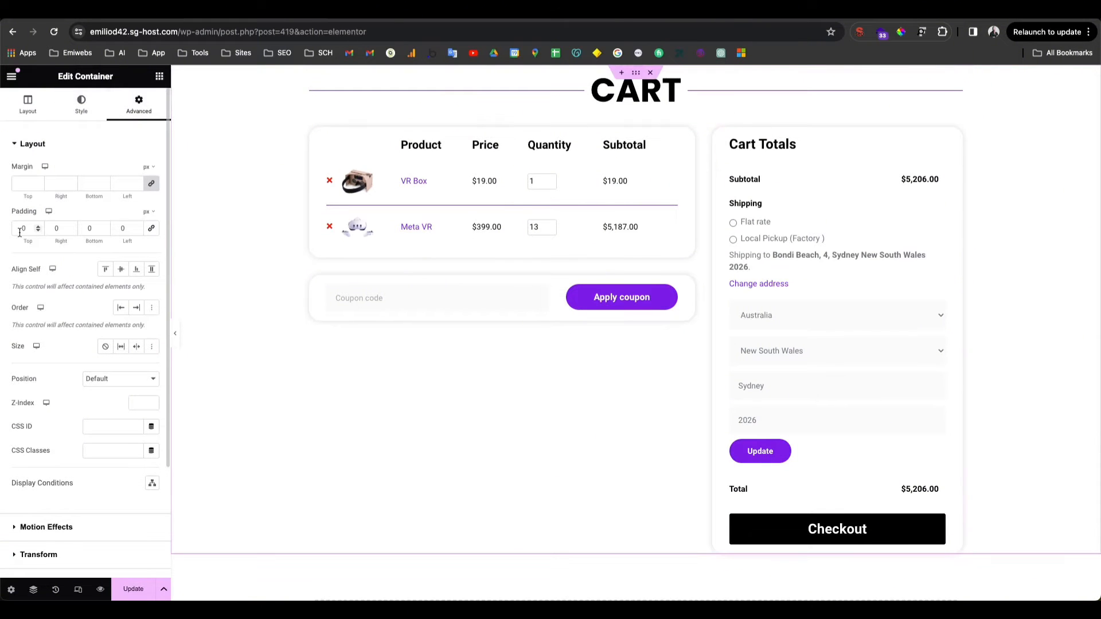
click(20, 229)
text(6)
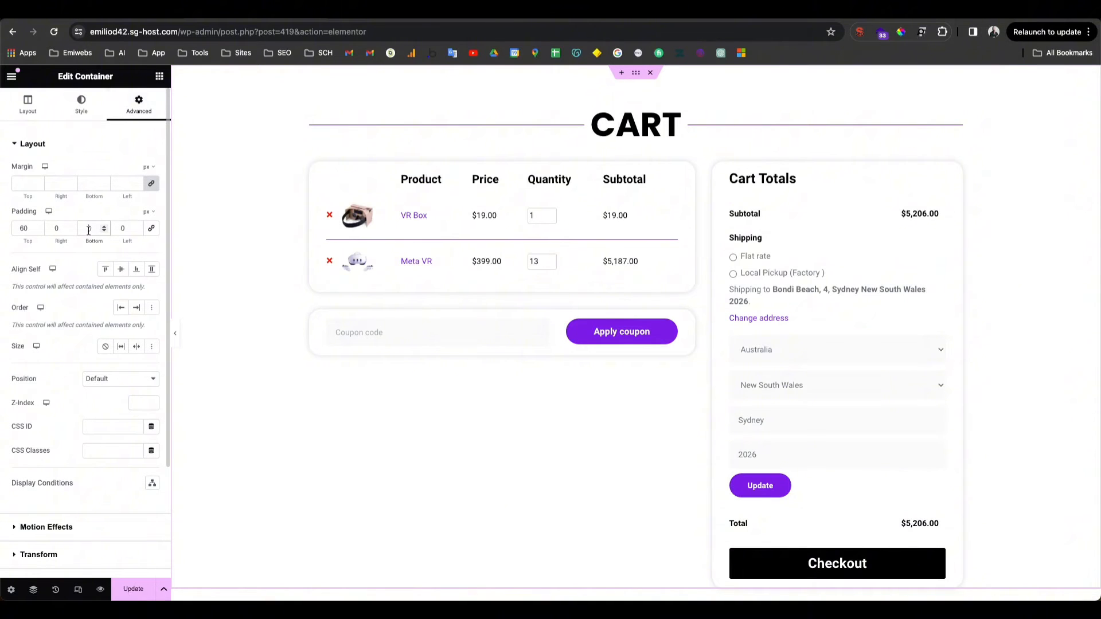
text(60)
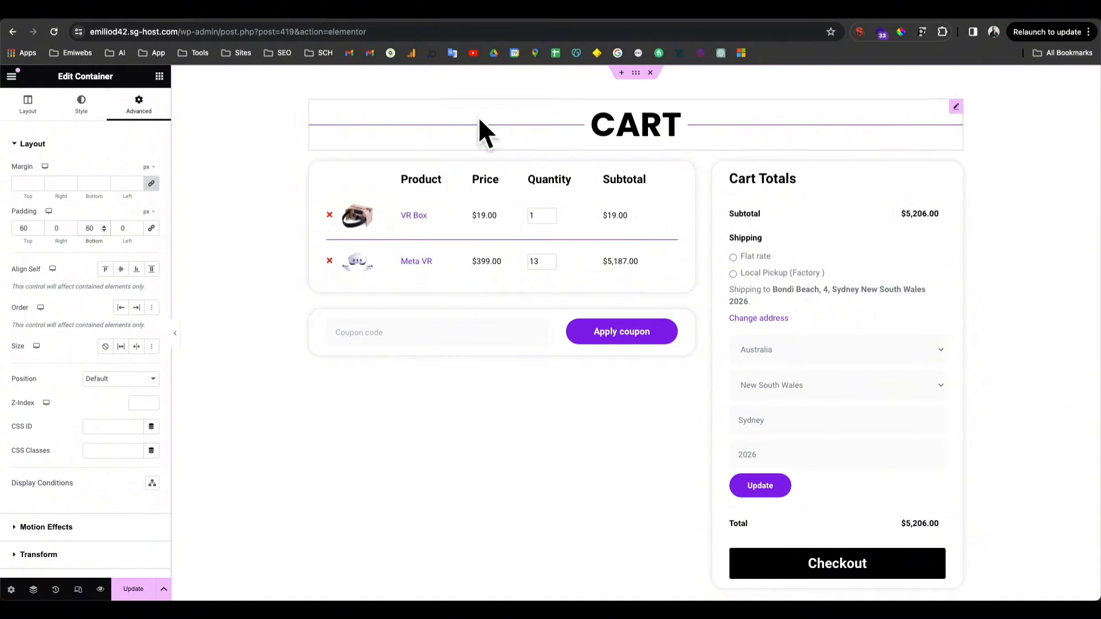
scroll(617, 522, down, 2)
scroll(617, 521, up, 2)
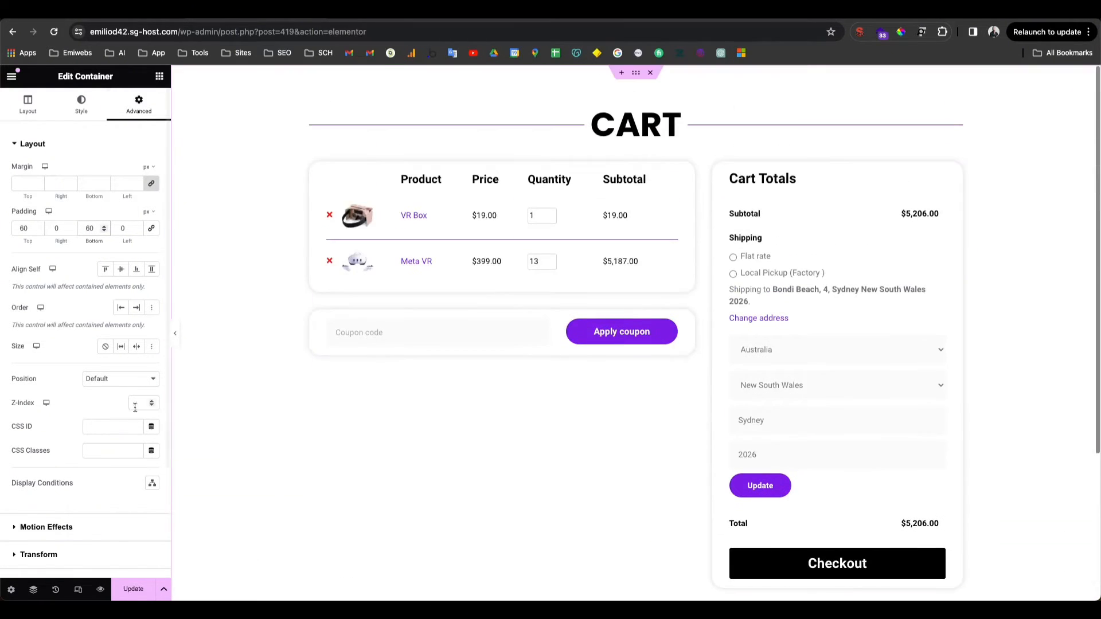
Step: Preview the cart page in tablet and mobile sizes, checking the mobile layout down to the checkout button
click(79, 590)
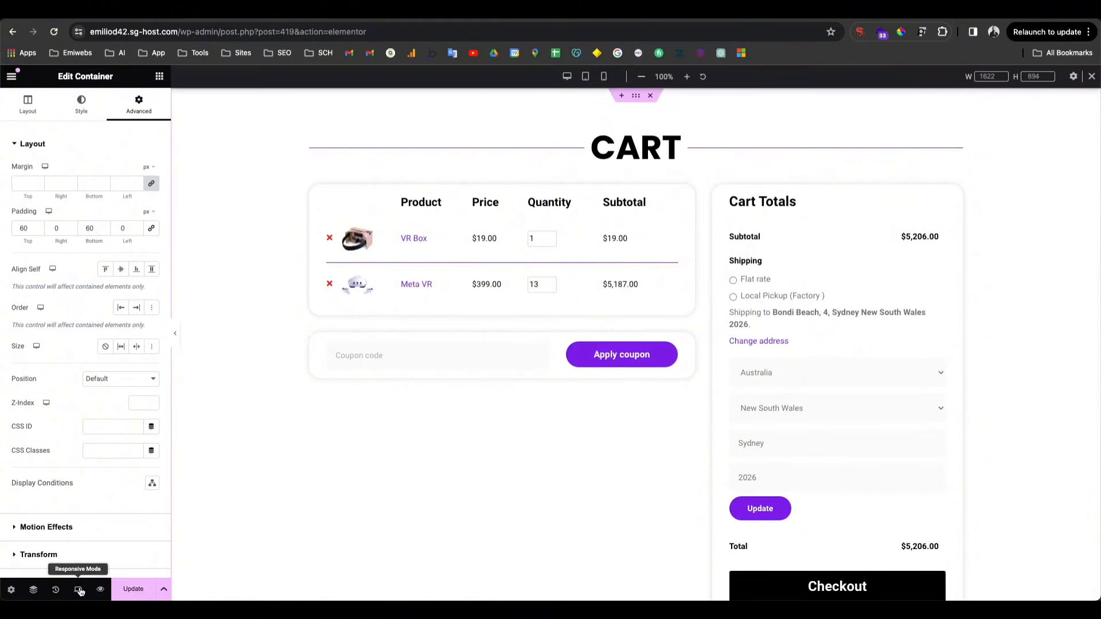
click(585, 78)
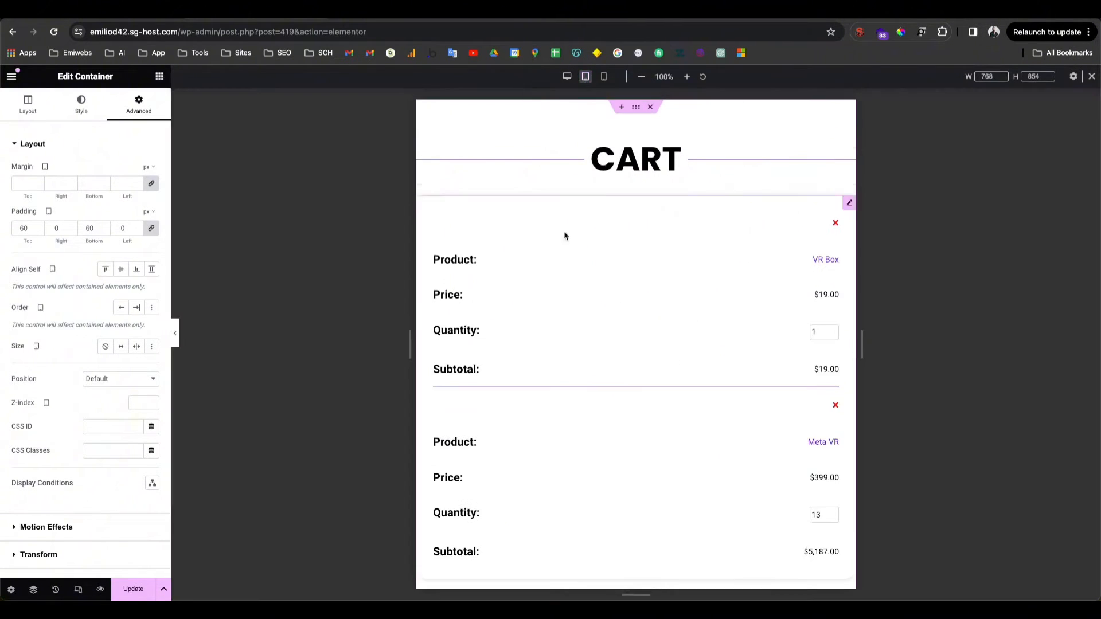
click(604, 78)
scroll(629, 272, down, 1)
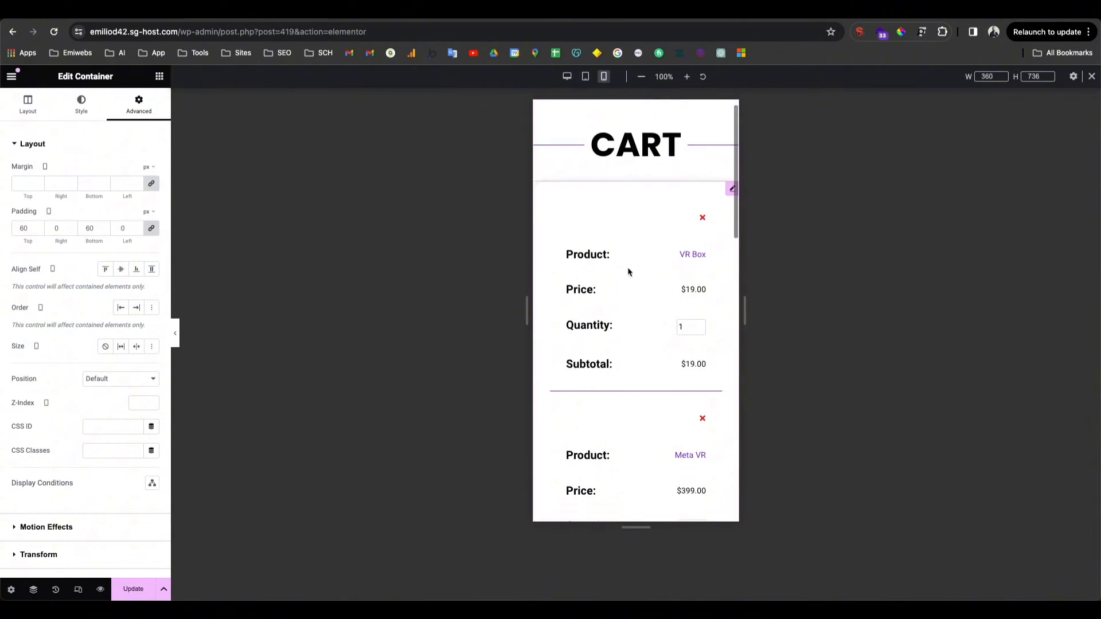
scroll(629, 272, down, 10)
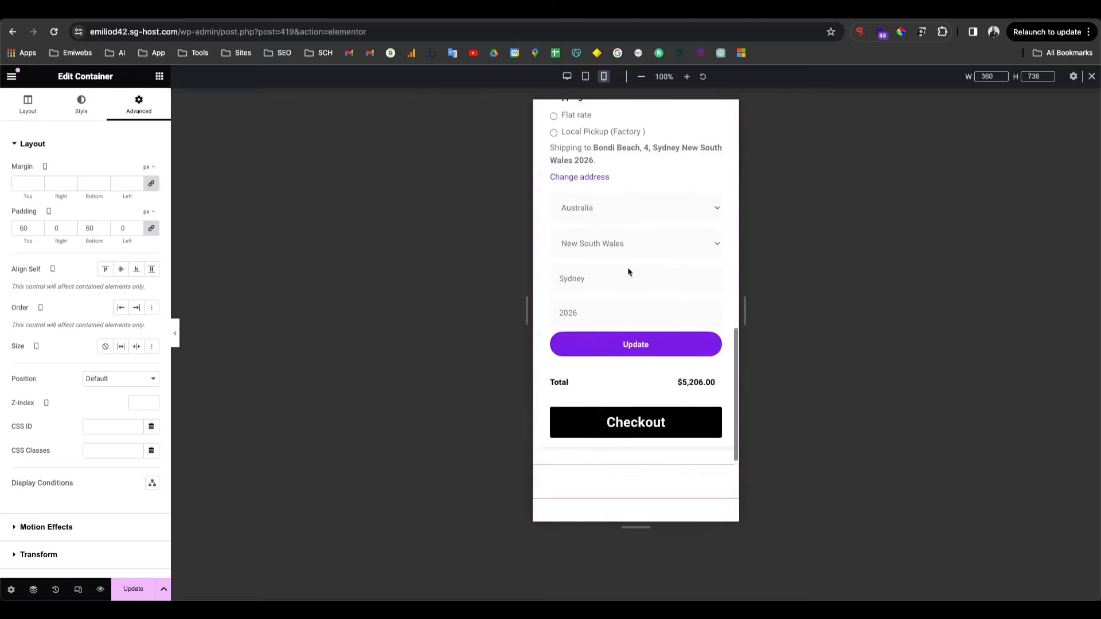
scroll(629, 272, down, 2)
scroll(629, 267, up, 15)
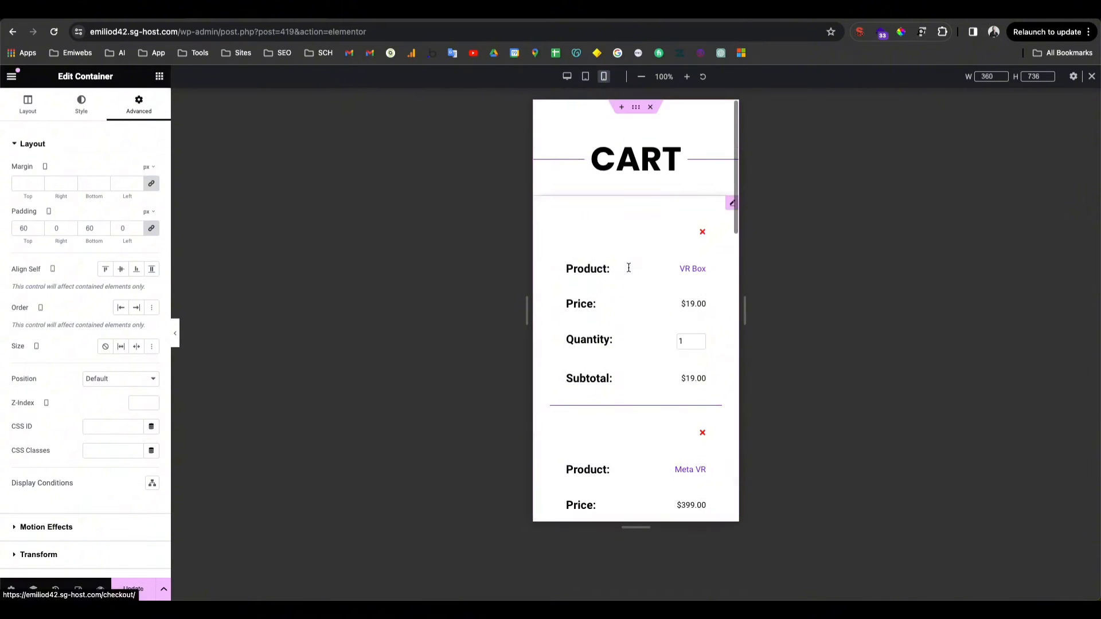
Step: Return the responsive preview to desktop size and update the cart page
click(566, 76)
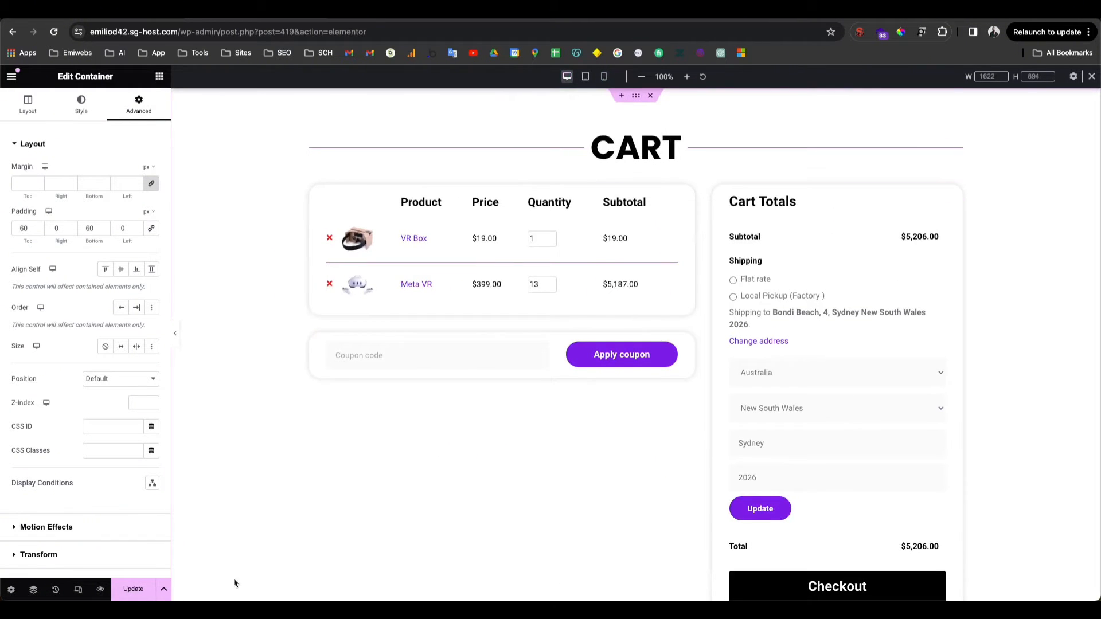
click(144, 596)
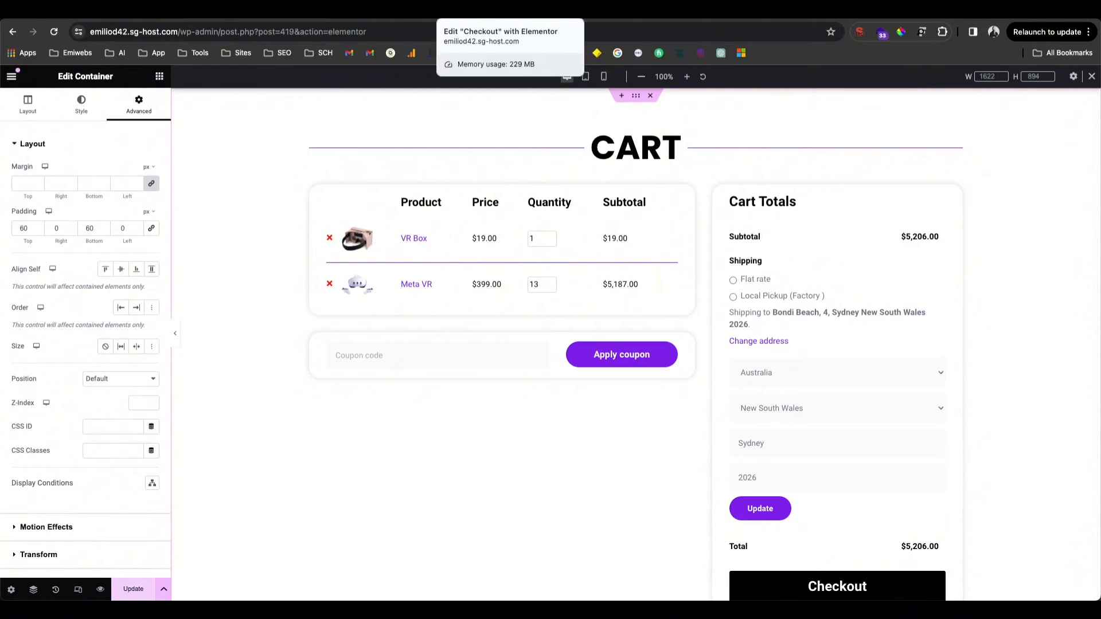
Step: Update the cart page and preview the finished design in a new browser tab
click(516, 10)
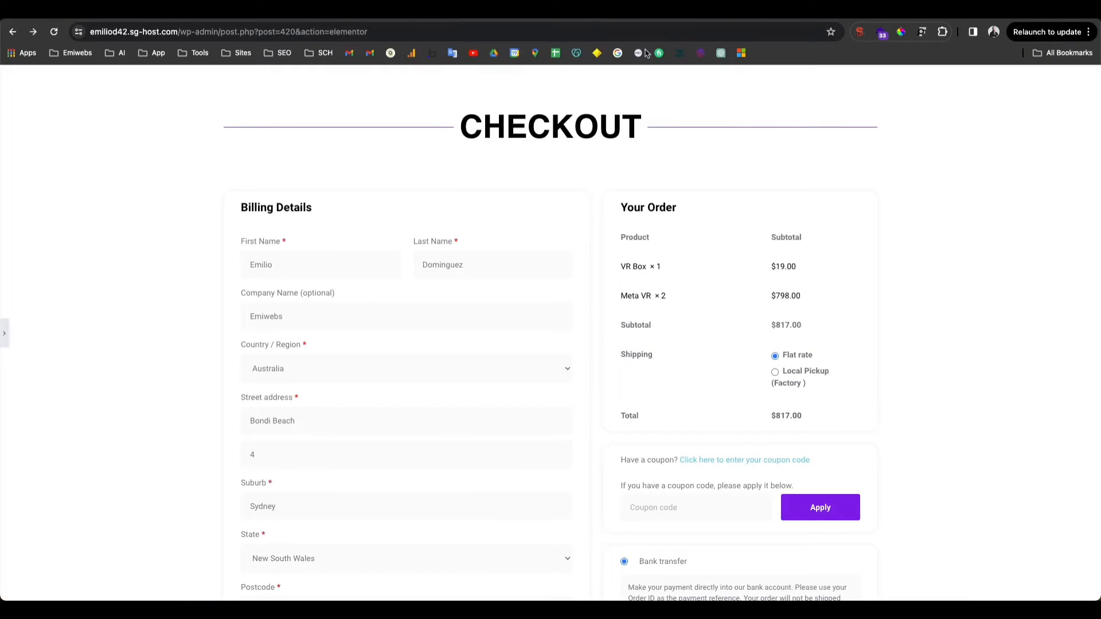
click(200, 18)
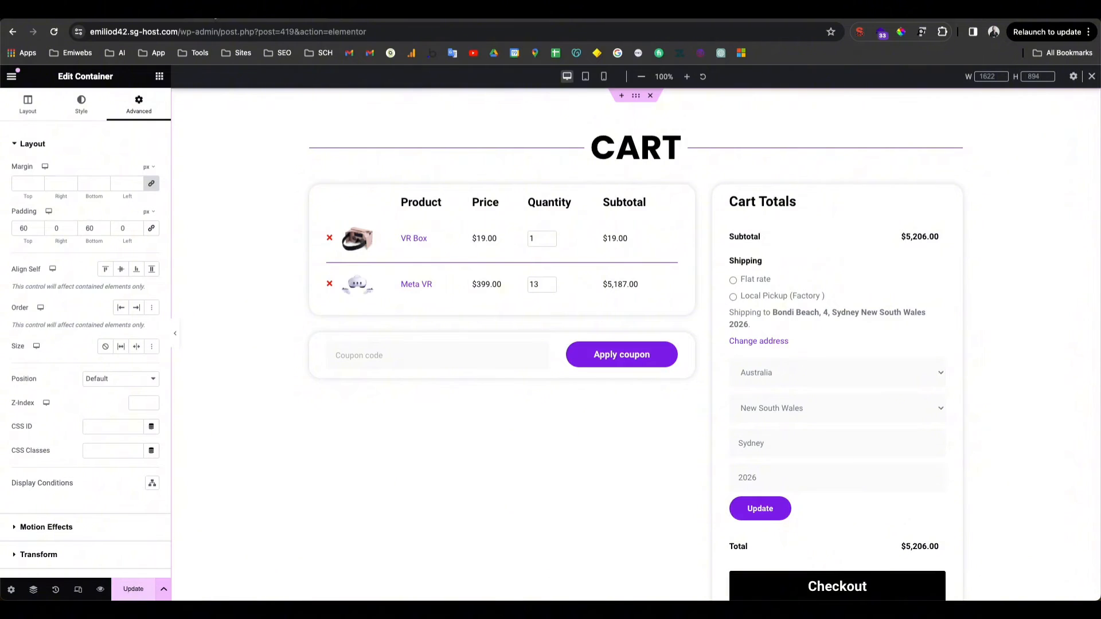
click(133, 590)
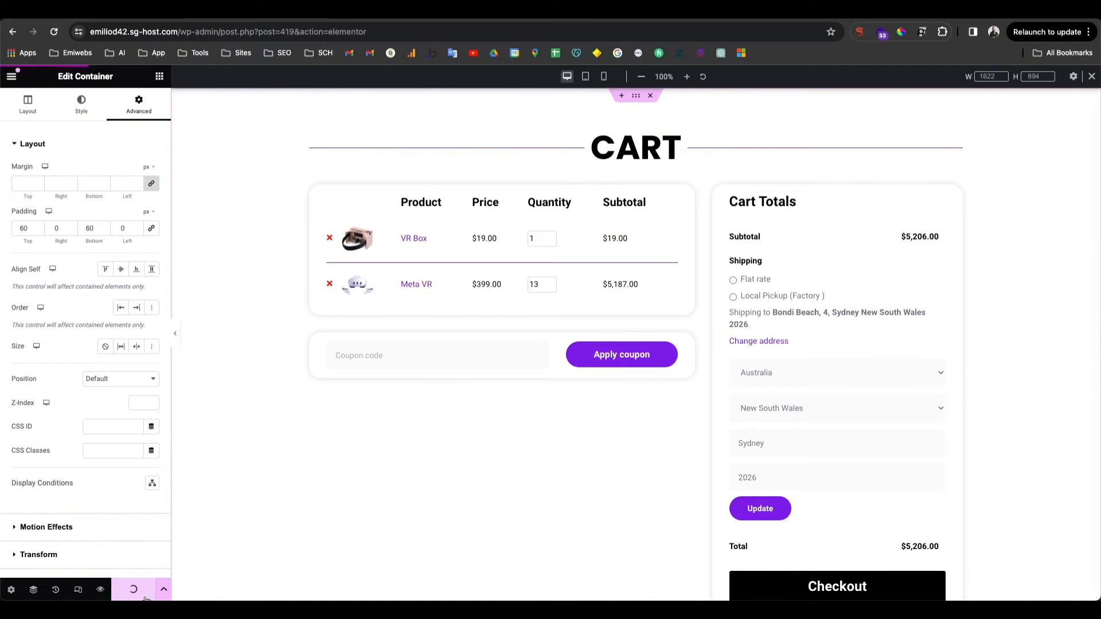
click(101, 591)
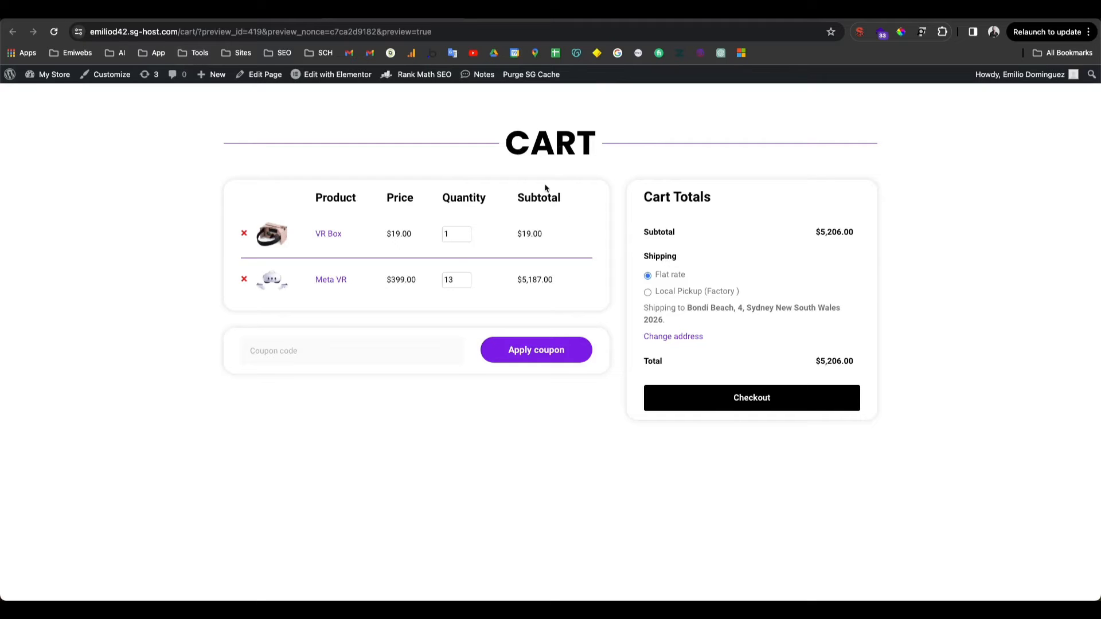
Step: Go to the store's WordPress dashboard and open the list of all pages
mouse_move(53, 75)
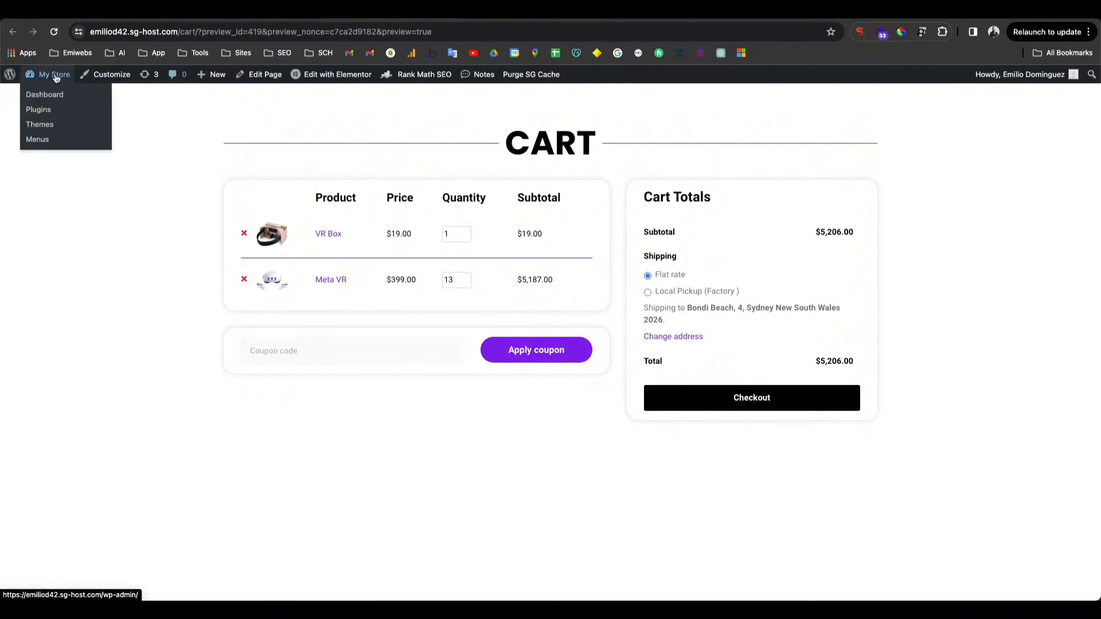
click(51, 95)
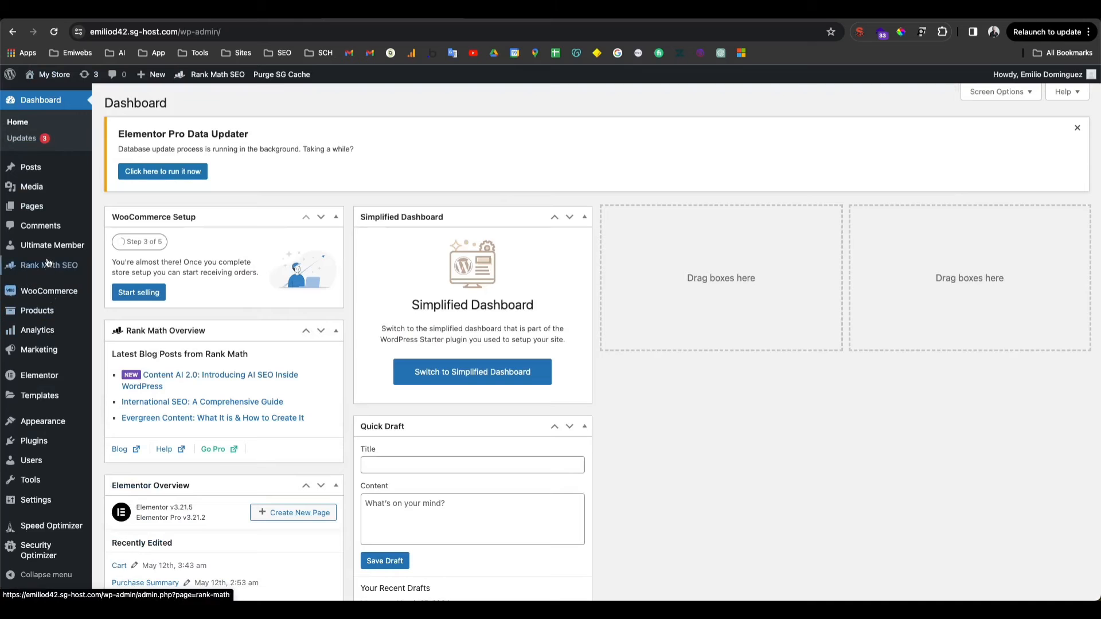
mouse_move(41, 217)
click(122, 210)
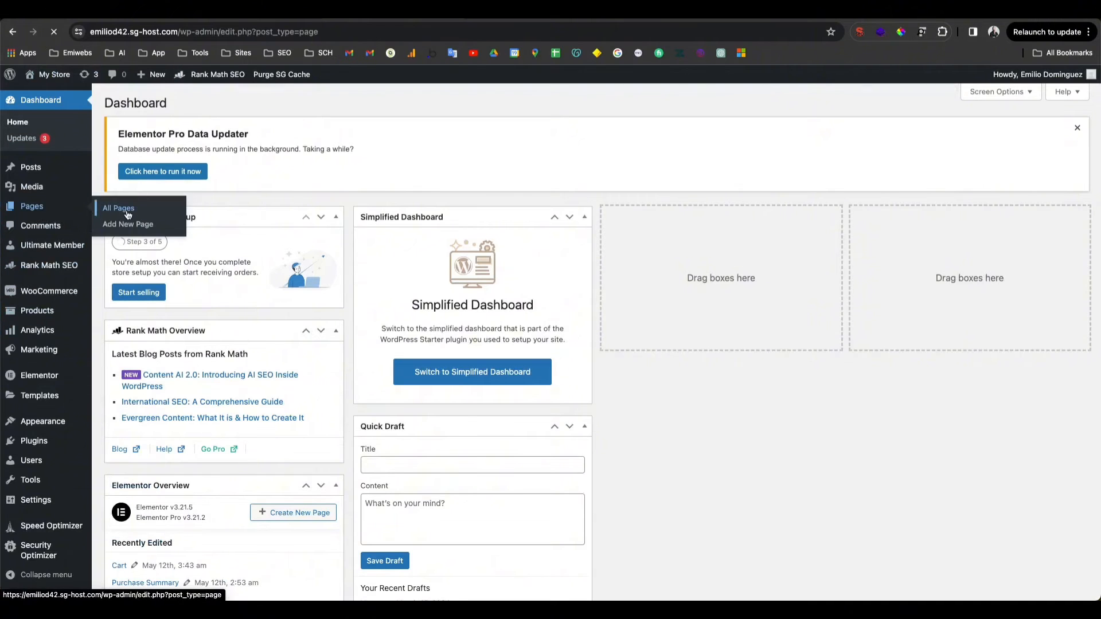
Step: Search the pages for "checkout" and open the Checkout page for editing with Elementor
click(960, 213)
text(checkout)
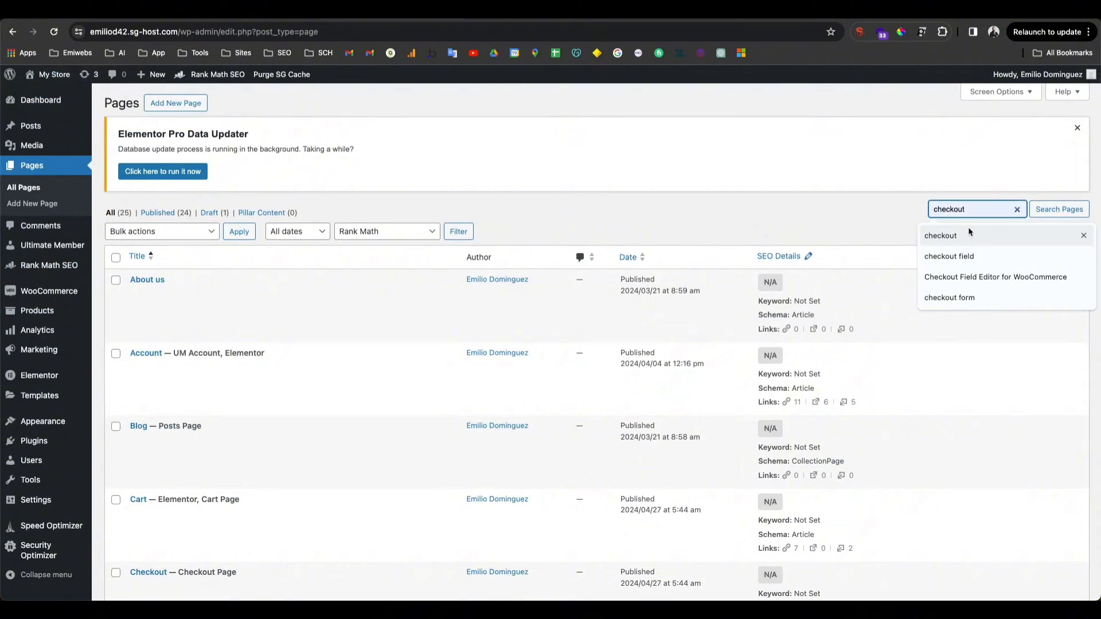
click(971, 235)
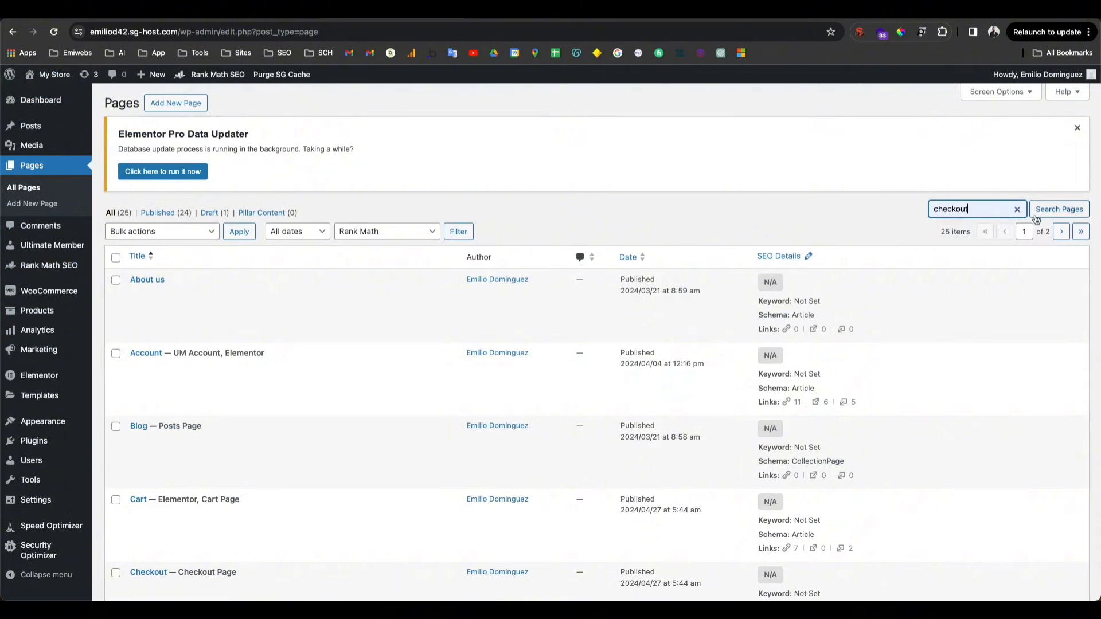
click(1050, 213)
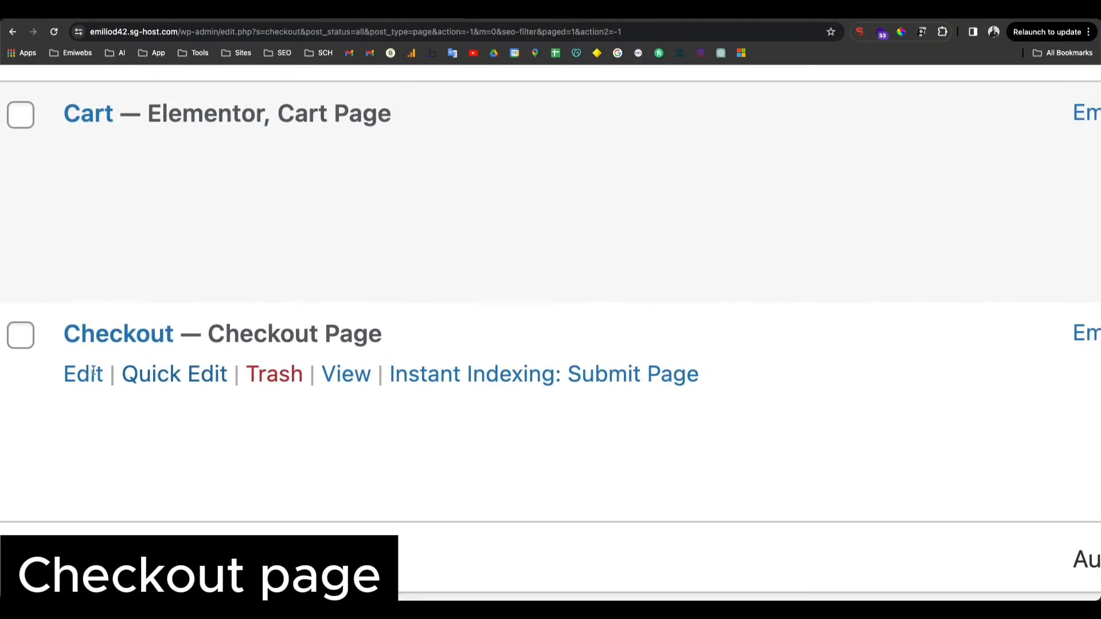
click(137, 365)
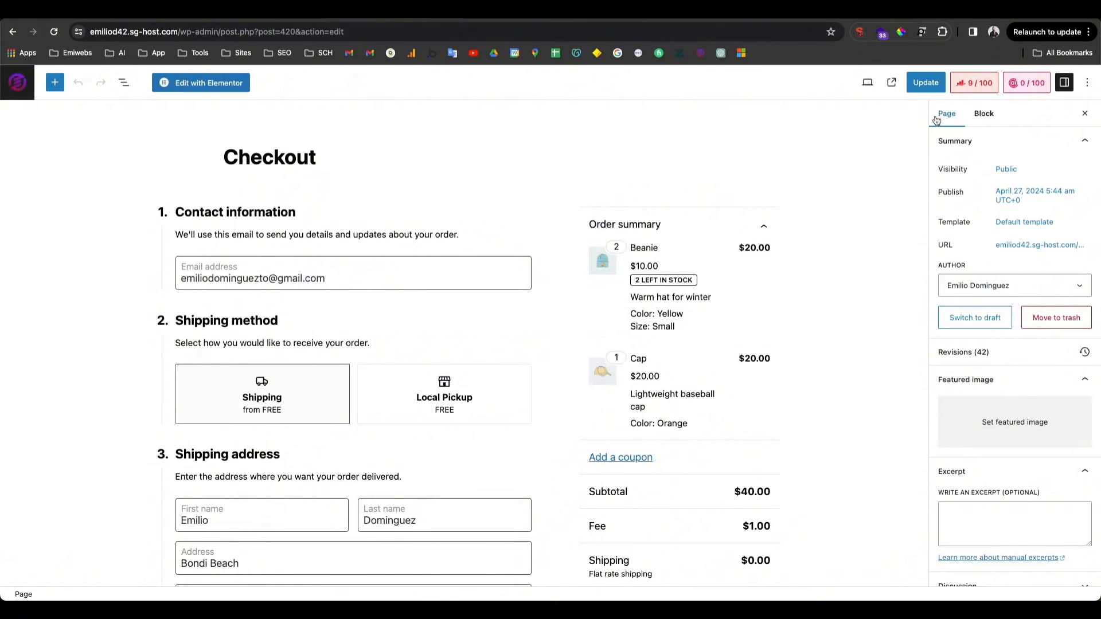
click(209, 86)
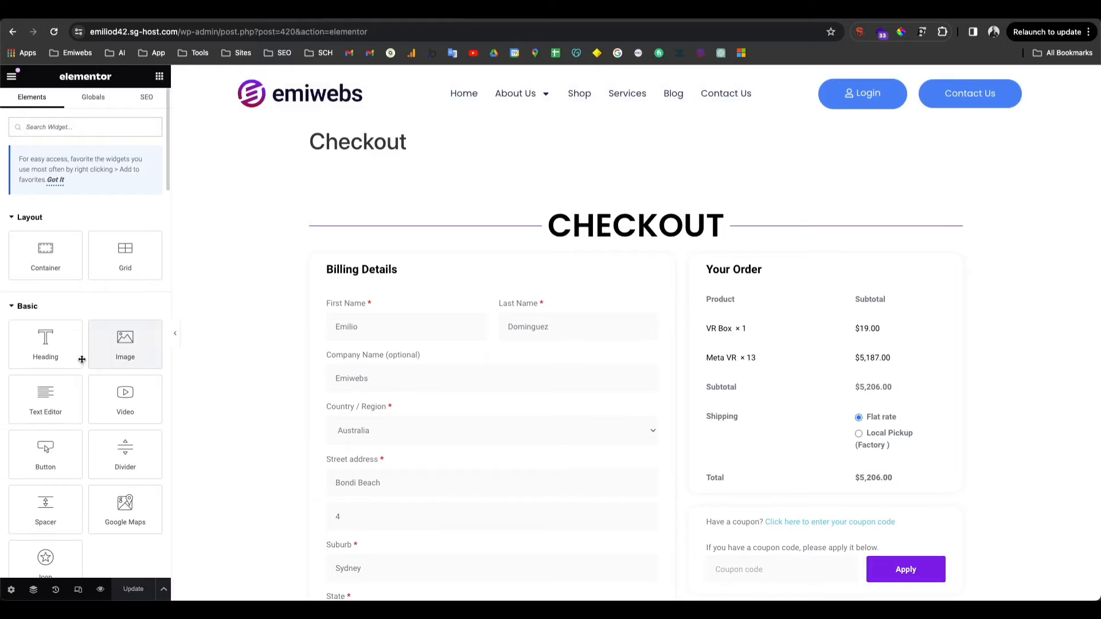
Step: Find the Checkout widget, place it above the existing CHECKOUT heading, and add an empty section above its container
text(check)
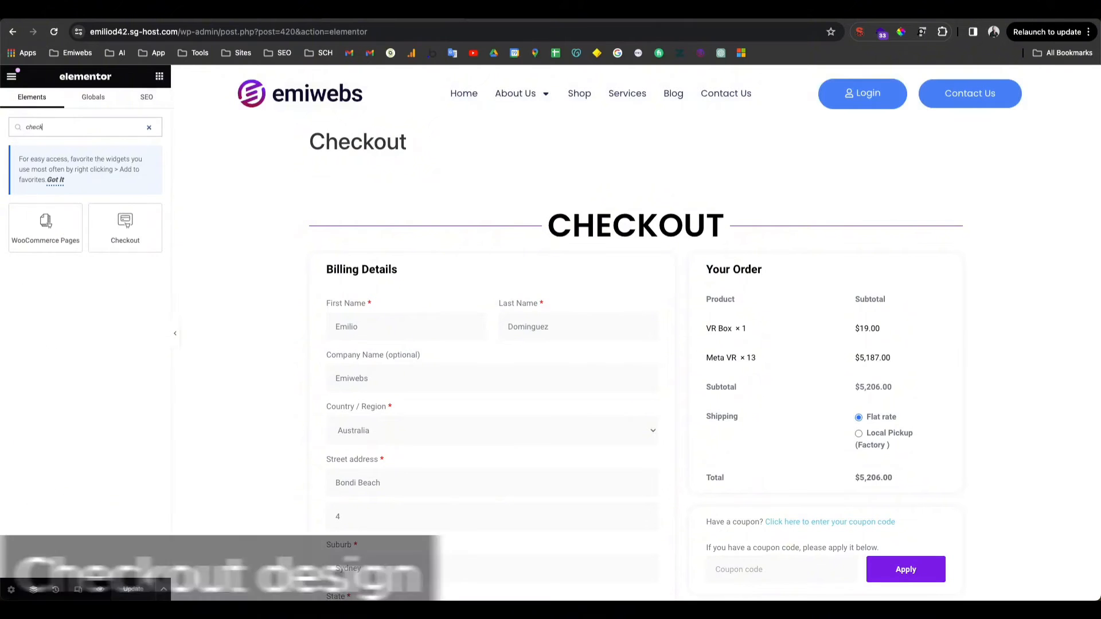
drag(120, 235, 564, 221)
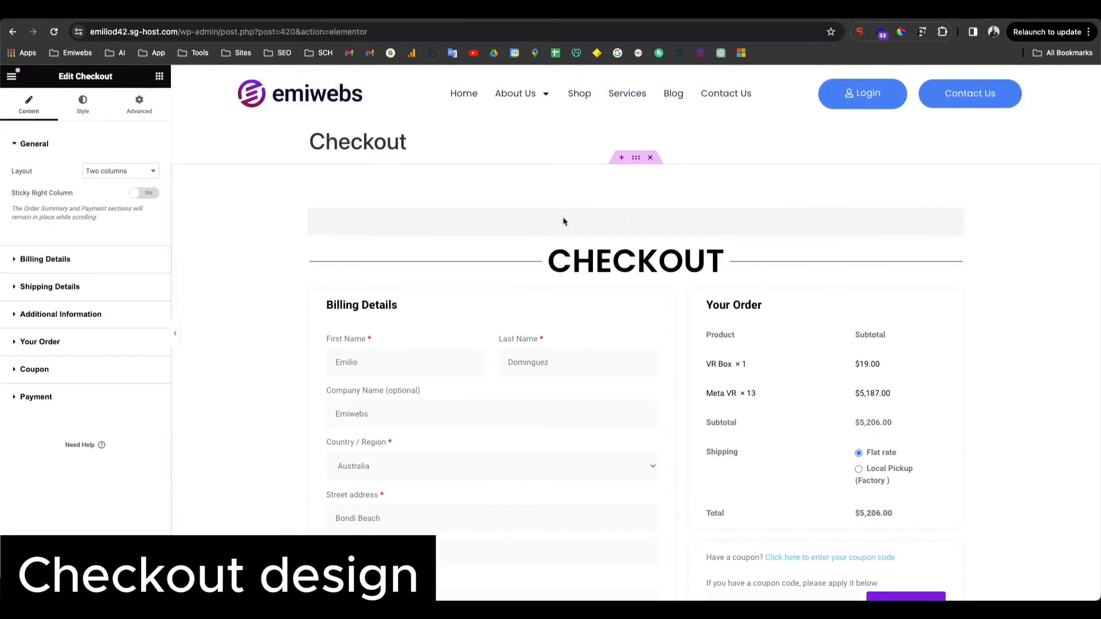
click(622, 158)
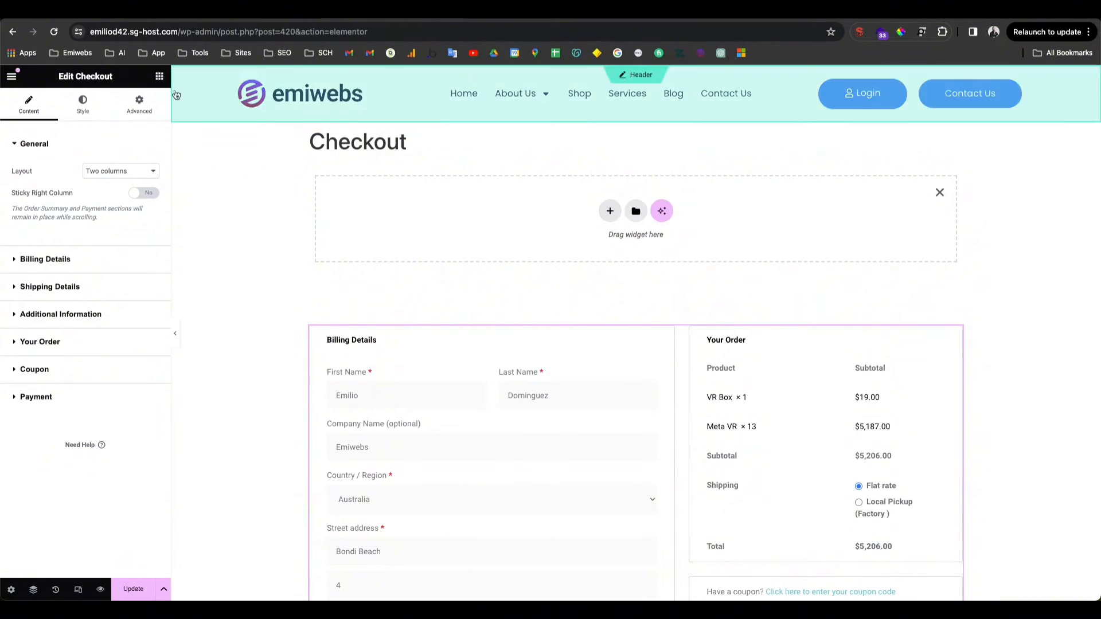
Step: Copy the heading divider from the Cart page, paste it into the empty section above the new Checkout widget, and set its text to "Checkout"
click(159, 77)
text(d)
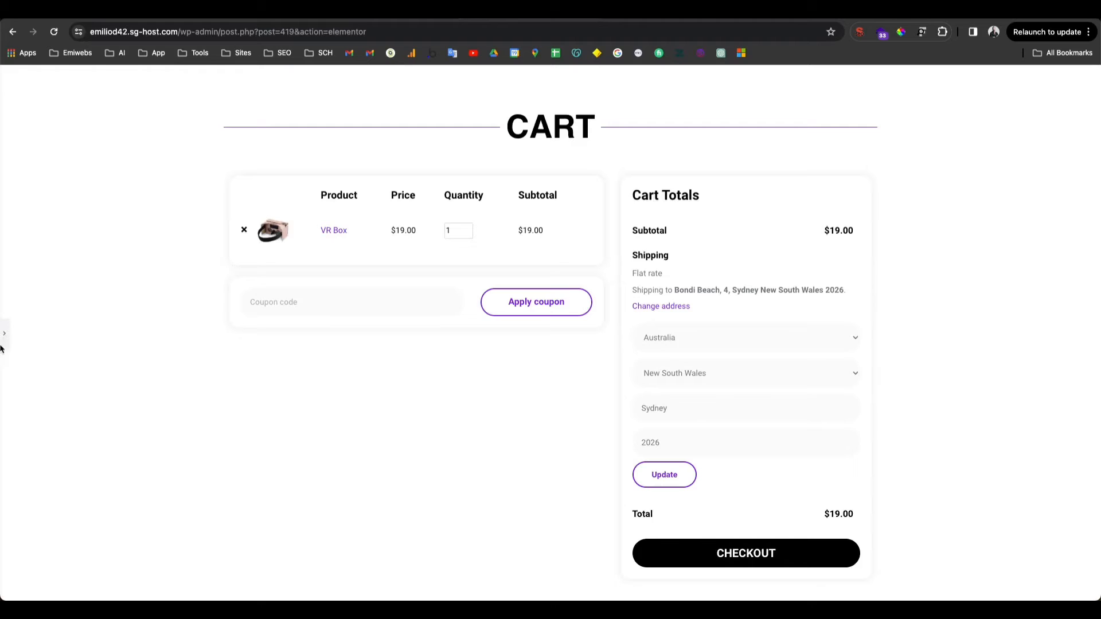
click(4, 334)
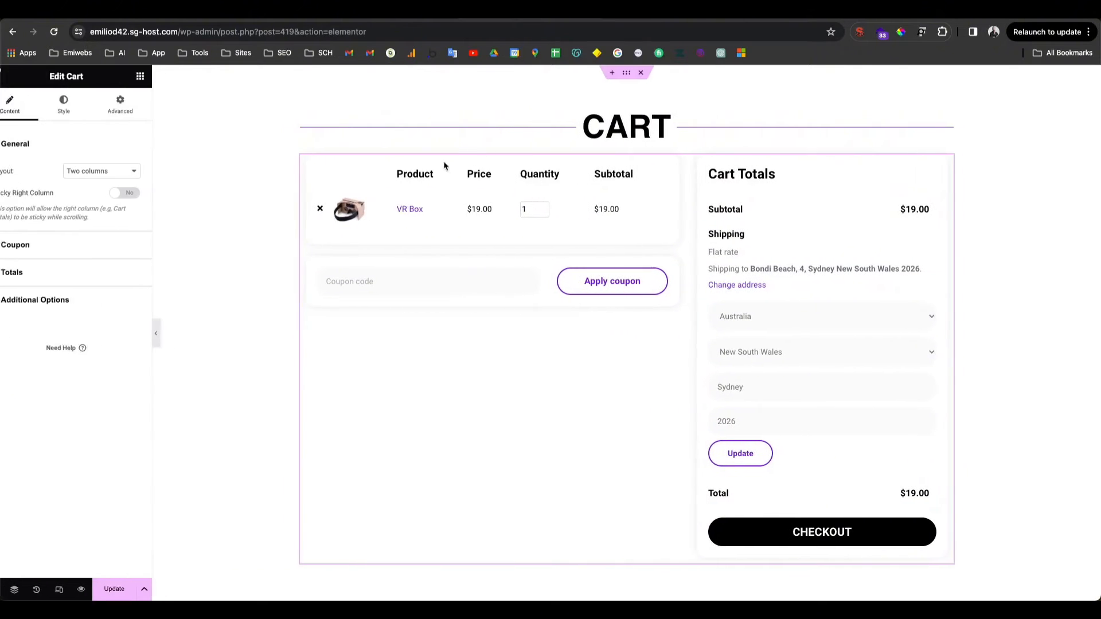
right_click(562, 124)
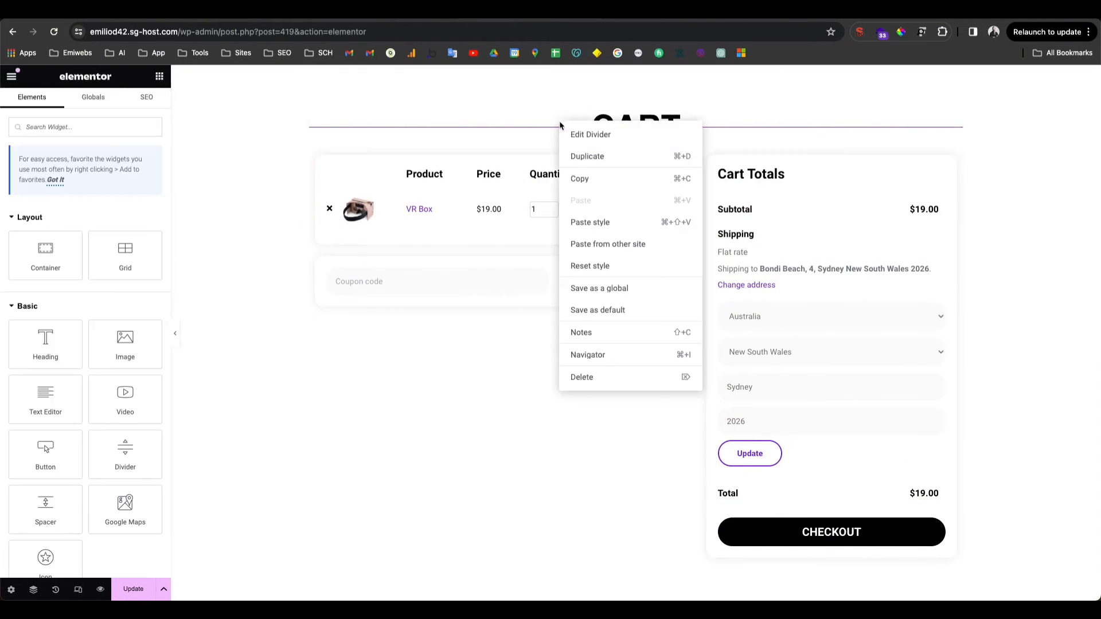
click(578, 180)
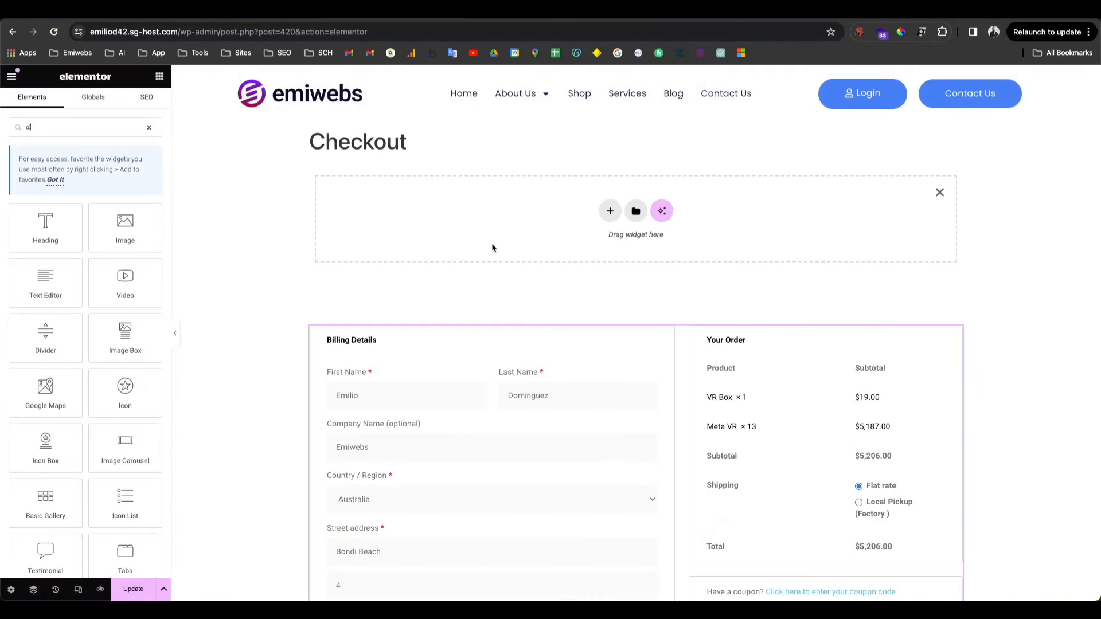
right_click(492, 247)
click(515, 253)
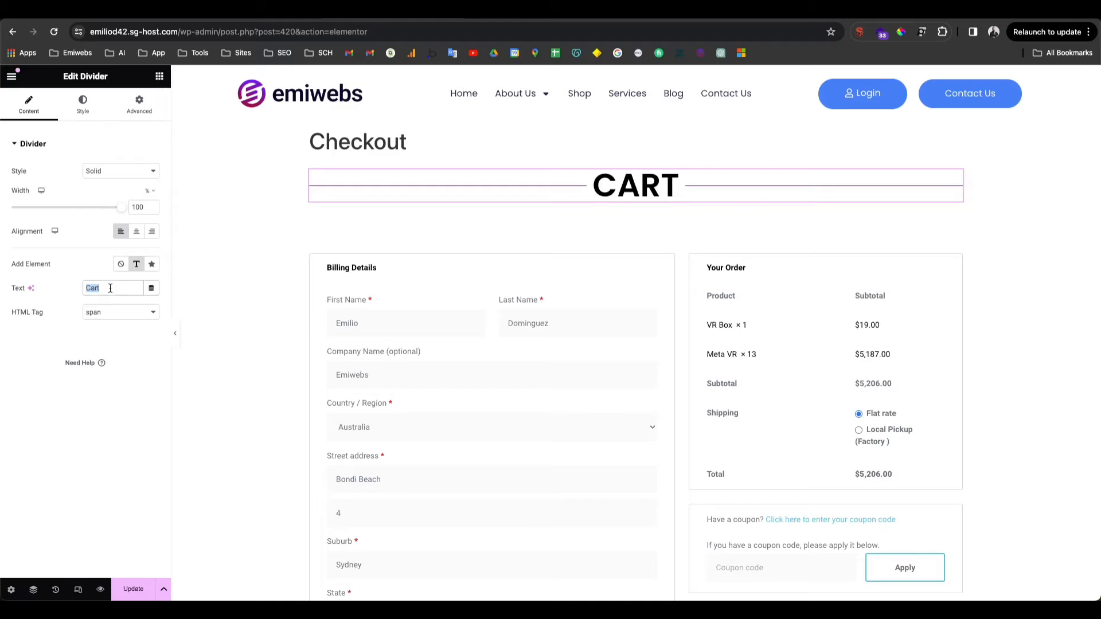
text(Checkout)
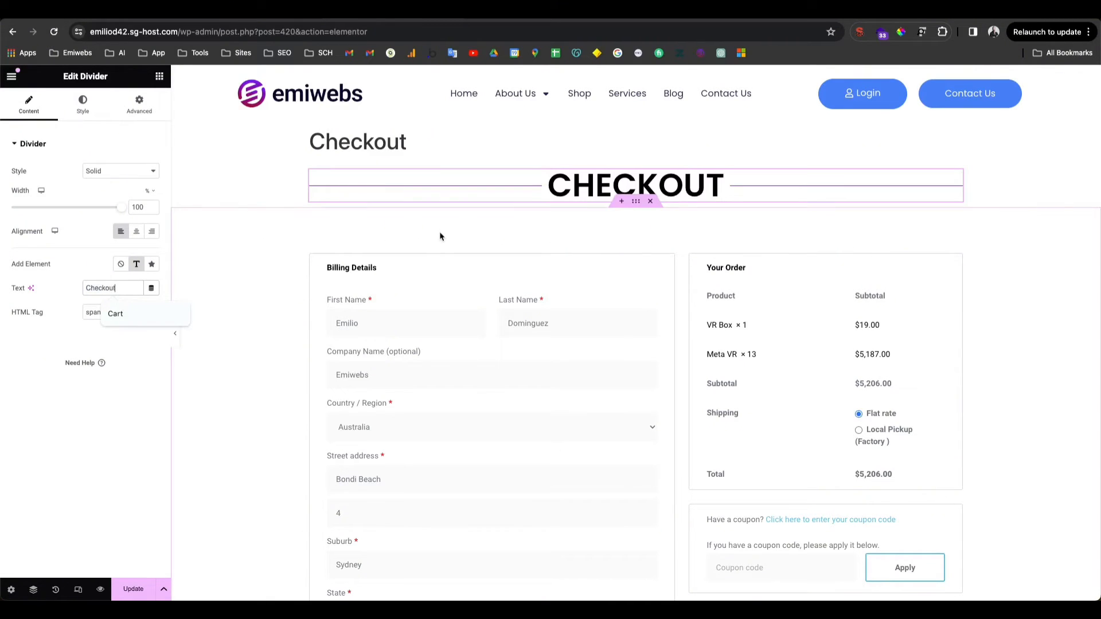
Step: Copy the Cart widget from the Cart page and try to paste its style onto the new Checkout widget
scroll(458, 242, down, 15)
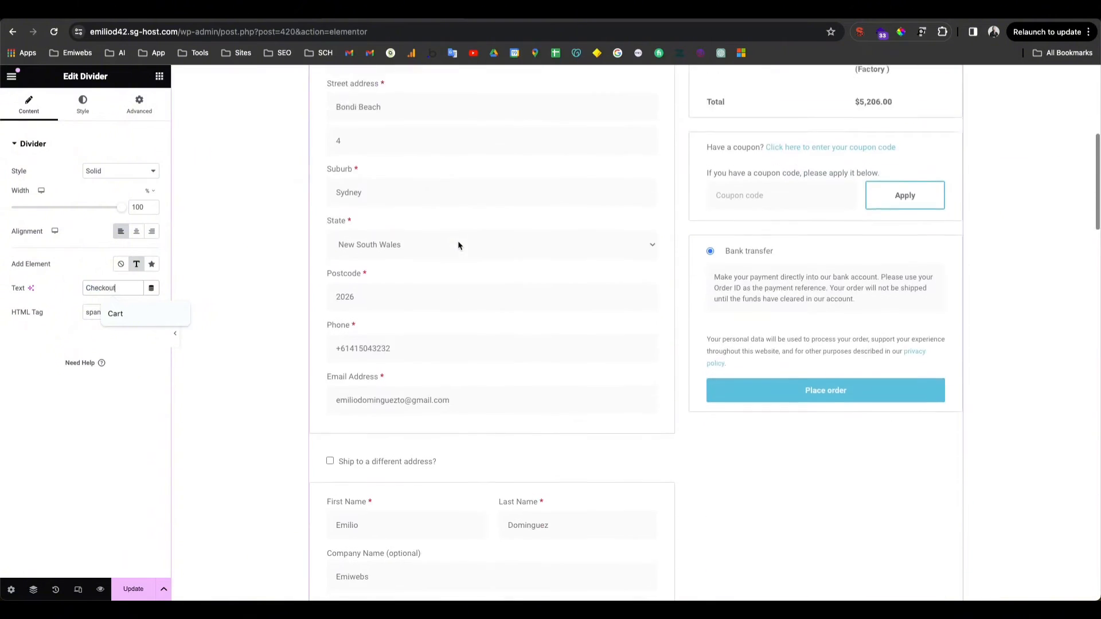
scroll(457, 244, up, 10)
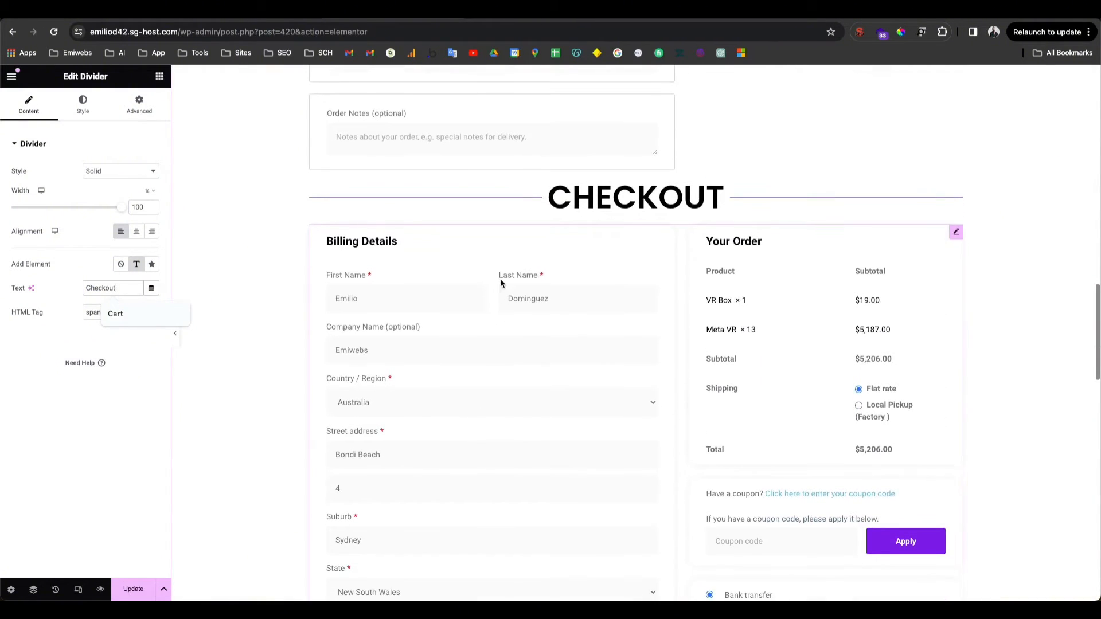
right_click(507, 290)
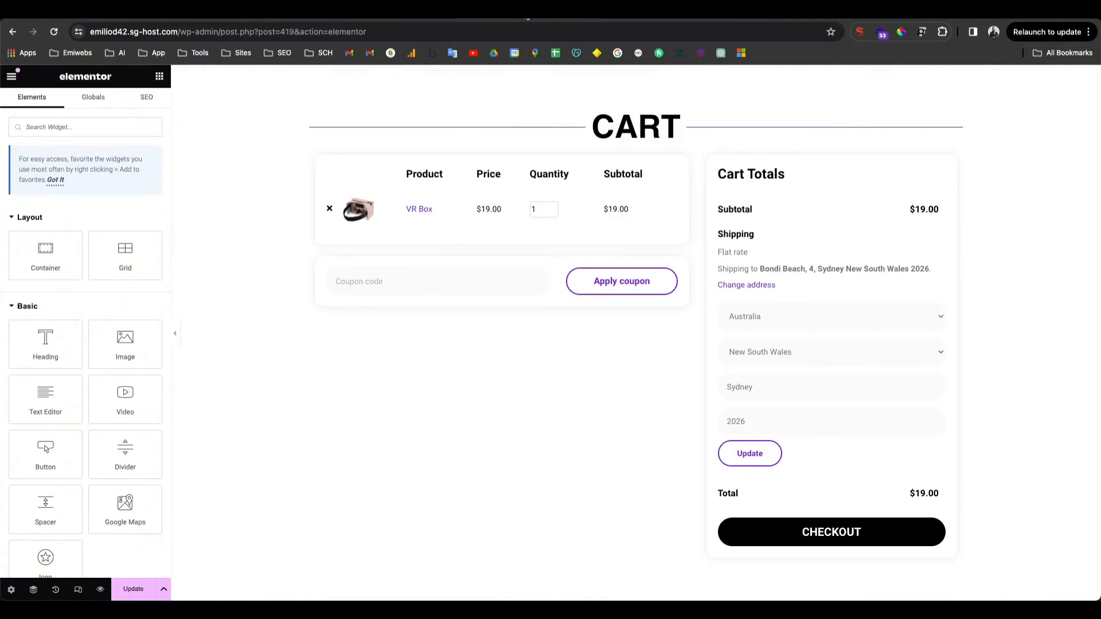
right_click(517, 205)
click(526, 258)
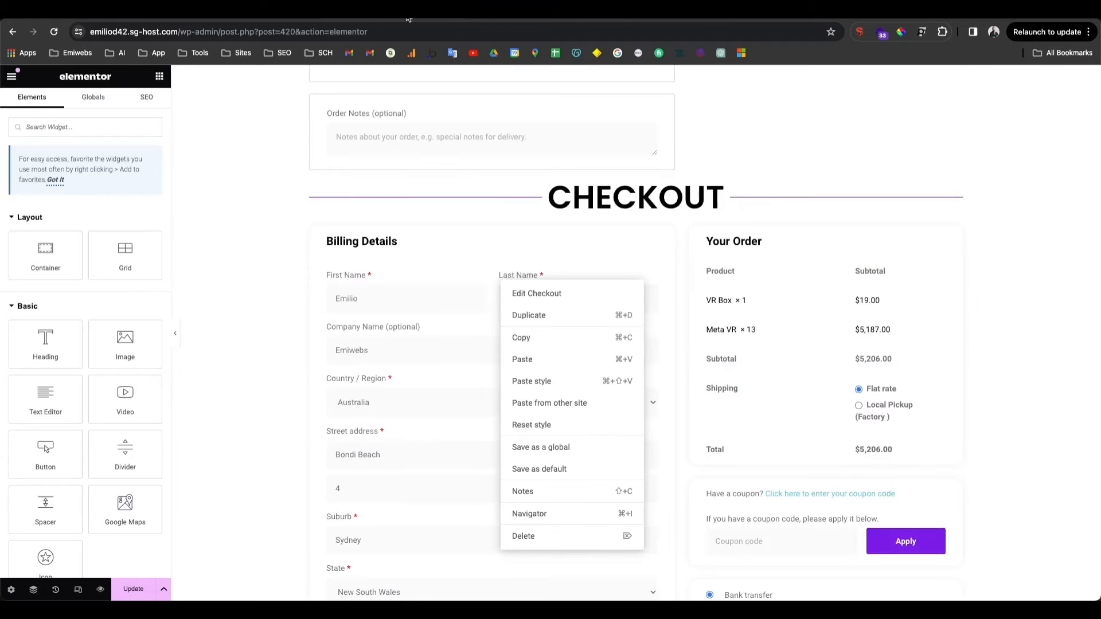
scroll(494, 190, up, 20)
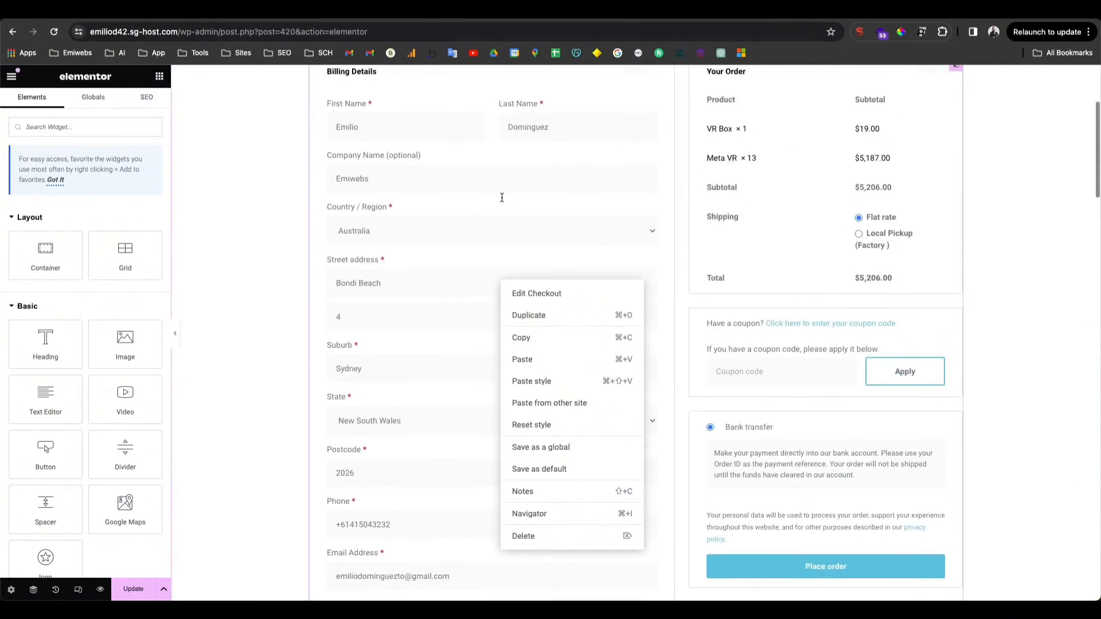
click(398, 290)
right_click(398, 291)
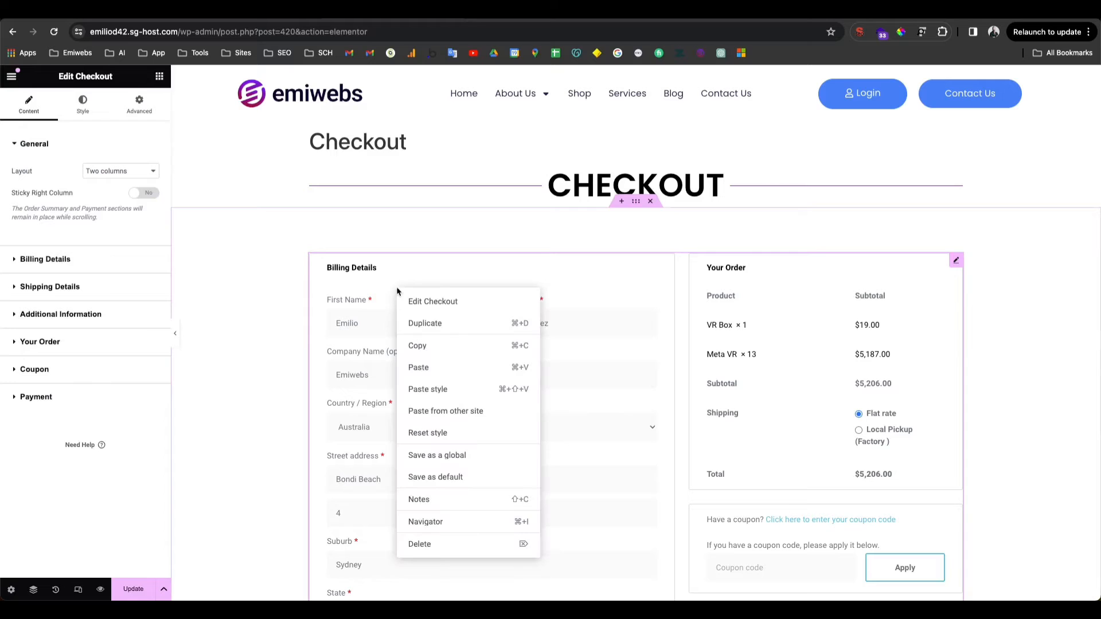
click(422, 388)
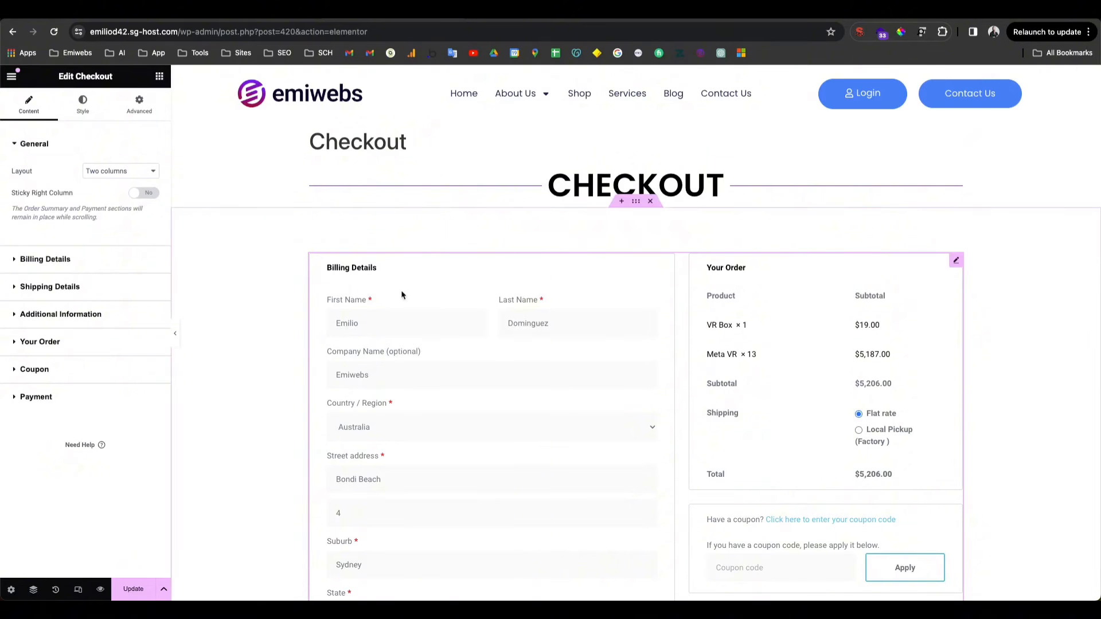
Step: Copy the already styled Checkout widget lower on the page, paste its style onto the new Checkout widget, and review the form
scroll(476, 324, down, 4)
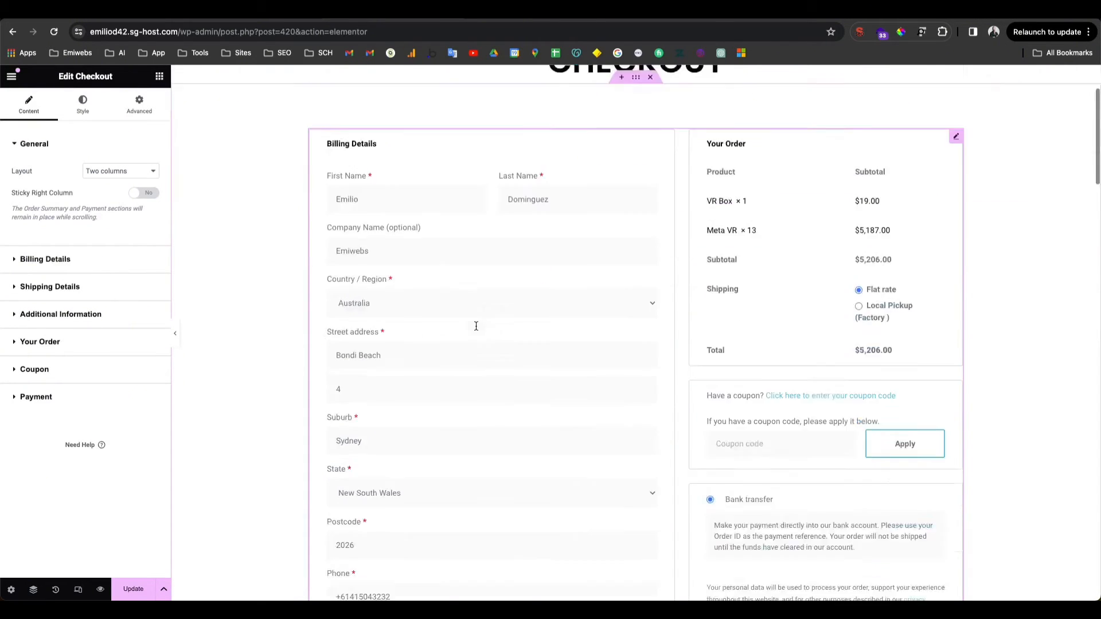
scroll(476, 325, up, 1)
right_click(494, 269)
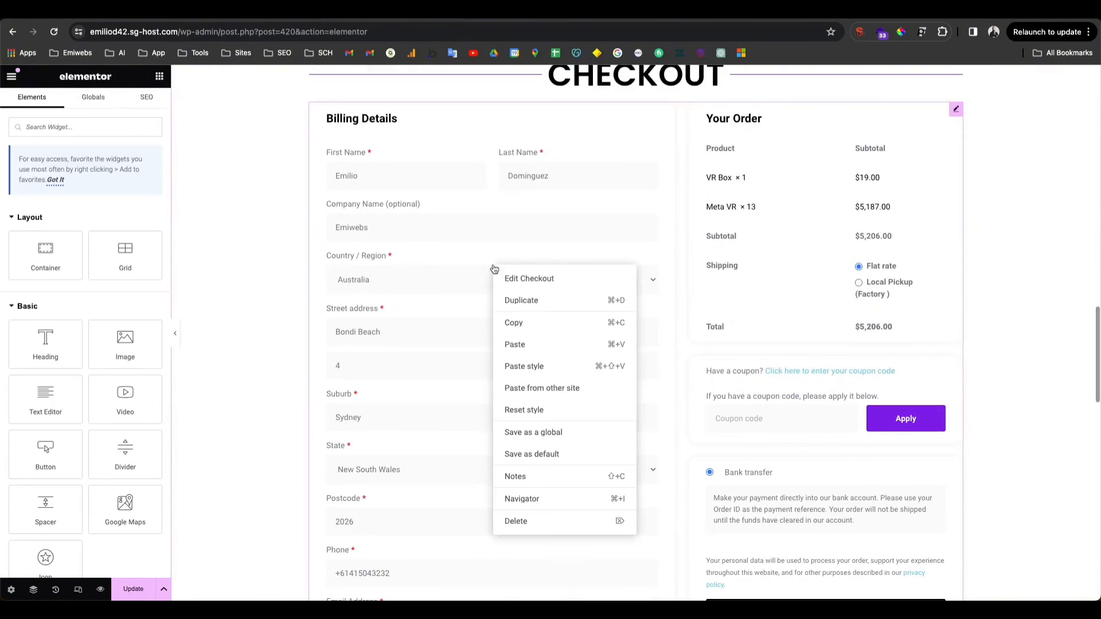
click(509, 322)
scroll(512, 327, down, 8)
scroll(514, 321, up, 10)
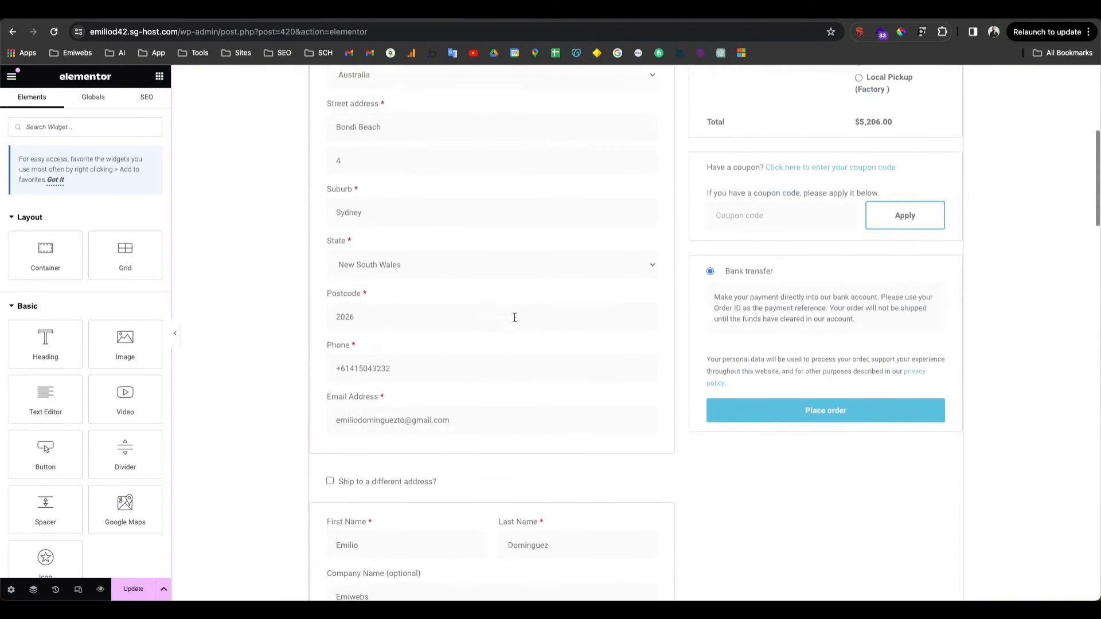
right_click(459, 301)
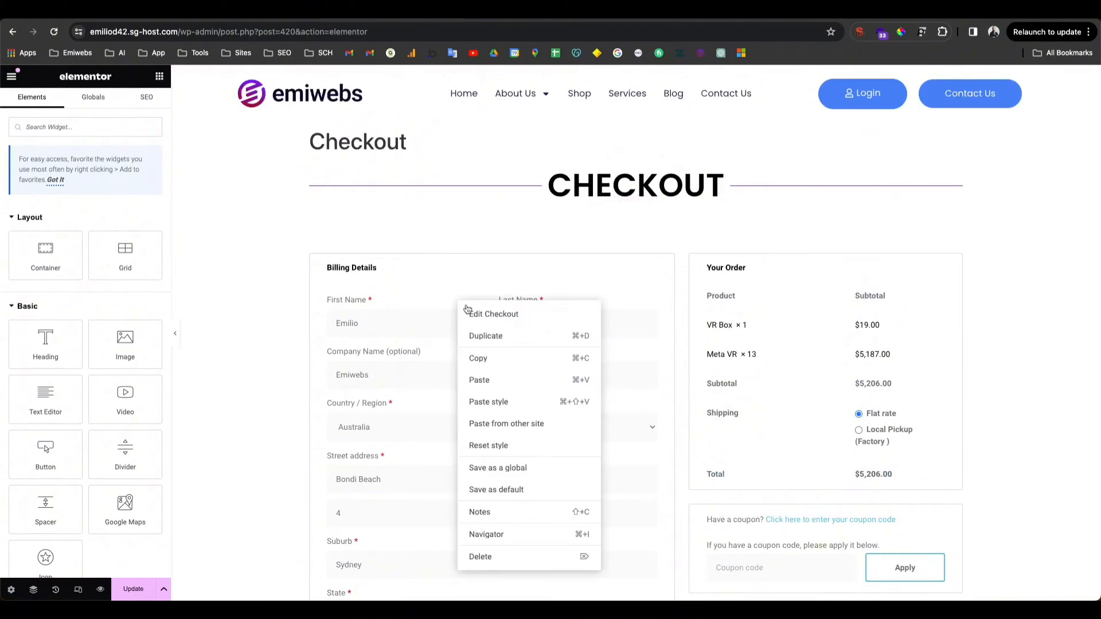
click(471, 402)
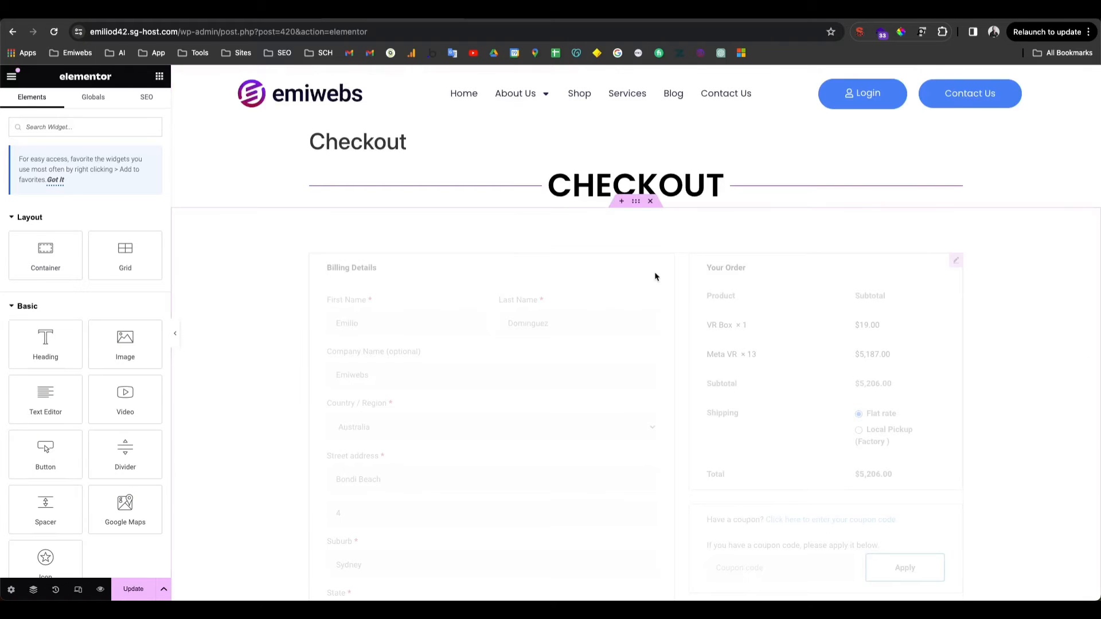
scroll(410, 322, down, 8)
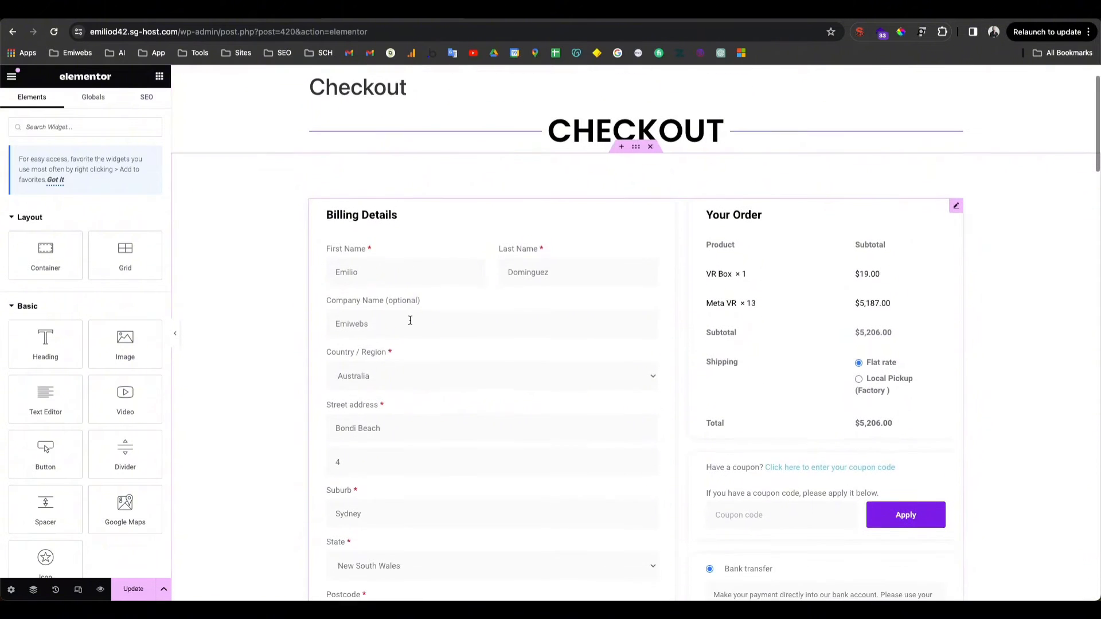
scroll(410, 324, up, 4)
scroll(411, 324, up, 4)
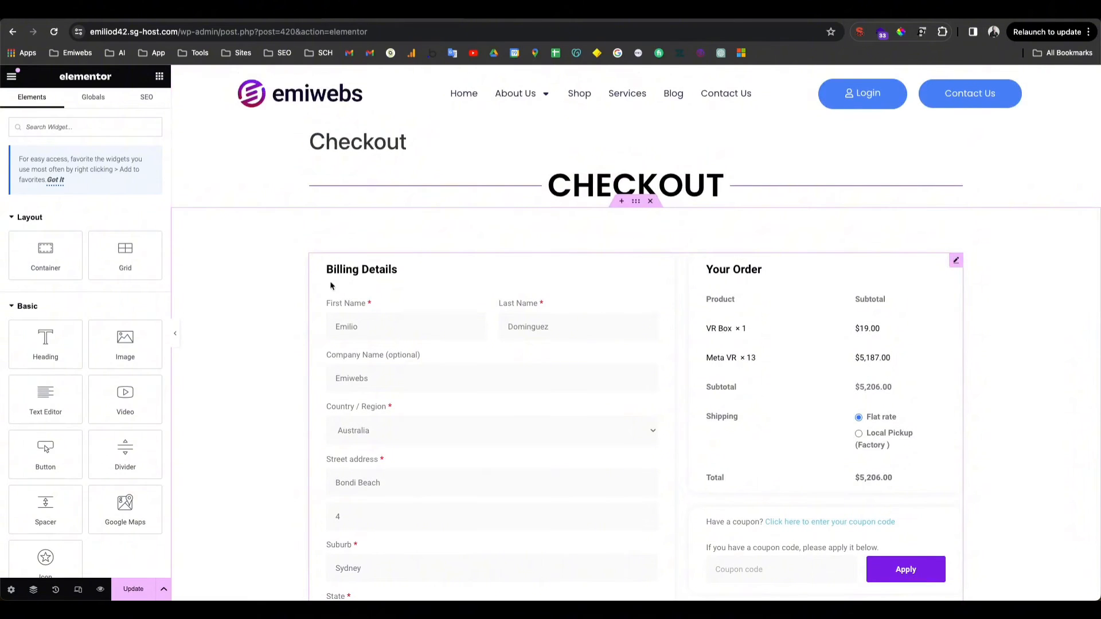
Step: Look up the Checkout widget in the widget library by searching "chec" and open the placed Checkout widget's settings
click(957, 263)
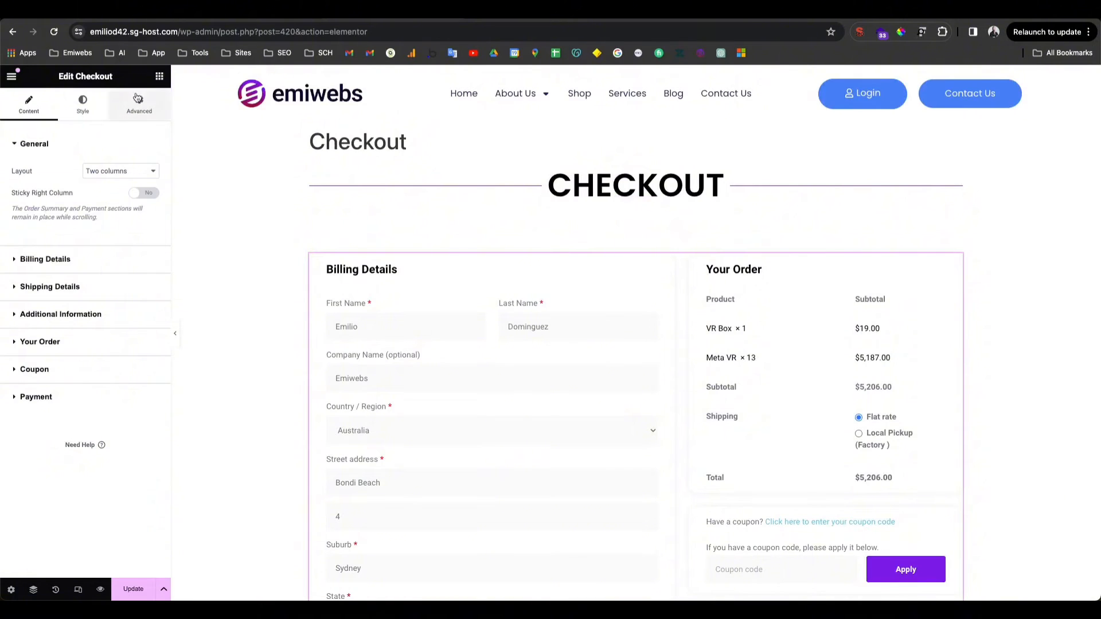
click(159, 76)
click(98, 123)
text(chec)
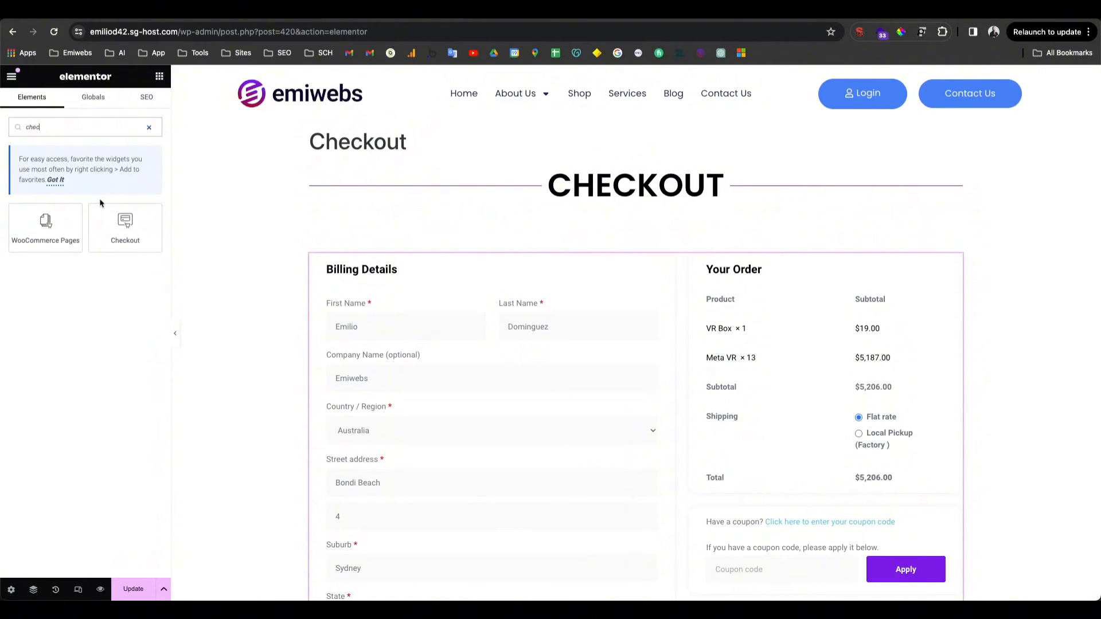
drag(104, 225, 434, 270)
click(434, 270)
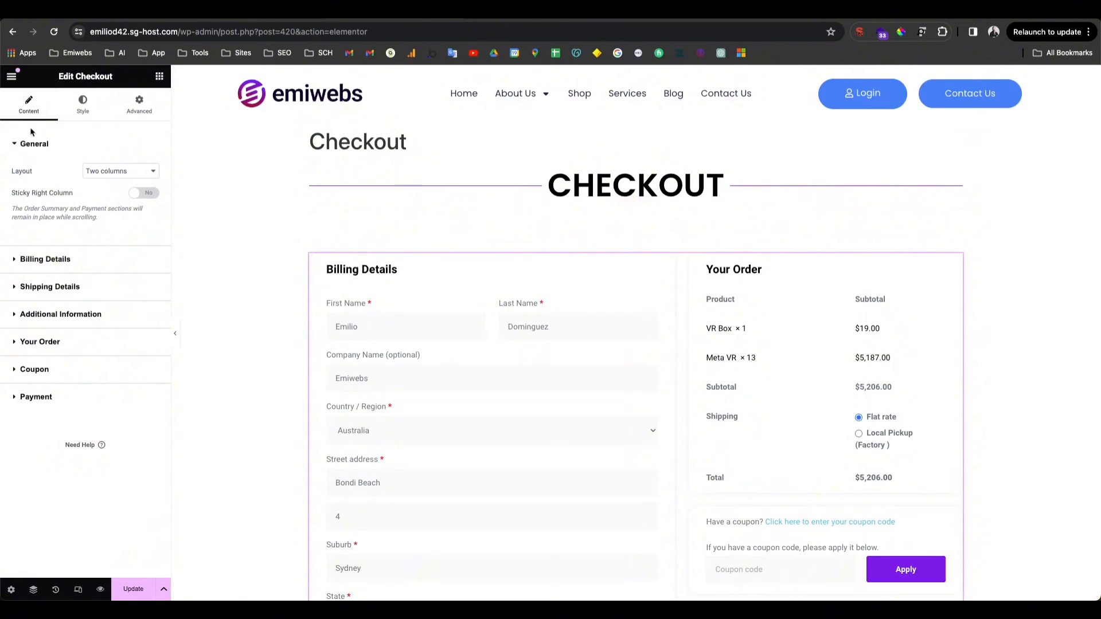
Step: Preview the Checkout widget in the One column layout, review the form, and restore the Two columns layout
click(141, 172)
click(141, 182)
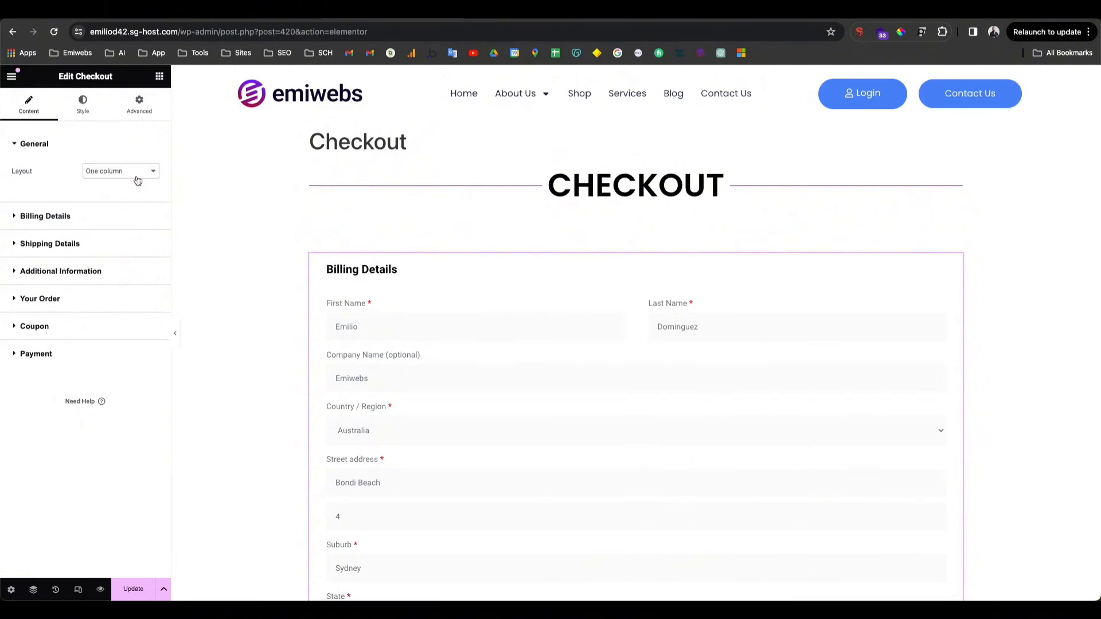
scroll(660, 429, down, 15)
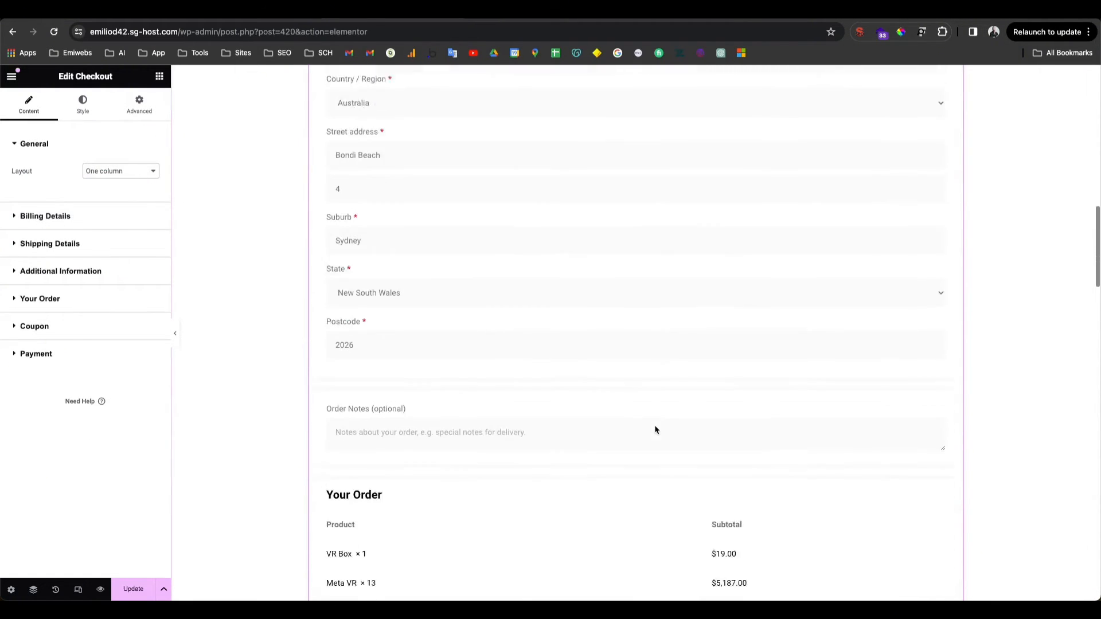
scroll(656, 430, down, 5)
scroll(656, 428, up, 15)
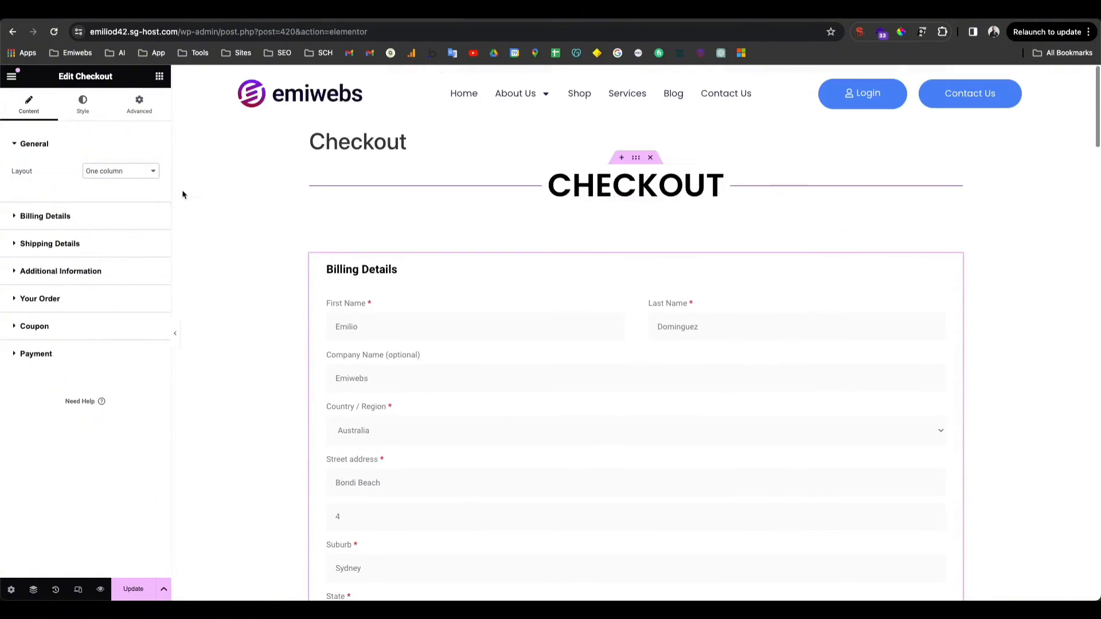
click(128, 175)
click(124, 159)
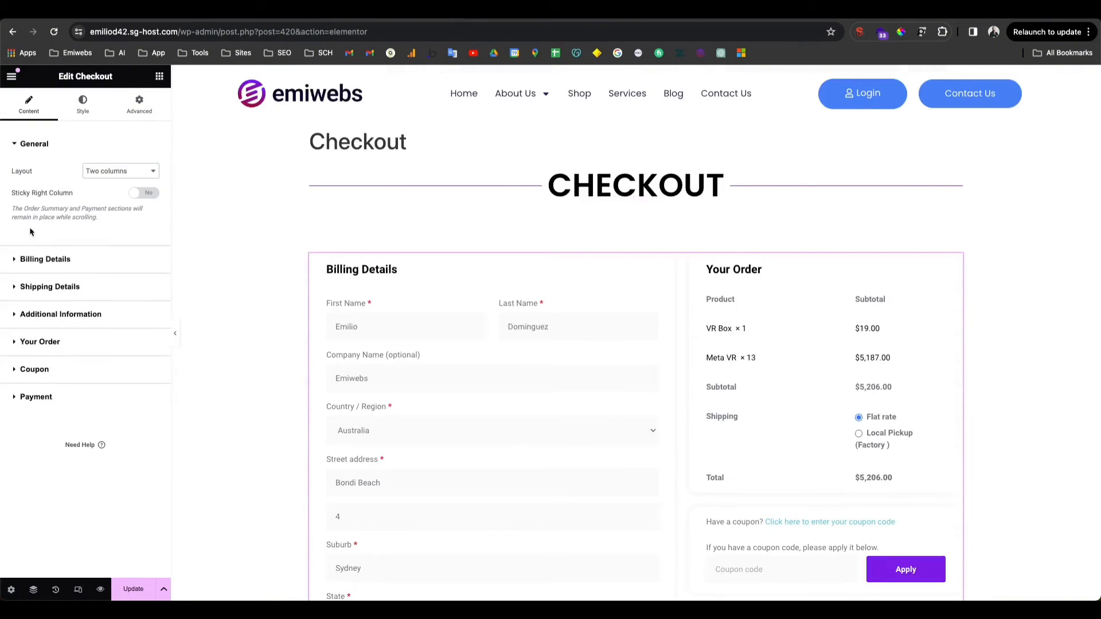
Step: Examine the Billing Details settings and the label and placeholder options of the First Name form item
click(45, 261)
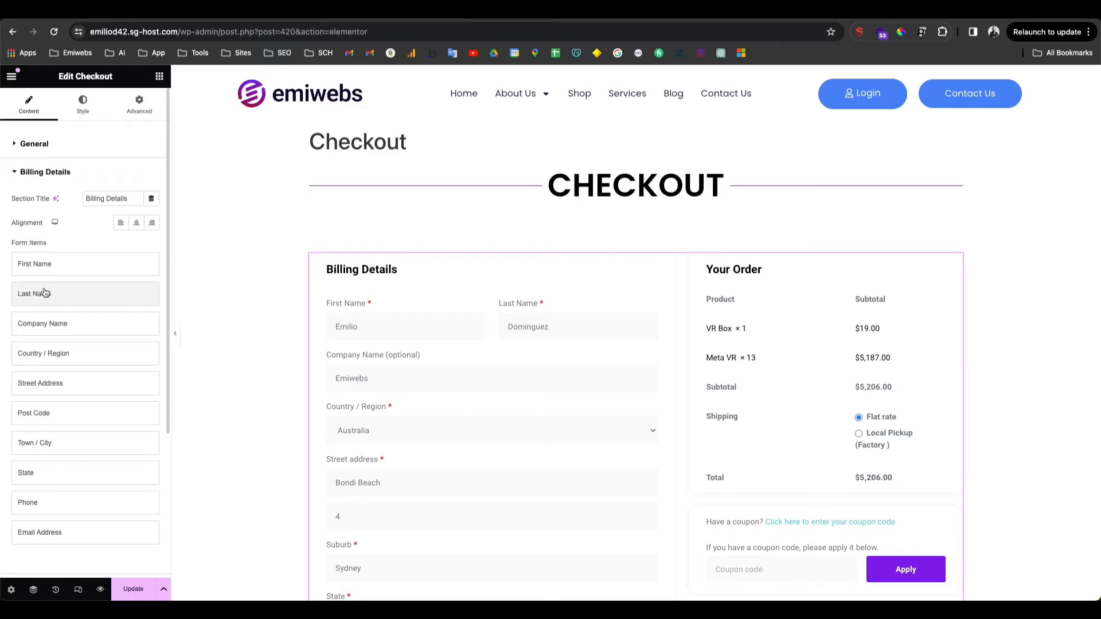
scroll(44, 293, down, 4)
scroll(45, 294, up, 4)
click(65, 265)
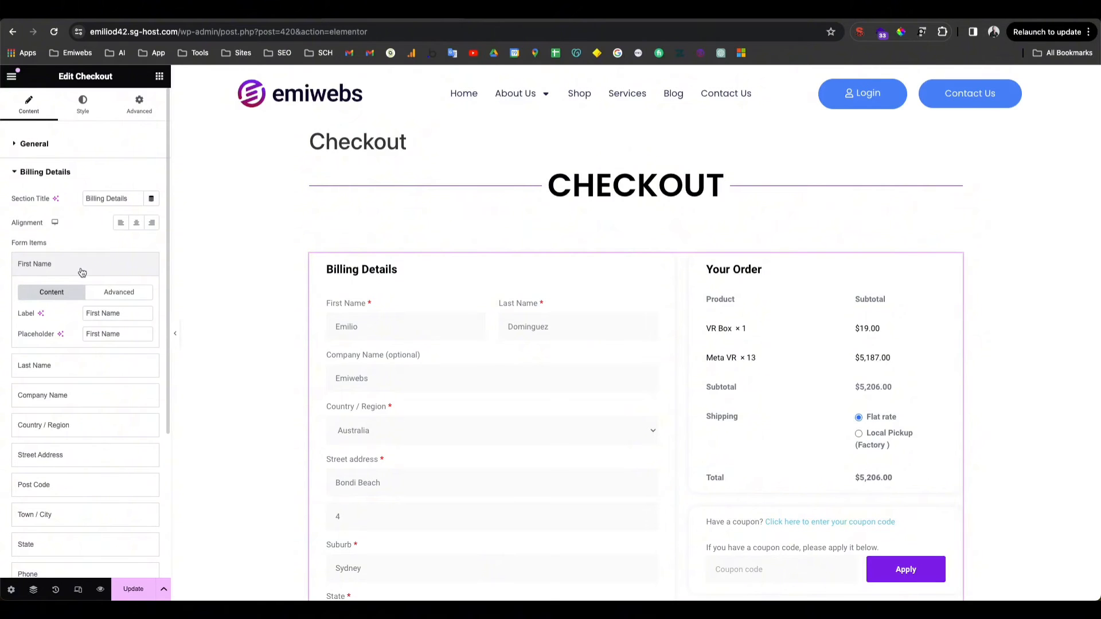
click(81, 270)
click(50, 270)
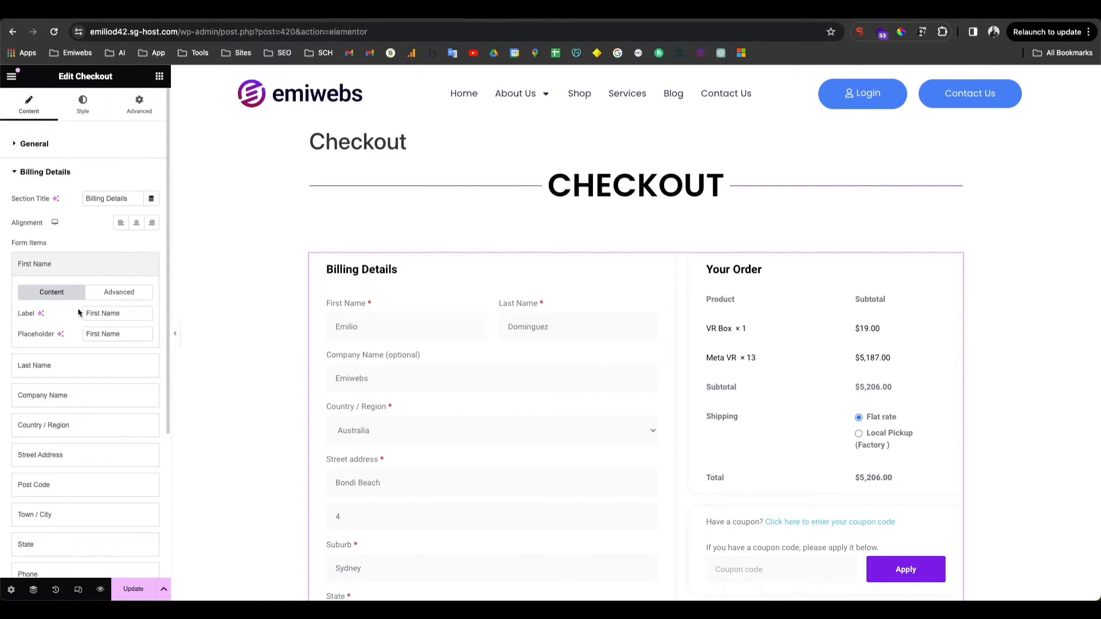
click(86, 272)
scroll(86, 271, down, 2)
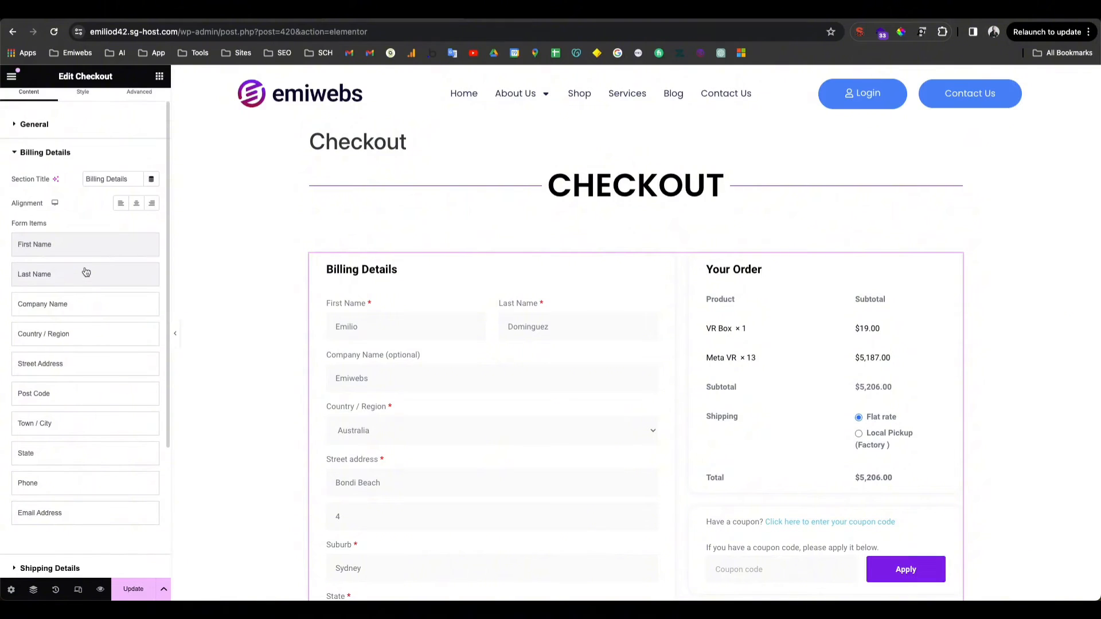
click(70, 124)
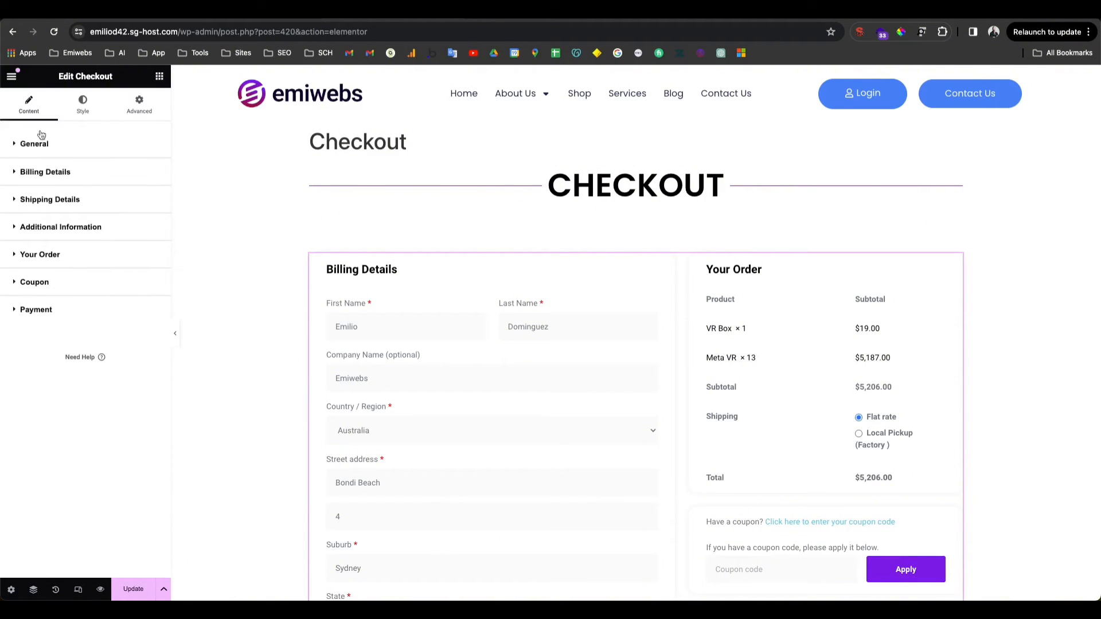
Step: Check the Shipping Details settings, and try hiding the Additional Information section before showing it again
click(48, 203)
click(47, 206)
click(43, 228)
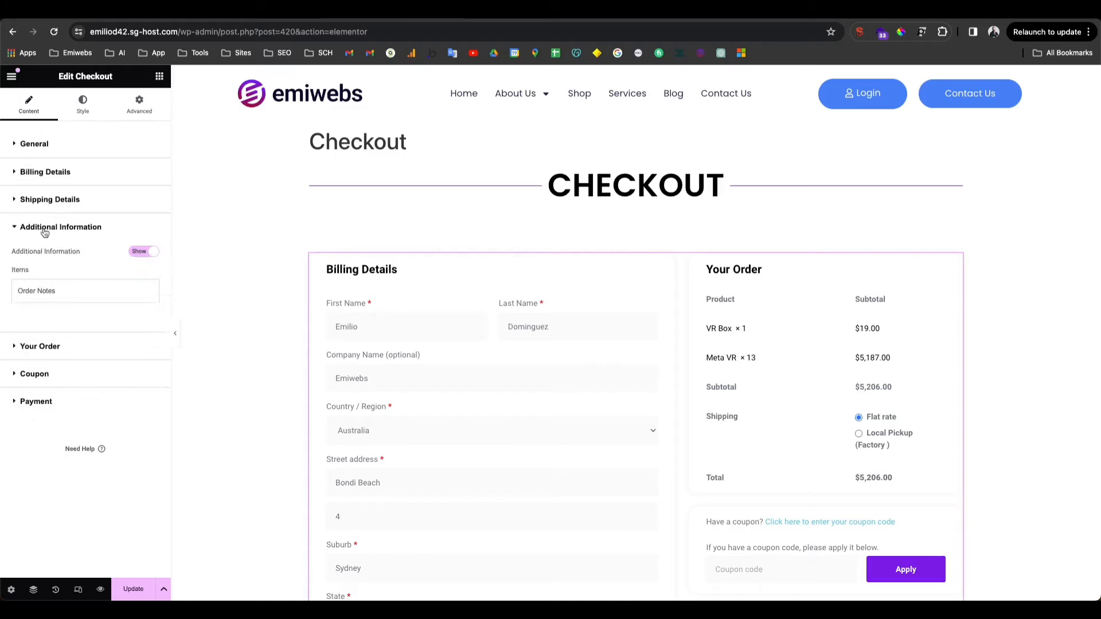
click(143, 253)
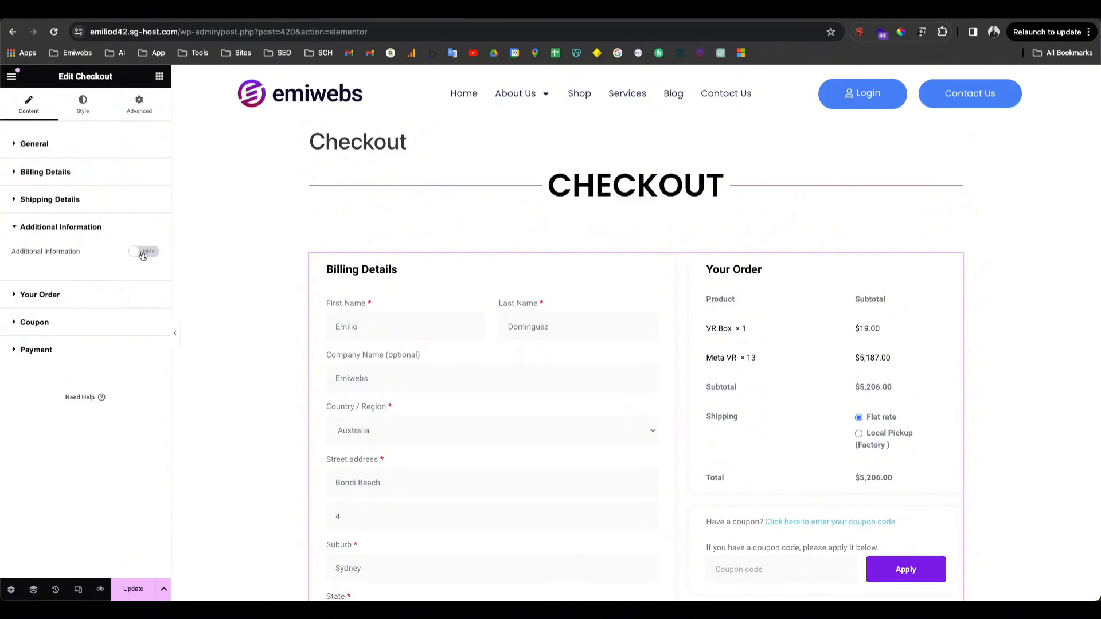
scroll(435, 345, down, 6)
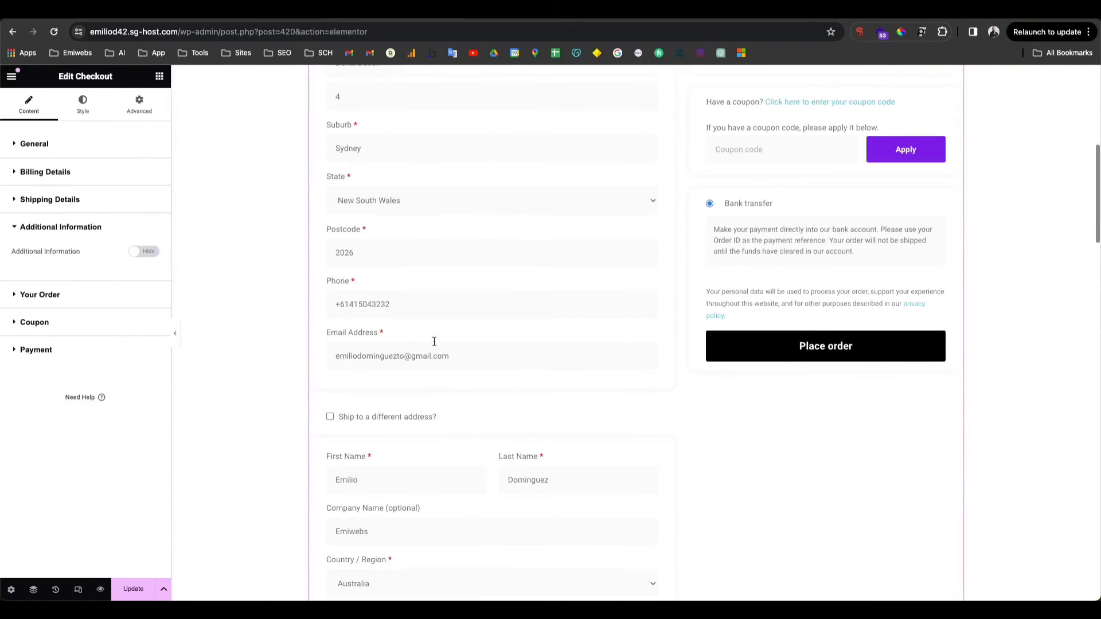
click(151, 253)
click(133, 205)
click(131, 202)
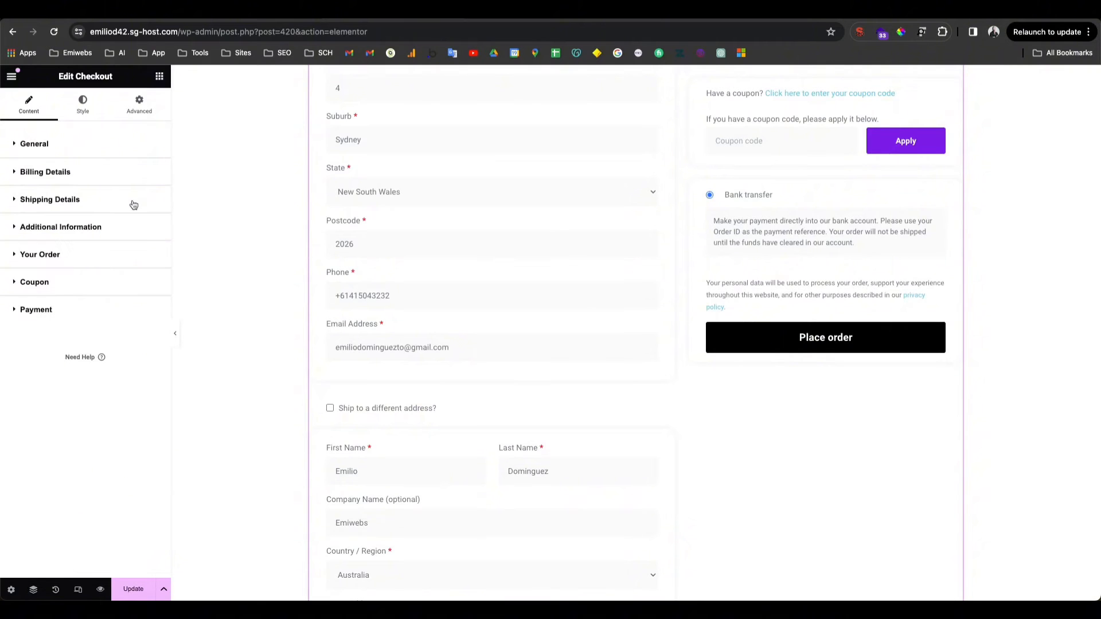
Step: Examine the section title and alignment options for the Your Order part of the Checkout widget
click(100, 254)
scroll(774, 241, up, 5)
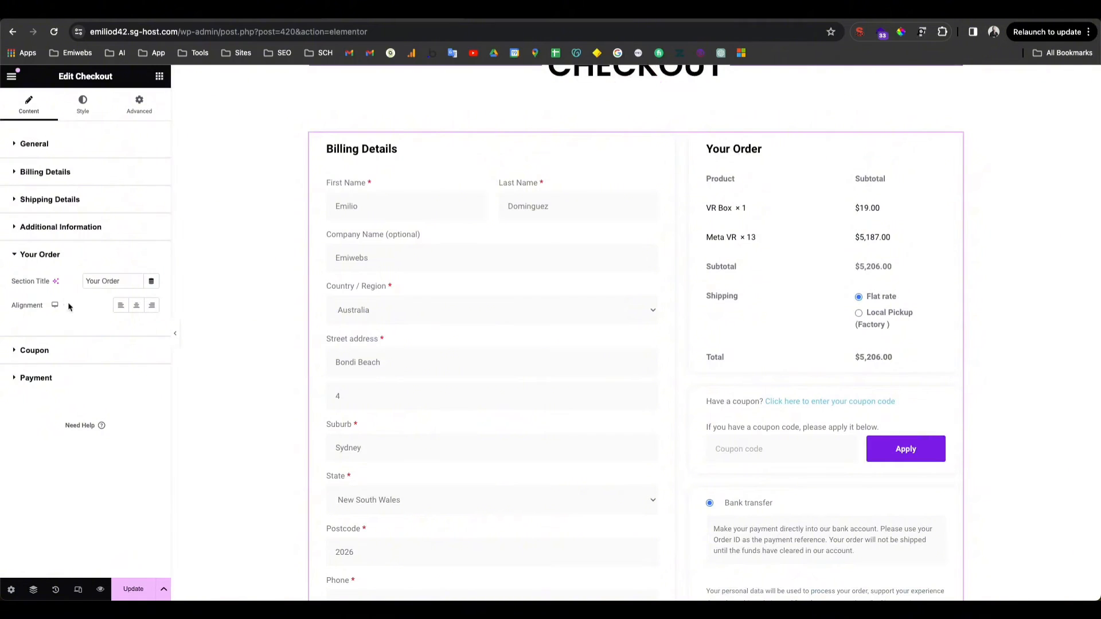
click(96, 261)
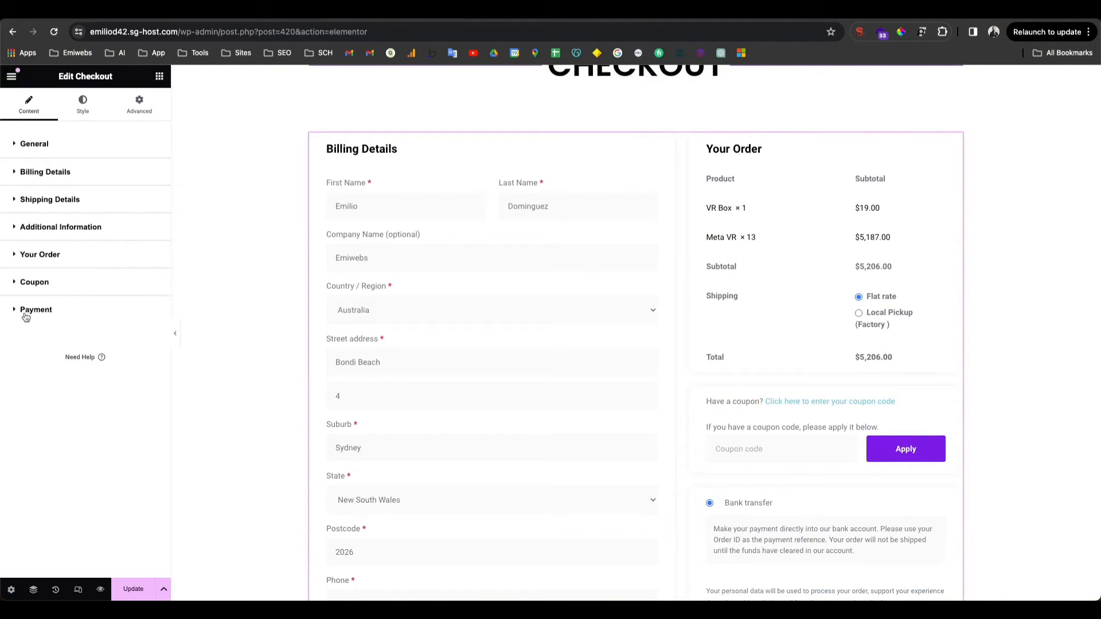
Step: Hide the Checkout widget's coupon section, show it again, and open the Payment settings
click(52, 287)
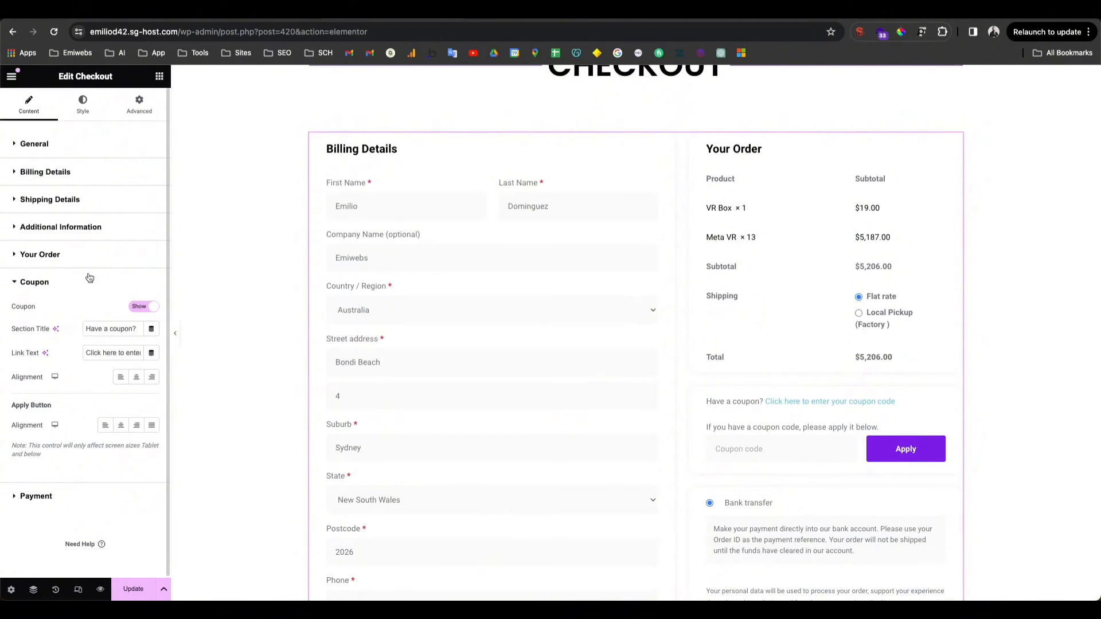
click(142, 308)
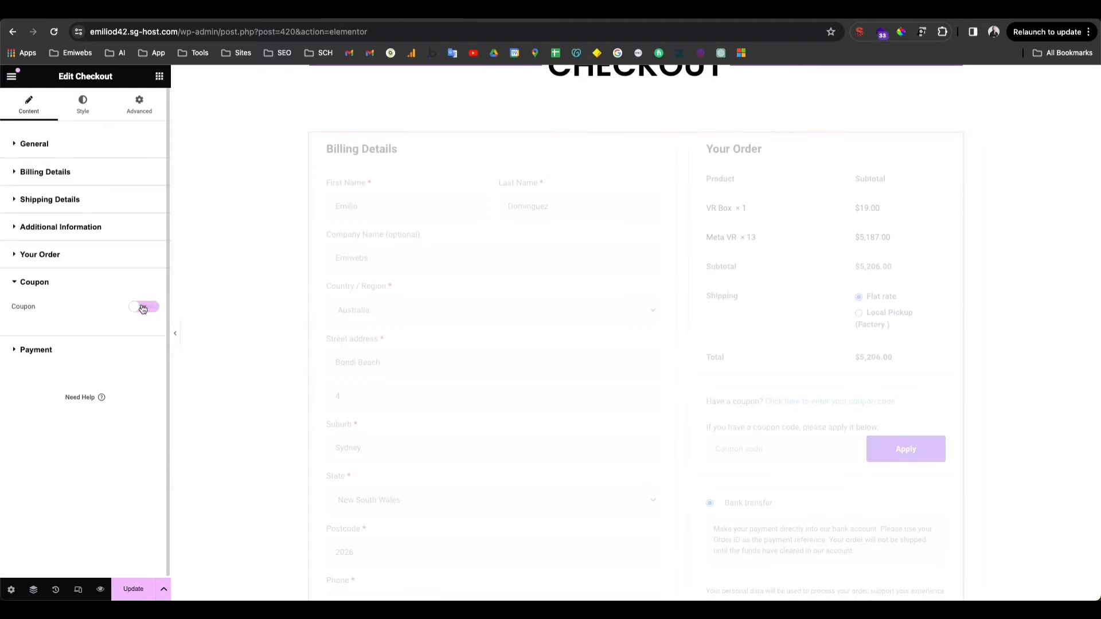
click(142, 308)
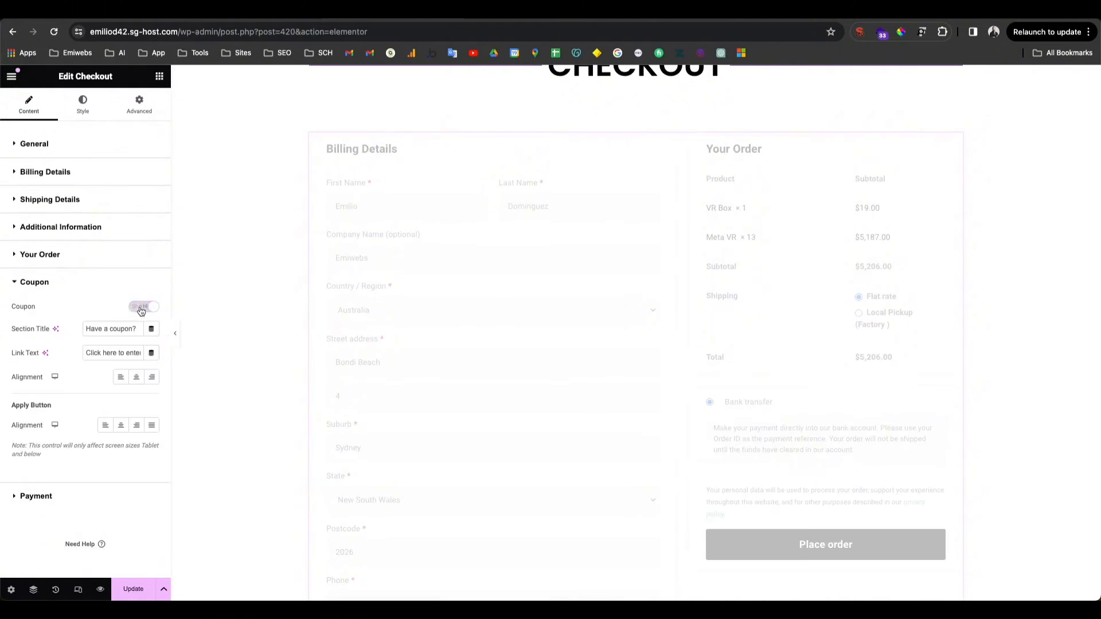
click(55, 504)
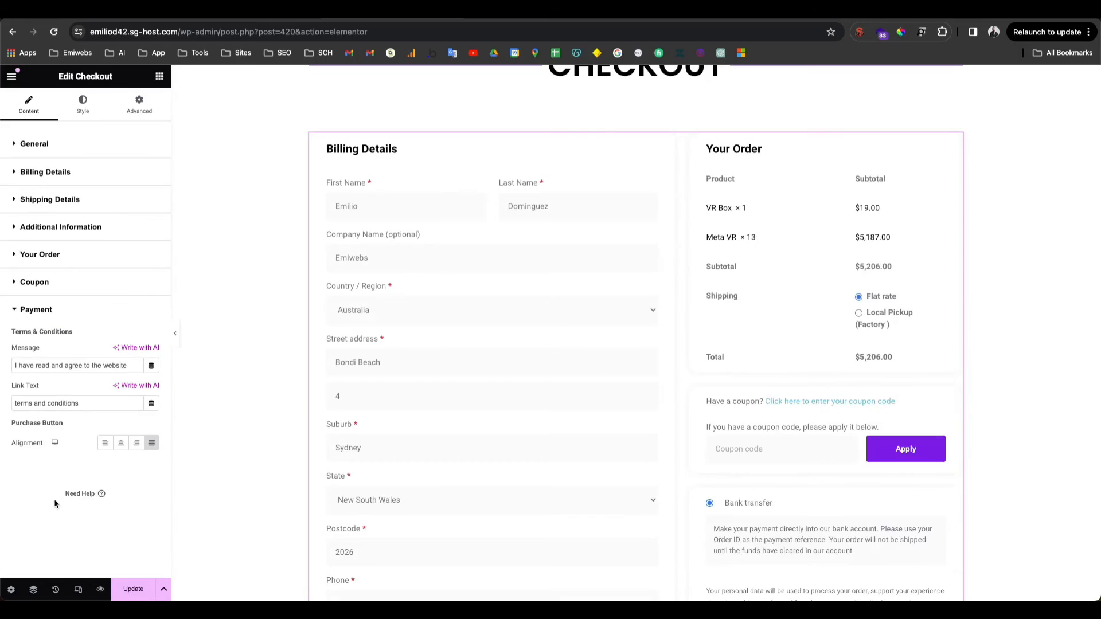
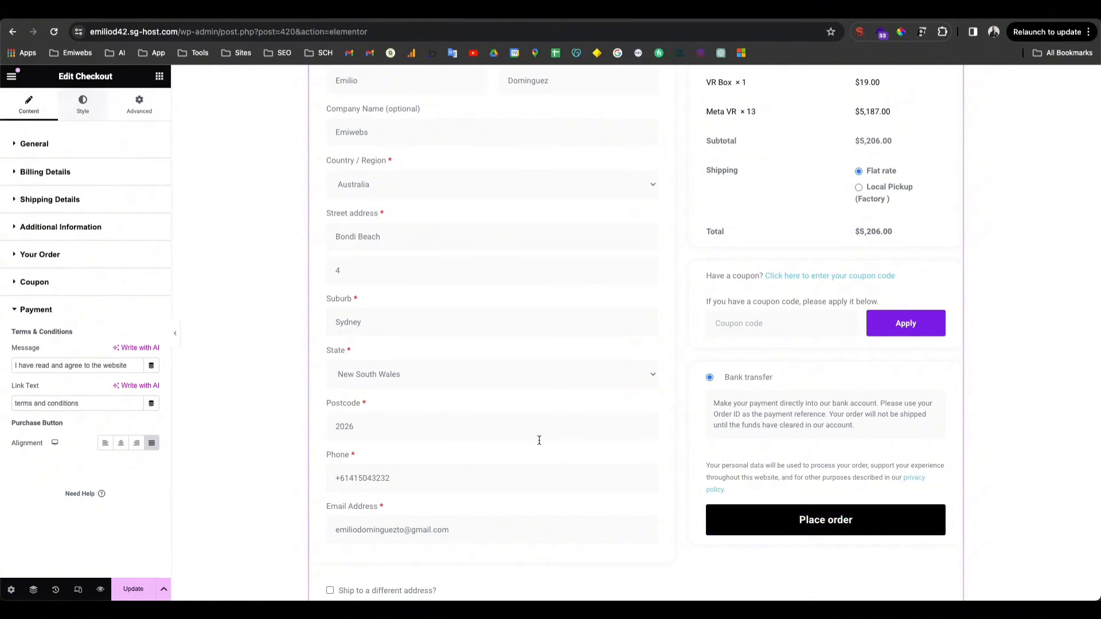
Step: Examine the Sections and Typography style settings of the Checkout widget
click(83, 104)
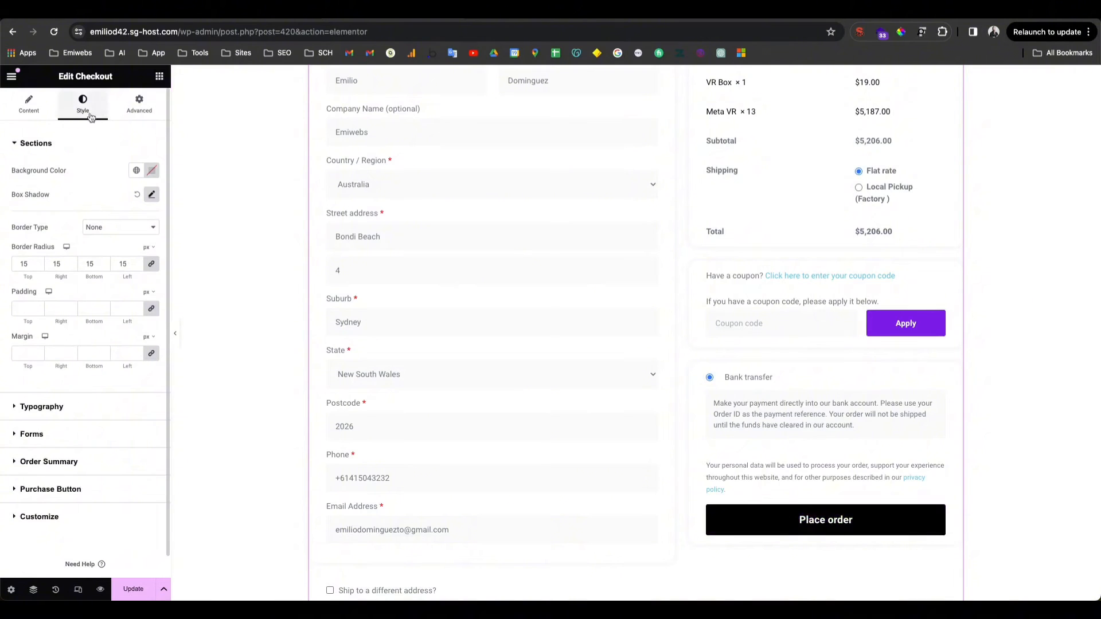
click(67, 146)
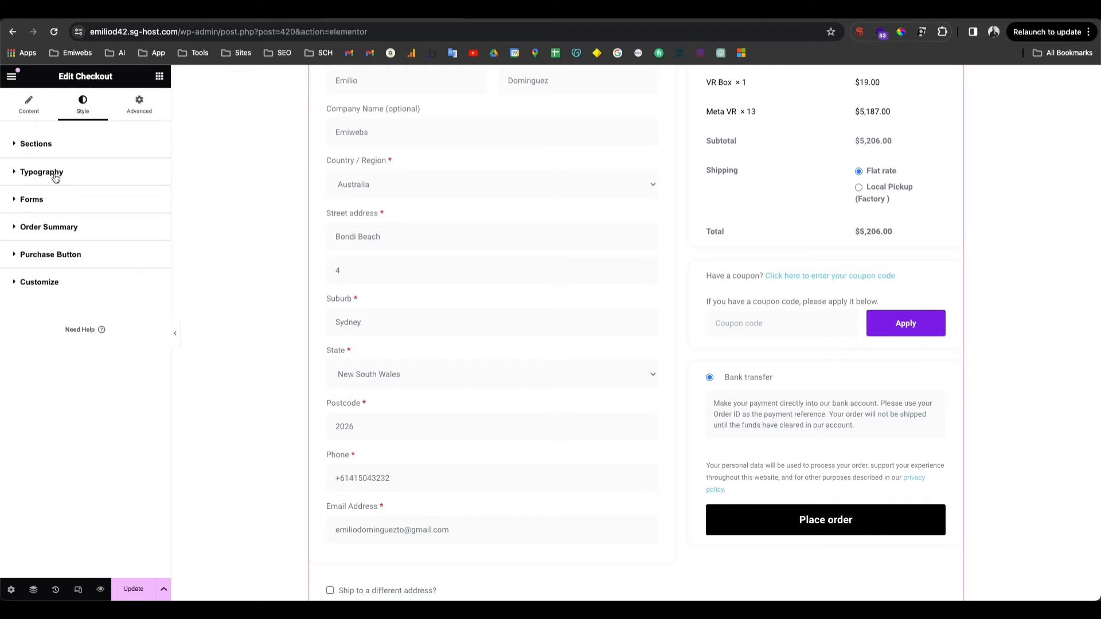
scroll(397, 223, up, 5)
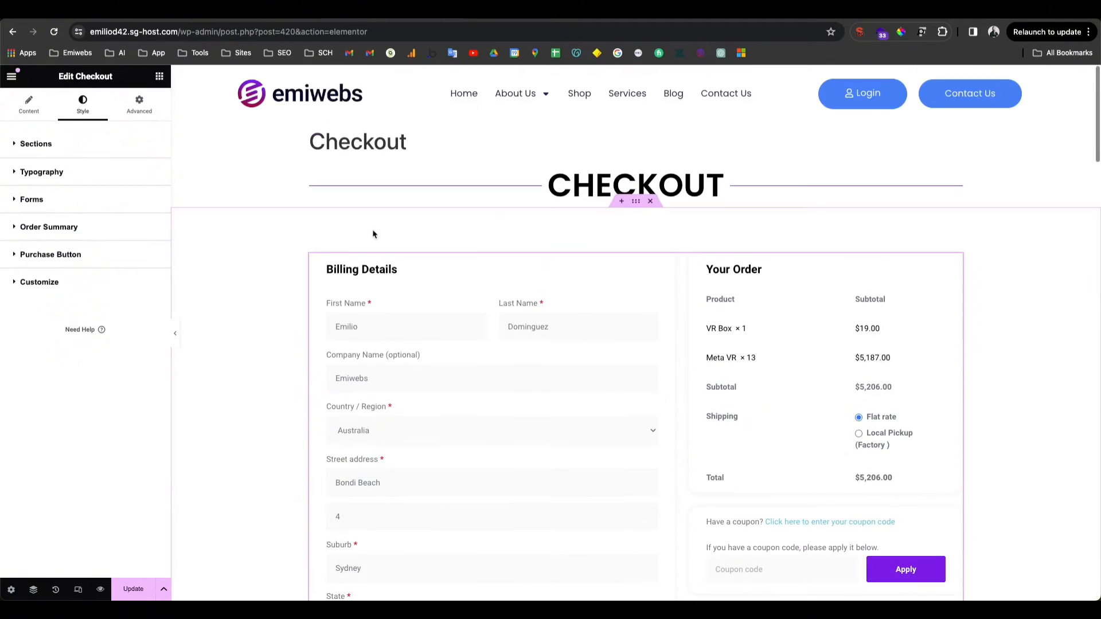
click(33, 154)
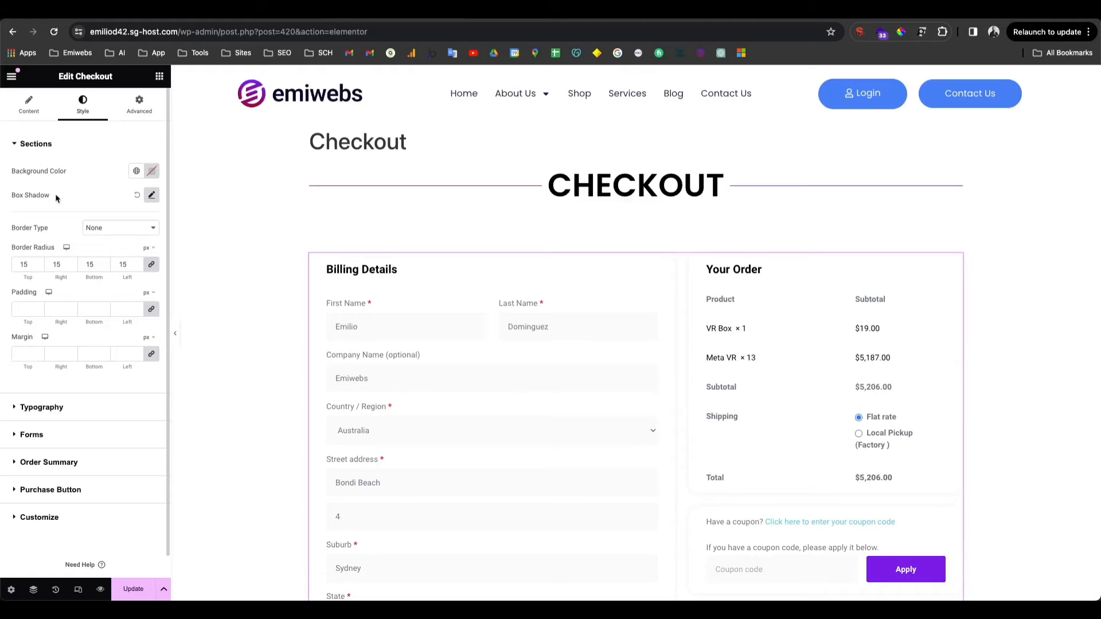
click(52, 148)
click(38, 179)
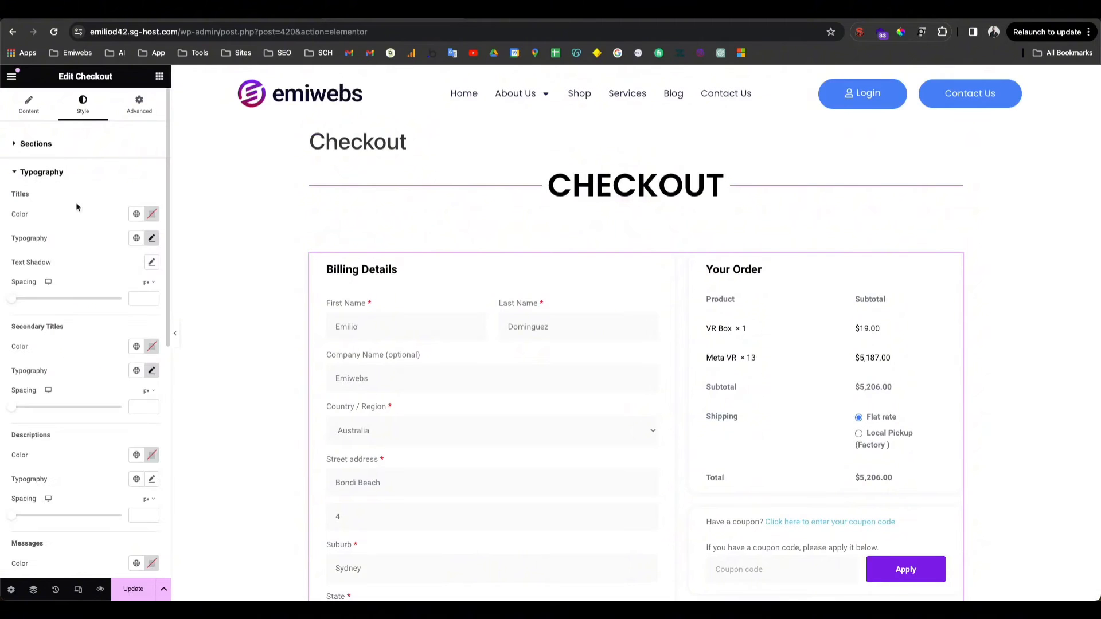
click(83, 167)
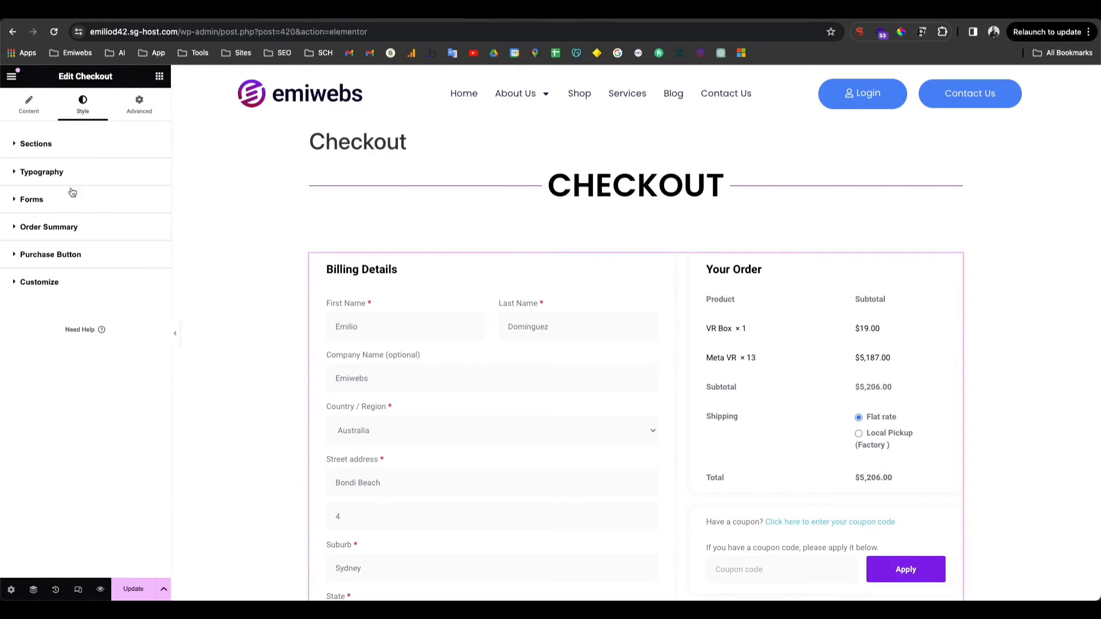
Step: Examine the Forms and Order Summary style settings against the checkout form and order table
click(64, 201)
scroll(505, 463, down, 1)
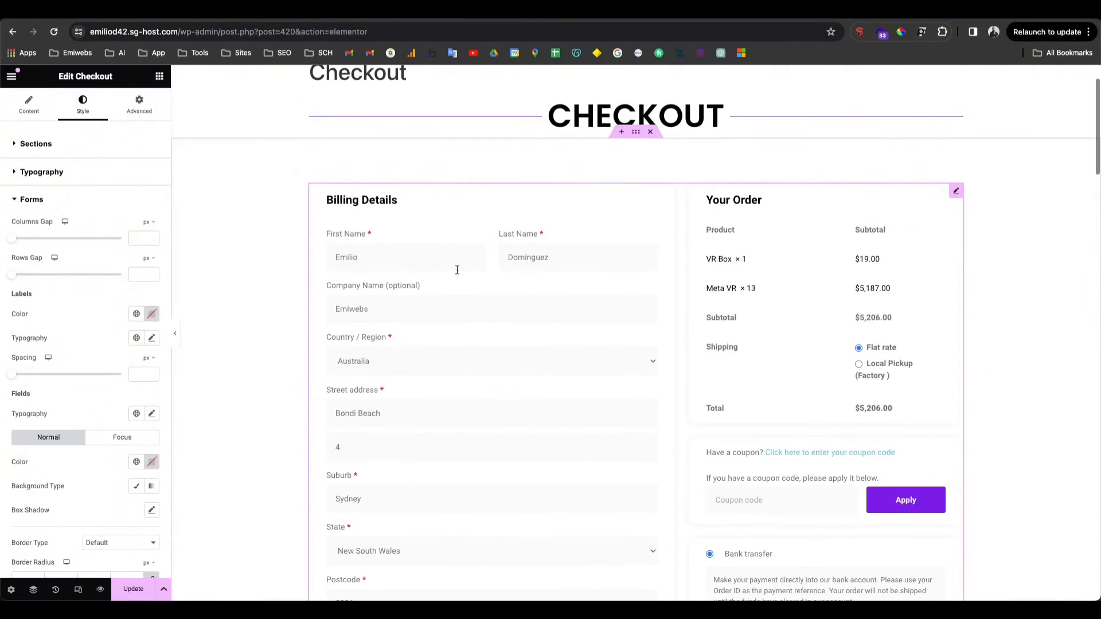
click(85, 204)
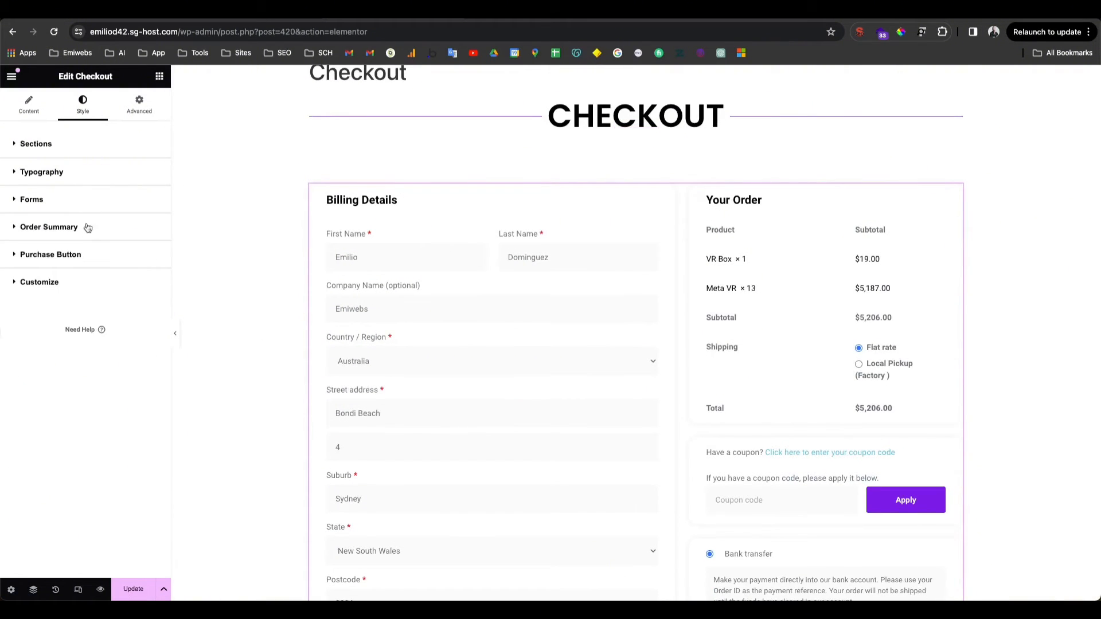
click(84, 231)
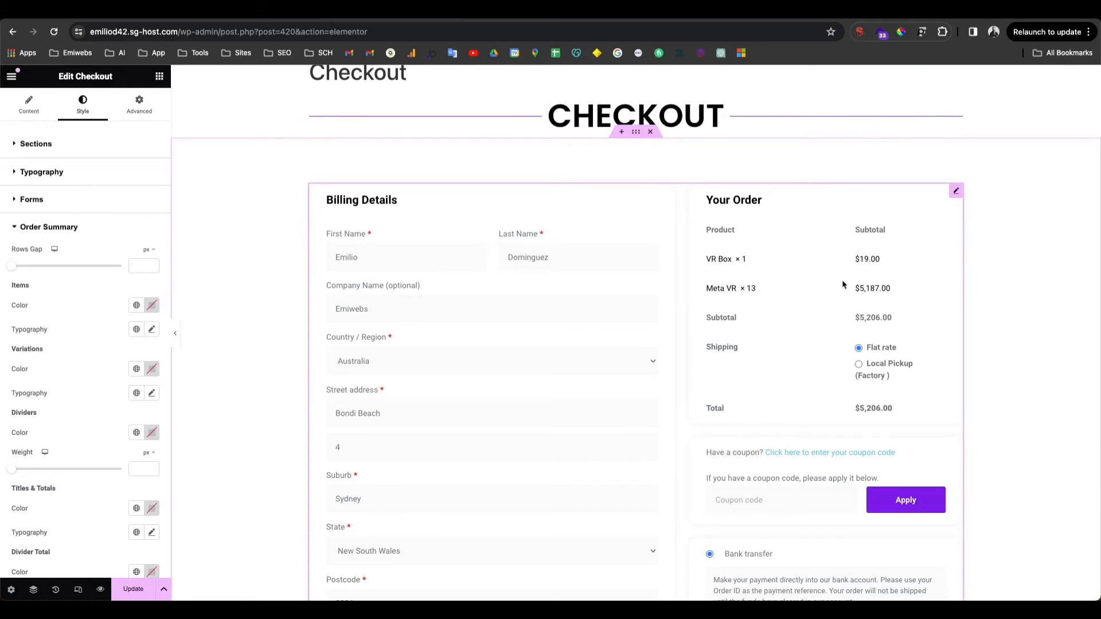
click(69, 230)
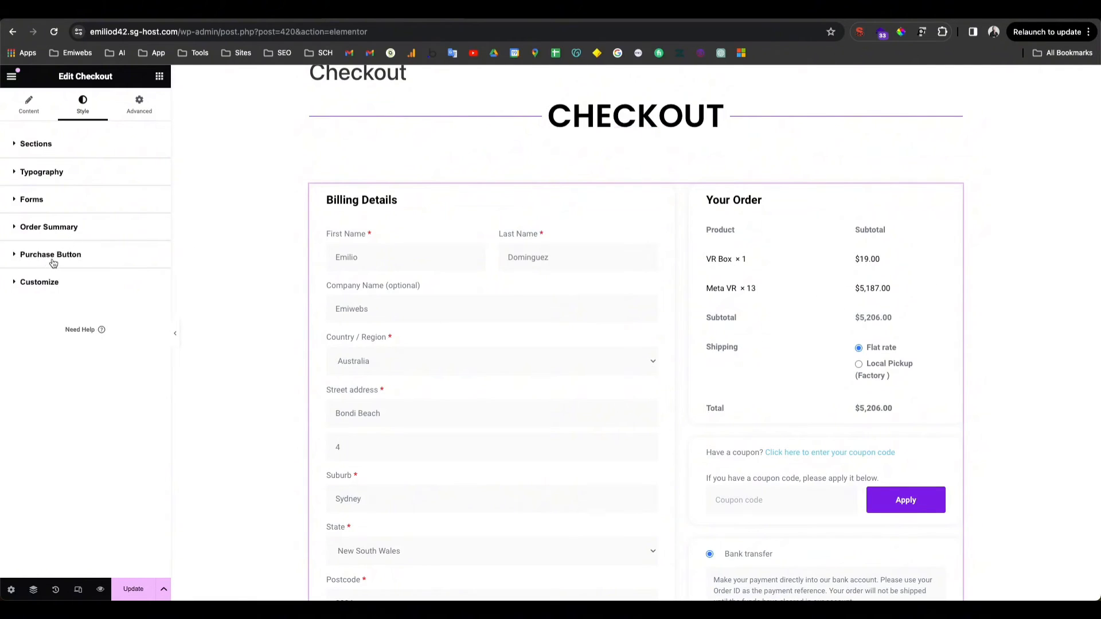
Step: Set the text transform of the Checkout widget's purchase button to Uppercase
click(53, 256)
scroll(688, 287, down, 8)
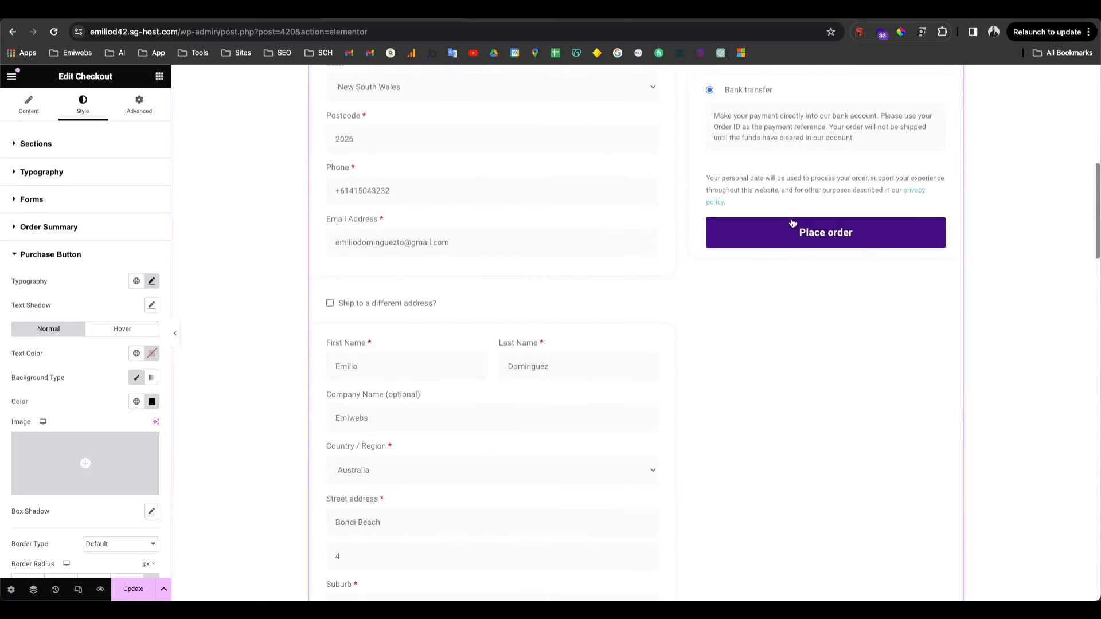
click(152, 281)
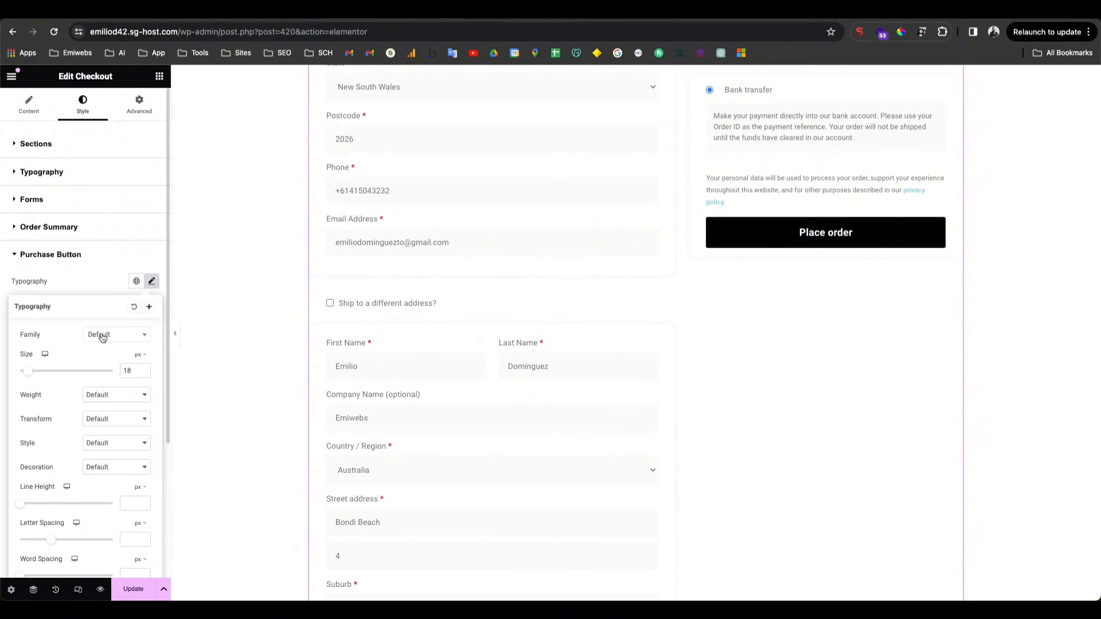
click(106, 404)
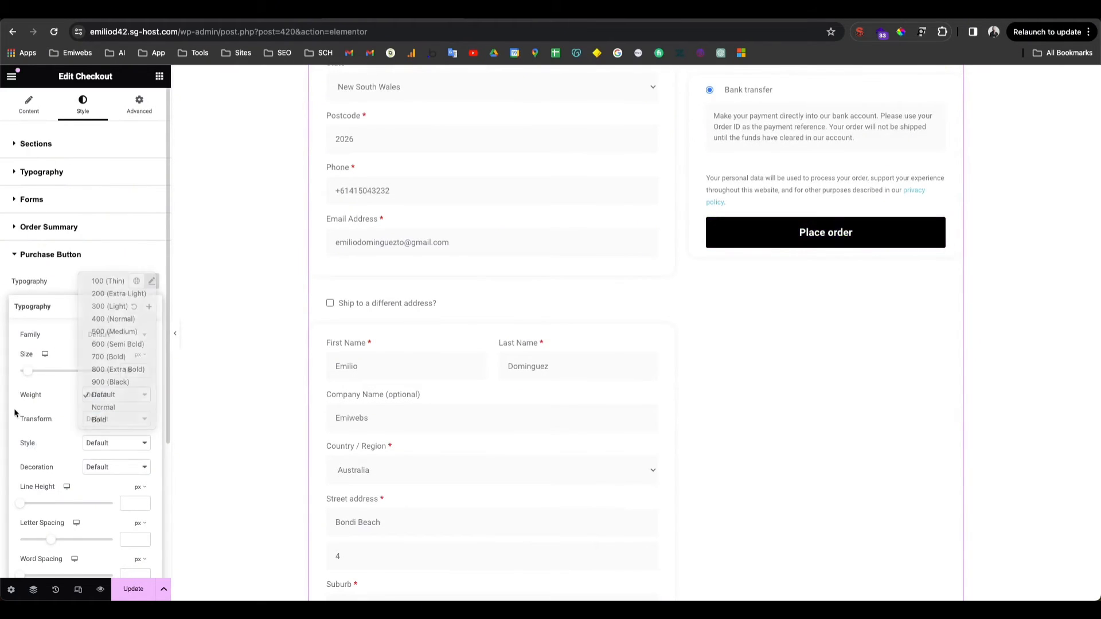
click(106, 395)
click(109, 419)
click(109, 432)
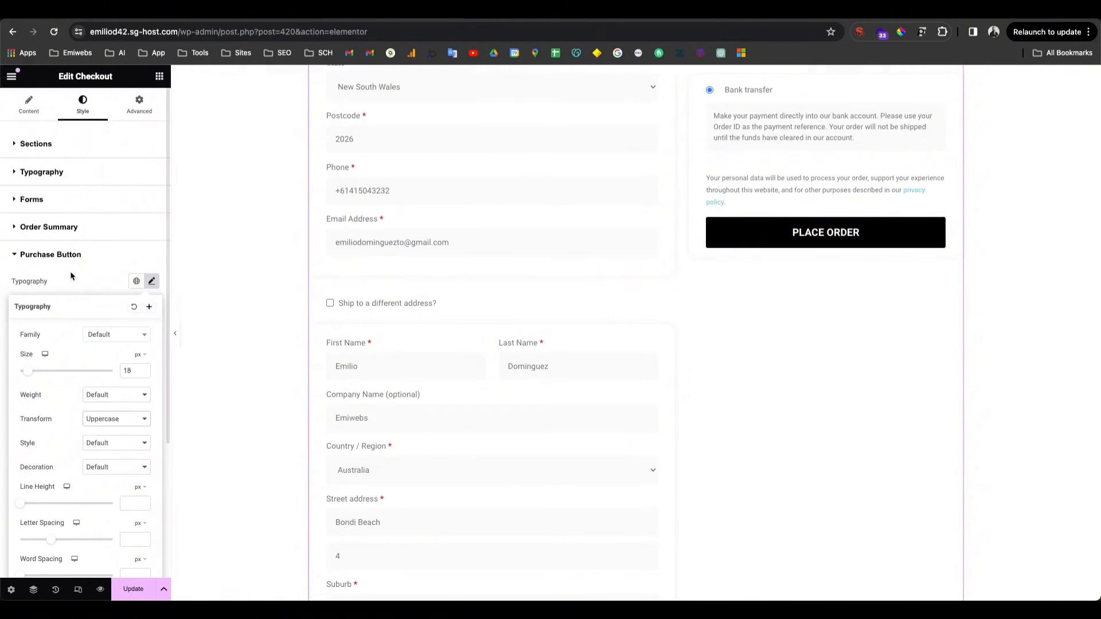
click(81, 280)
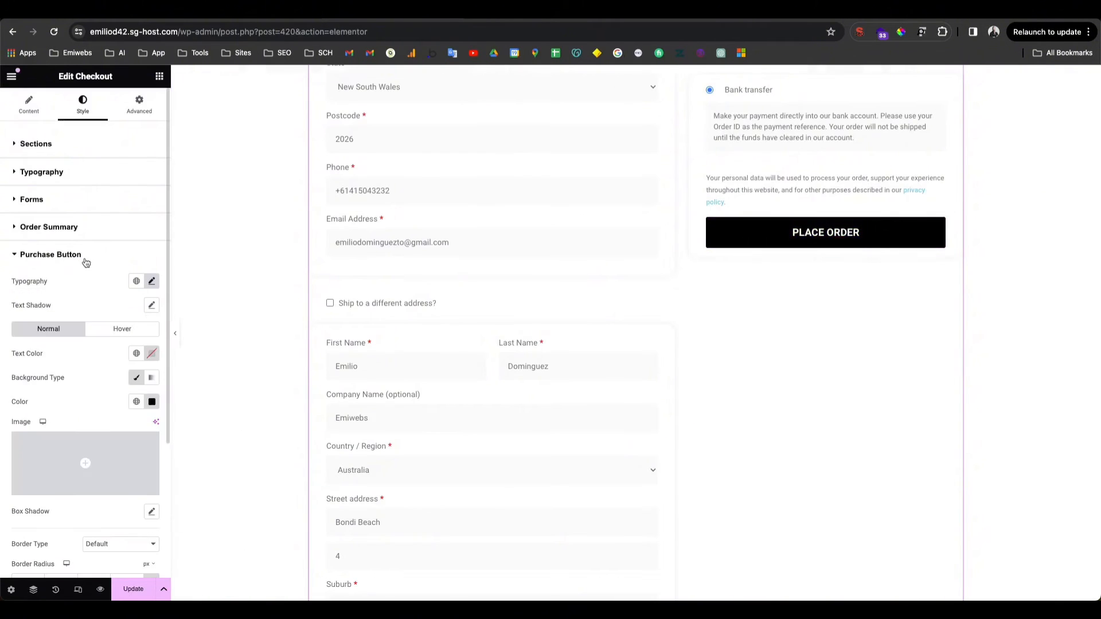
Step: Look at the Checkout widget's Customize style settings and save the Checkout page
click(86, 261)
click(116, 291)
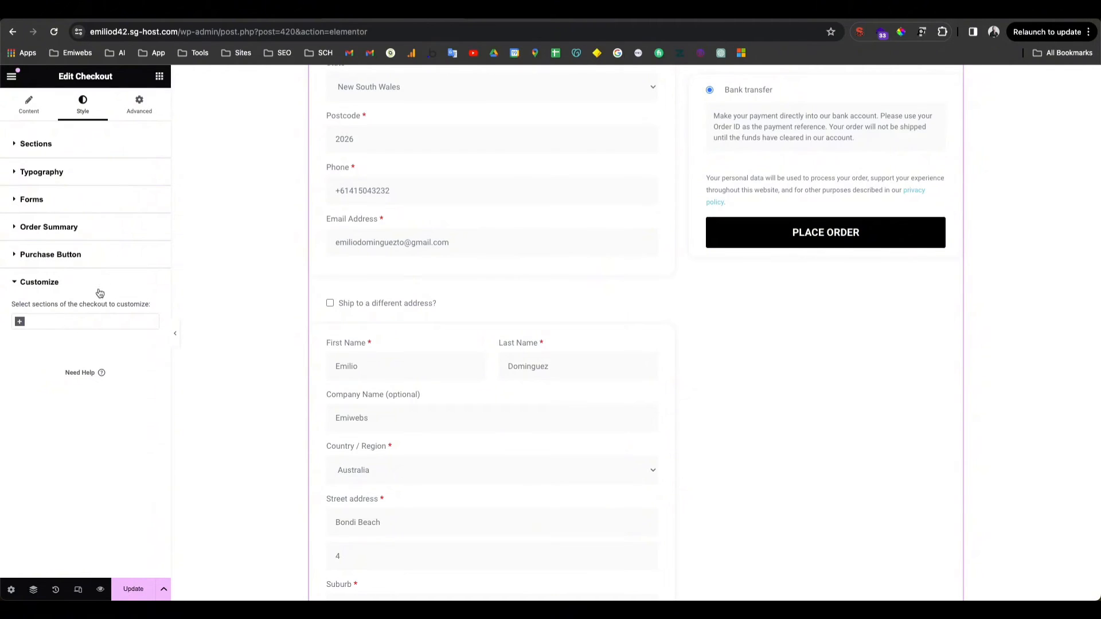
click(105, 286)
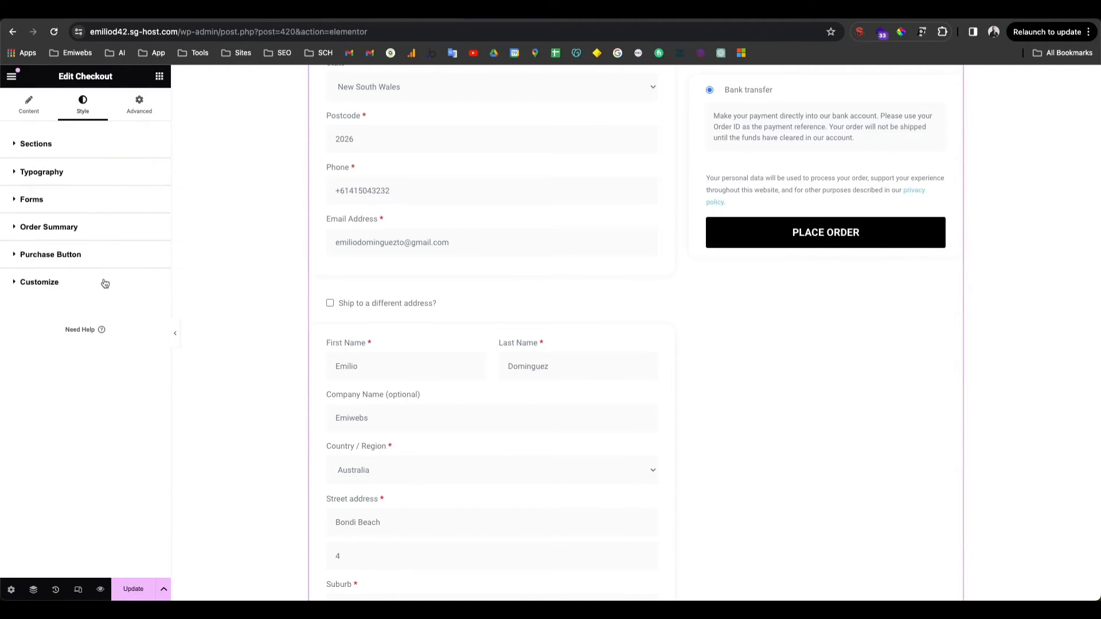
click(134, 589)
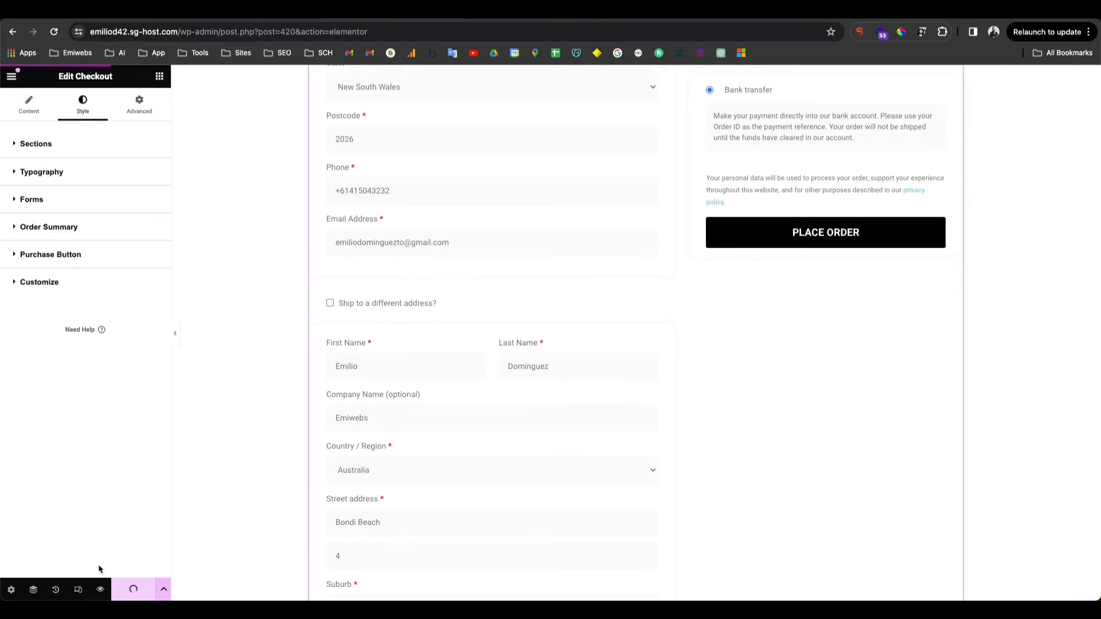
Step: Preview the Checkout page in tablet and mobile sizes, then return to the desktop view
click(78, 590)
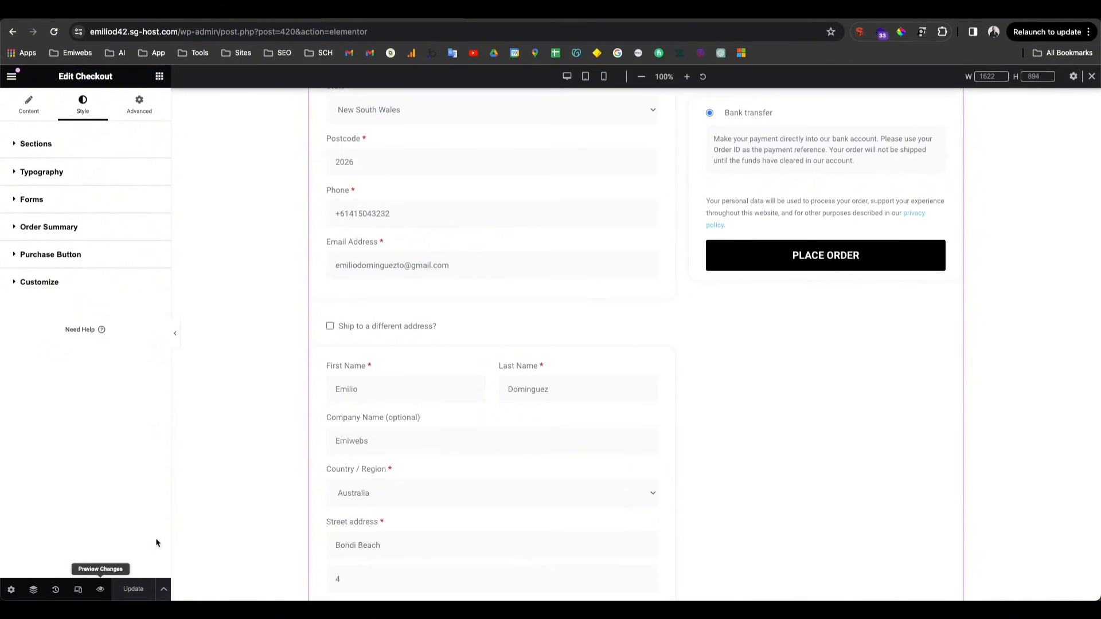
click(585, 76)
scroll(595, 286, up, 10)
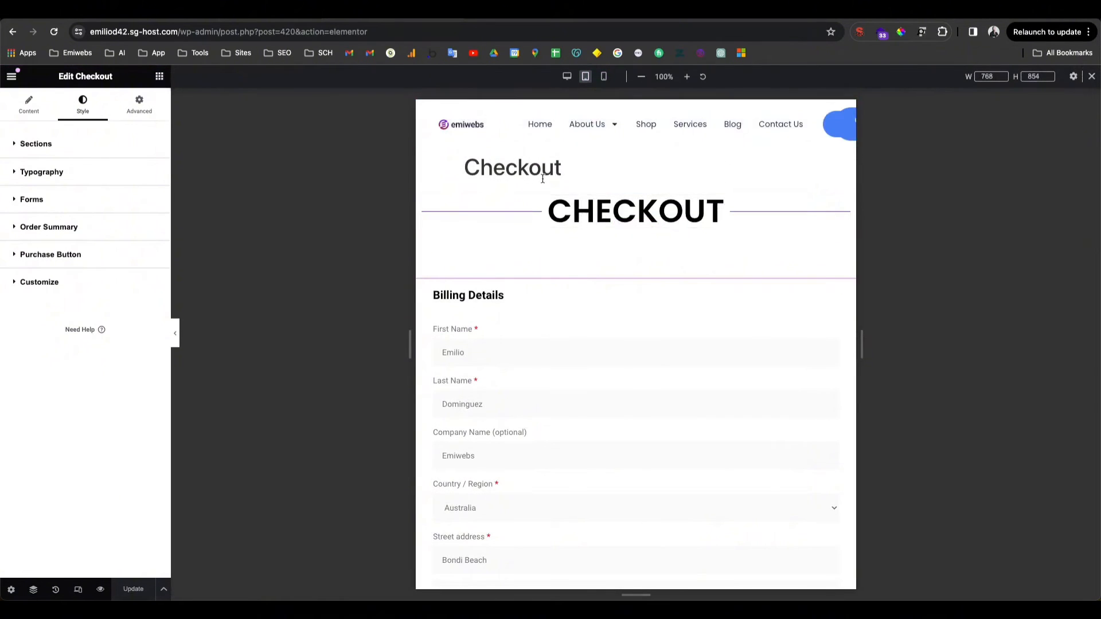
click(604, 76)
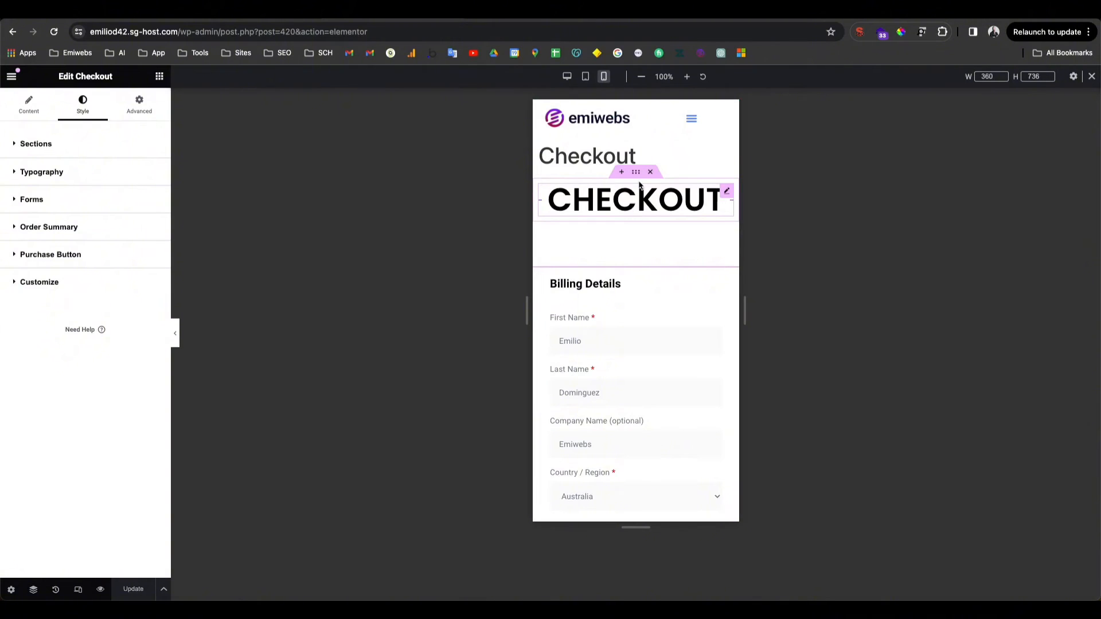
click(567, 77)
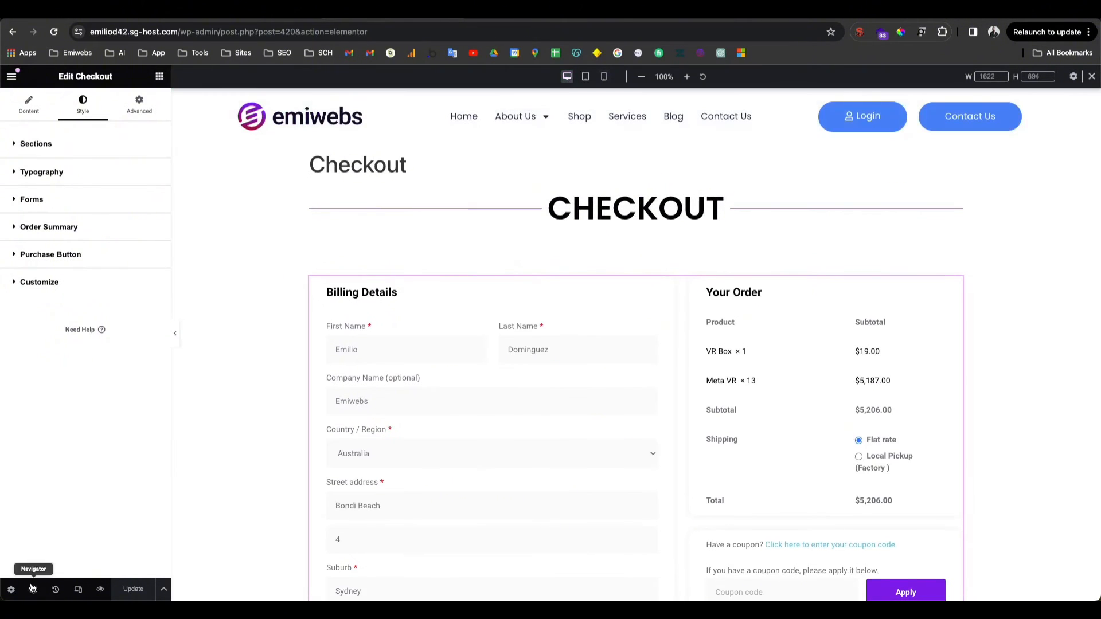
Step: Set the Checkout page's layout to Elementor Canvas, save the page and reload the editor
click(11, 589)
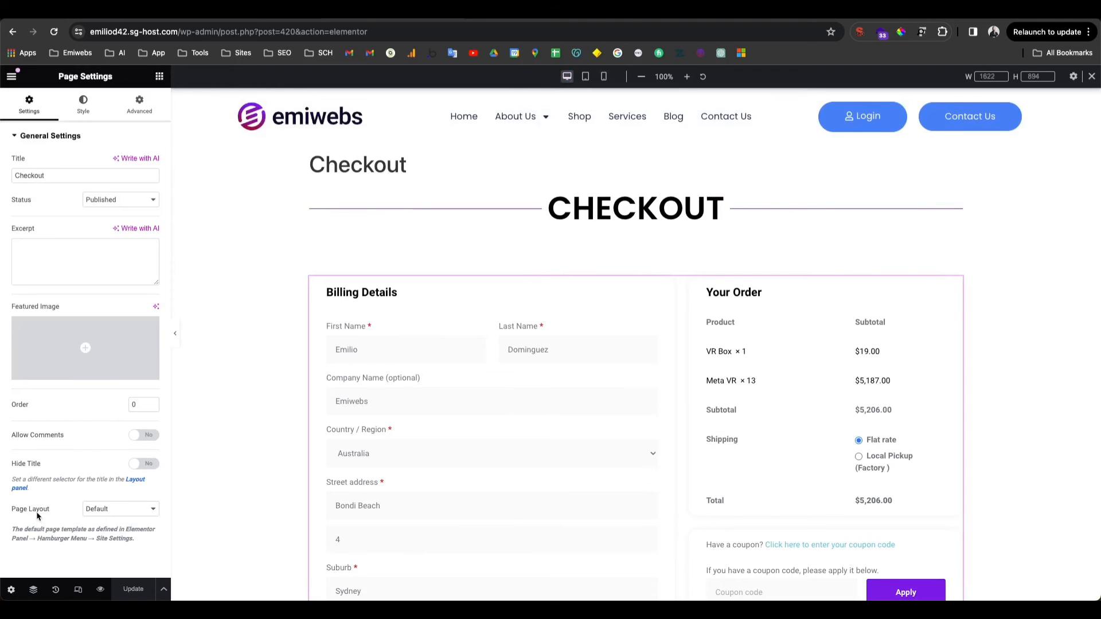
scroll(38, 516, up, 10)
click(260, 352)
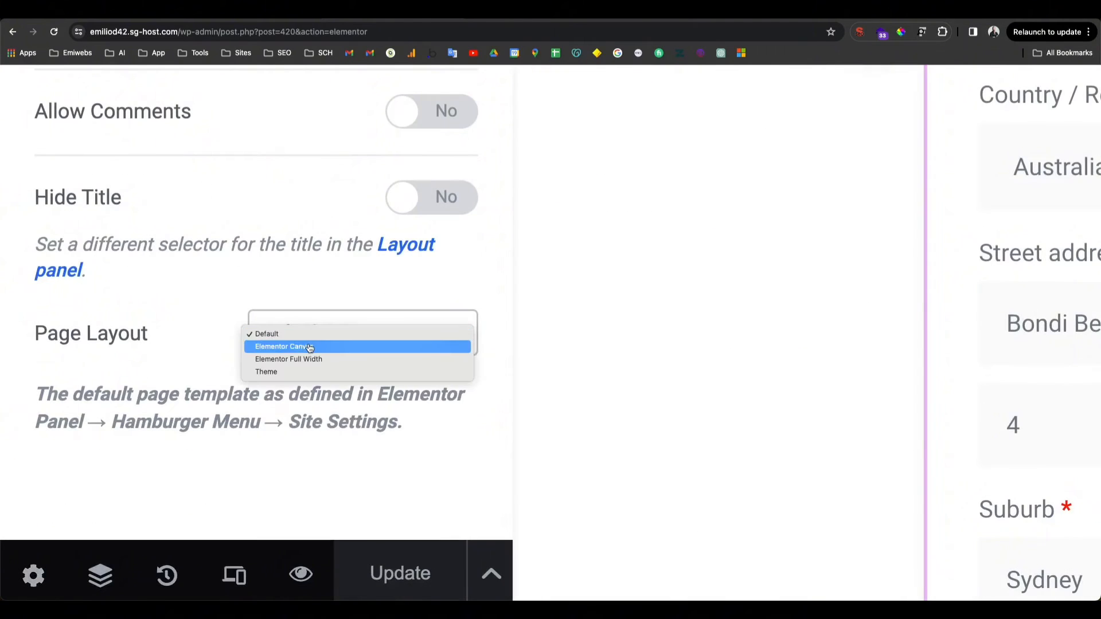
click(310, 348)
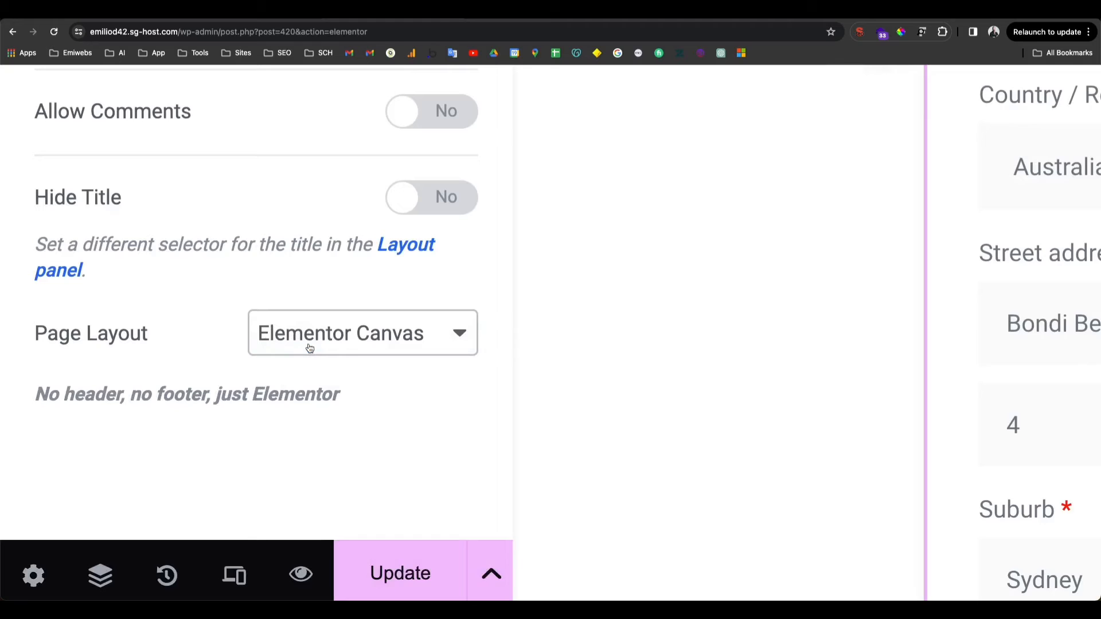
click(418, 591)
scroll(429, 561, down, 10)
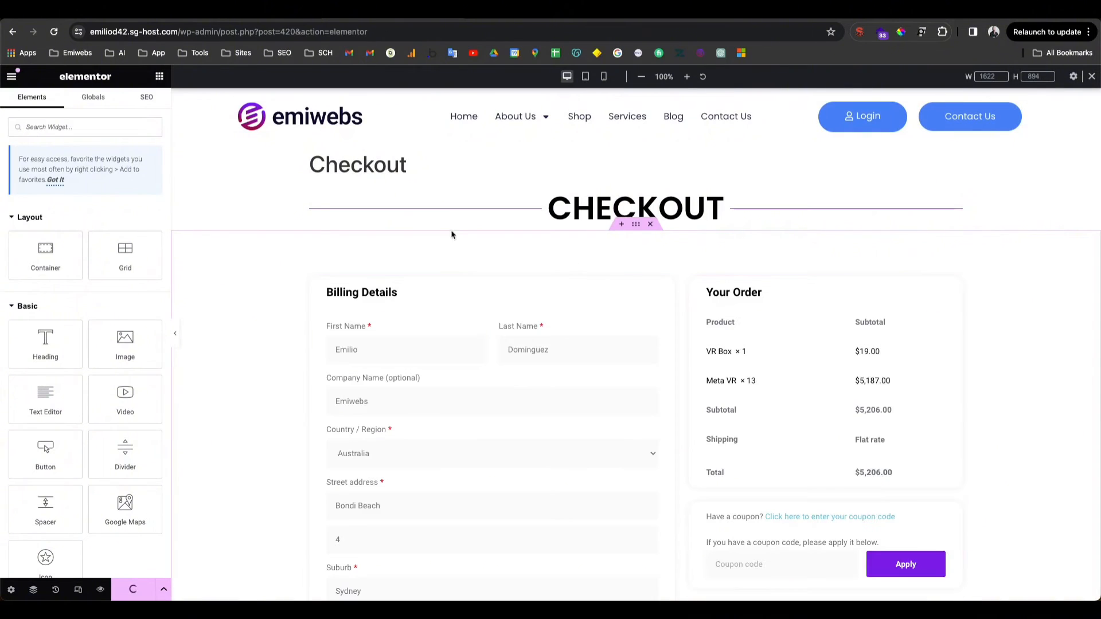
click(53, 32)
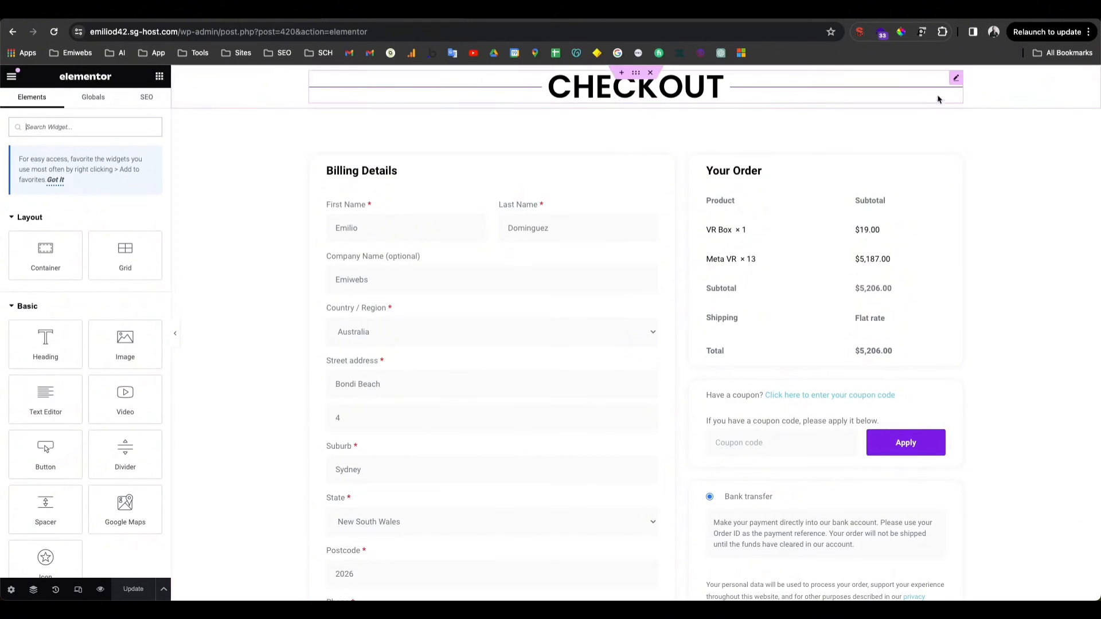
Step: Move the CHECKOUT divider into the form's container, directly above the Checkout widget
drag(957, 80, 620, 163)
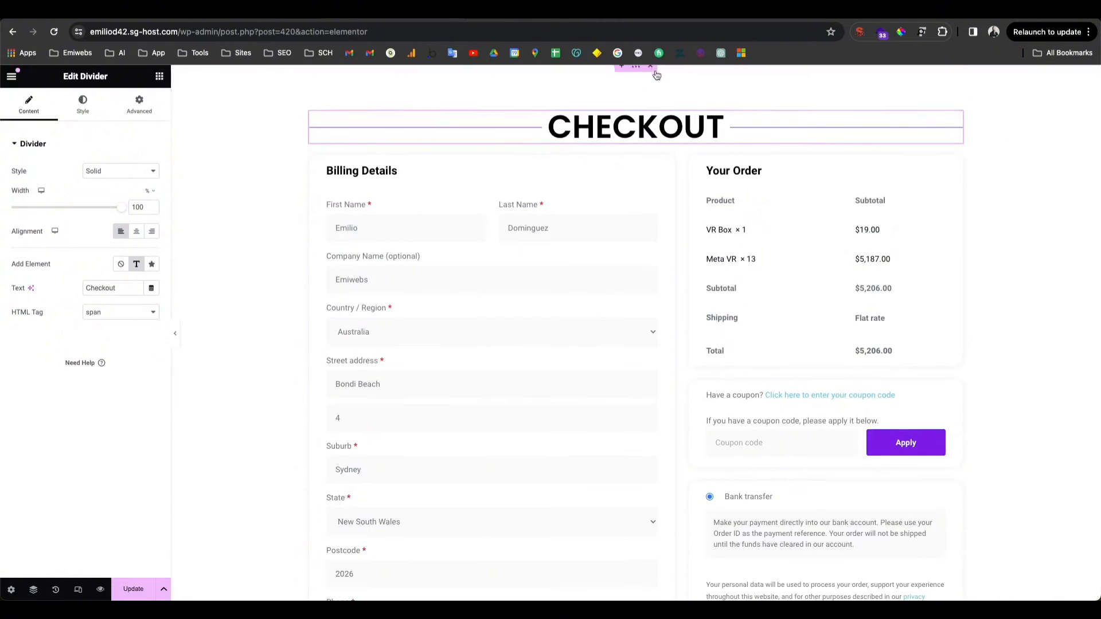
scroll(625, 335, down, 10)
scroll(624, 340, up, 10)
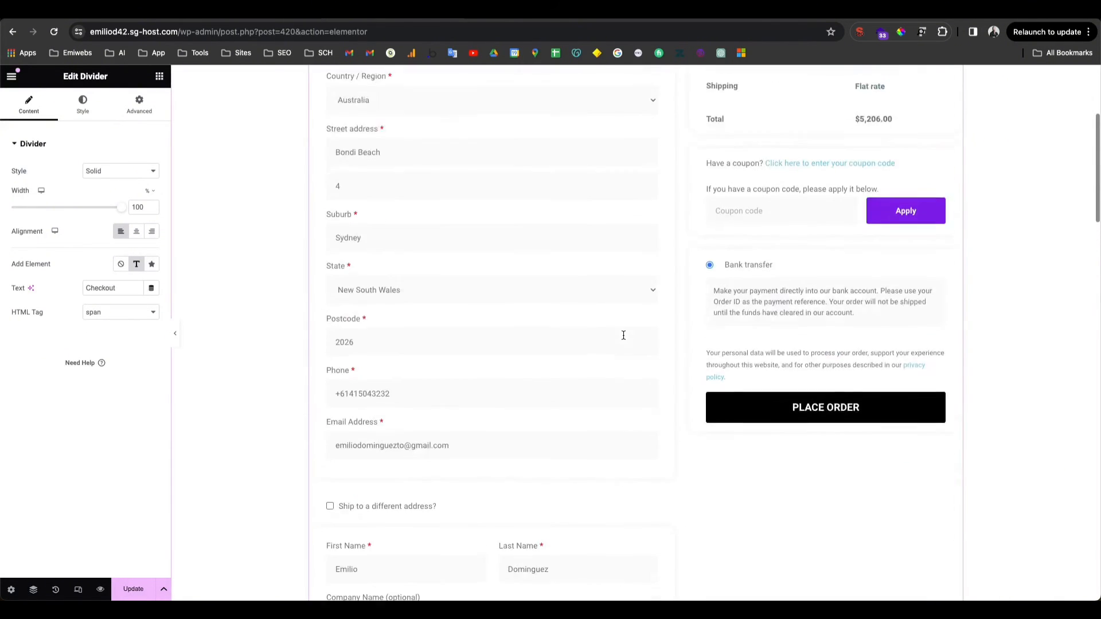
Step: Delete the duplicate CHECKOUT divider and the duplicate Checkout widget below the order notes
scroll(624, 340, down, 10)
scroll(622, 334, up, 8)
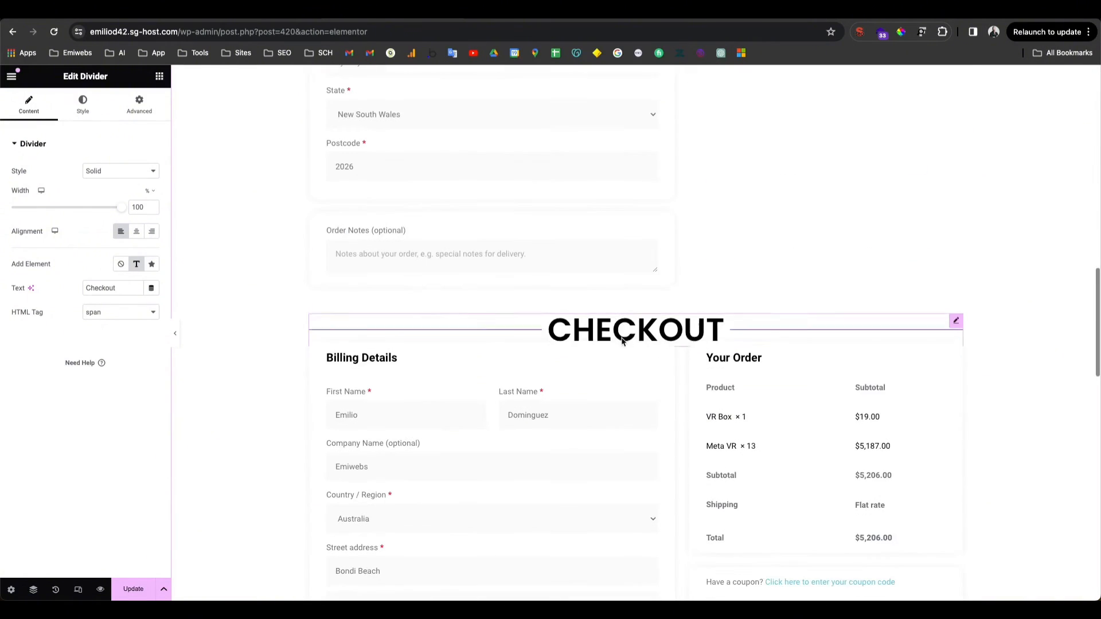
right_click(678, 299)
click(710, 554)
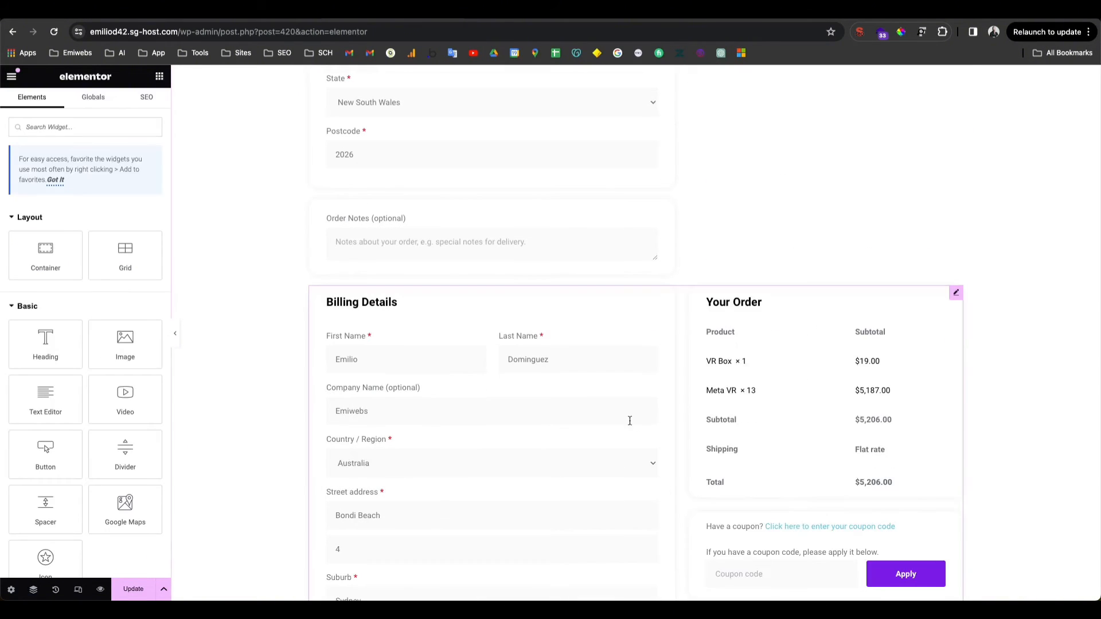
right_click(630, 419)
click(653, 591)
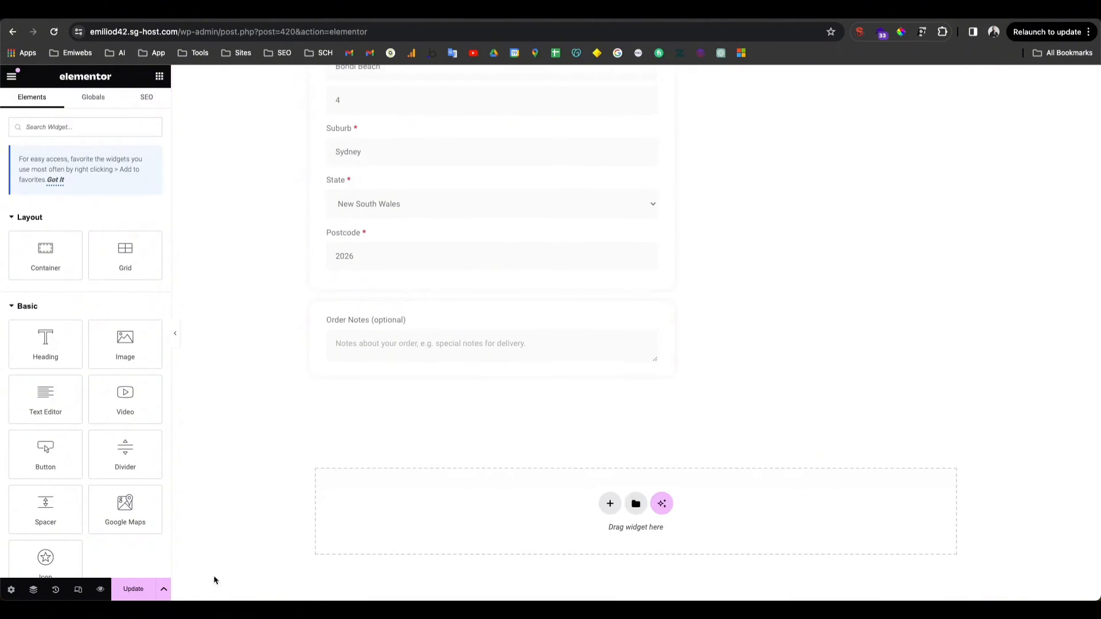
Step: Save the Checkout page and look over the remaining divider and checkout form
click(134, 596)
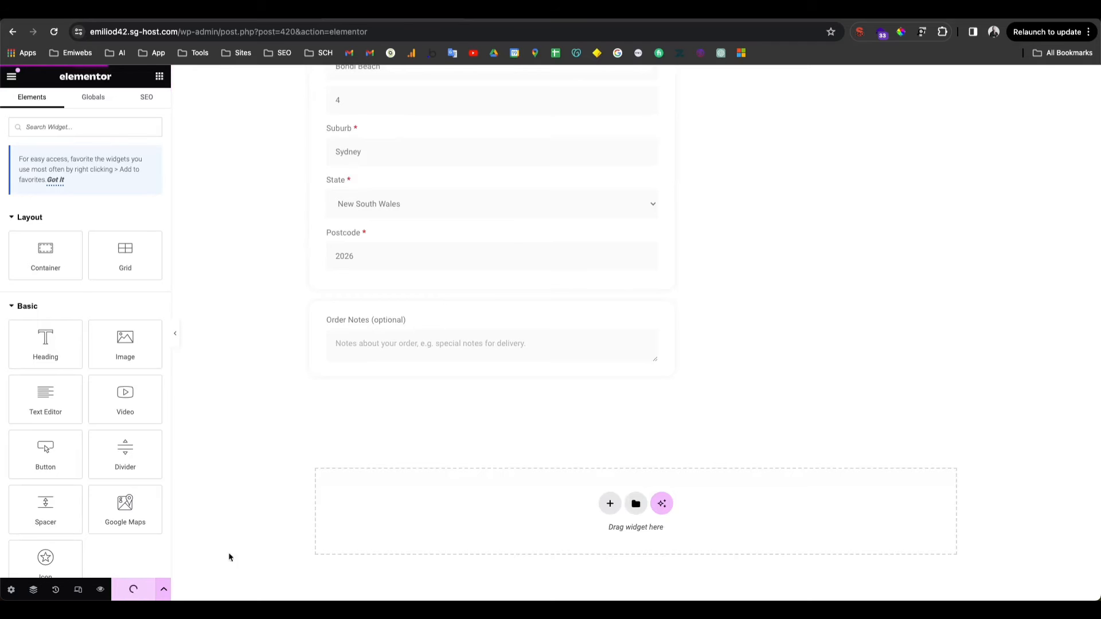
scroll(568, 388, up, 6)
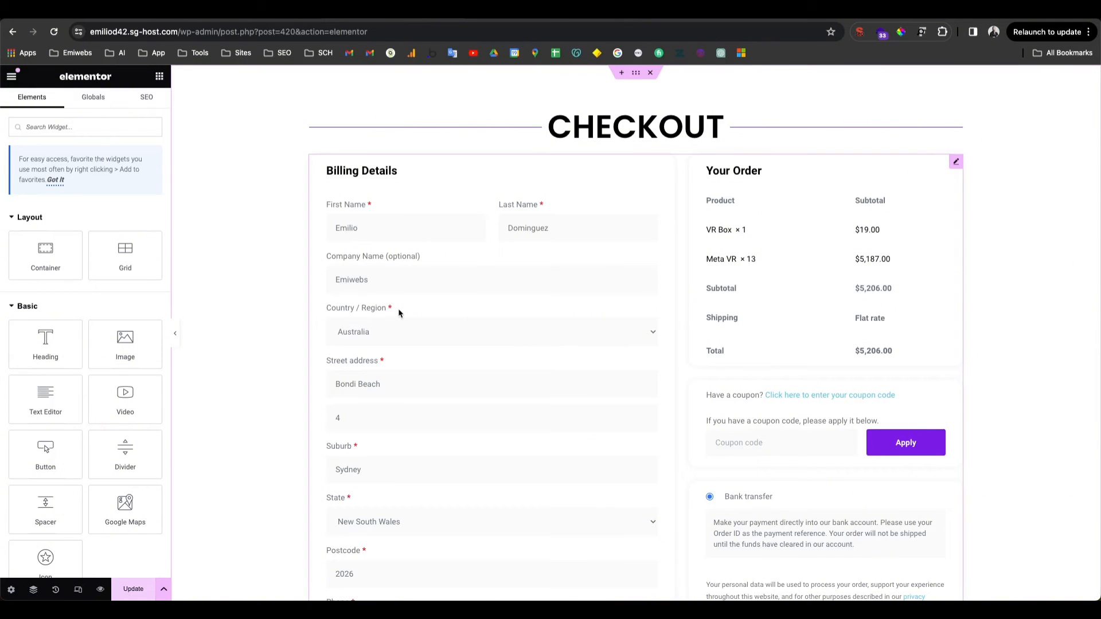
scroll(408, 339, down, 3)
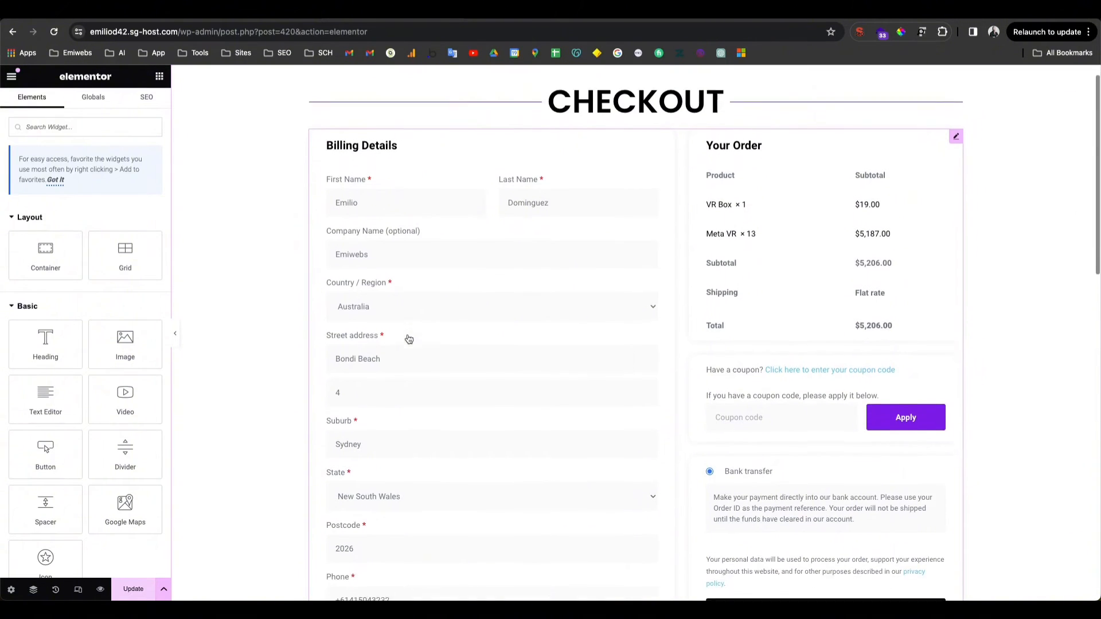
click(148, 596)
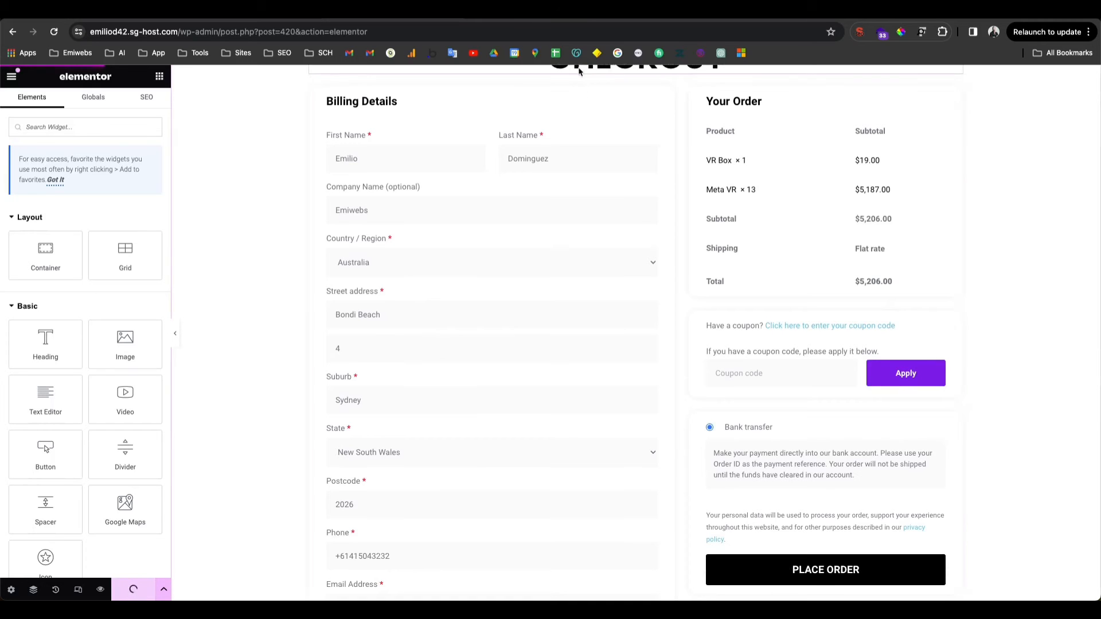
scroll(580, 71, up, 3)
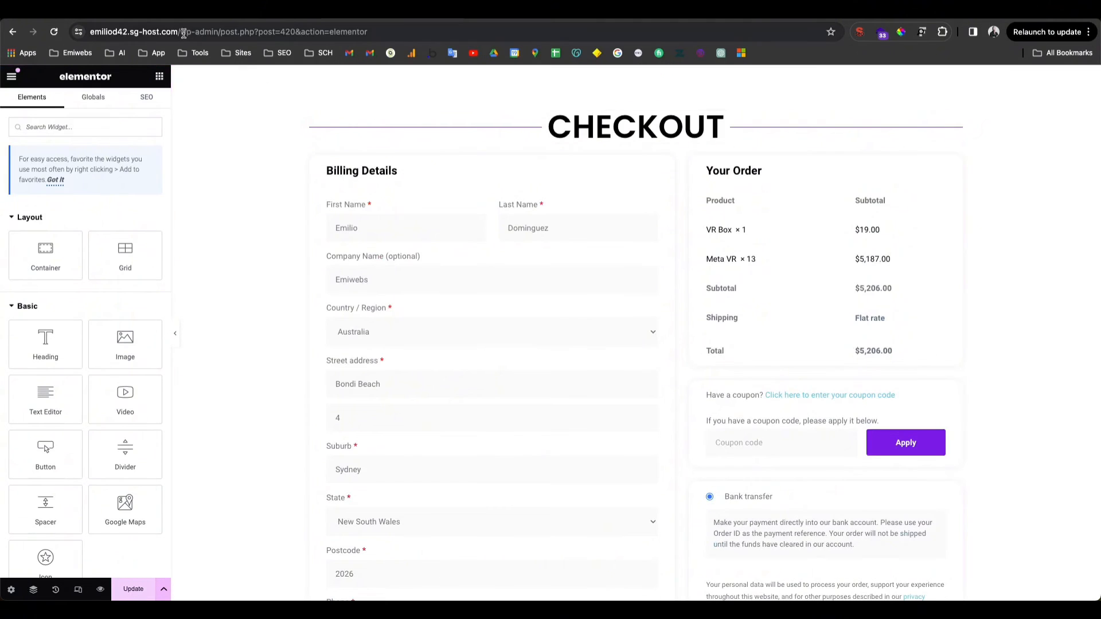
Step: Leave the editor for the live site's home page and open the Meta VR product from the shop
drag(182, 34, 393, 32)
key(BackSpace)
key(Return)
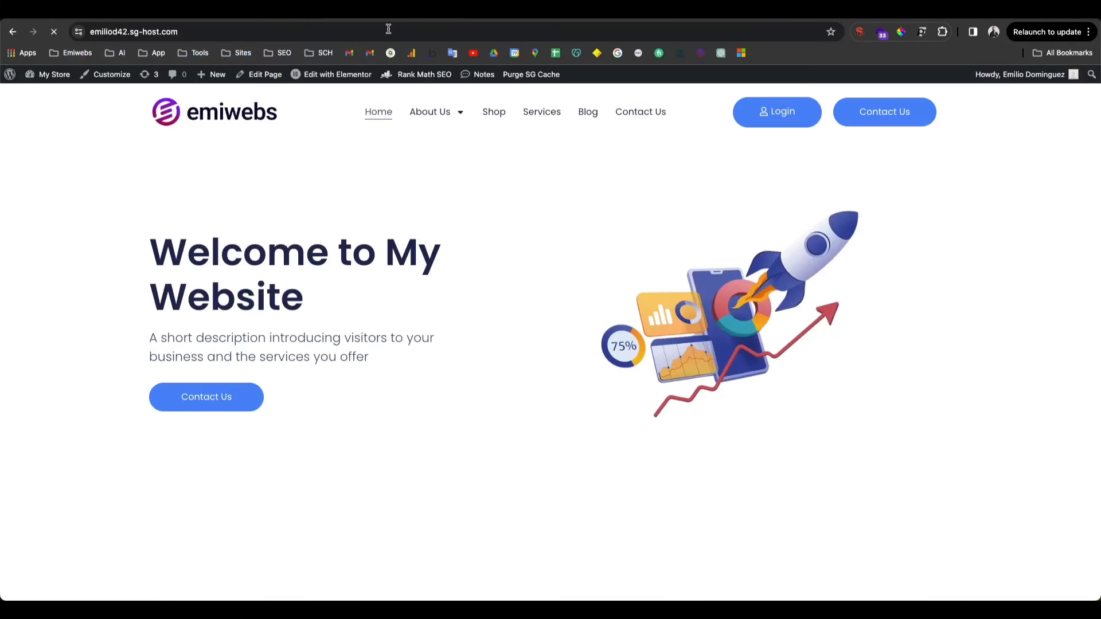
click(494, 112)
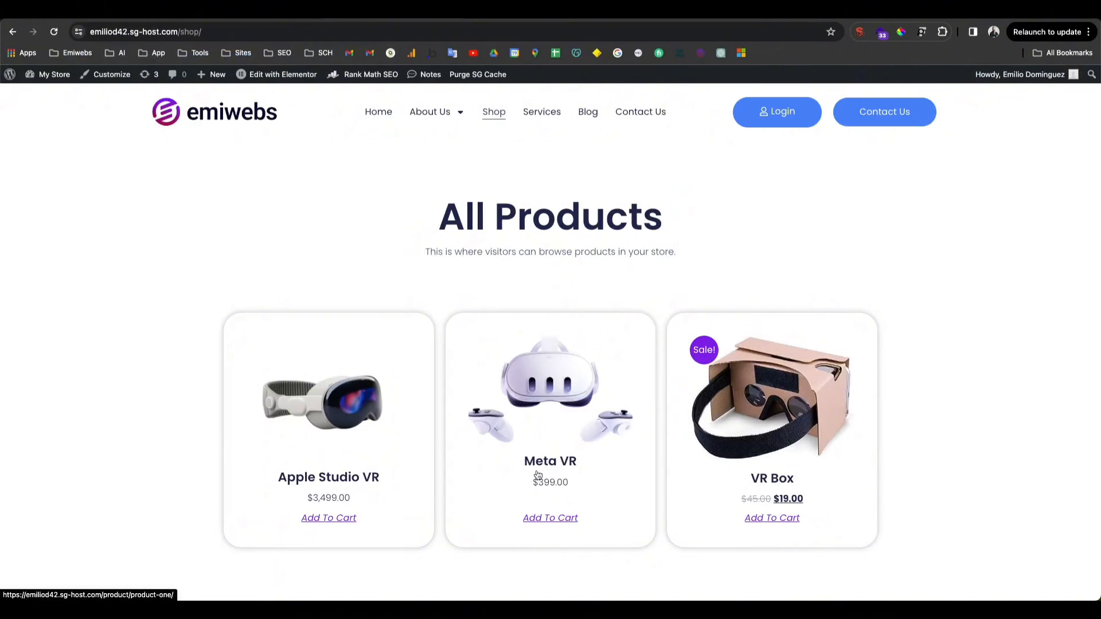
click(544, 453)
Step: Add one Meta VR to the cart and proceed through the cart to the checkout page
scroll(367, 453, down, 1)
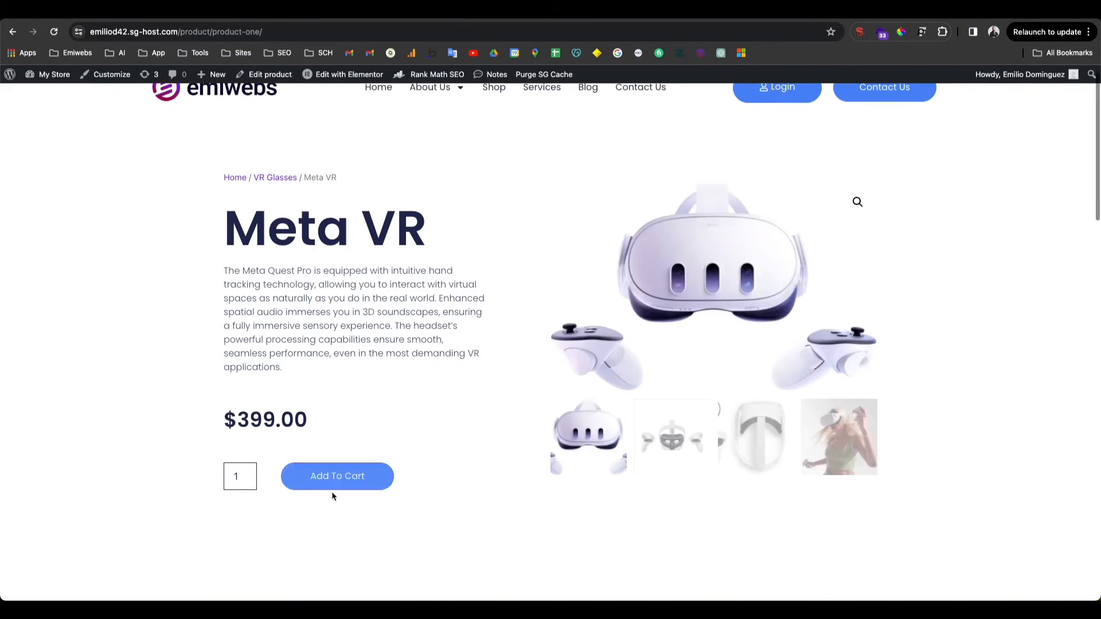
click(331, 479)
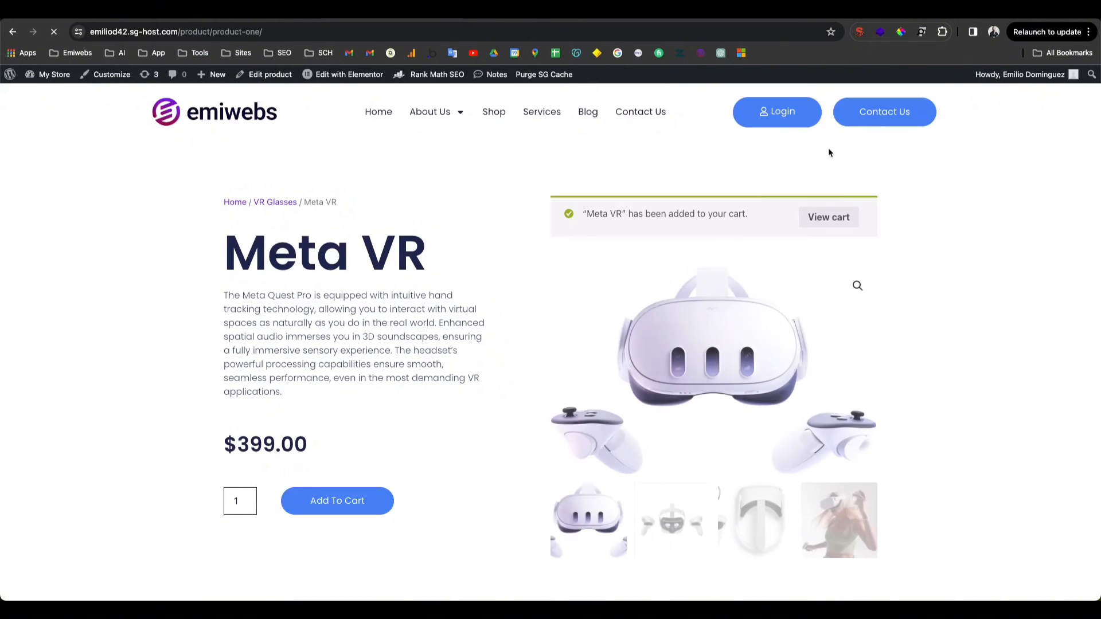
click(831, 217)
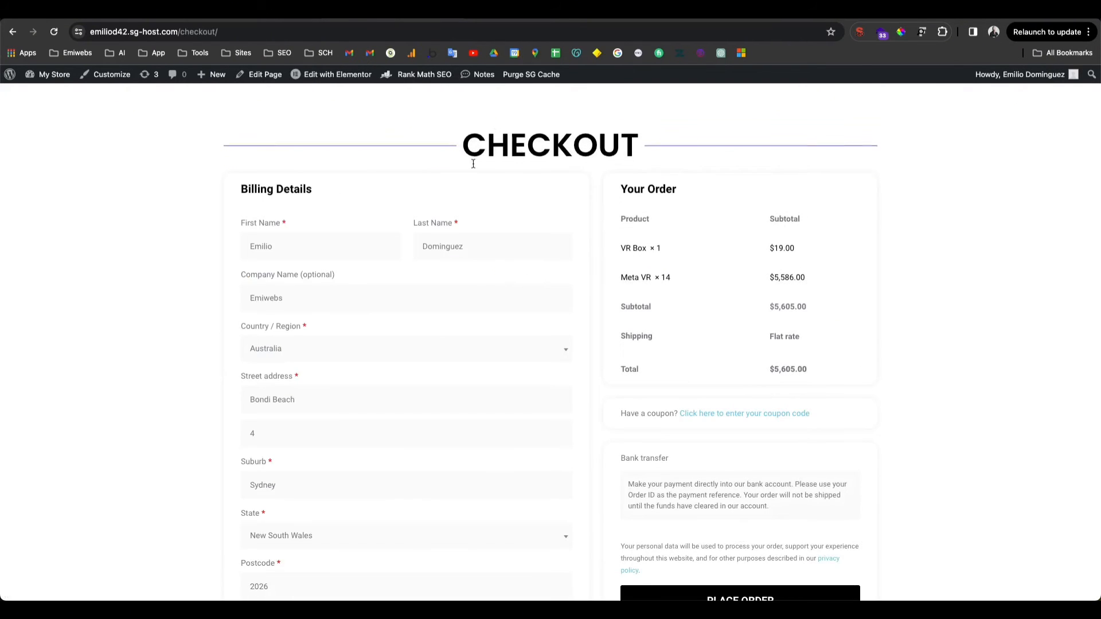
Step: Review the live checkout form and place the test order with bank transfer as payment
scroll(609, 309, down, 2)
scroll(610, 308, down, 3)
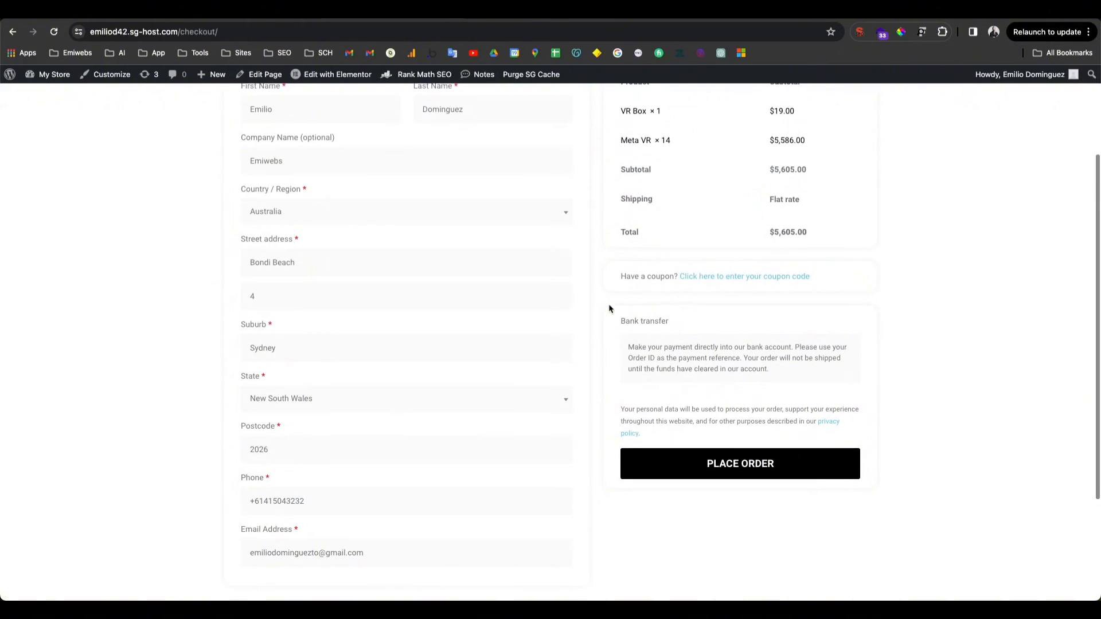
click(710, 462)
scroll(712, 466, down, 3)
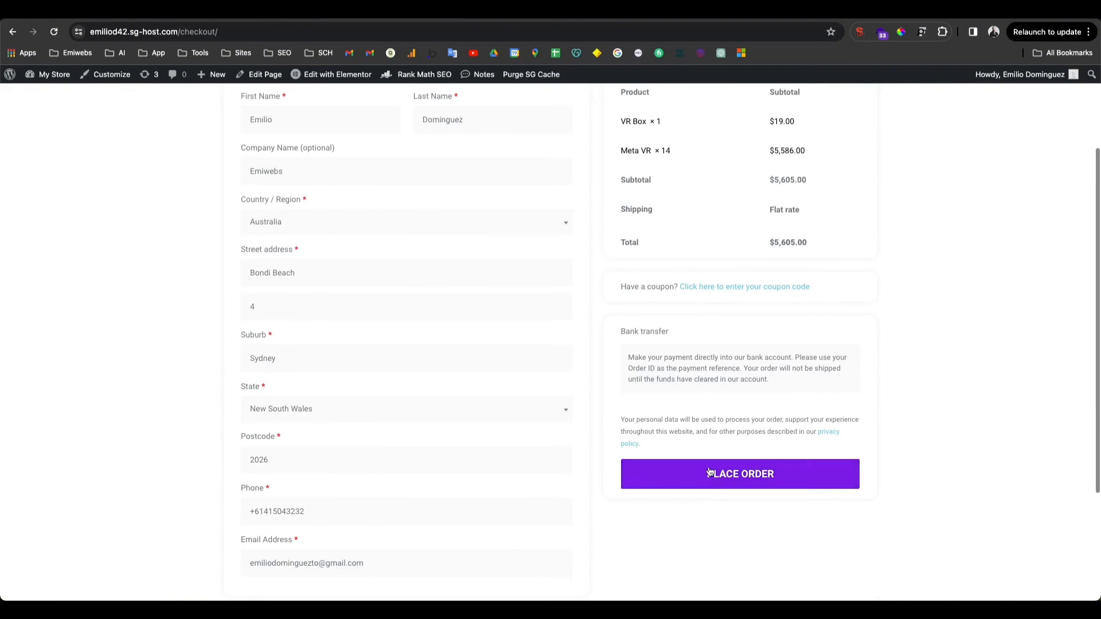
click(710, 471)
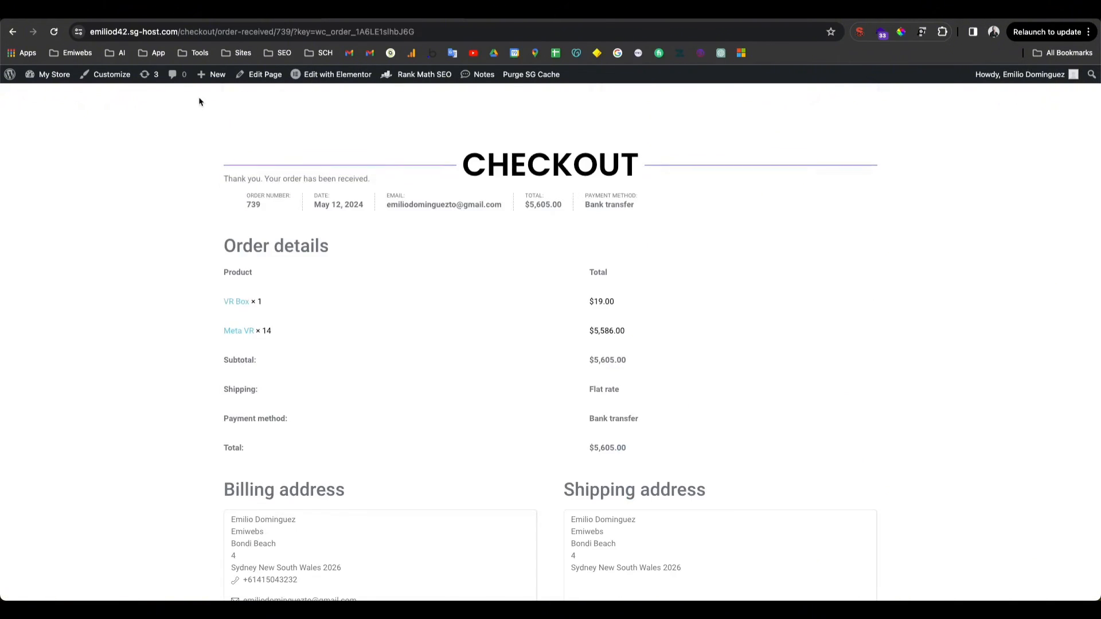
Step: Look over the received order and open the WooCommerce pages in the site settings from the Checkout page's Elementor editor
scroll(419, 265, down, 2)
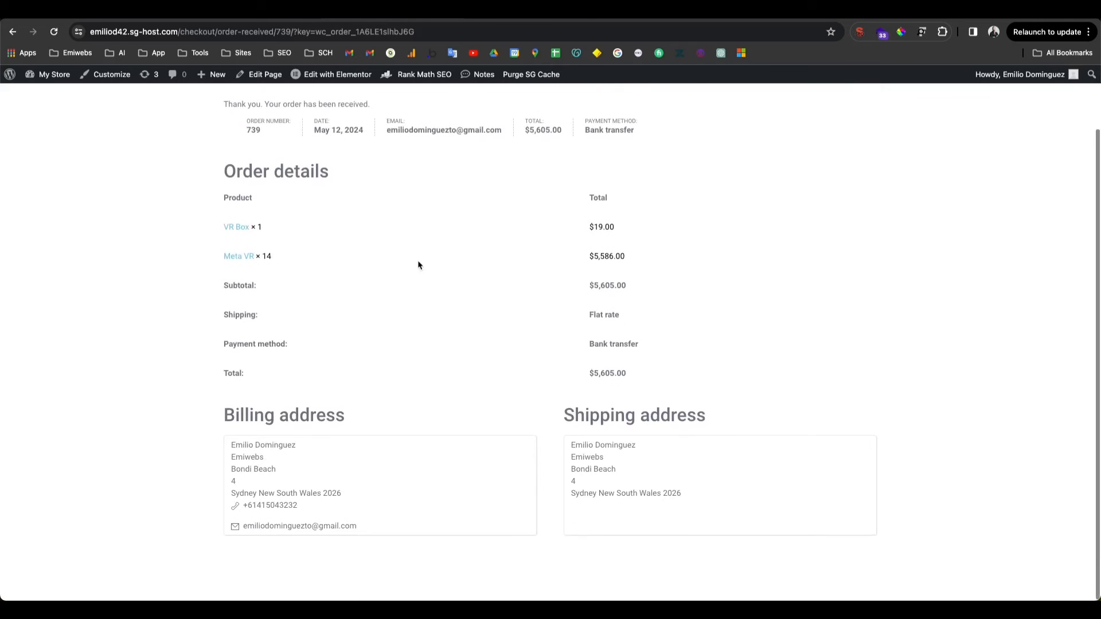
scroll(419, 265, up, 2)
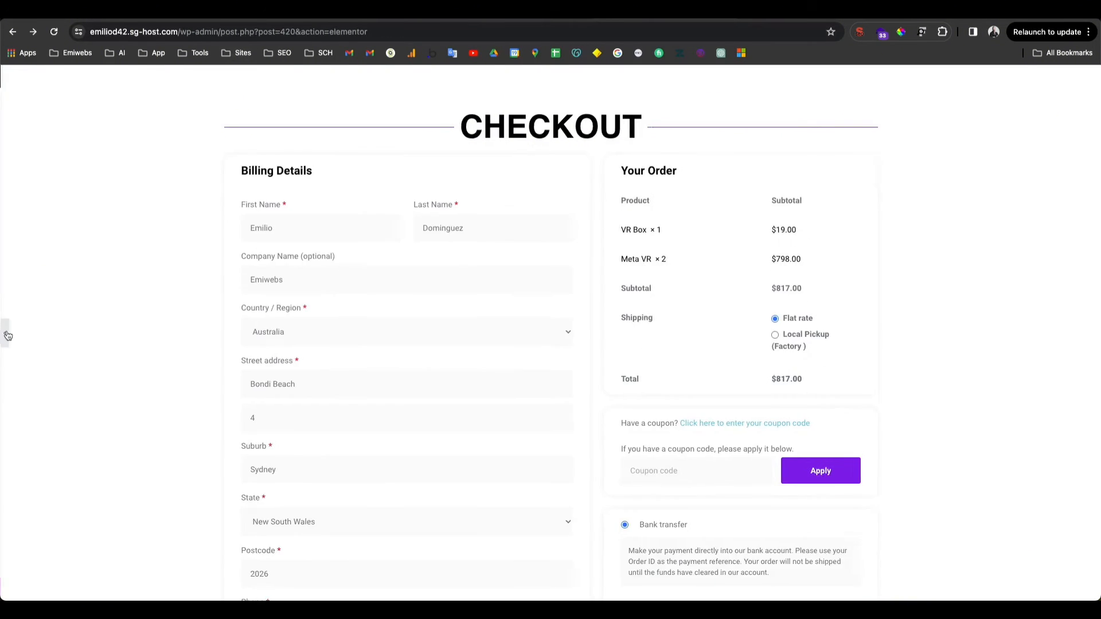
click(5, 334)
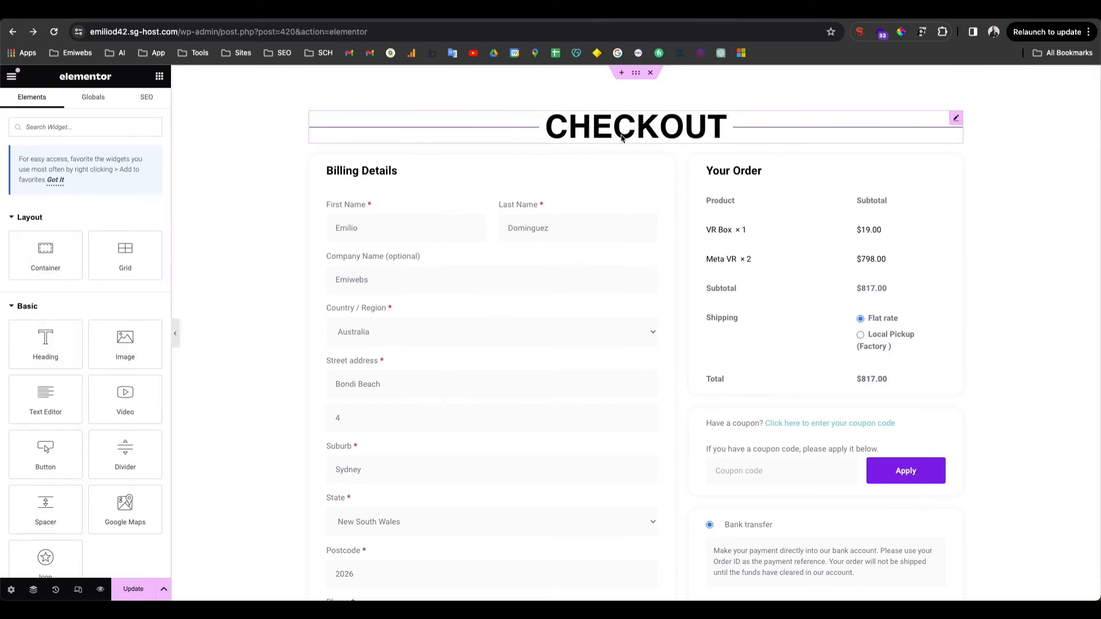
click(12, 77)
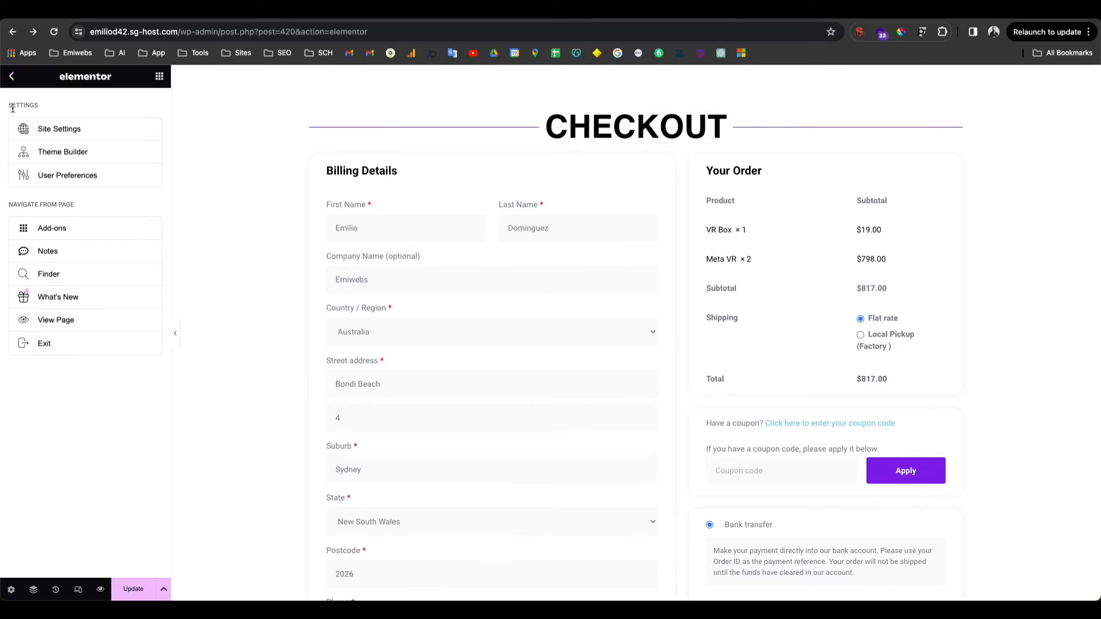
click(65, 136)
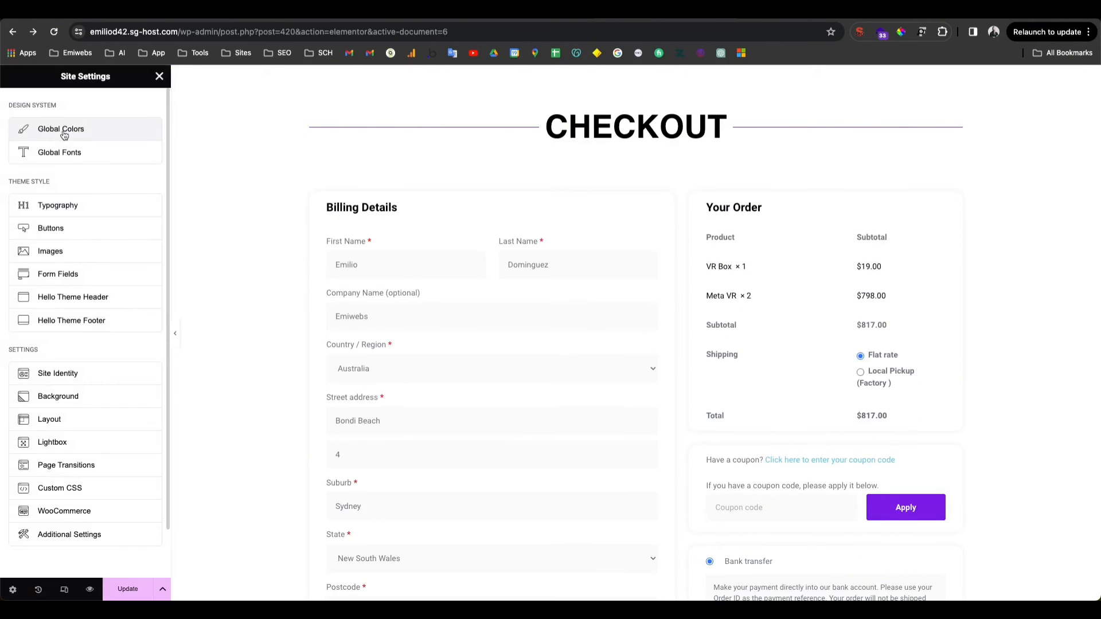
scroll(62, 416, down, 2)
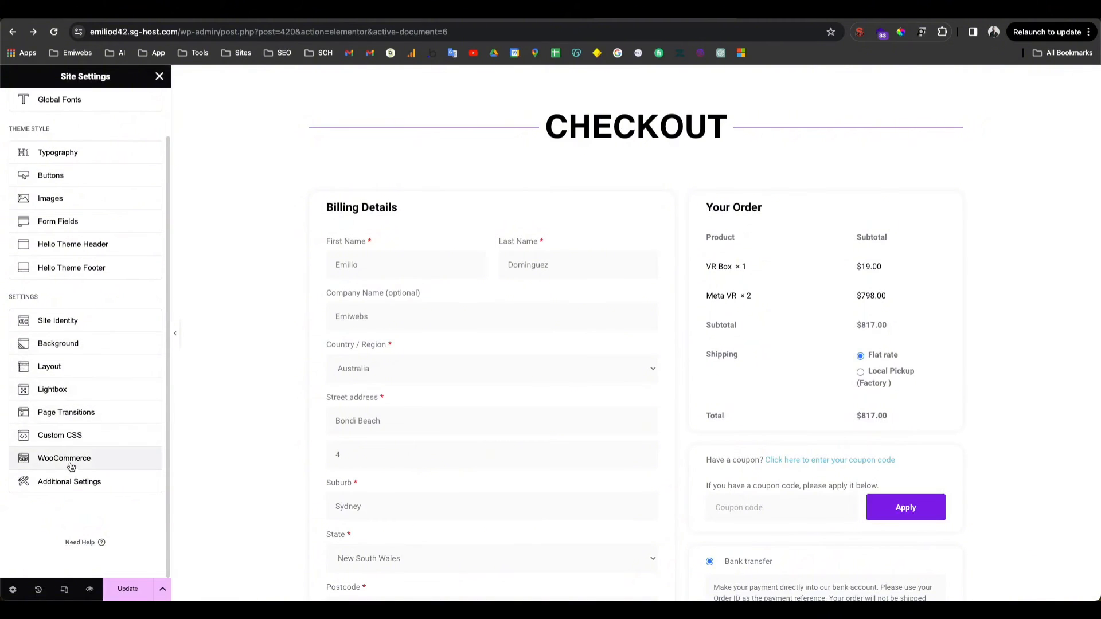
scroll(70, 464, up, 5)
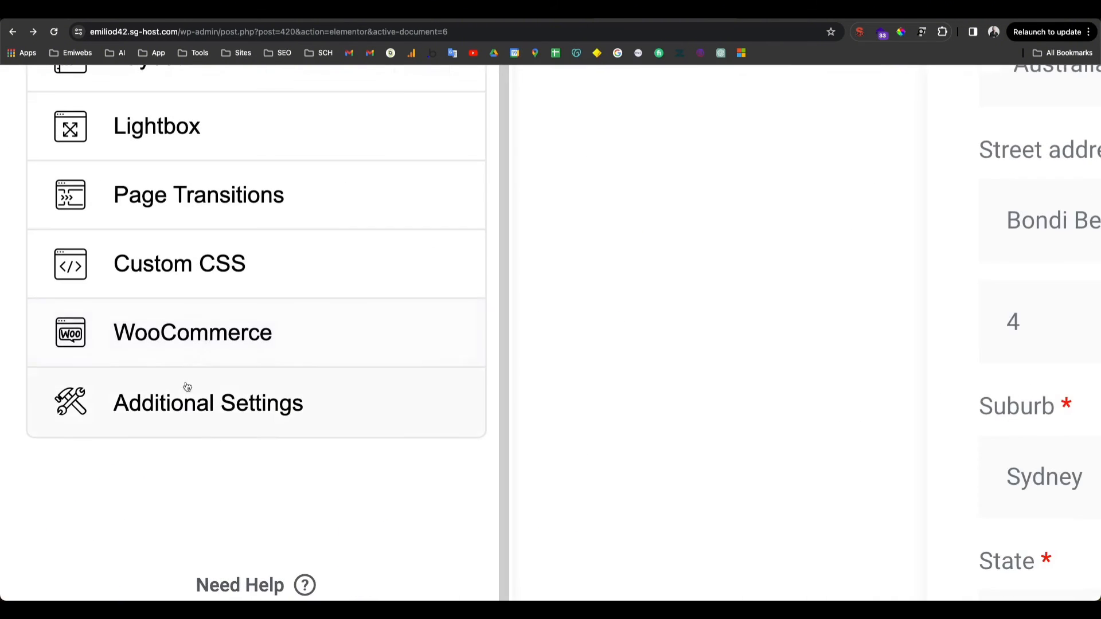
click(202, 335)
scroll(203, 334, down, 5)
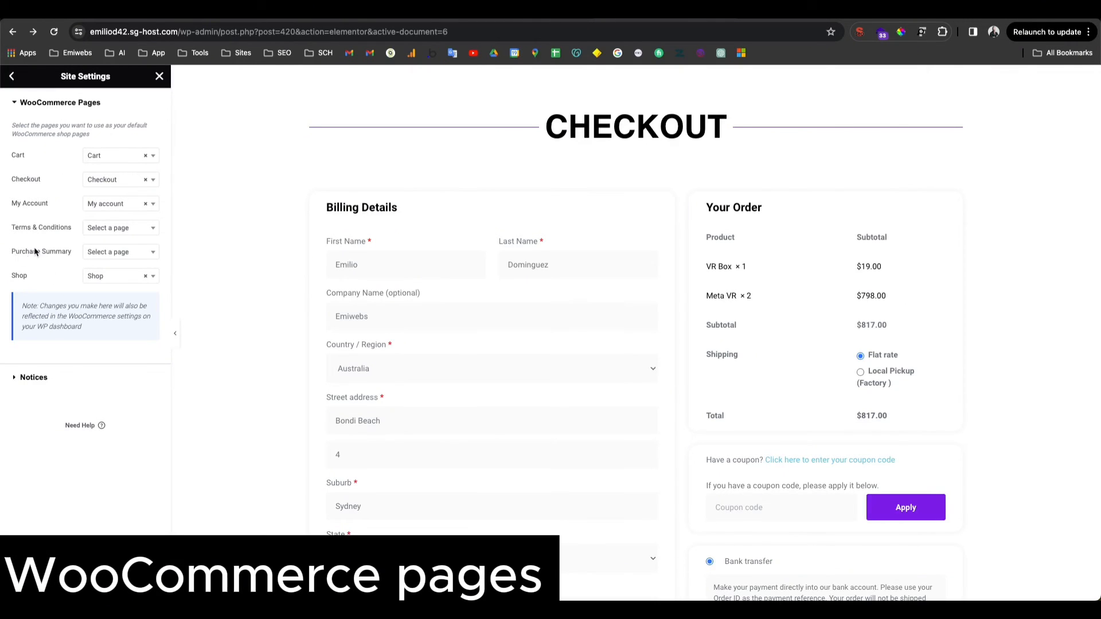
Step: Assign the Purchase Summary page as the WooCommerce purchase summary and save the site settings
click(105, 256)
click(20, 230)
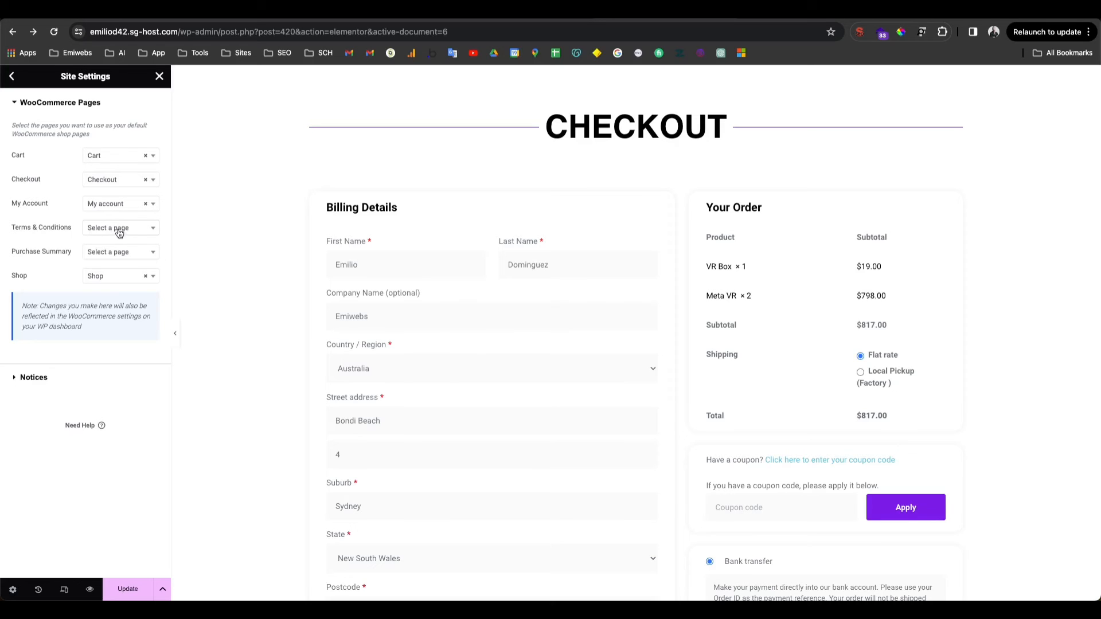
click(113, 254)
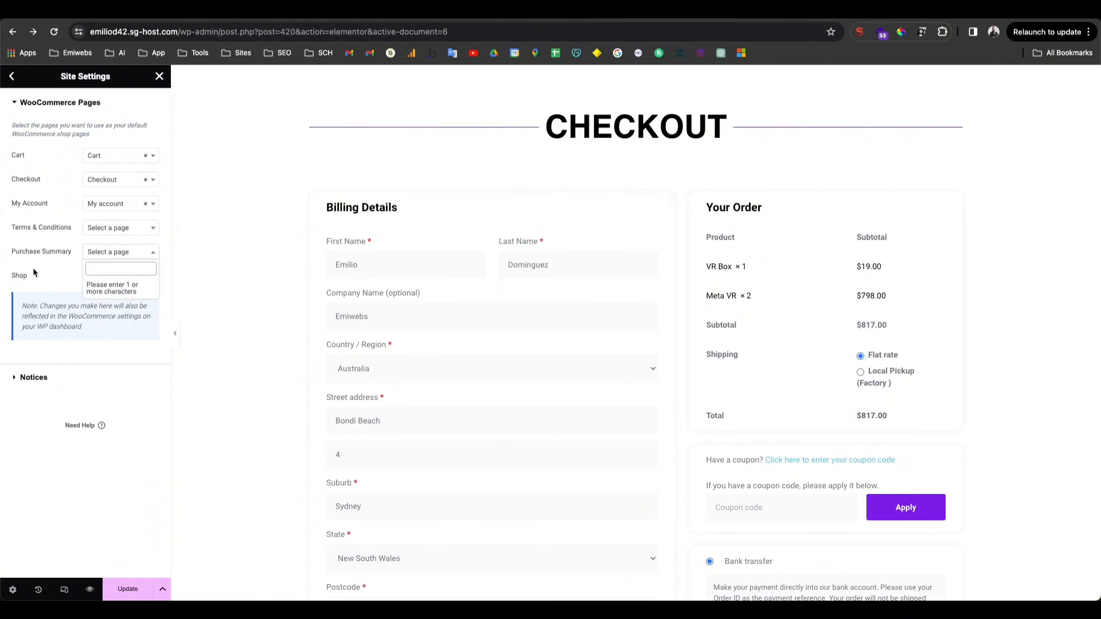
text(purc)
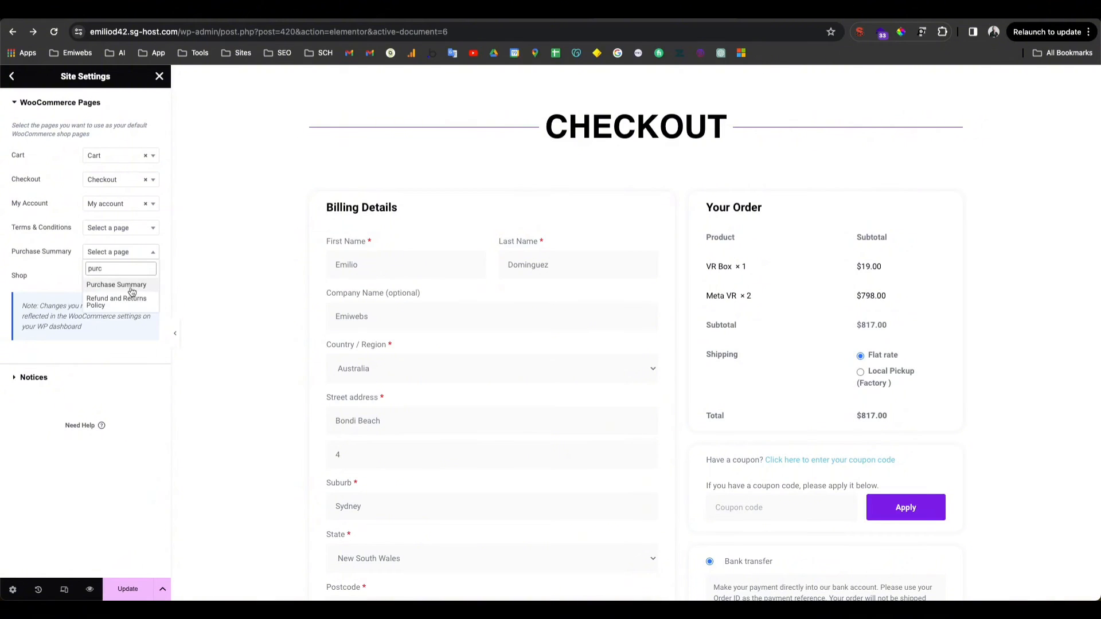
click(128, 286)
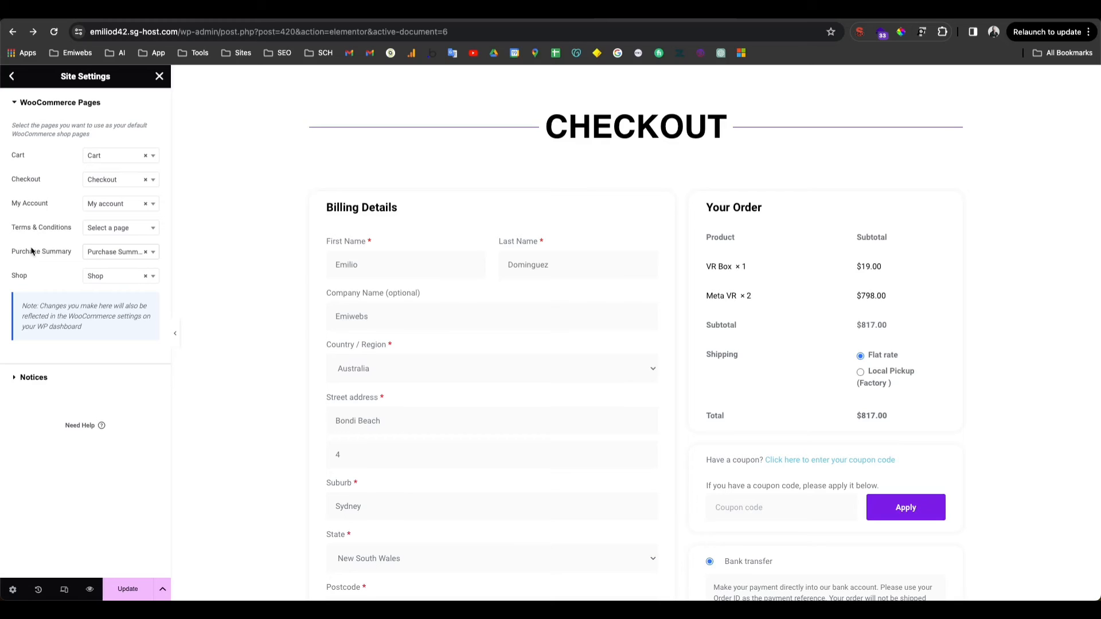
click(137, 597)
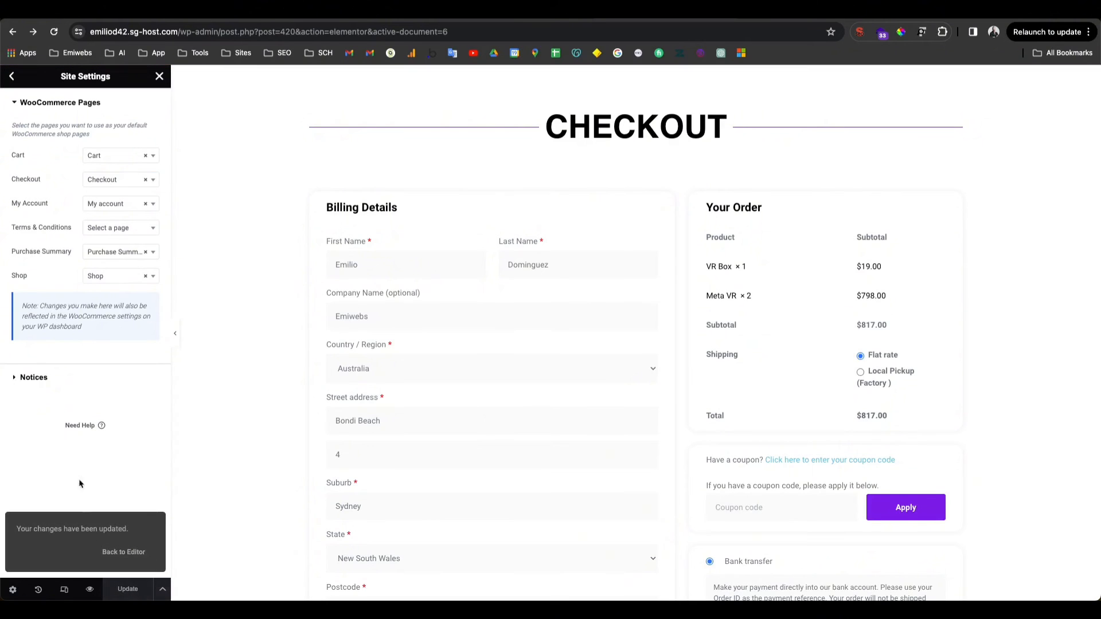
Step: Go to the live site's shop, add one Meta VR to the cart and view the cart
drag(181, 31, 585, 50)
key(BackSpace)
key(Return)
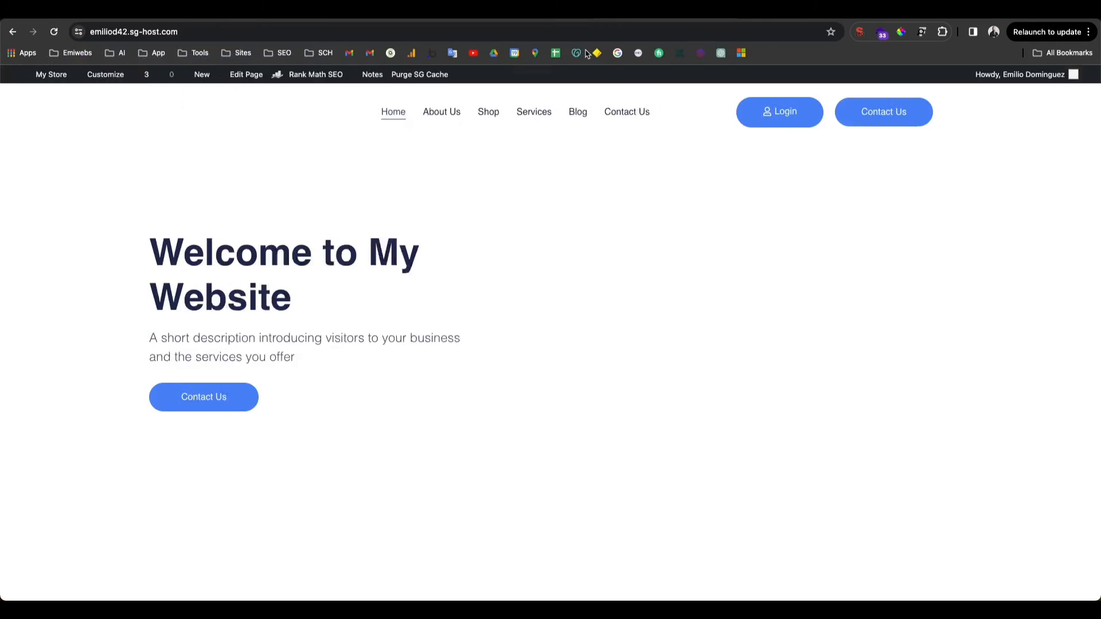
click(495, 114)
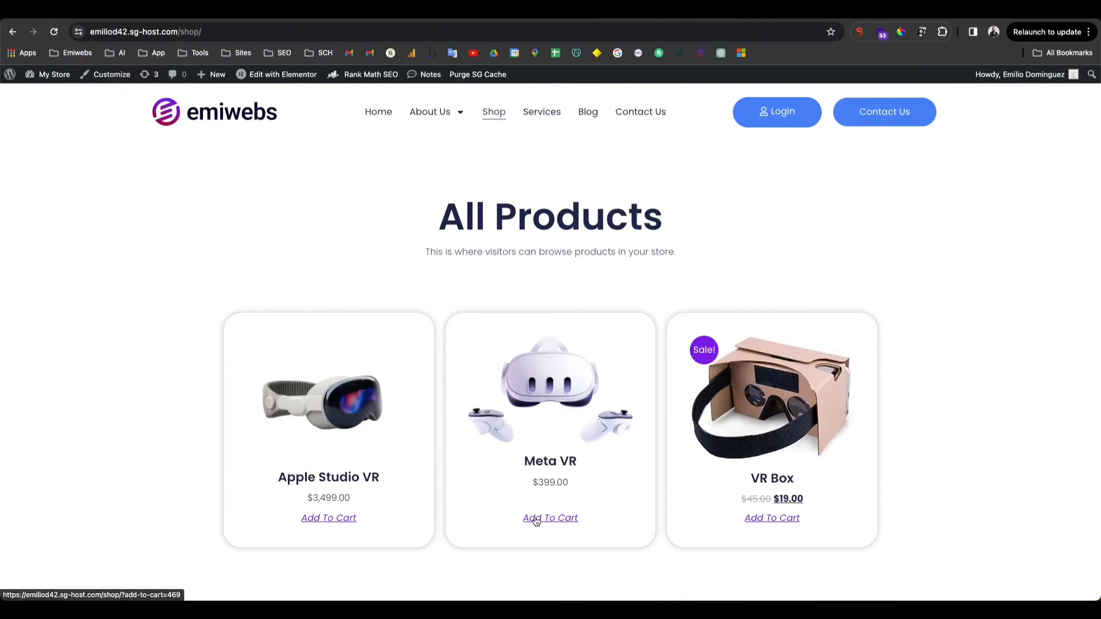
click(536, 520)
click(579, 519)
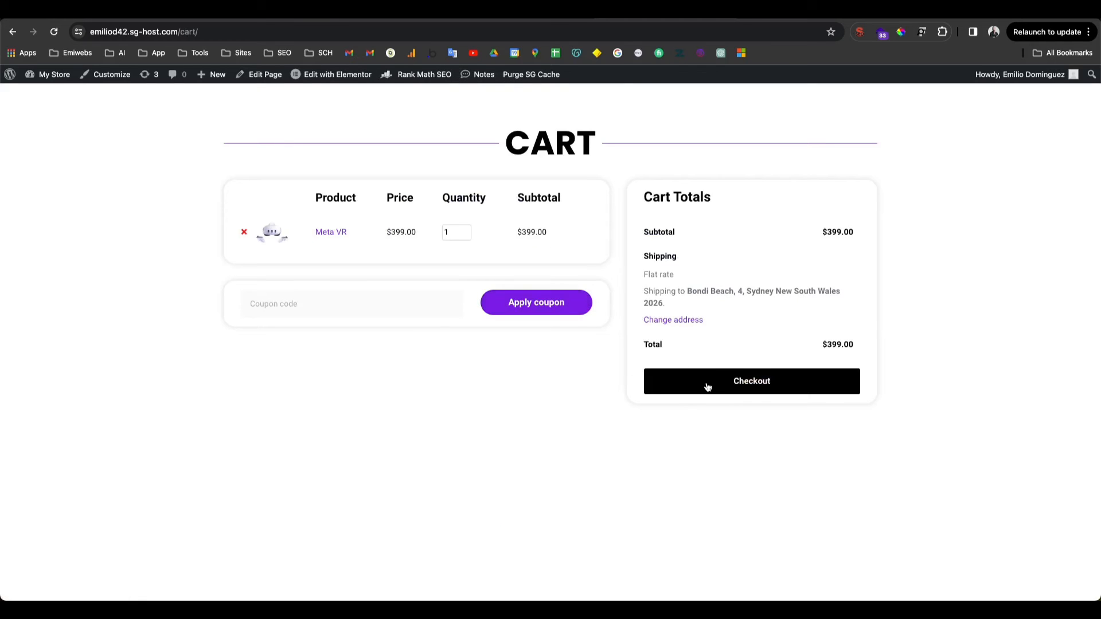
Step: Proceed to checkout with the Meta VR and place the order by bank transfer
click(708, 388)
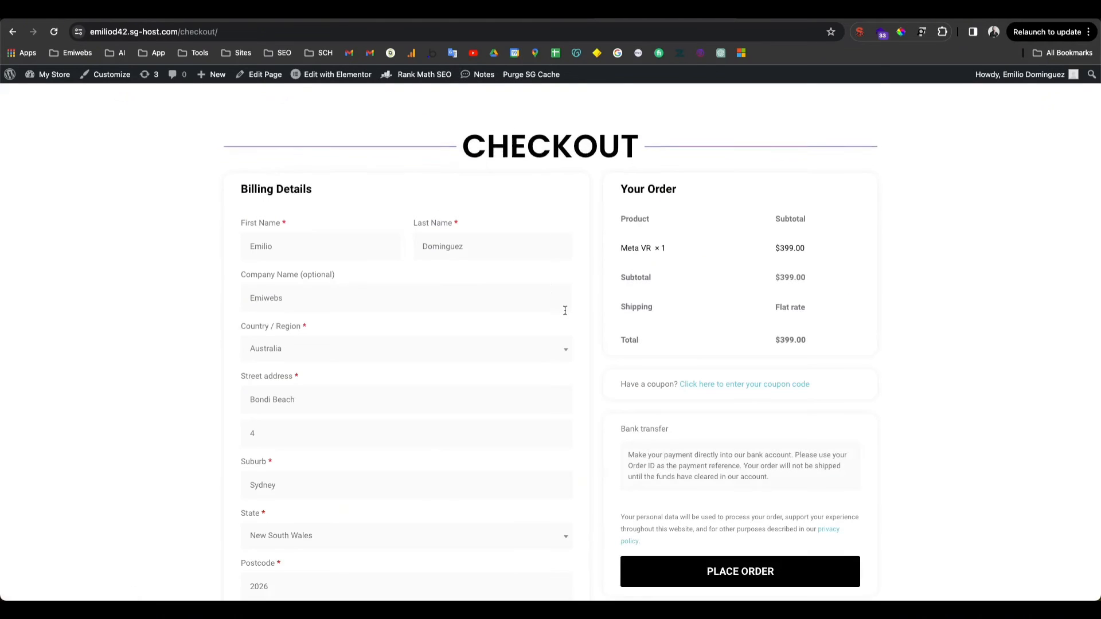
scroll(565, 310, down, 3)
click(711, 479)
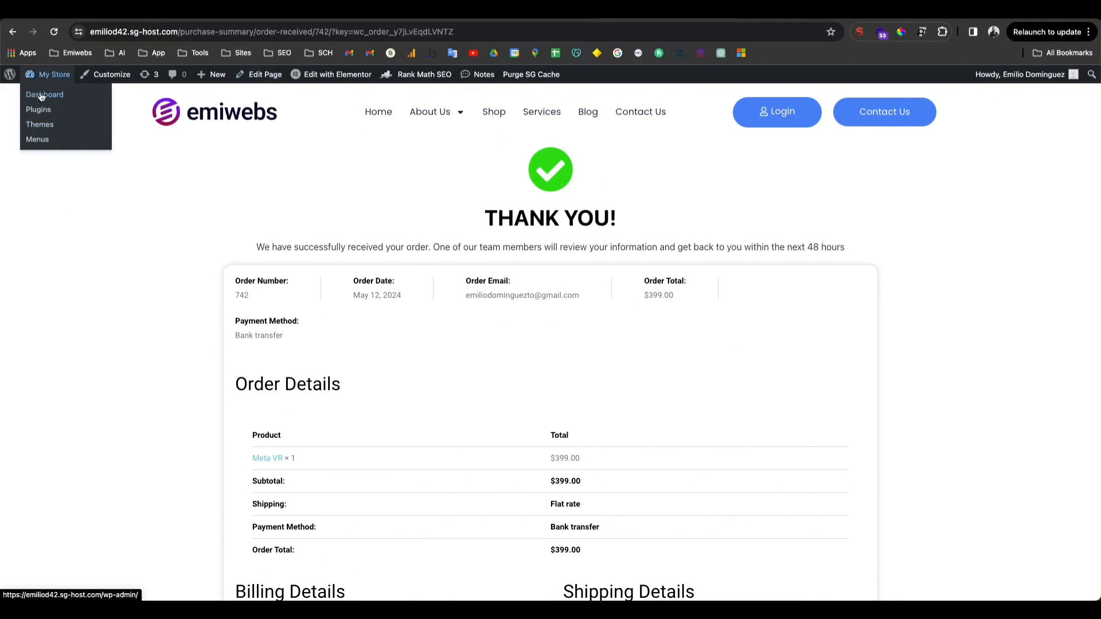
Step: Open the WordPress dashboard's page list and search it for Purchase Summary
click(43, 95)
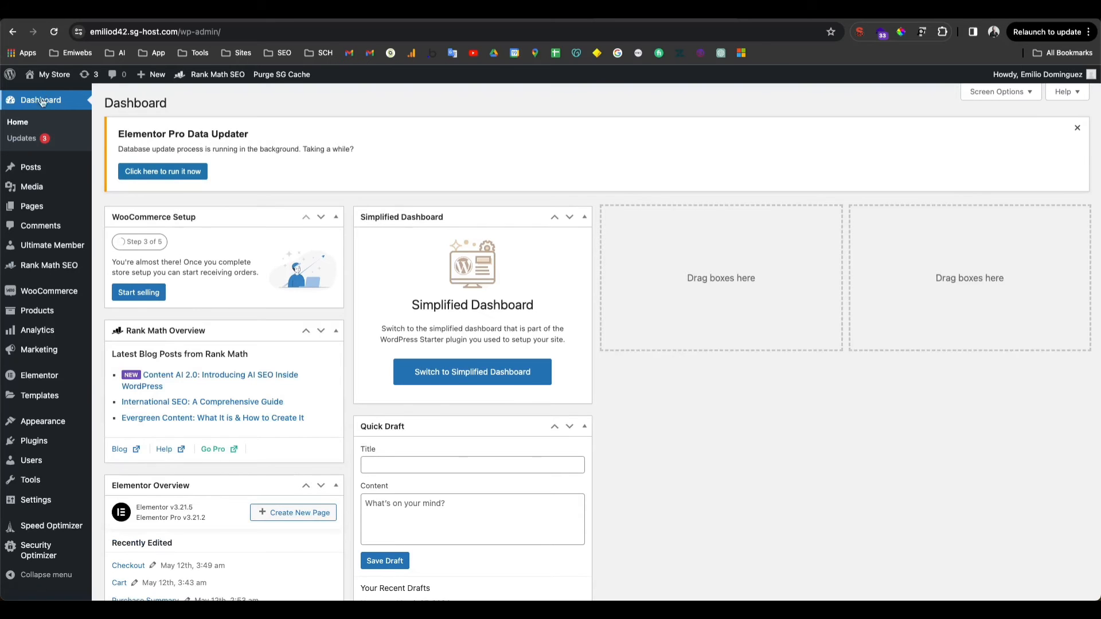
mouse_move(52, 213)
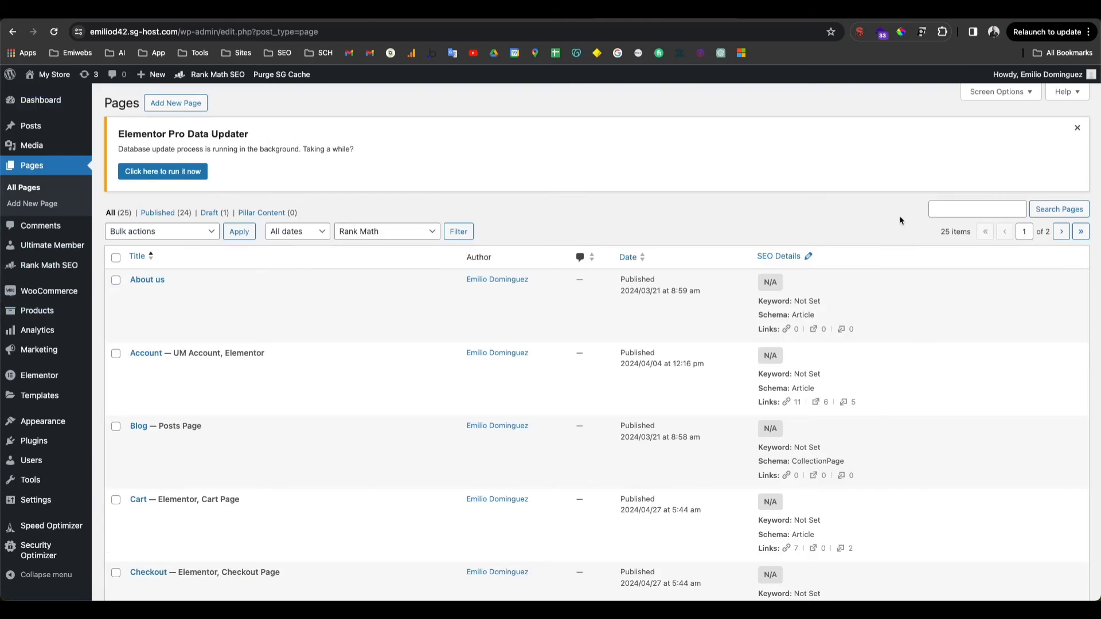
click(999, 213)
text(pru)
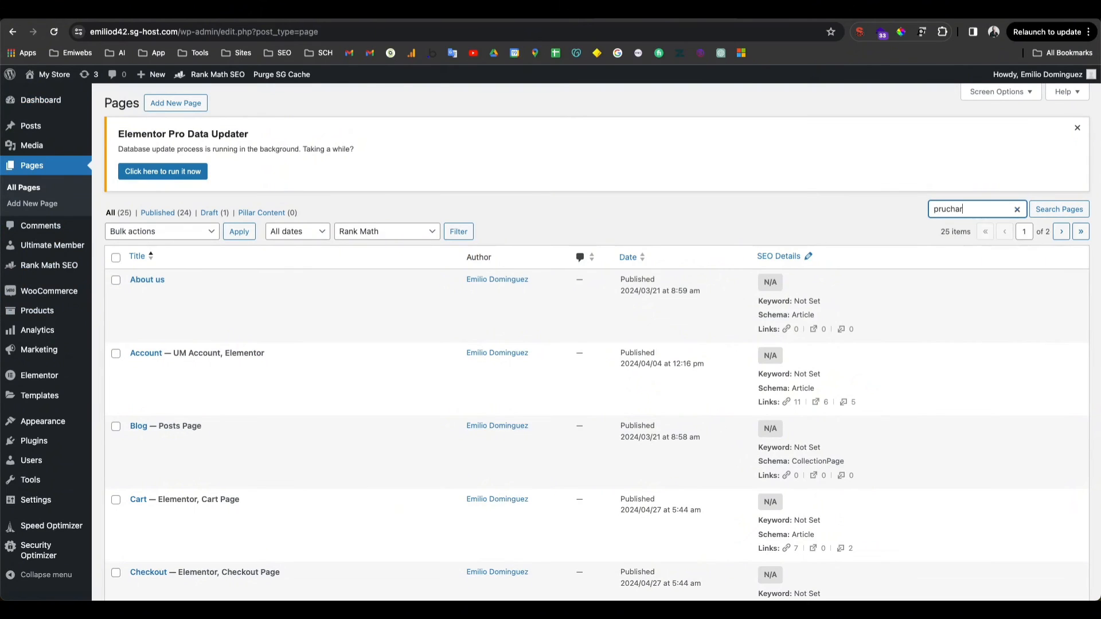
text(ch)
key(BackSpace)
key(BackSpace)
key(BackSpace)
key(BackSpace)
text(urch)
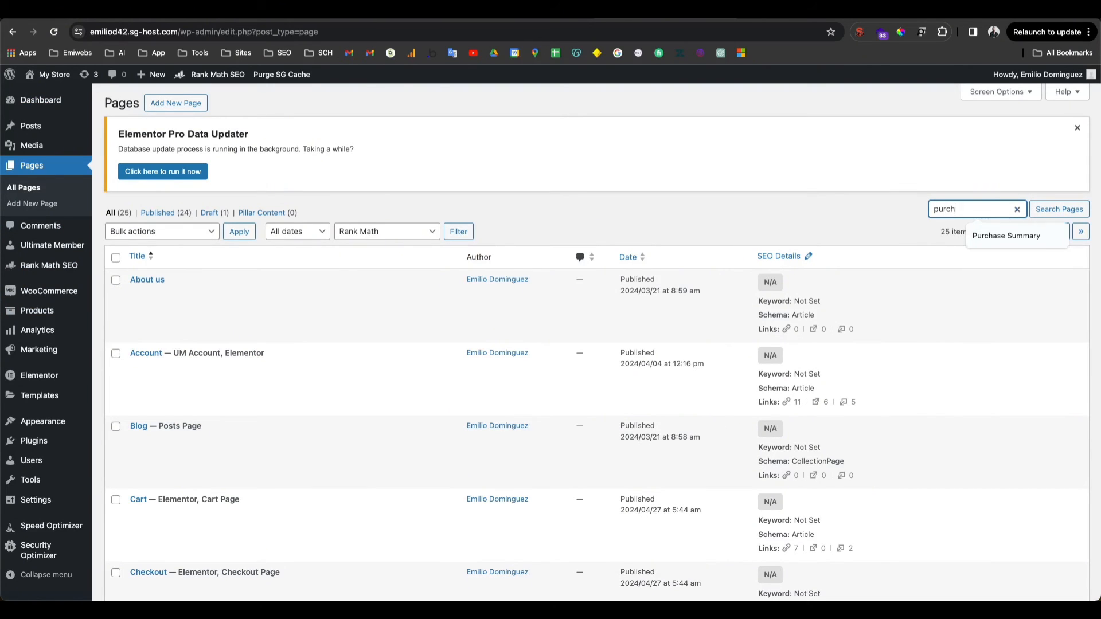
text(ase)
click(1006, 235)
click(1059, 209)
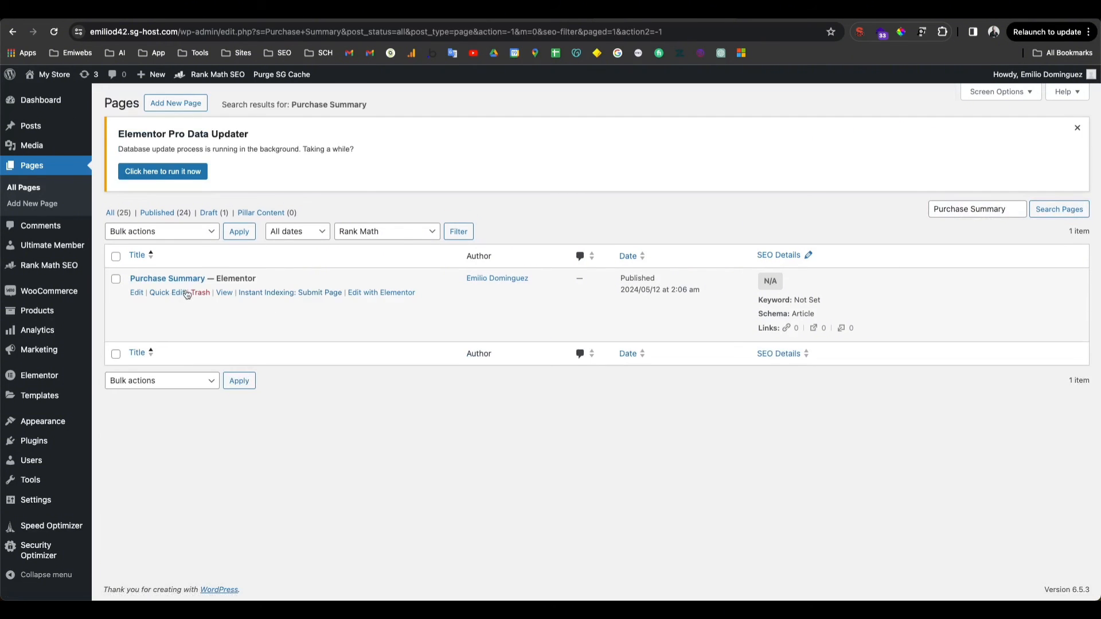
Step: Open the Purchase Summary page in Elementor and select the thank-you icon box to view its content settings
click(138, 294)
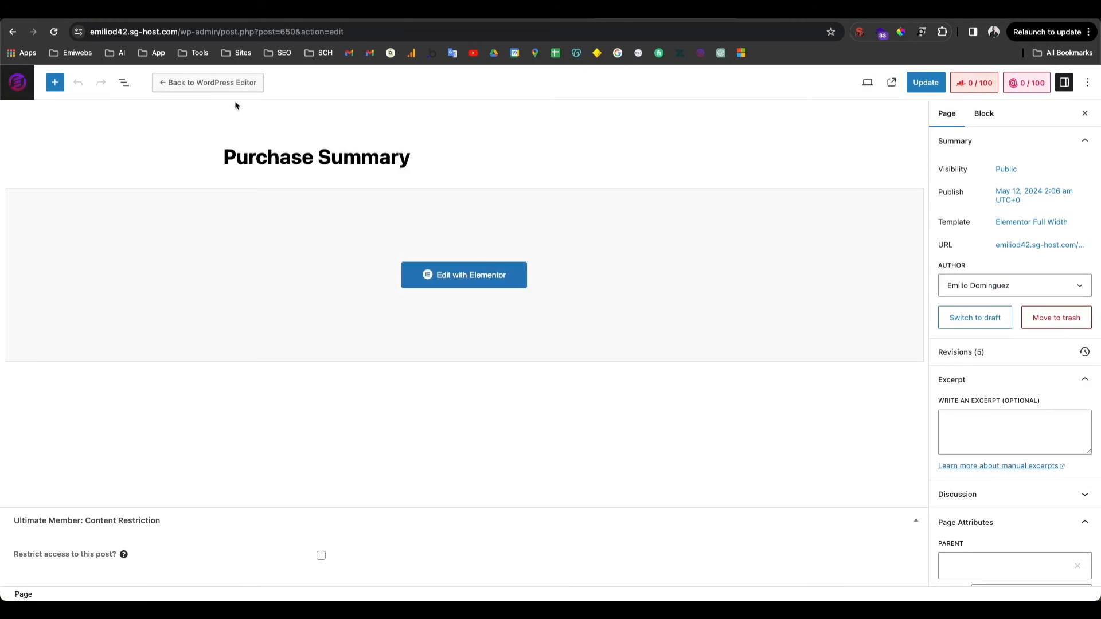
click(476, 284)
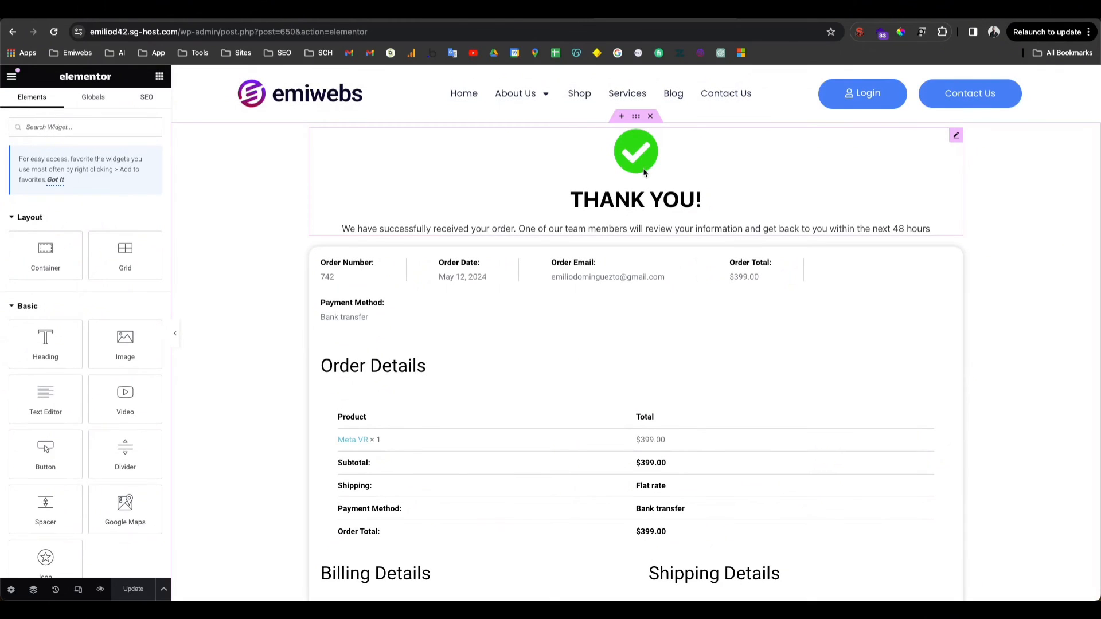
click(625, 153)
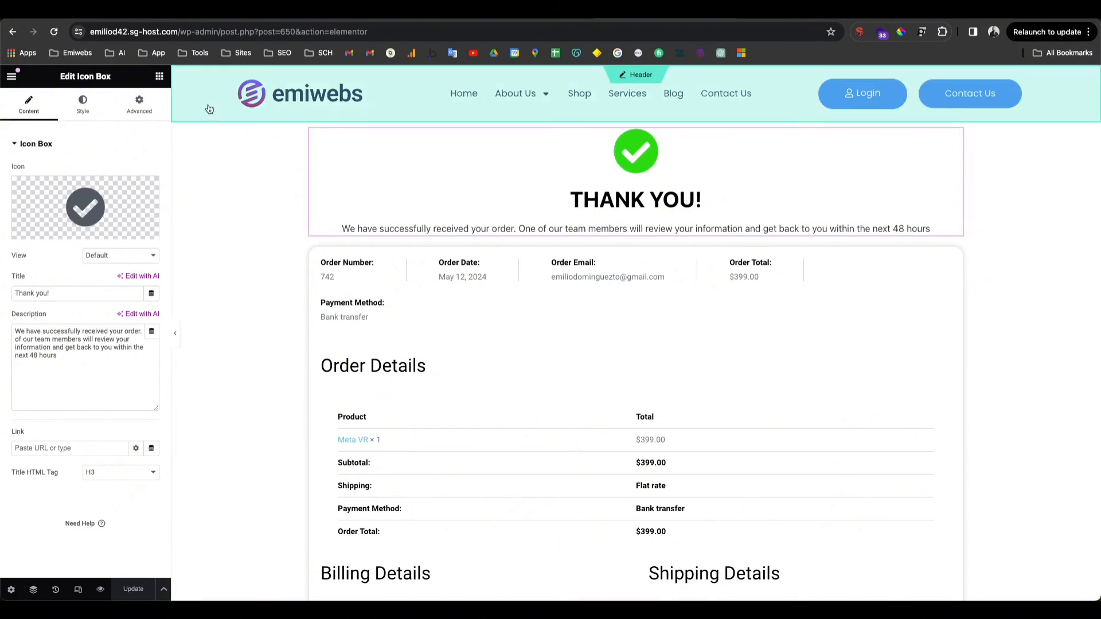
Step: Find the Icon Box widget and add one above the existing thank-you icon box
click(158, 77)
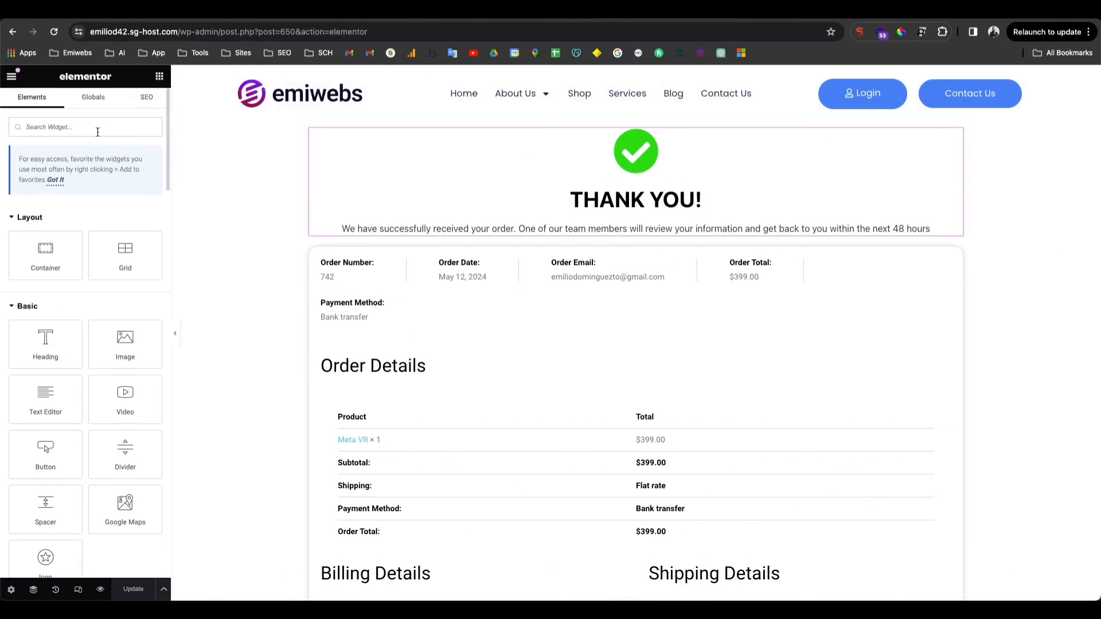
text(icon)
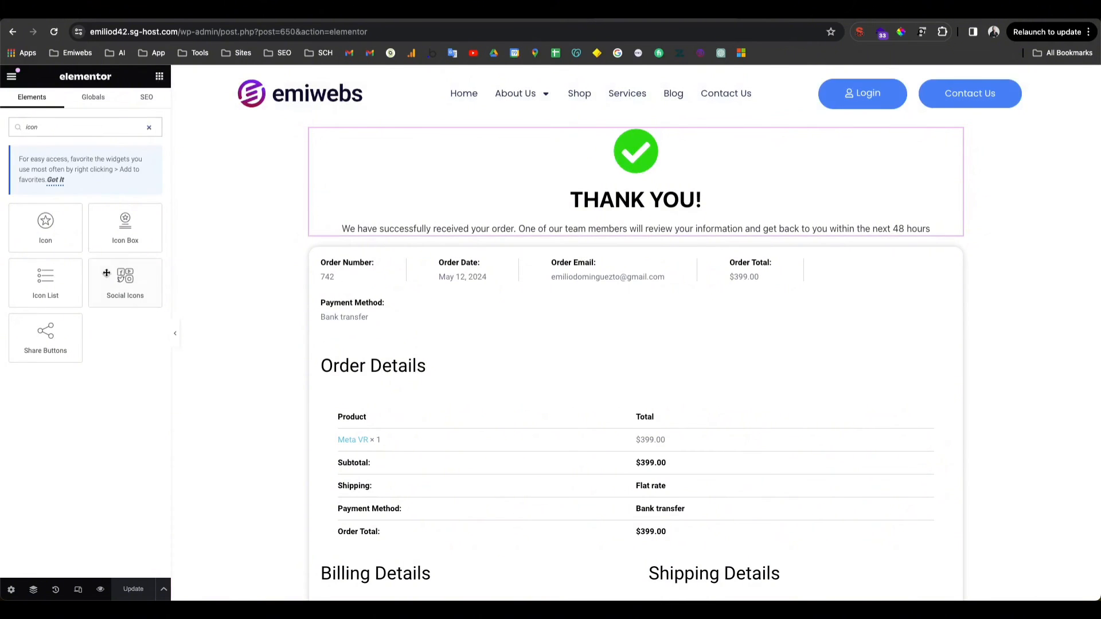
drag(123, 228, 627, 140)
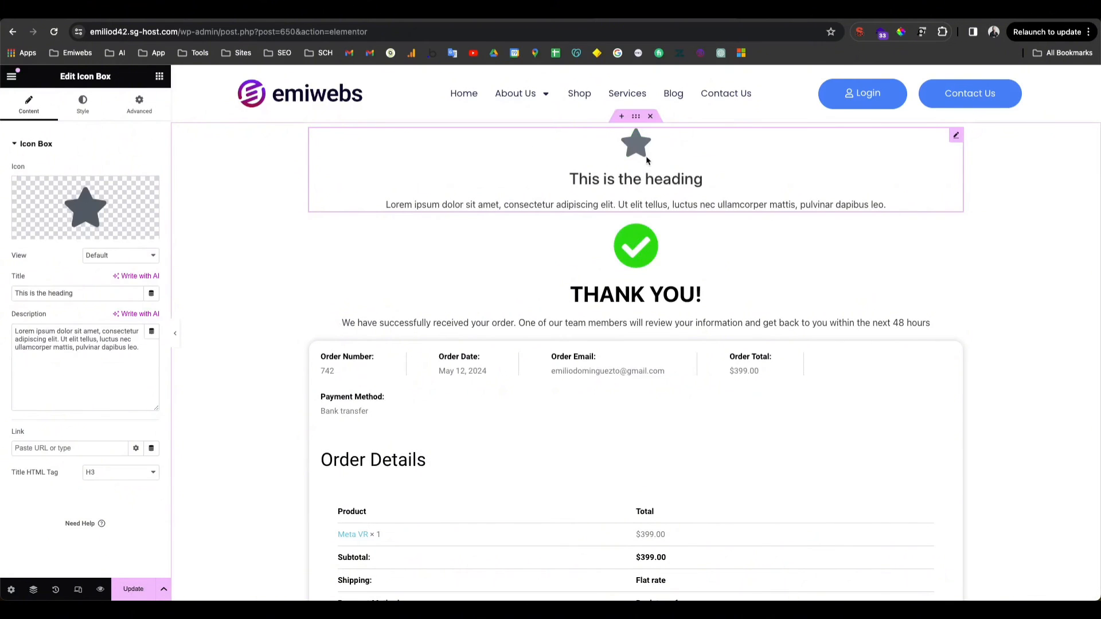
click(77, 219)
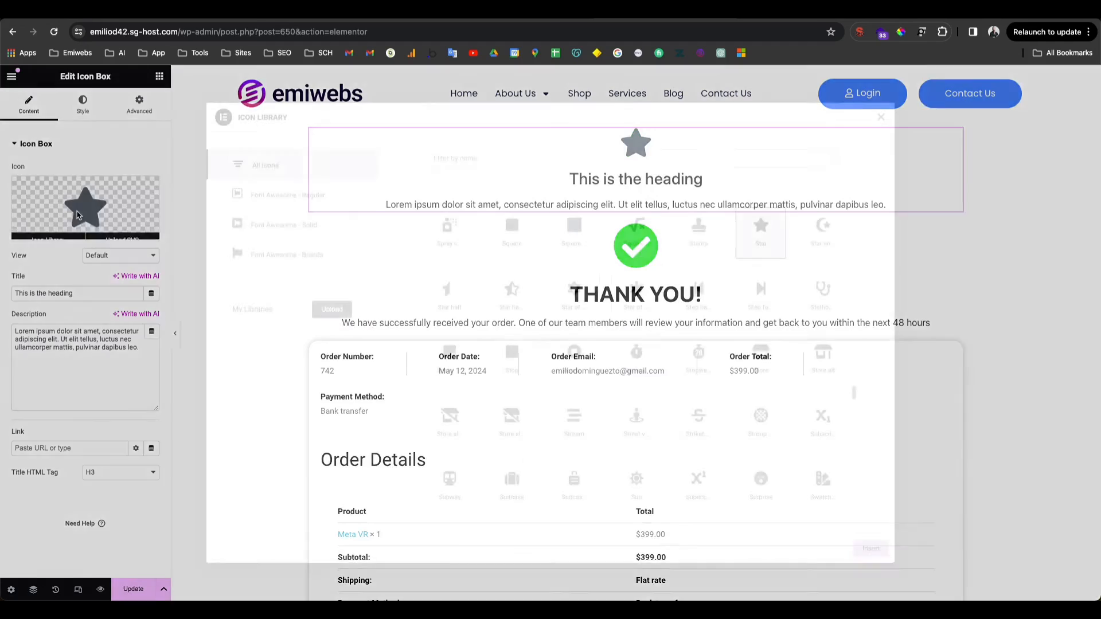
click(595, 163)
text(check)
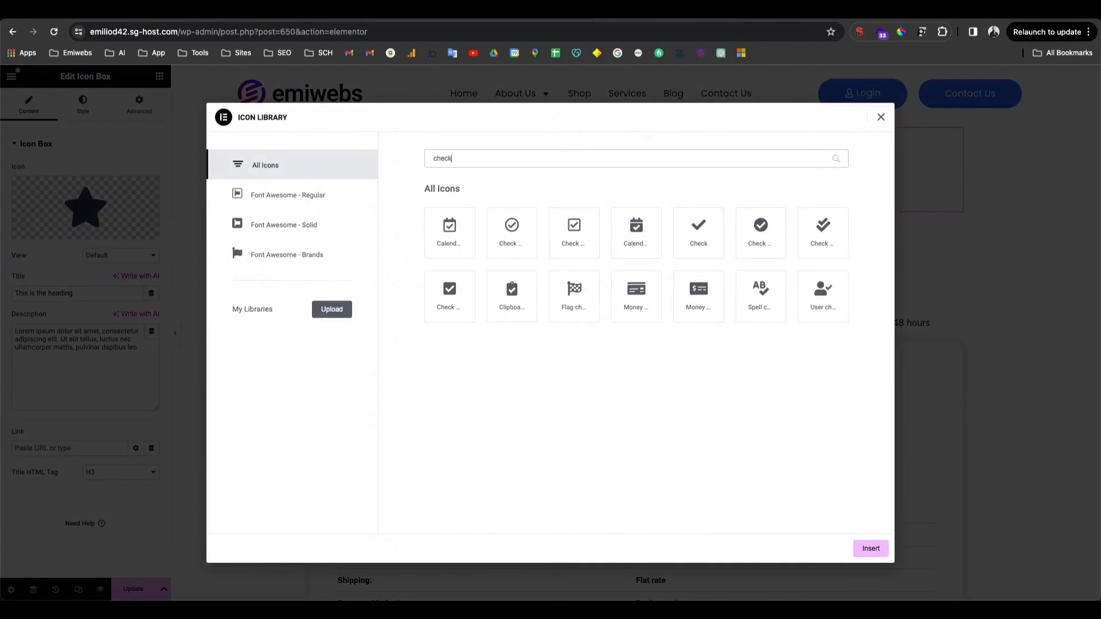
click(753, 250)
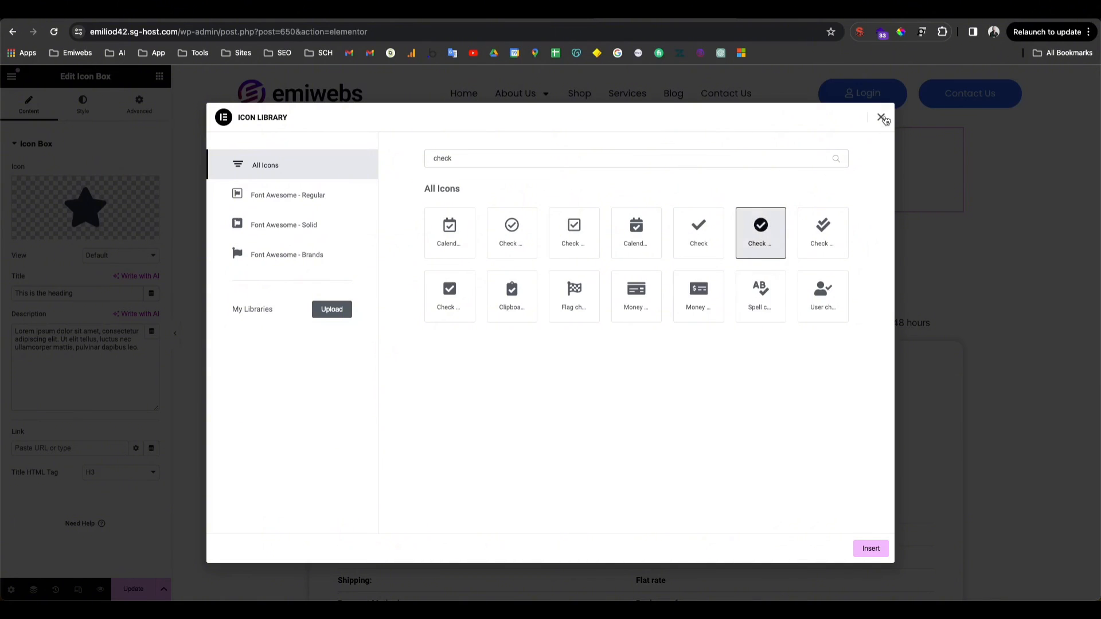
click(881, 117)
Step: Replace the star in the new icon box with the solid circled check icon from the icon library
click(51, 232)
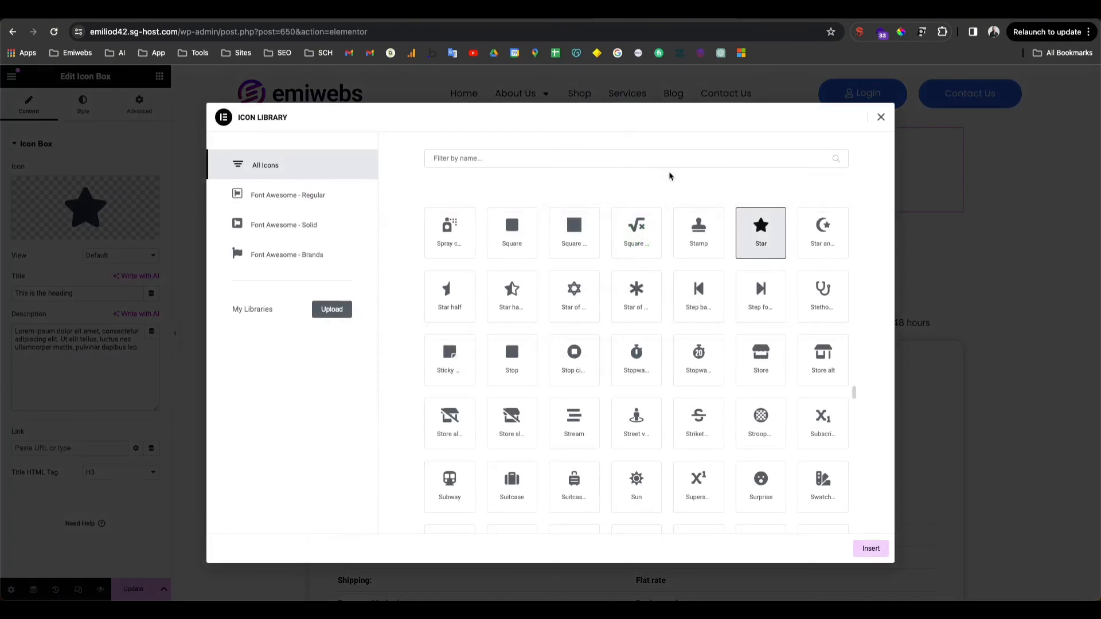
click(673, 161)
text(check)
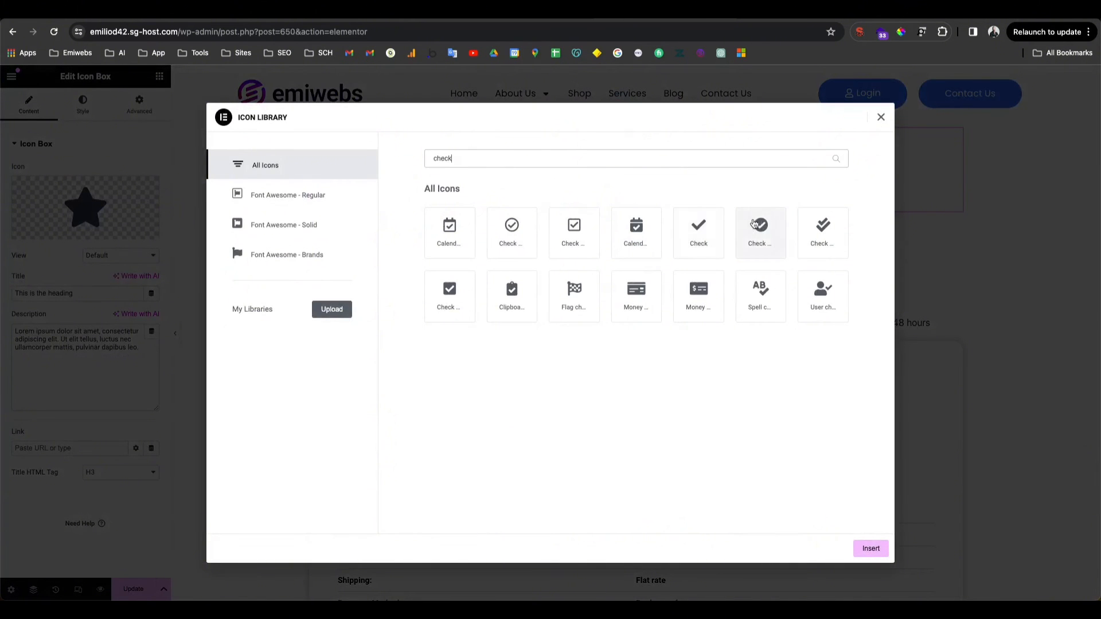
click(753, 241)
click(862, 549)
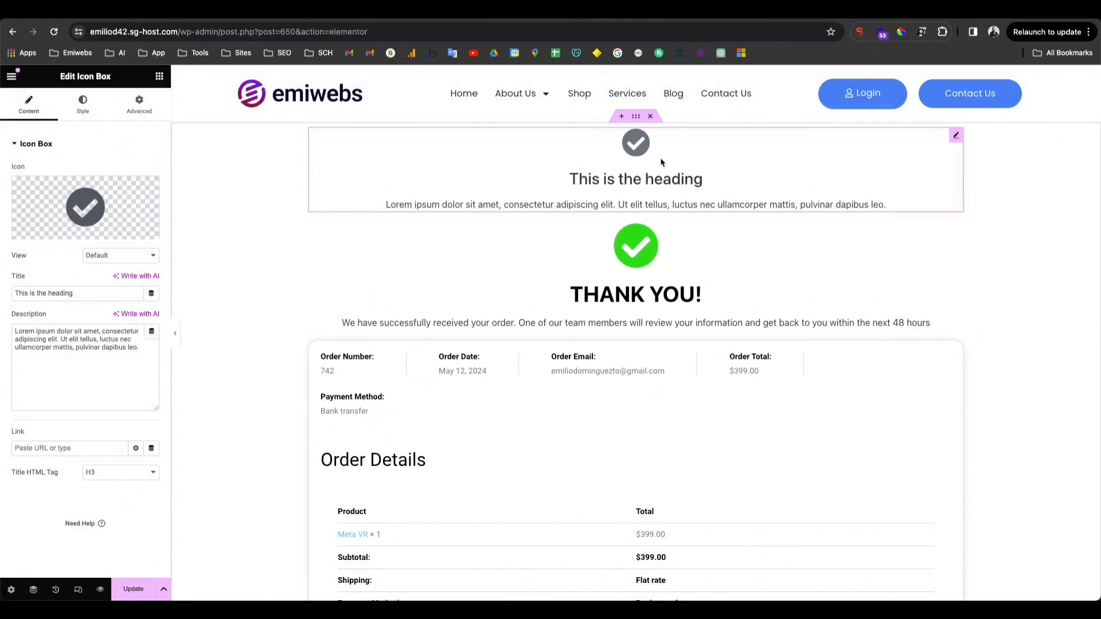
Step: Set the new icon box's title to "THANK YOU!" and select its placeholder description text
triple_click(59, 293)
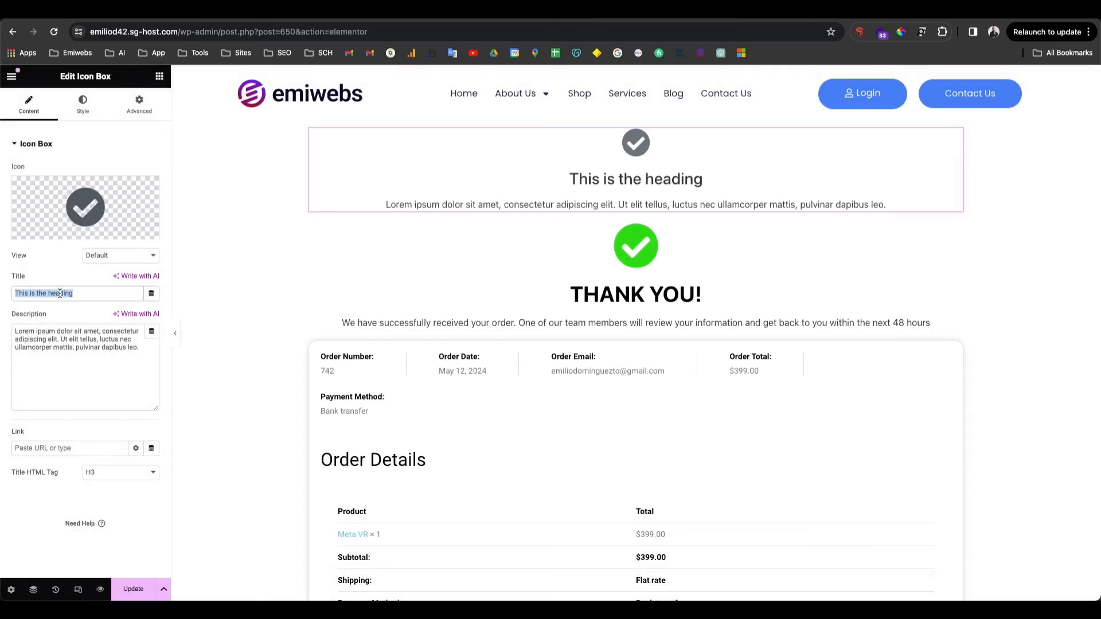
text(THANK YOU!)
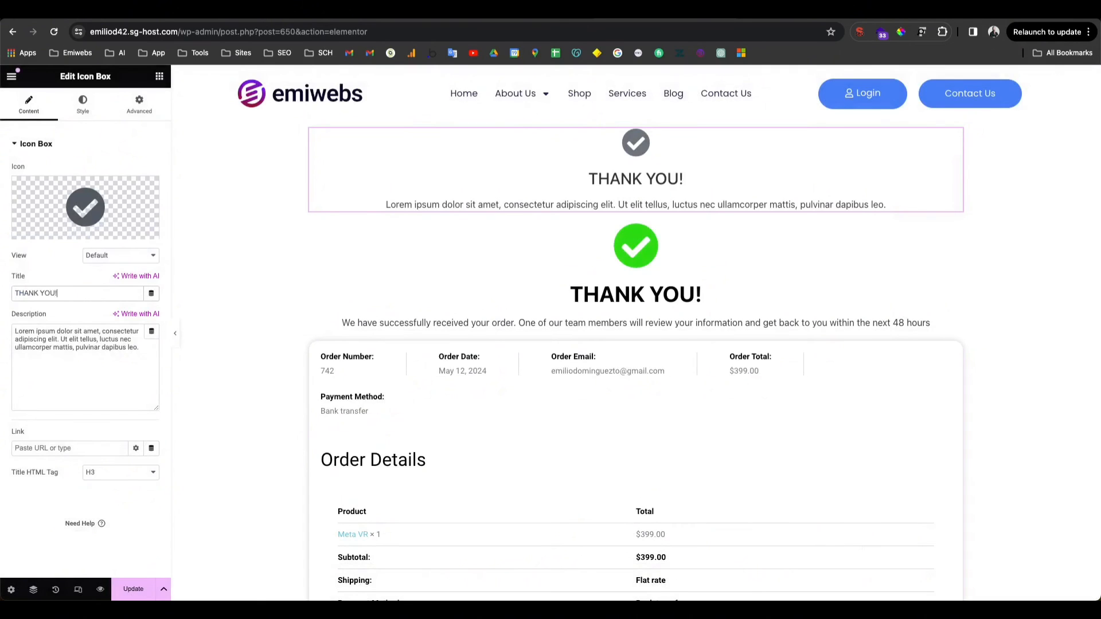
triple_click(64, 340)
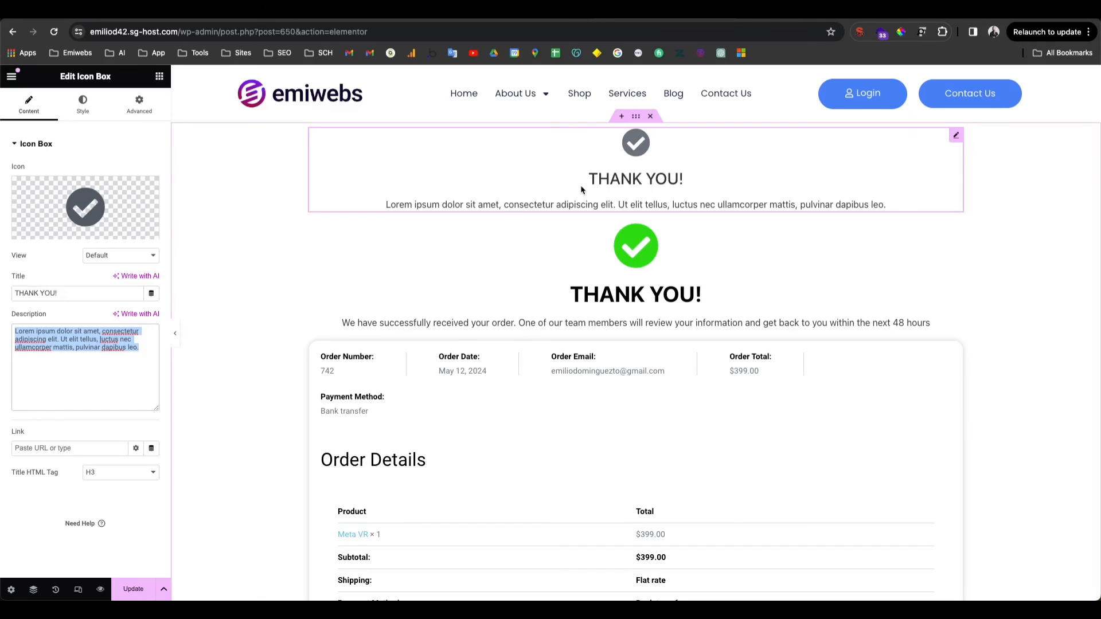
Step: Style the new icon box's check icon with a bright green primary color and a size of 130 px
click(82, 104)
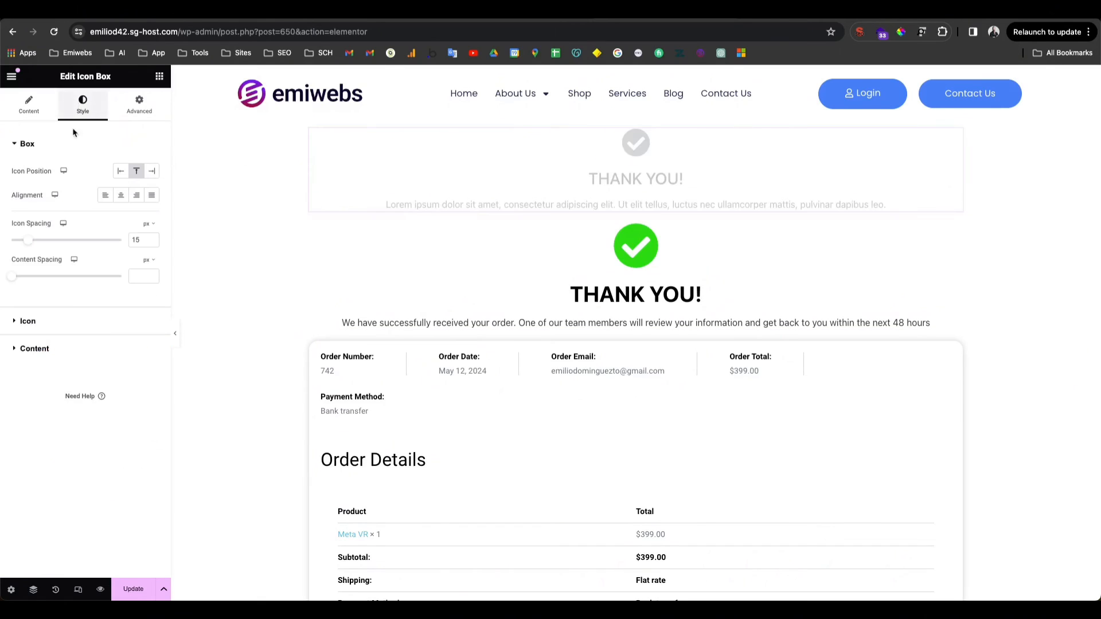
click(44, 321)
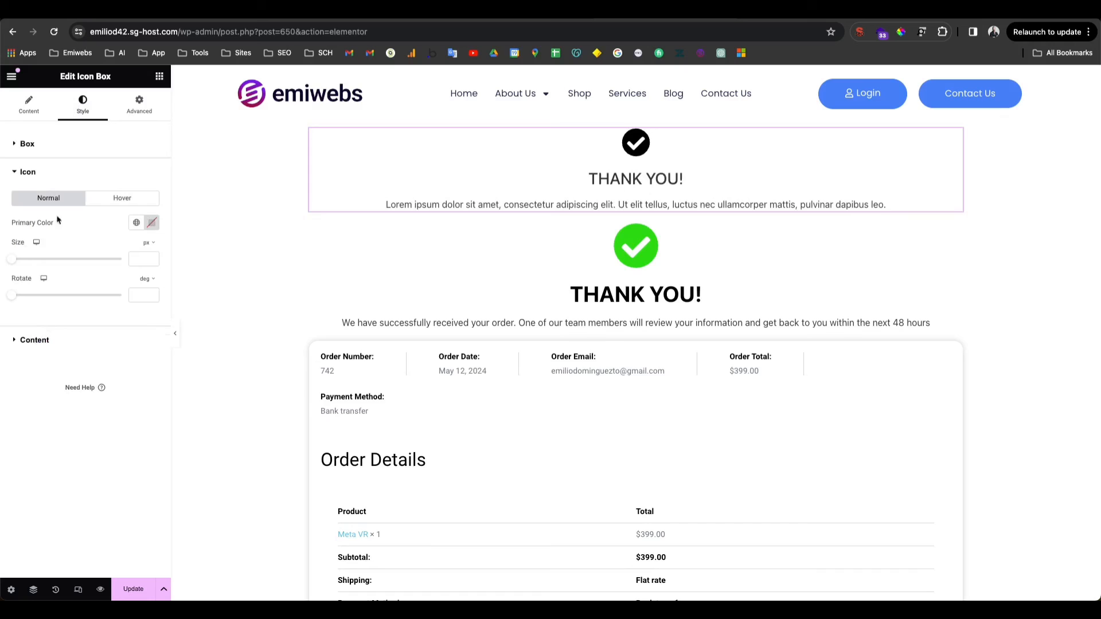
click(152, 223)
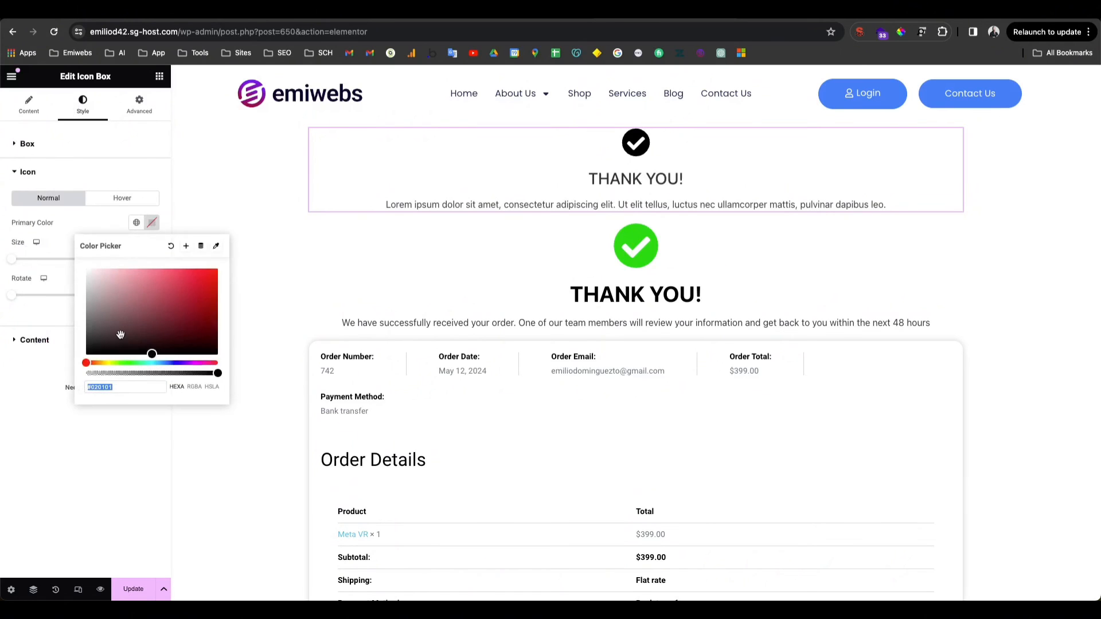
drag(86, 363, 228, 261)
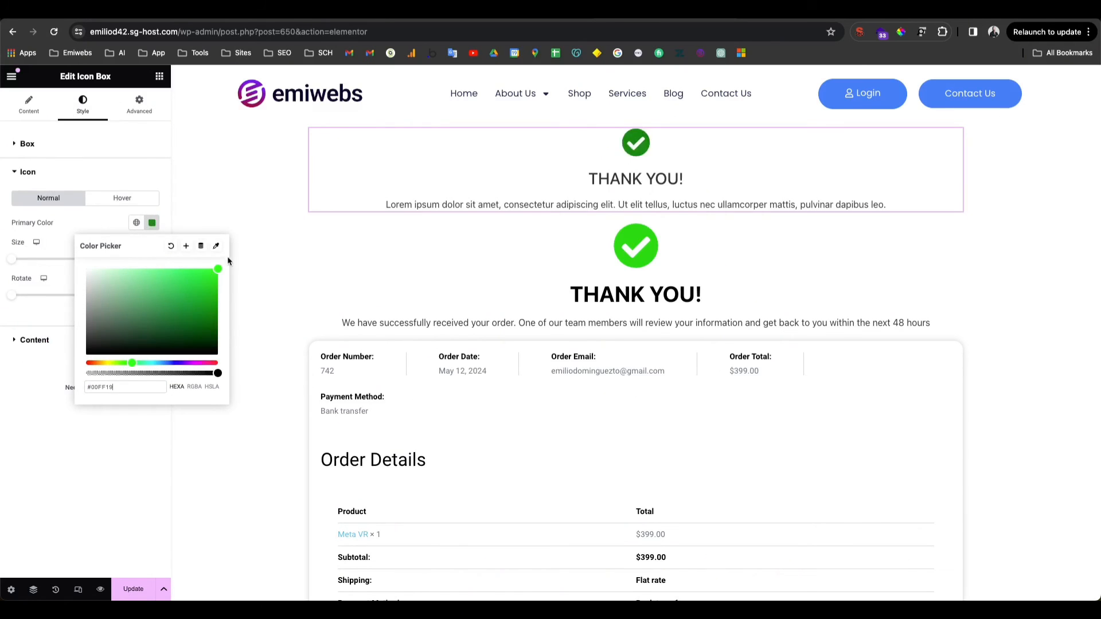
click(106, 218)
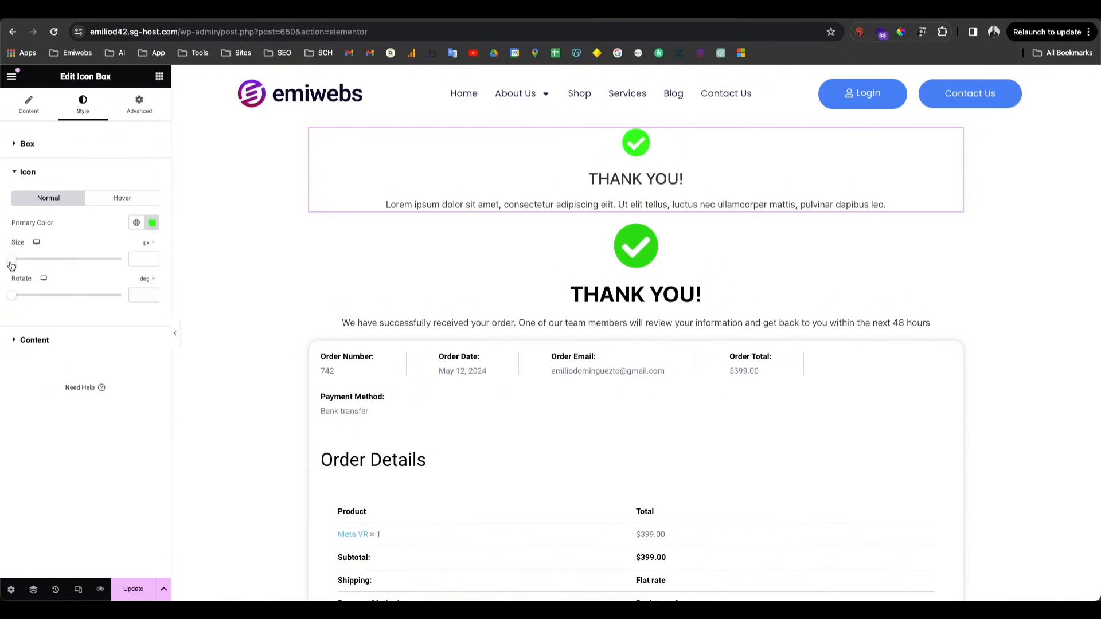
drag(12, 259, 59, 261)
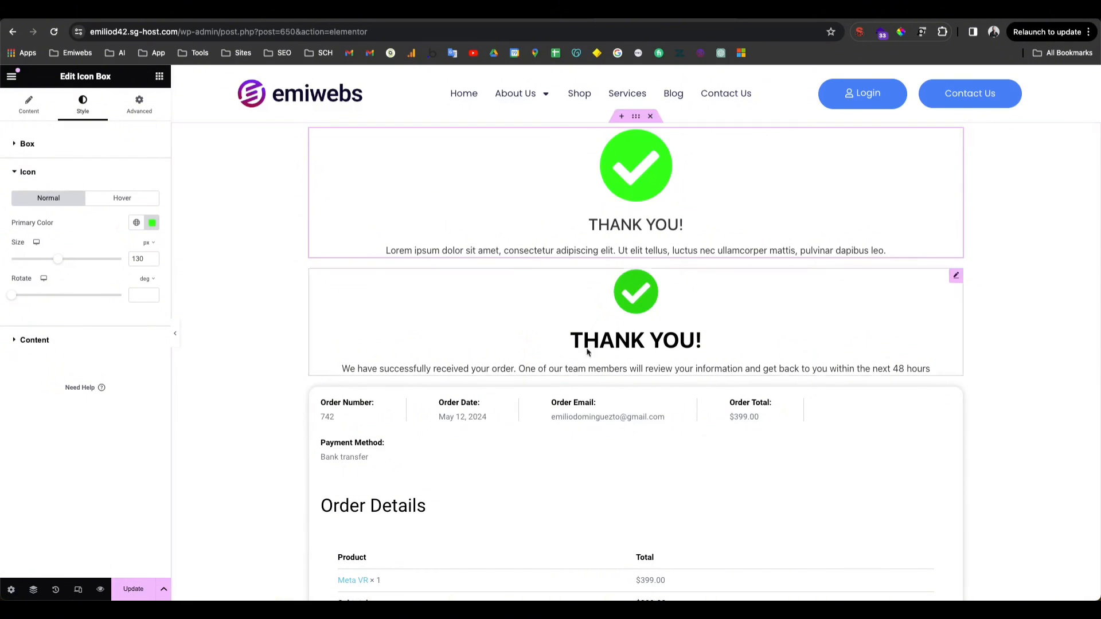
Step: Delete the newly added icon box above the original thank-you icon box
scroll(643, 240, down, 1)
right_click(633, 143)
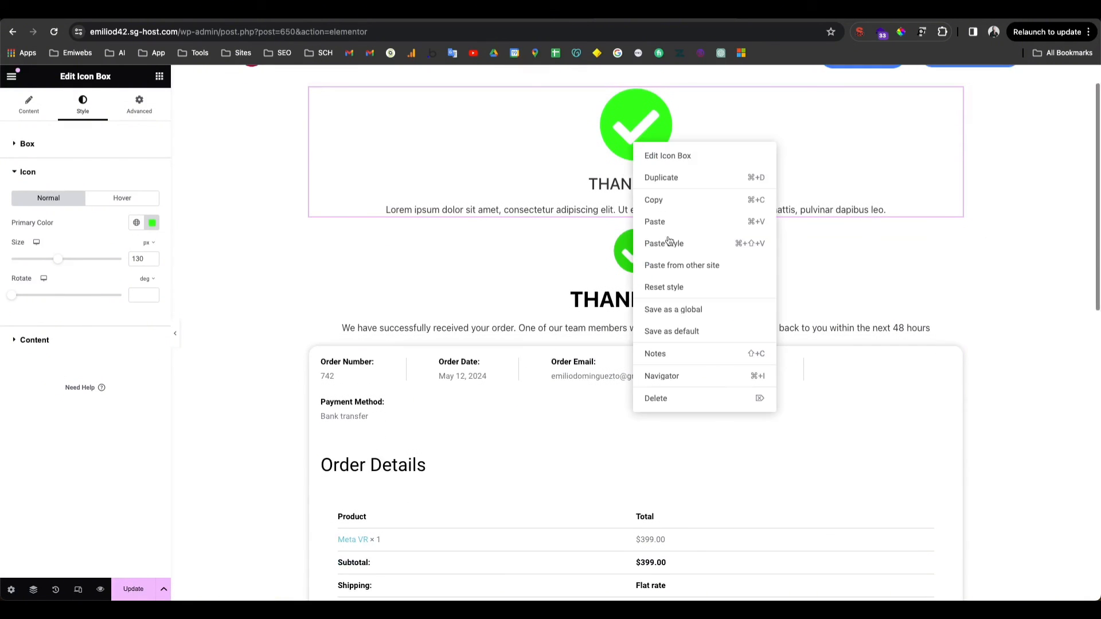
click(671, 401)
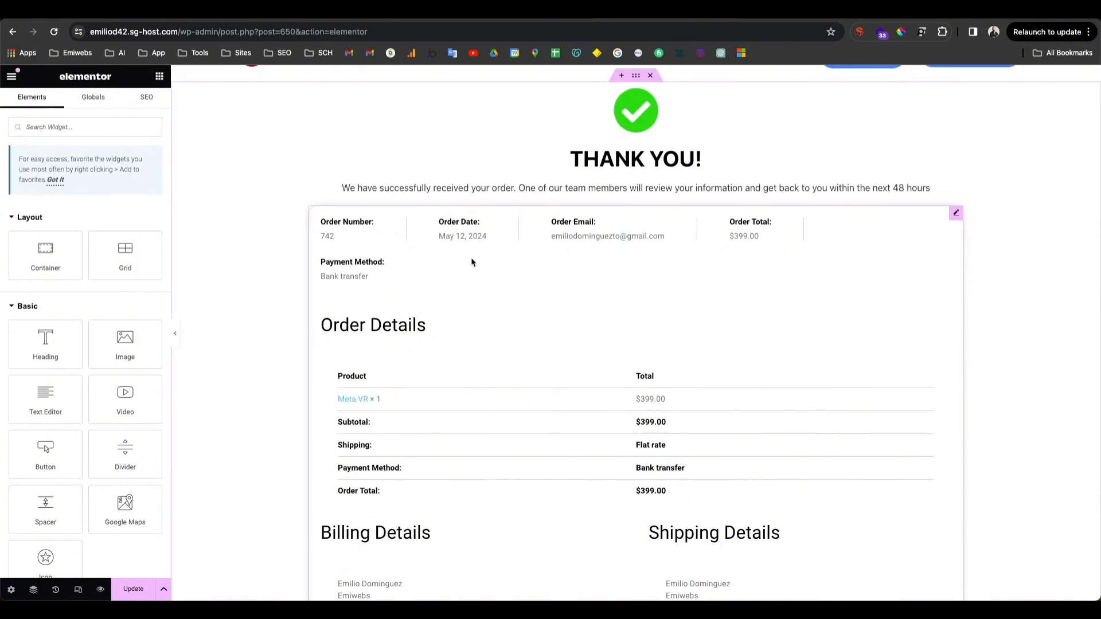
Step: Find the Purchase Summary widget and add a new one between the thank-you icon box and the existing order summary
click(533, 248)
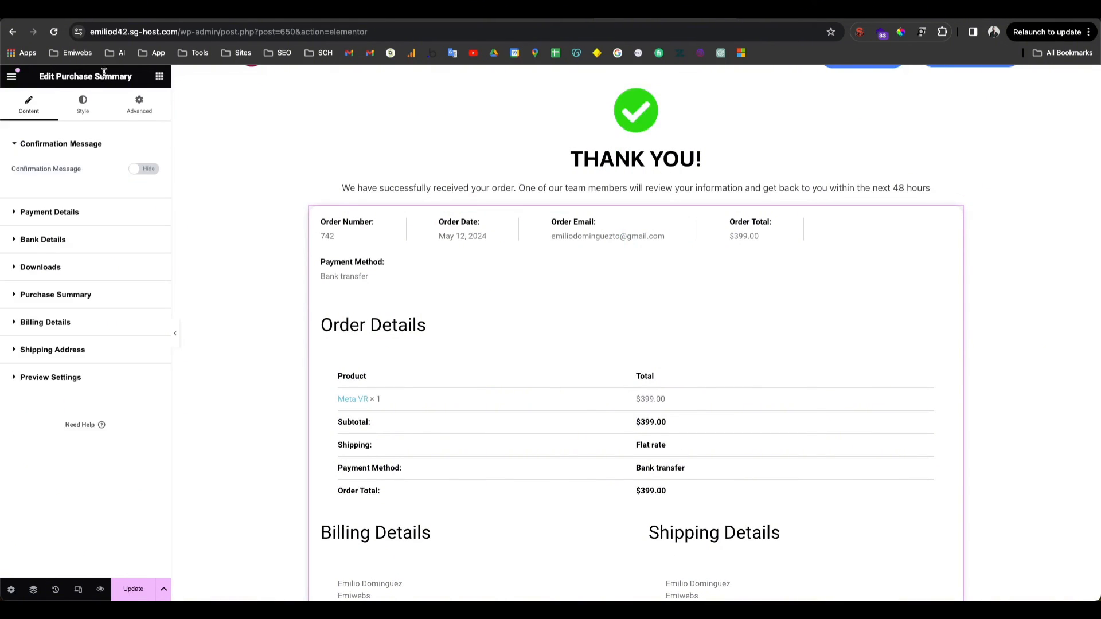
click(160, 77)
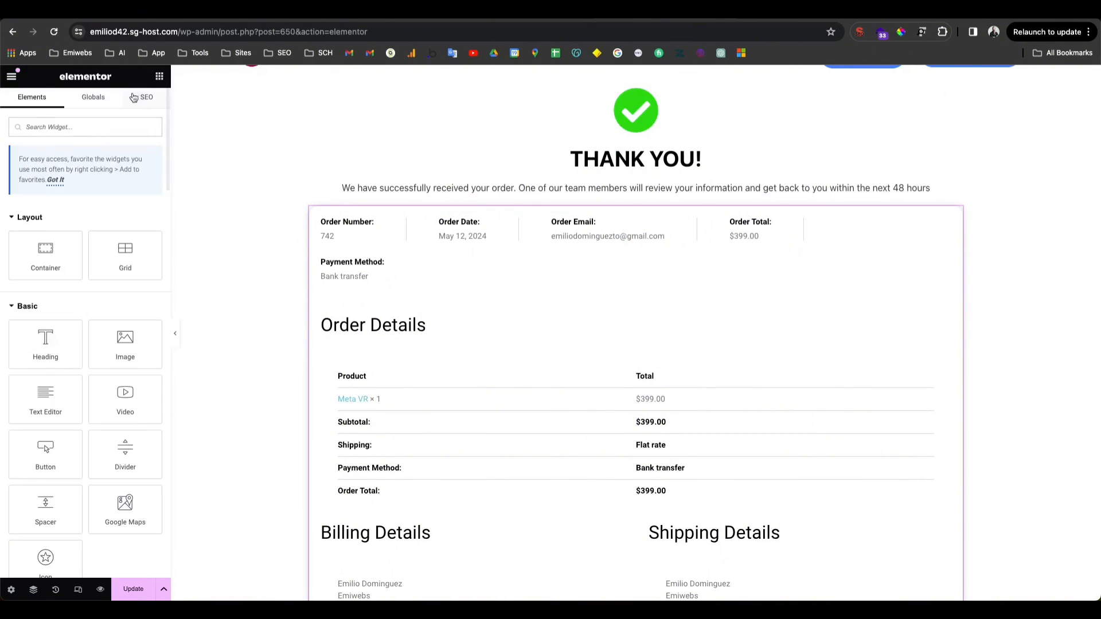
text(purc)
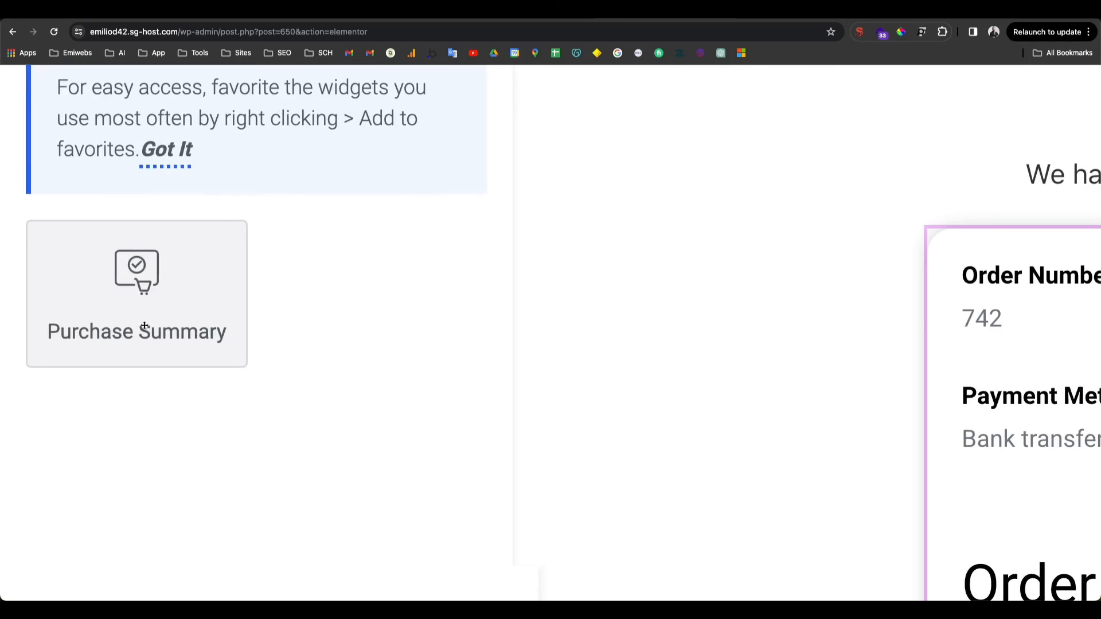
drag(154, 311, 691, 225)
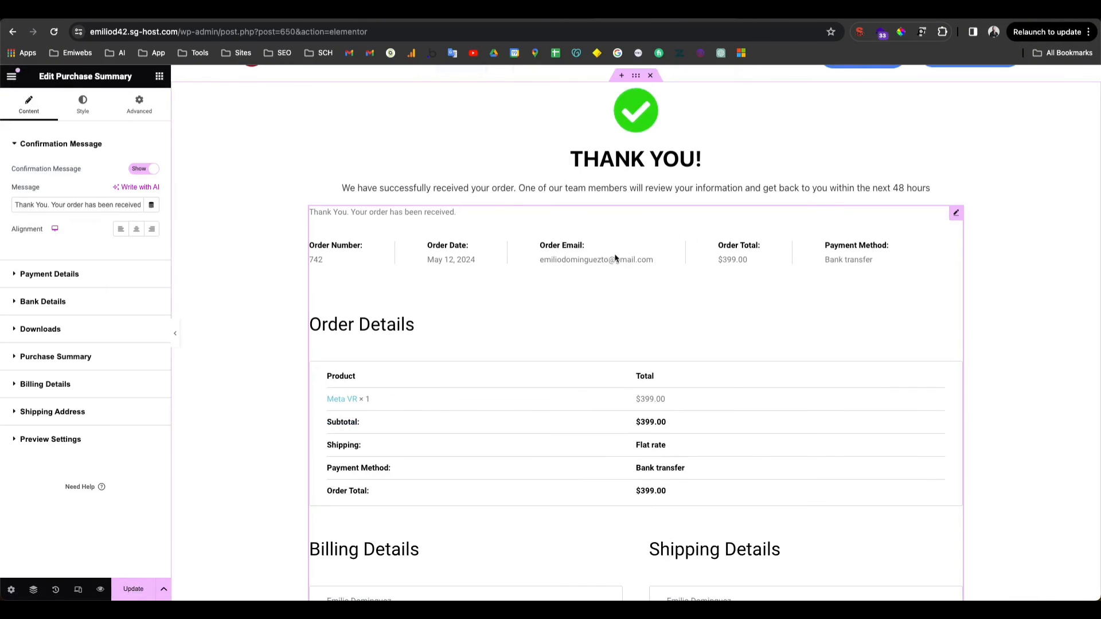
Step: Review the new Purchase Summary widget at full page width and hide its confirmation message
click(175, 333)
scroll(318, 297, down, 6)
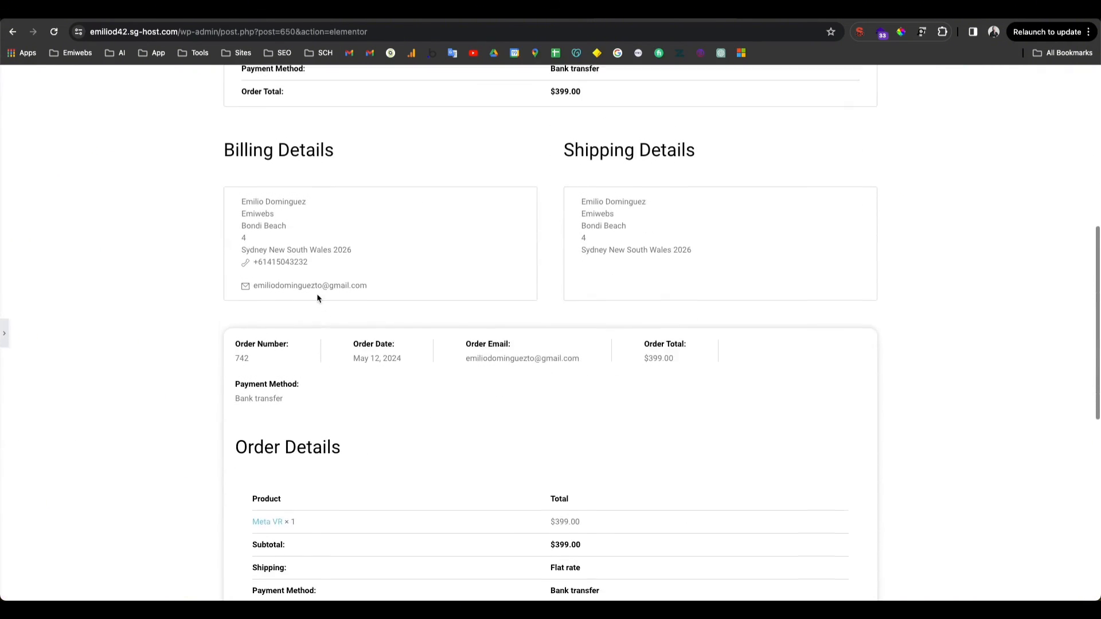
scroll(318, 297, down, 1)
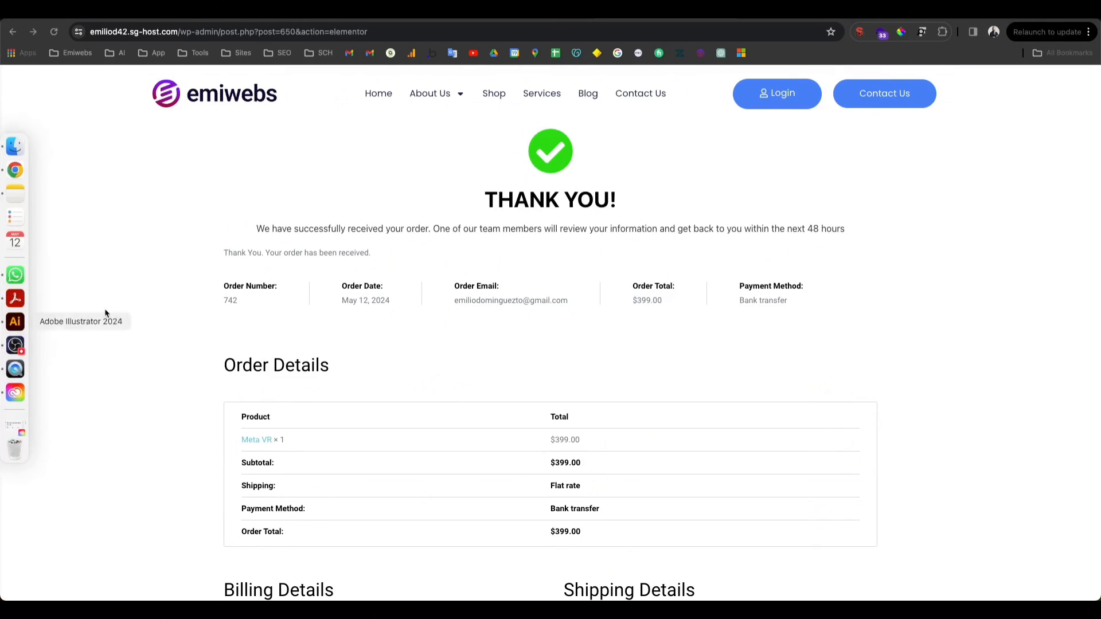
click(5, 338)
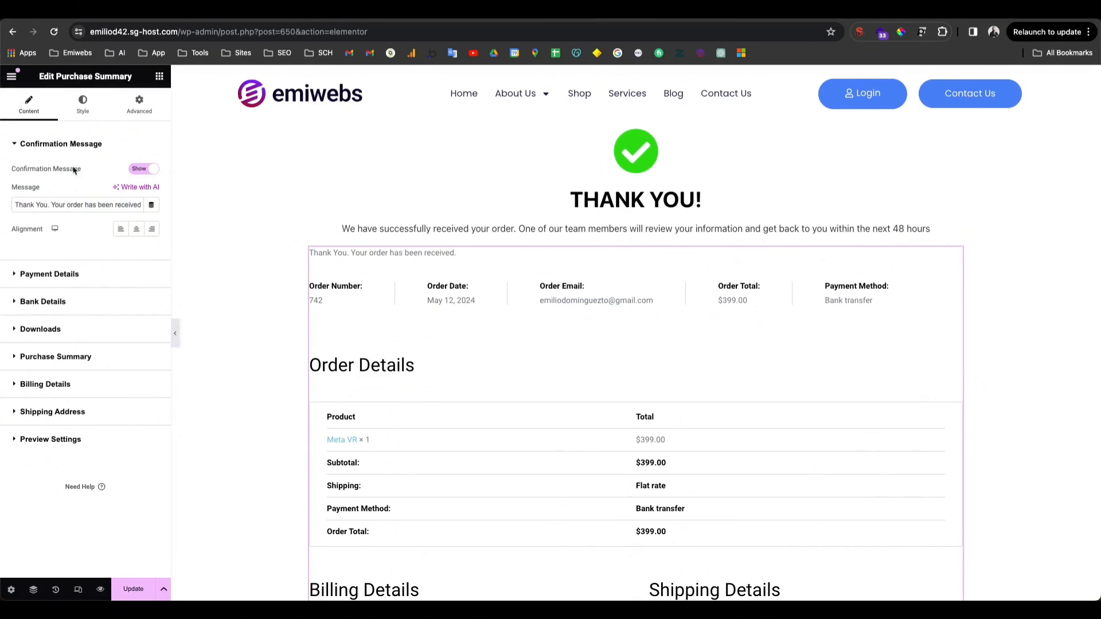
click(155, 170)
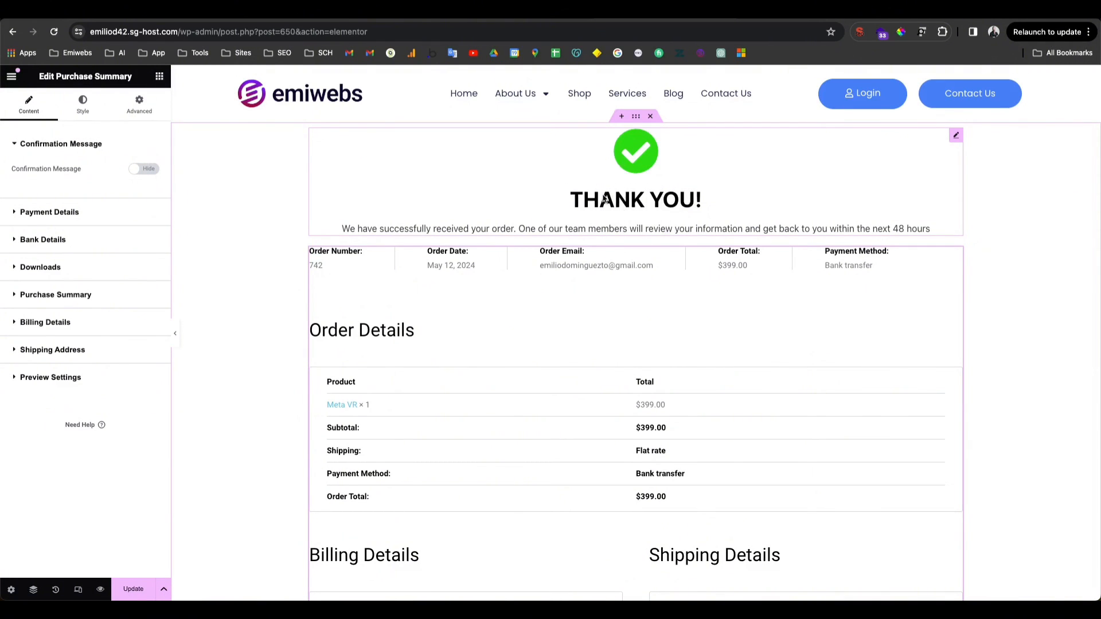
Step: Look through the new widget's payment, bank, downloads, purchase summary, billing and shipping address content settings
click(43, 217)
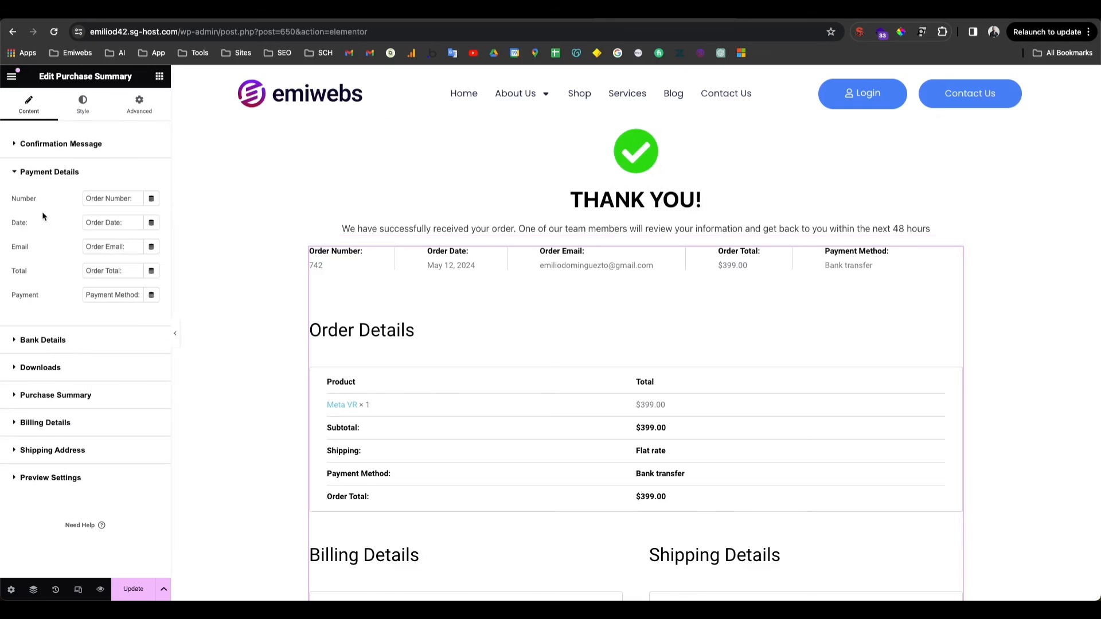
click(57, 178)
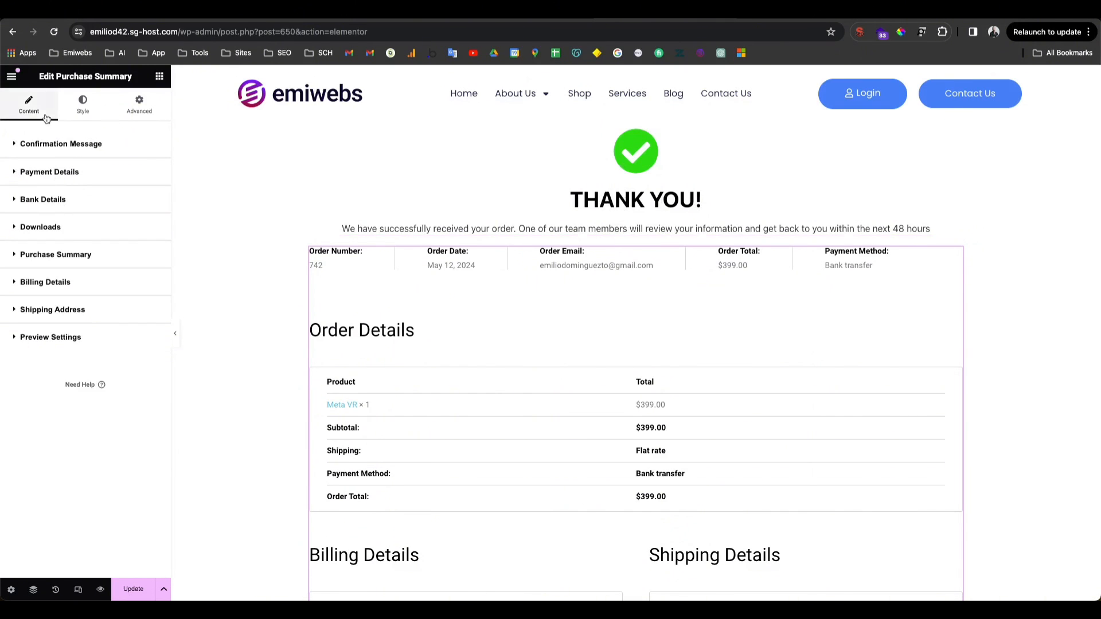
click(34, 202)
click(34, 202)
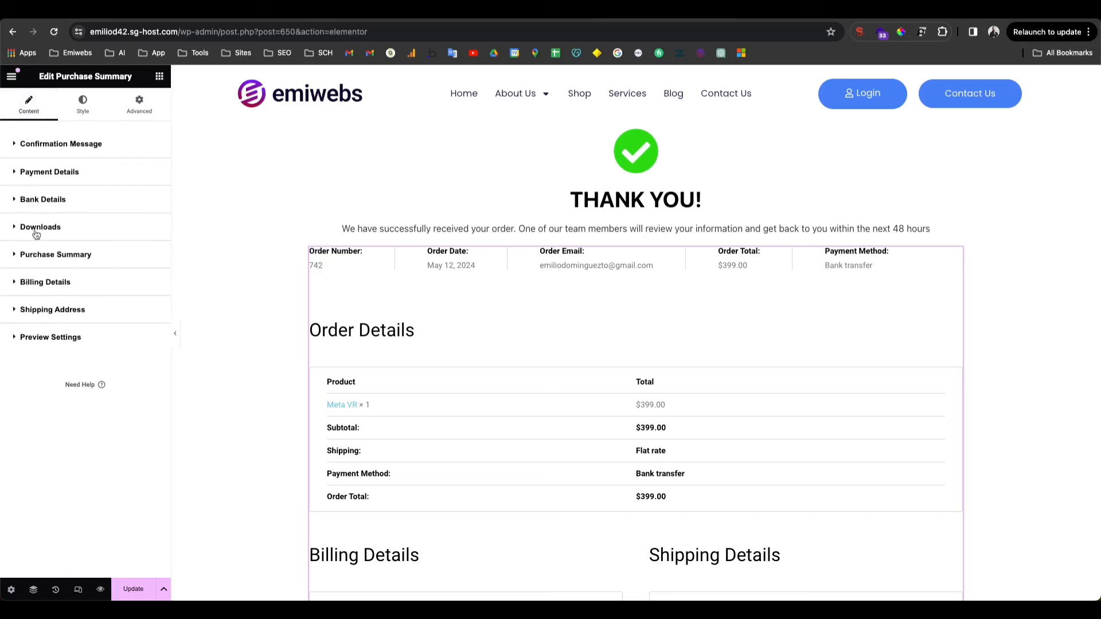
click(40, 228)
click(40, 228)
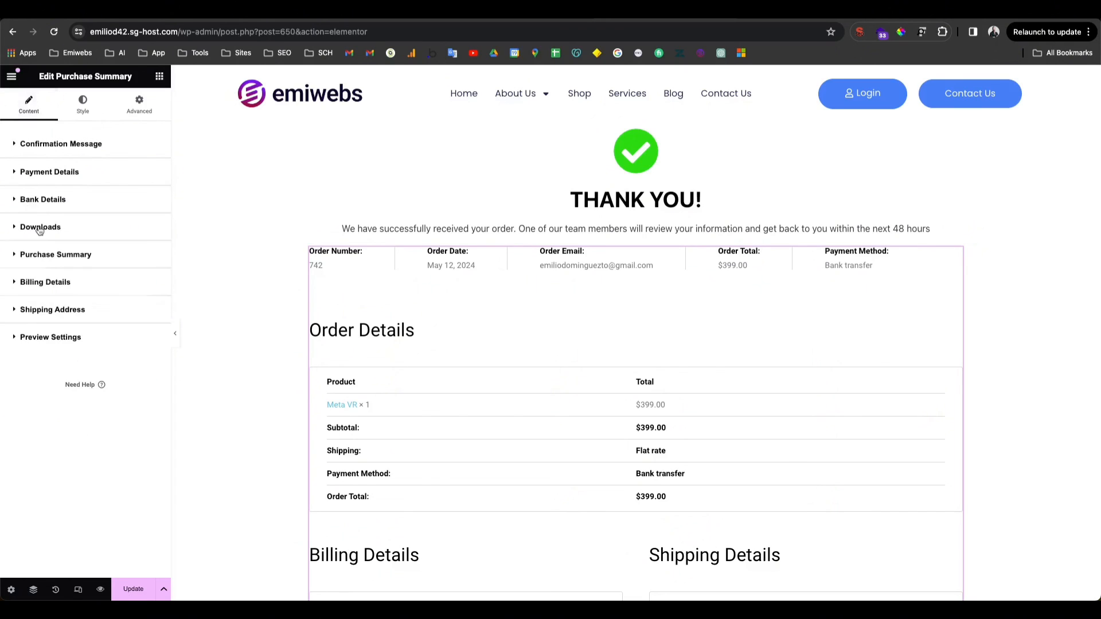
click(35, 257)
click(34, 257)
click(43, 284)
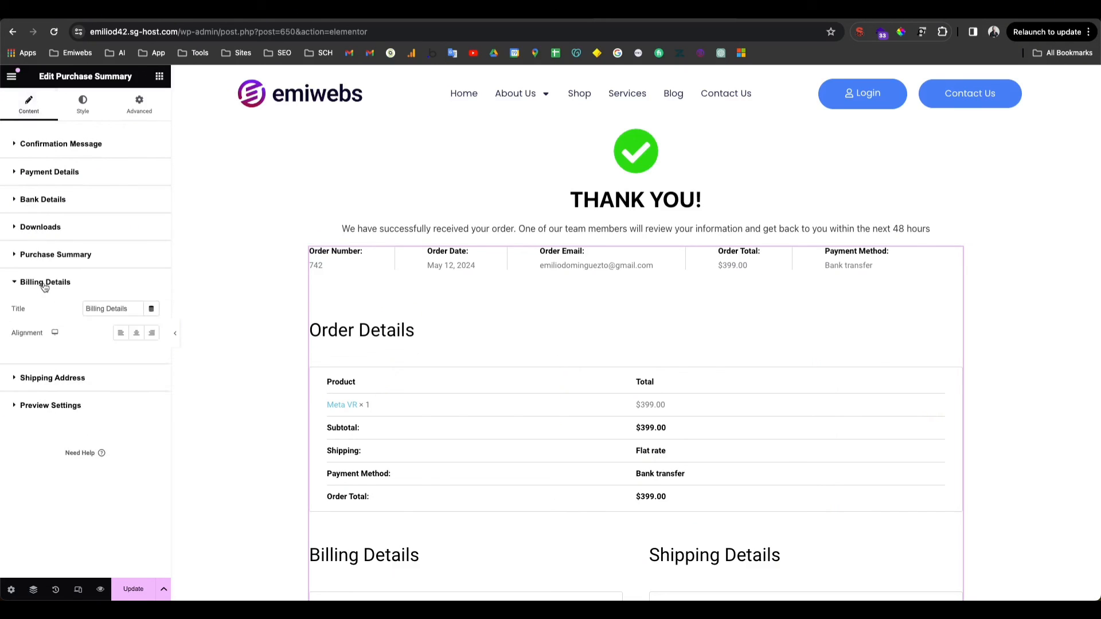
click(43, 284)
click(50, 312)
click(49, 313)
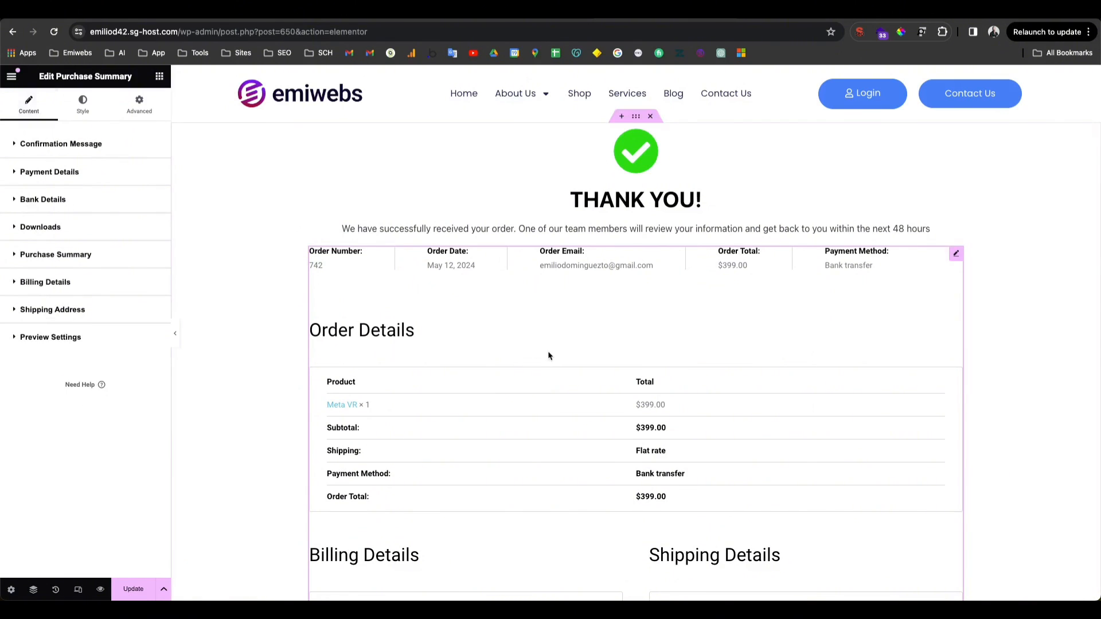
Step: Examine the options for which order the new Purchase Summary widget previews, keeping Latest Order
scroll(450, 253, down, 1)
scroll(377, 392, down, 3)
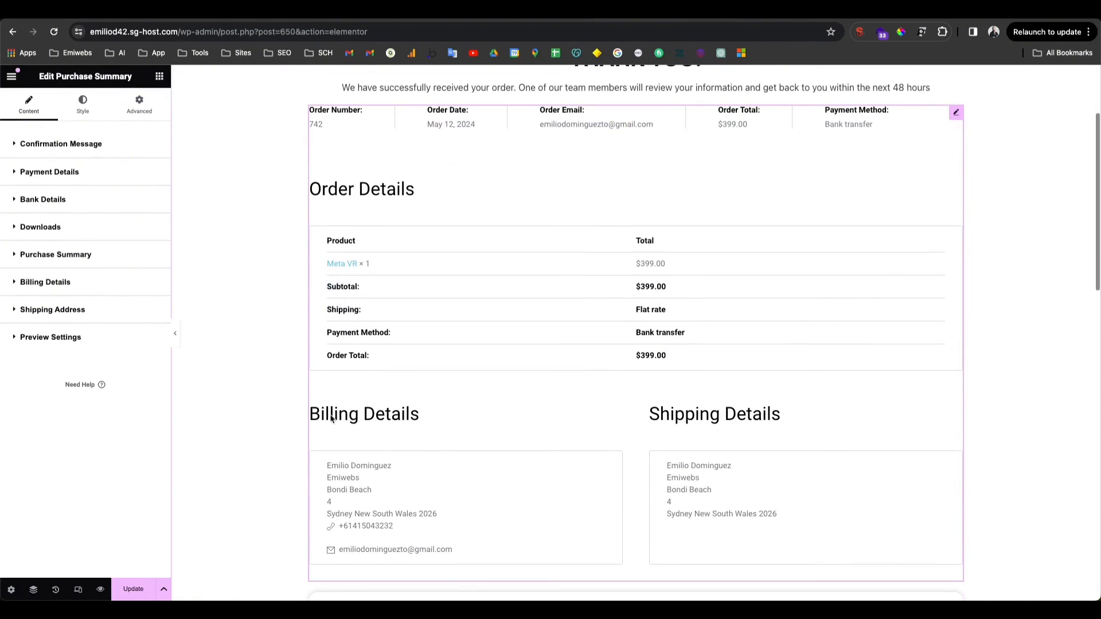
click(72, 341)
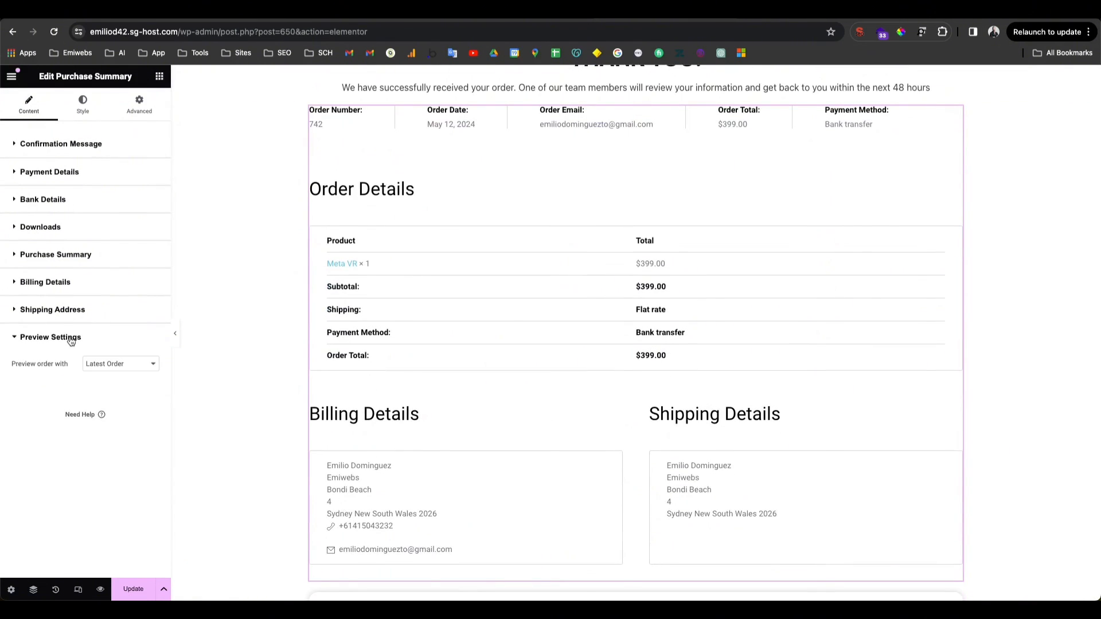
click(106, 373)
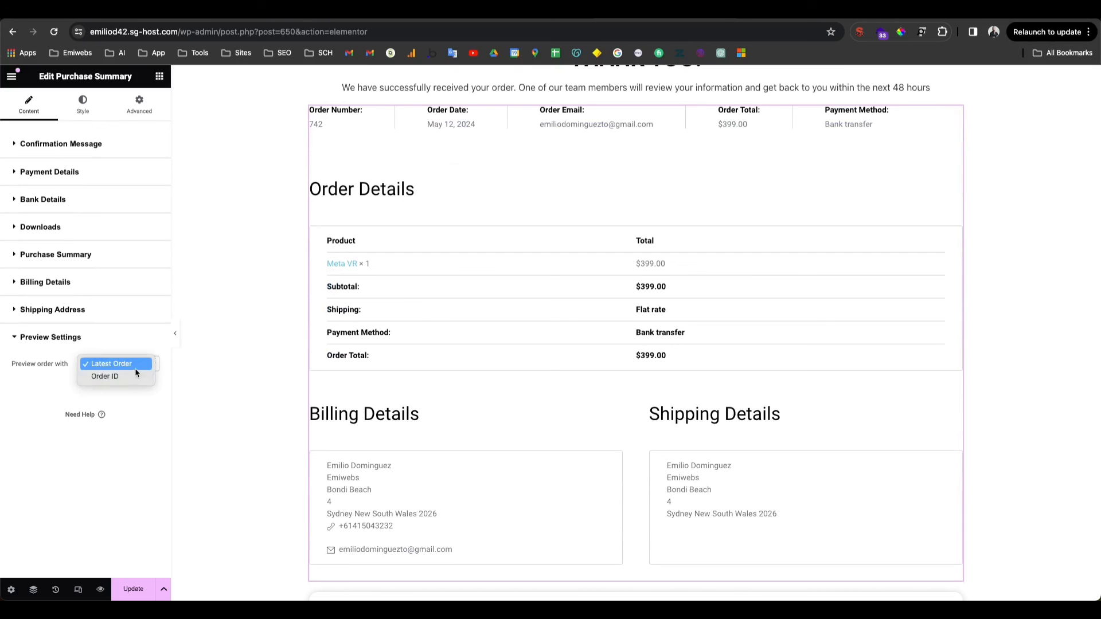
click(144, 410)
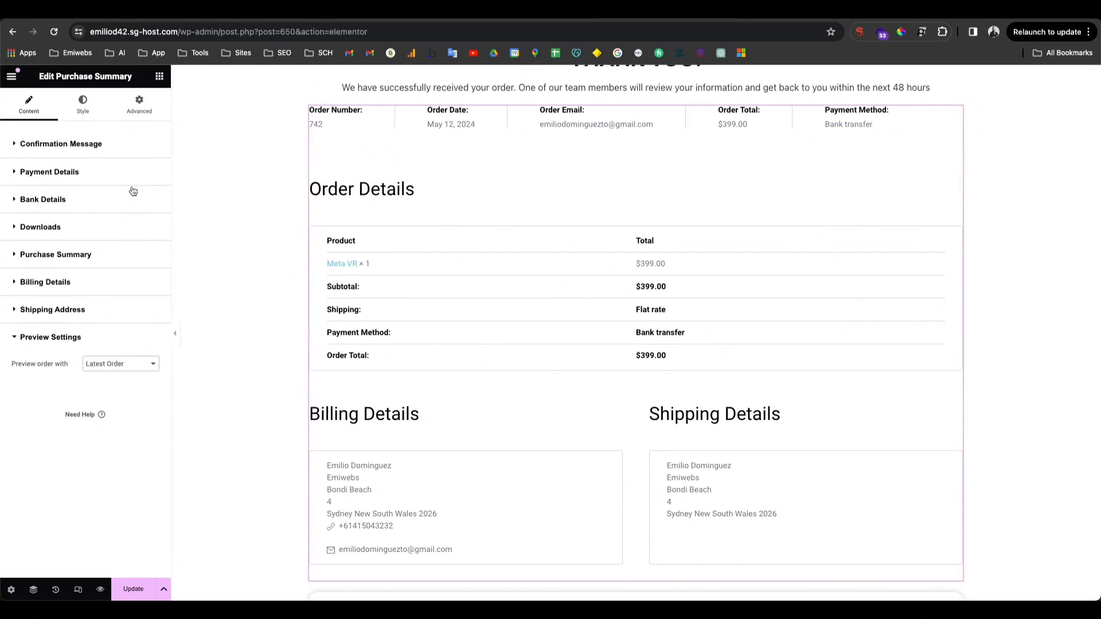
Step: Set the padding of the new Purchase Summary widget's sections to 20 px on all sides
click(84, 106)
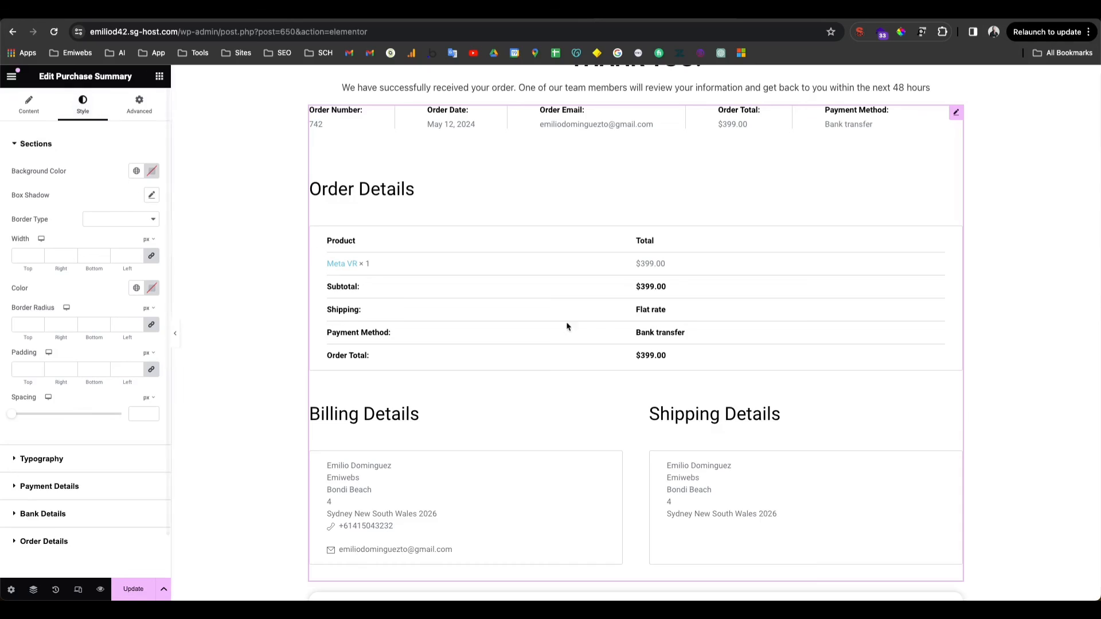
scroll(603, 322, up, 2)
scroll(602, 321, down, 1)
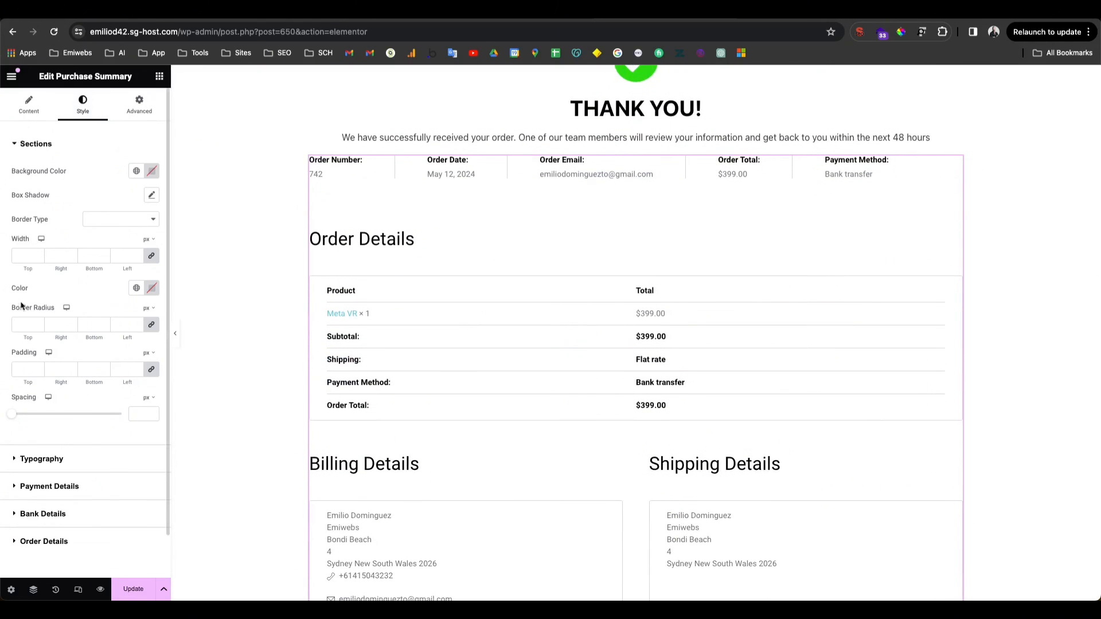
scroll(23, 303, down, 1)
click(22, 342)
key(Down)
key(Down)
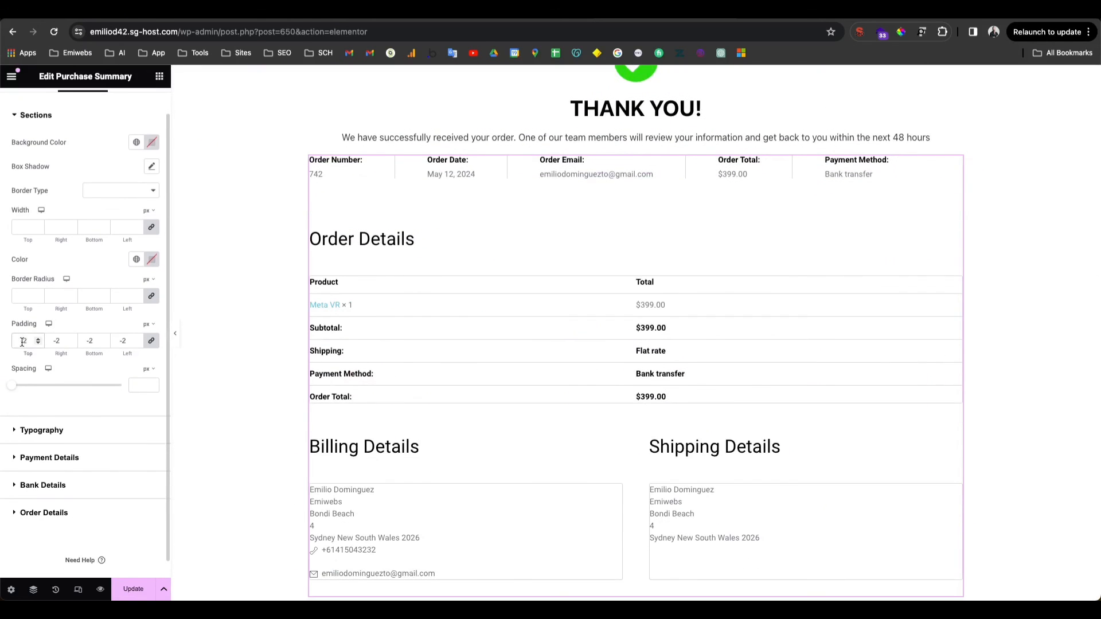
text(20)
key(BackSpace)
key(BackSpace)
key(BackSpace)
key(BackSpace)
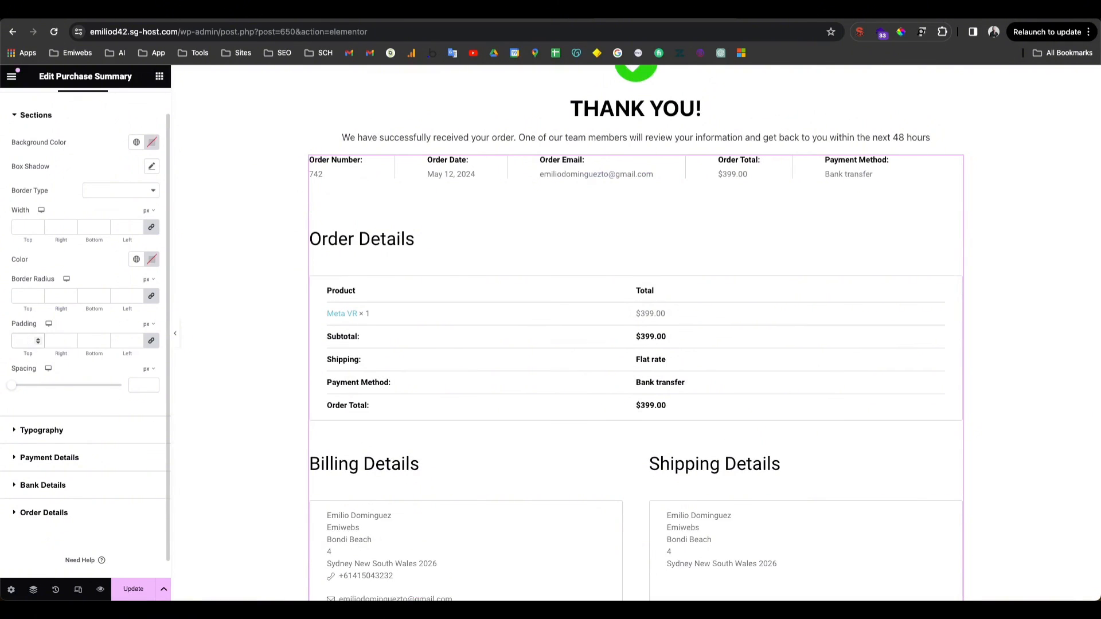
text(20)
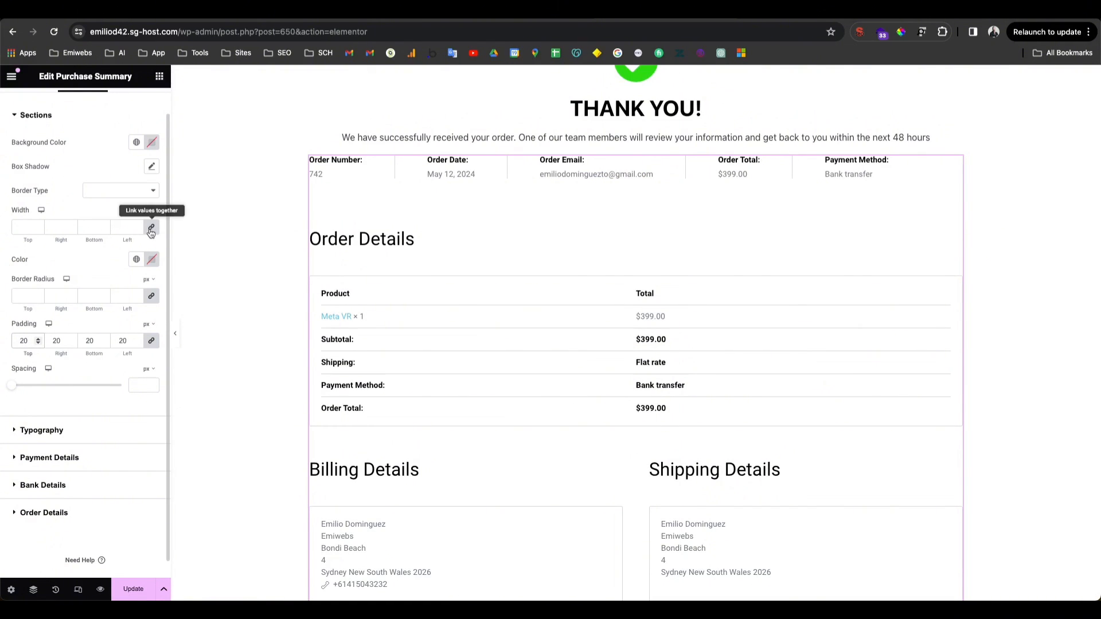
scroll(388, 327, down, 1)
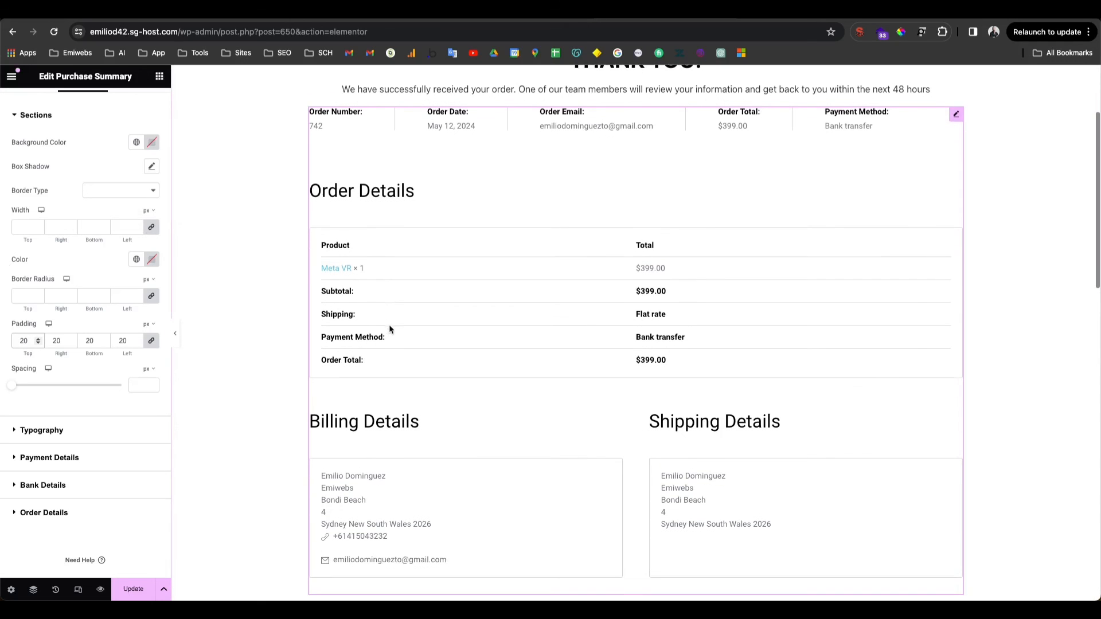
Step: Set the new Purchase Summary widget's overall padding to 40 px on all sides
scroll(413, 295, up, 3)
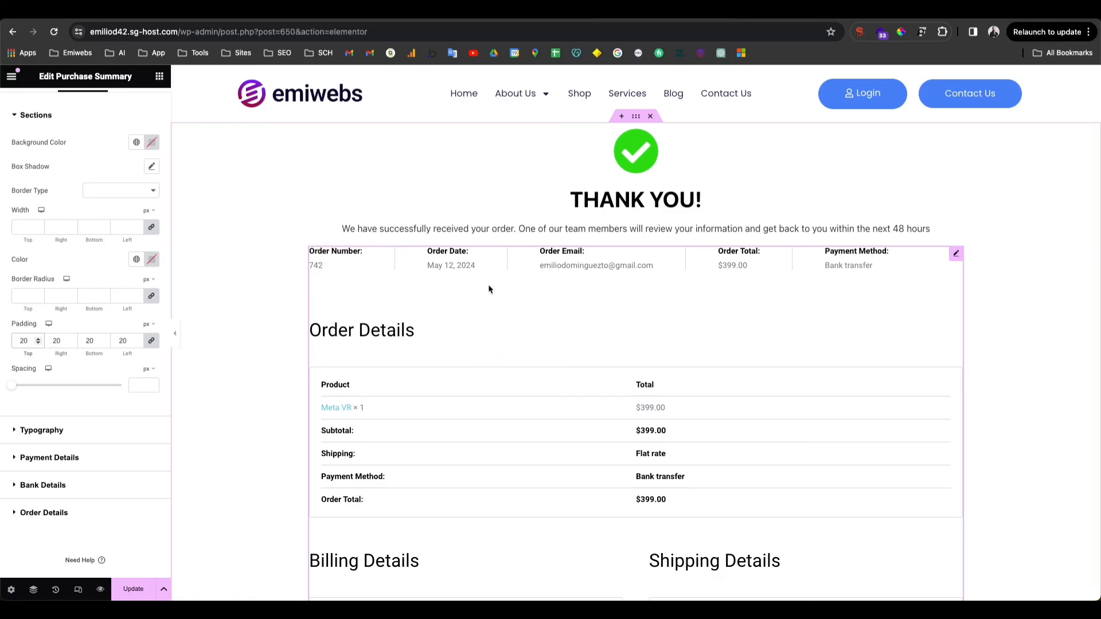
scroll(103, 161, up, 1)
click(138, 112)
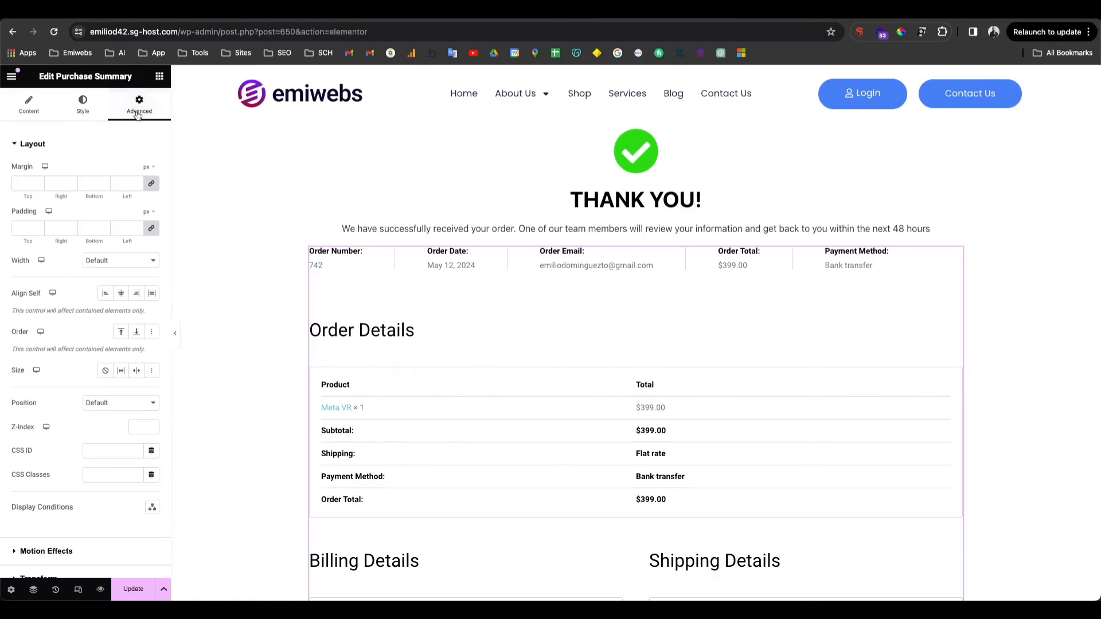
click(15, 229)
text(20)
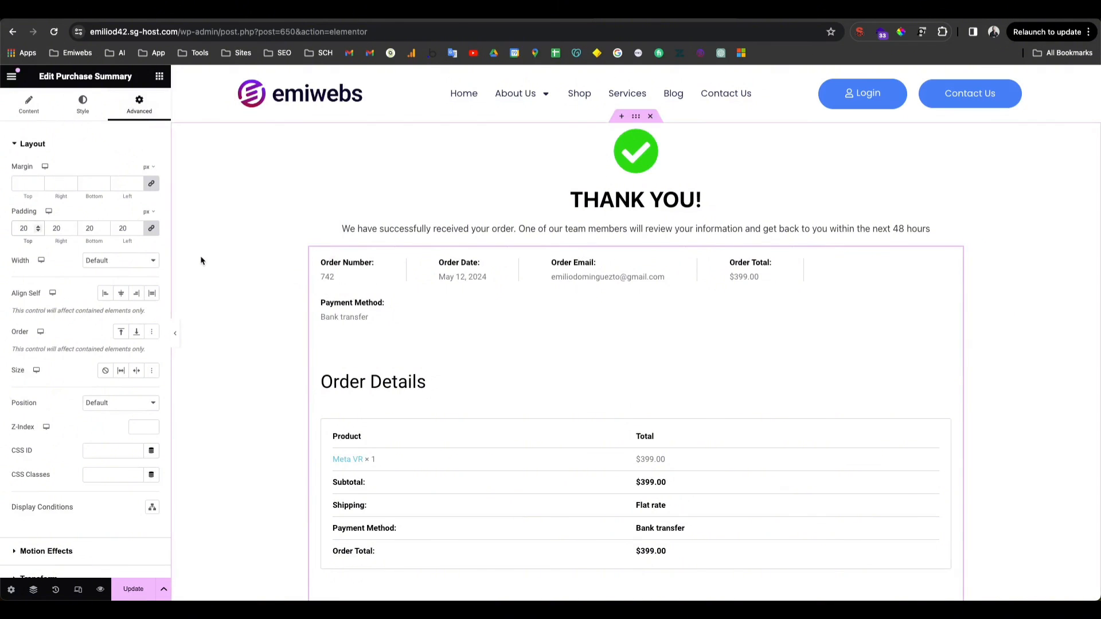
key(BackSpace)
key(BackSpace)
text(40)
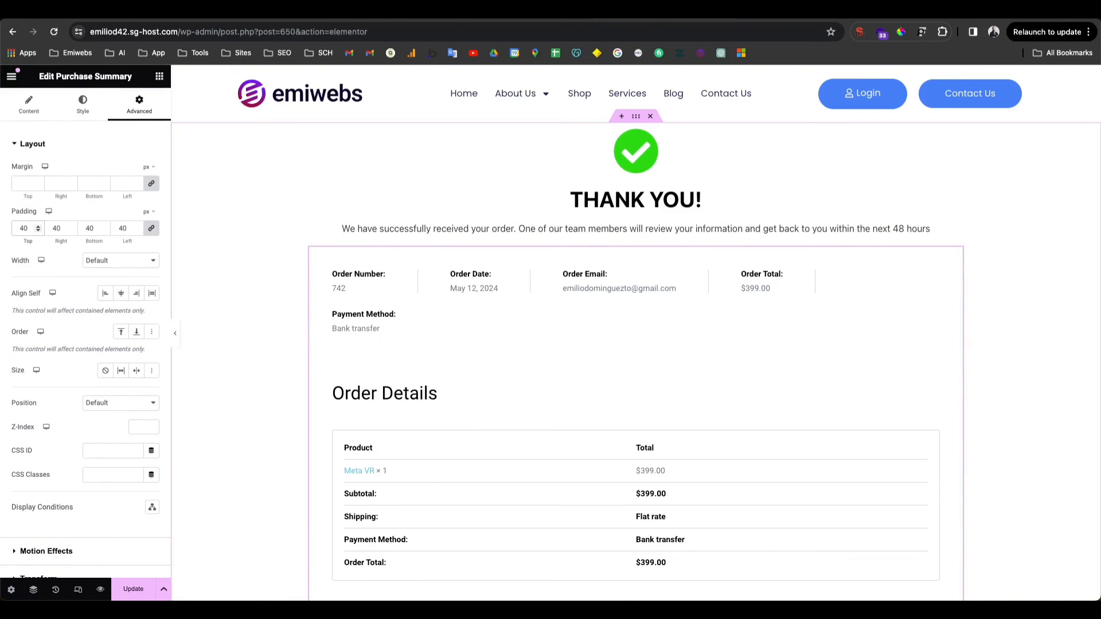
Step: Add an outline box shadow to the new Purchase Summary widget and set its border radius to 20 px on all corners
click(96, 110)
click(139, 105)
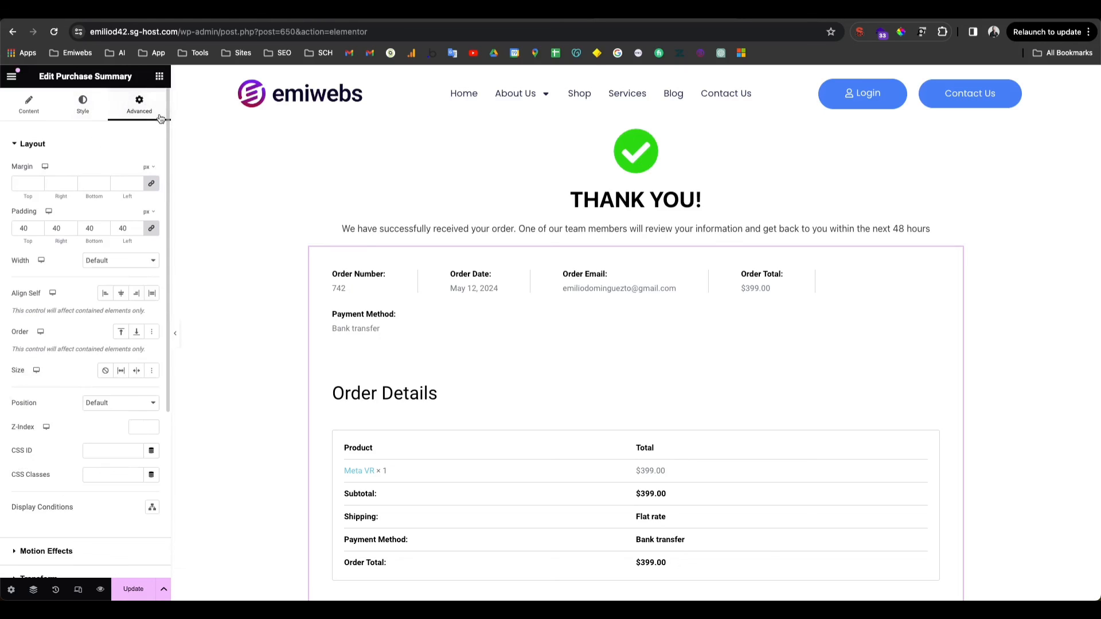
scroll(53, 440, down, 5)
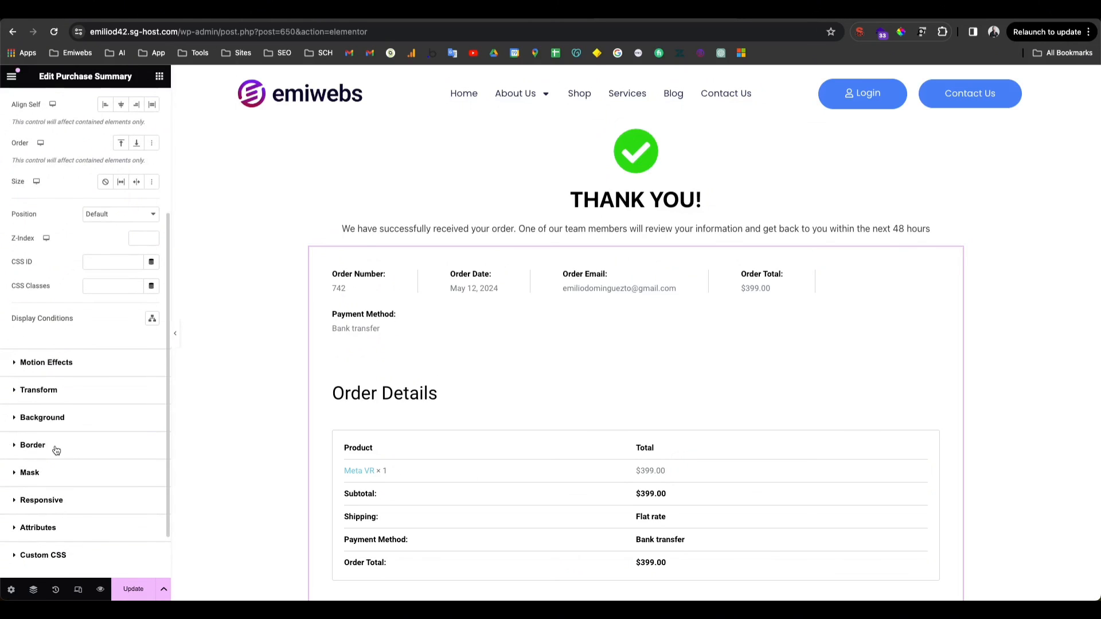
click(55, 450)
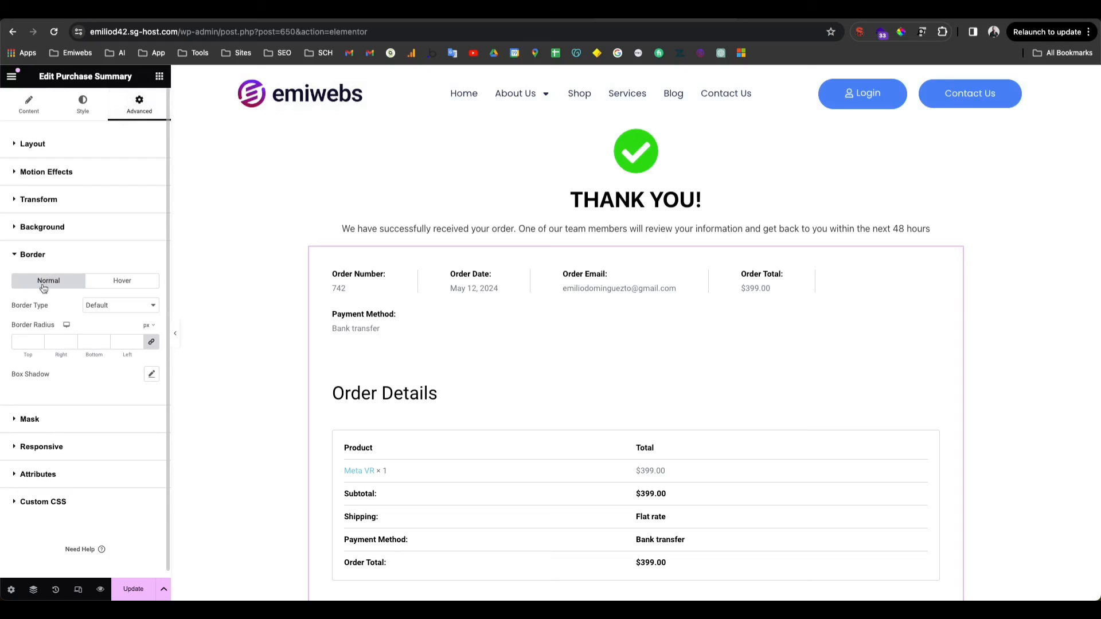
click(152, 376)
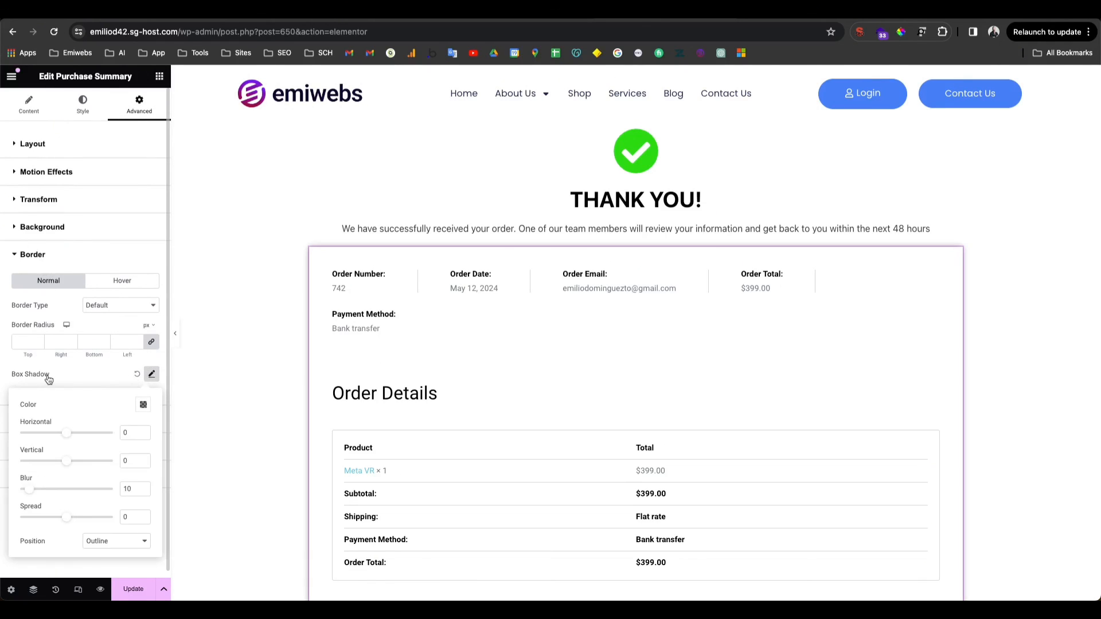
scroll(49, 380, down, 1)
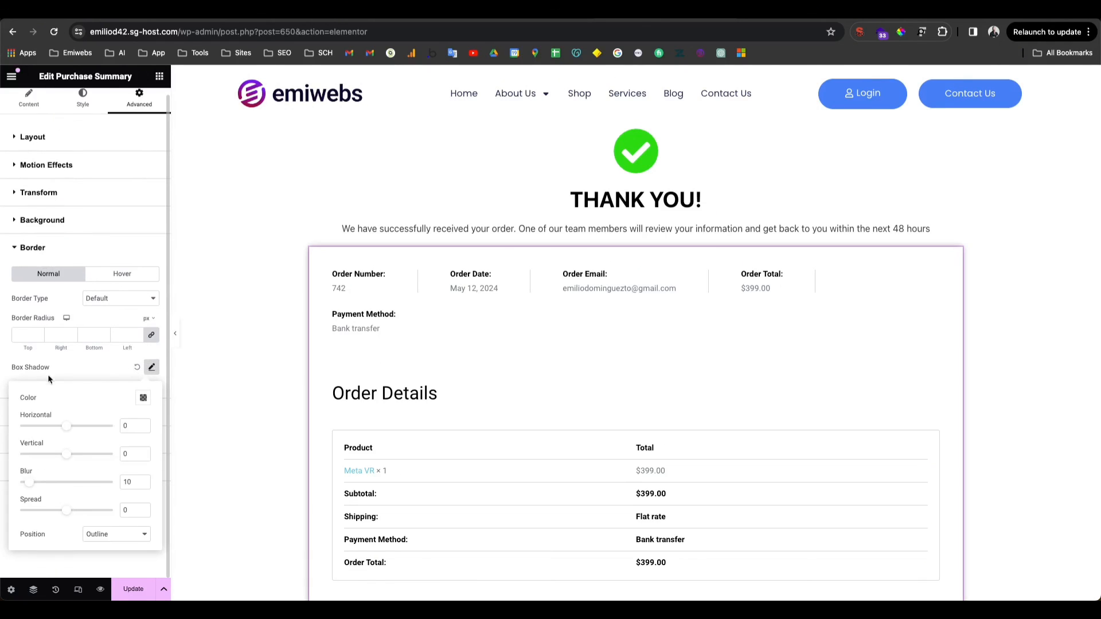
click(117, 336)
text(20)
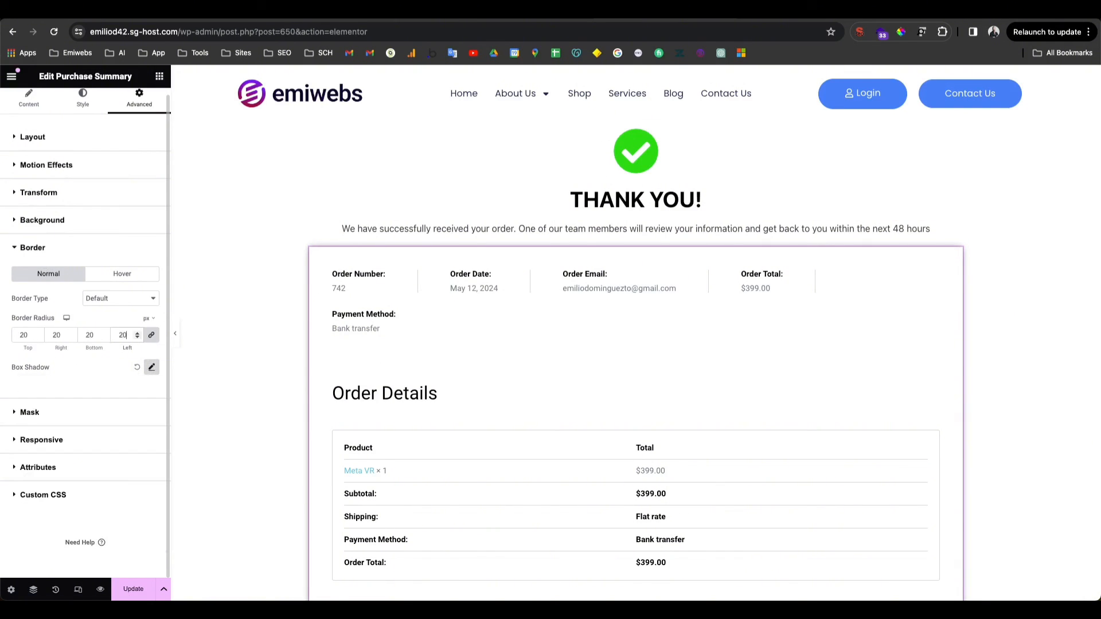
Step: Soften the widget's box shadow by lowering its color's opacity and setting the blur to 29
click(150, 369)
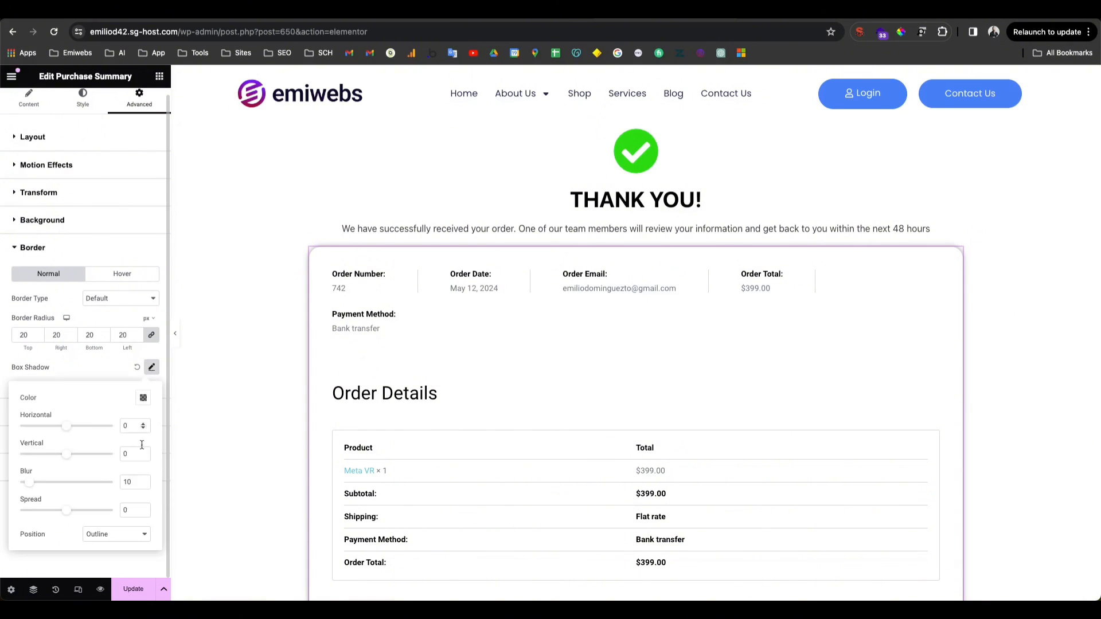
click(144, 398)
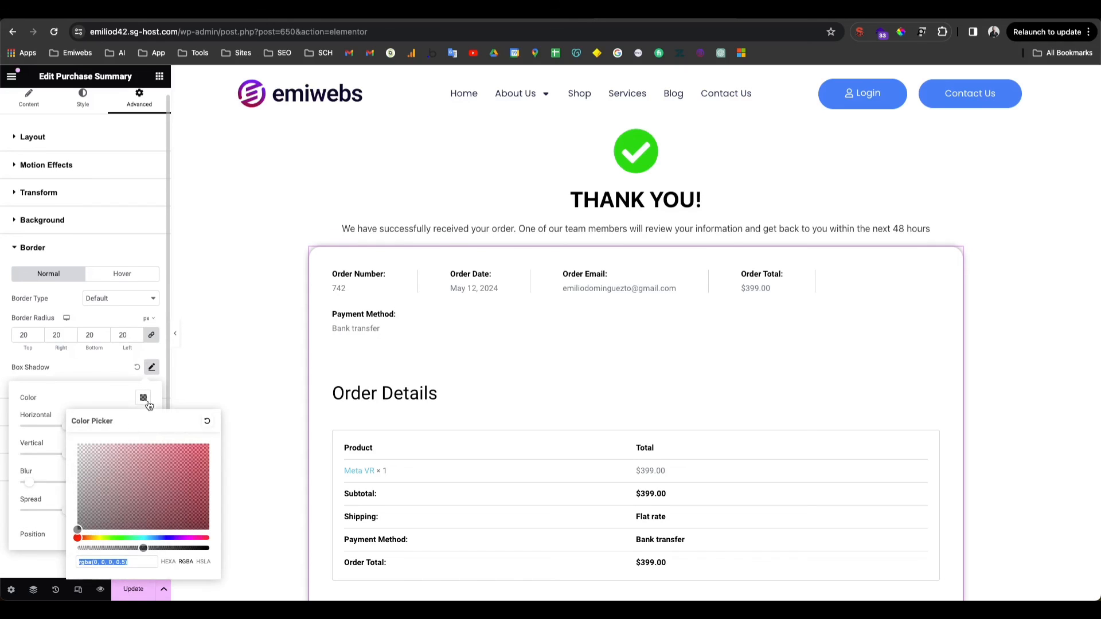
drag(145, 549, 101, 548)
click(79, 405)
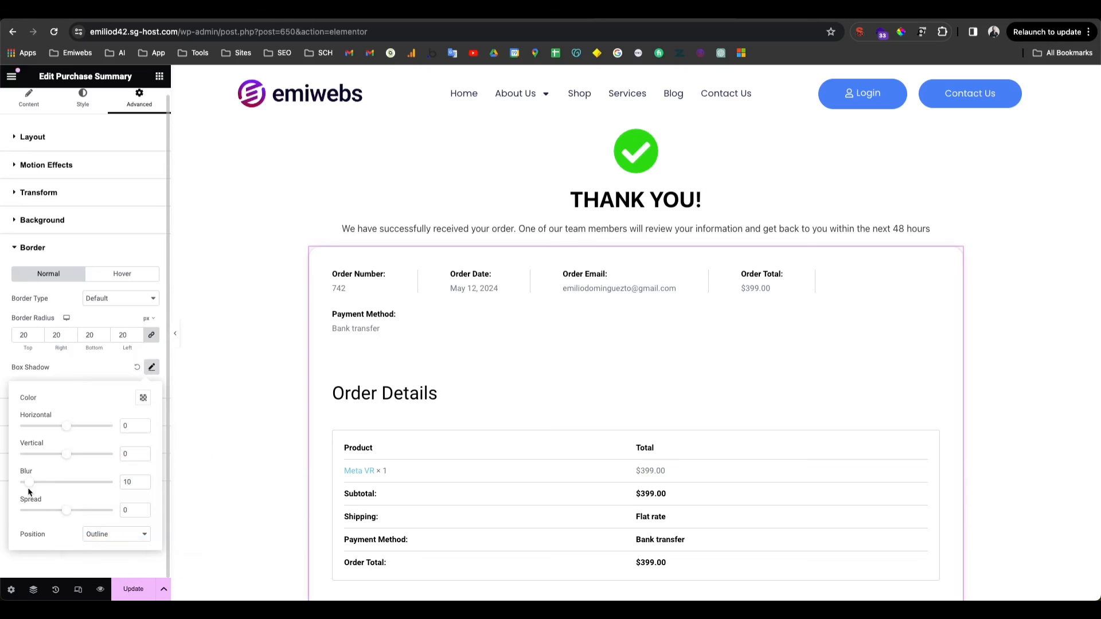
drag(29, 483, 50, 484)
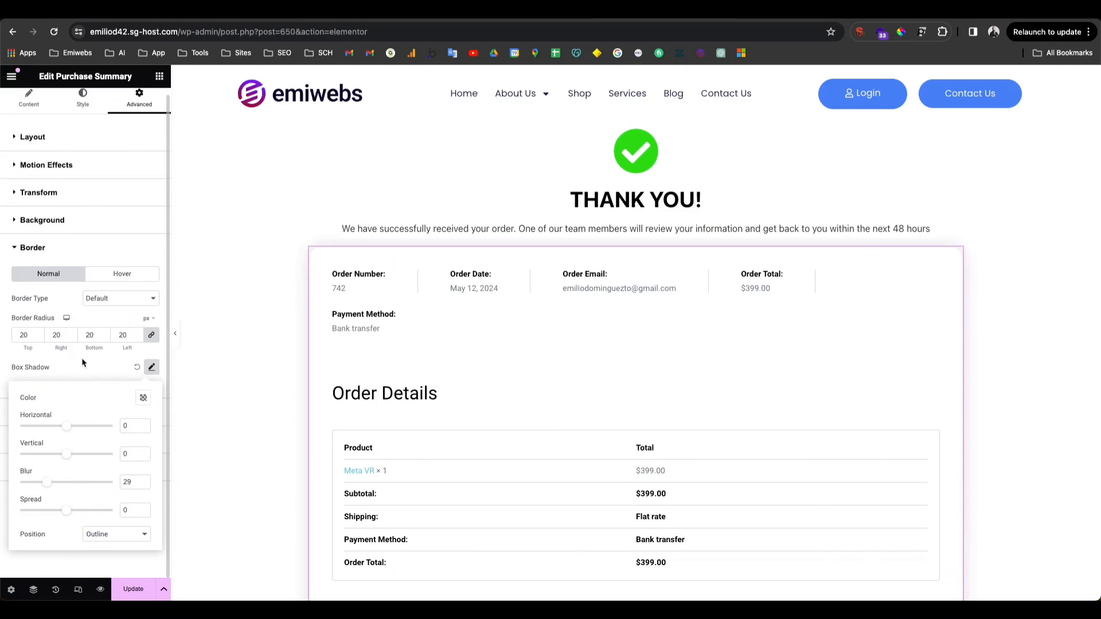
click(152, 367)
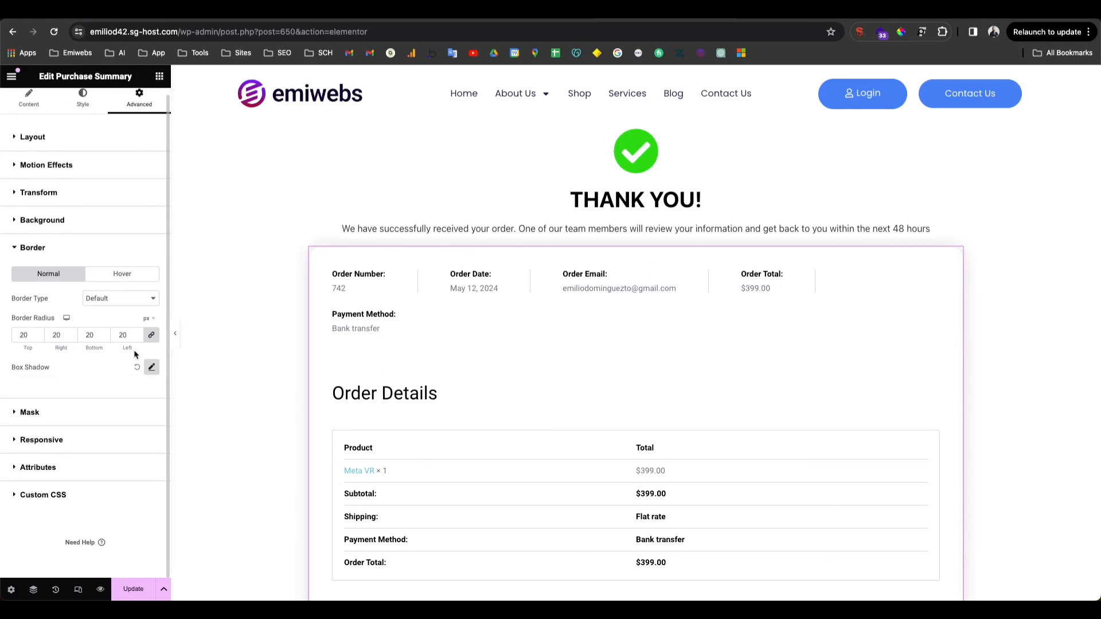
Step: Review the styled Purchase Summary widget at full page width against the earlier summary widget below it
click(176, 338)
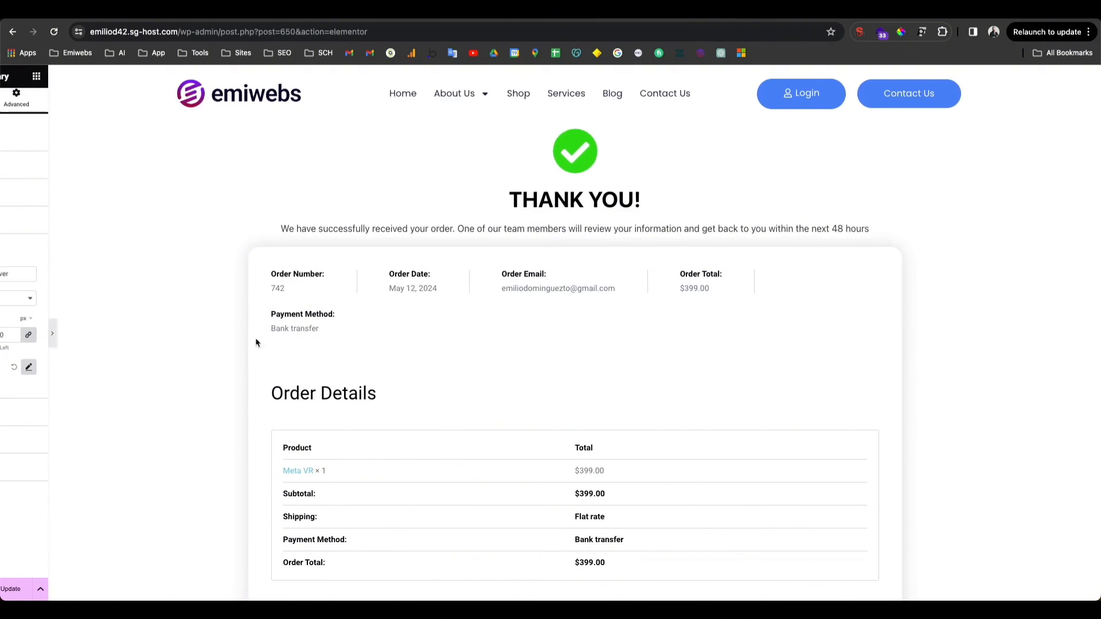
scroll(256, 342, down, 10)
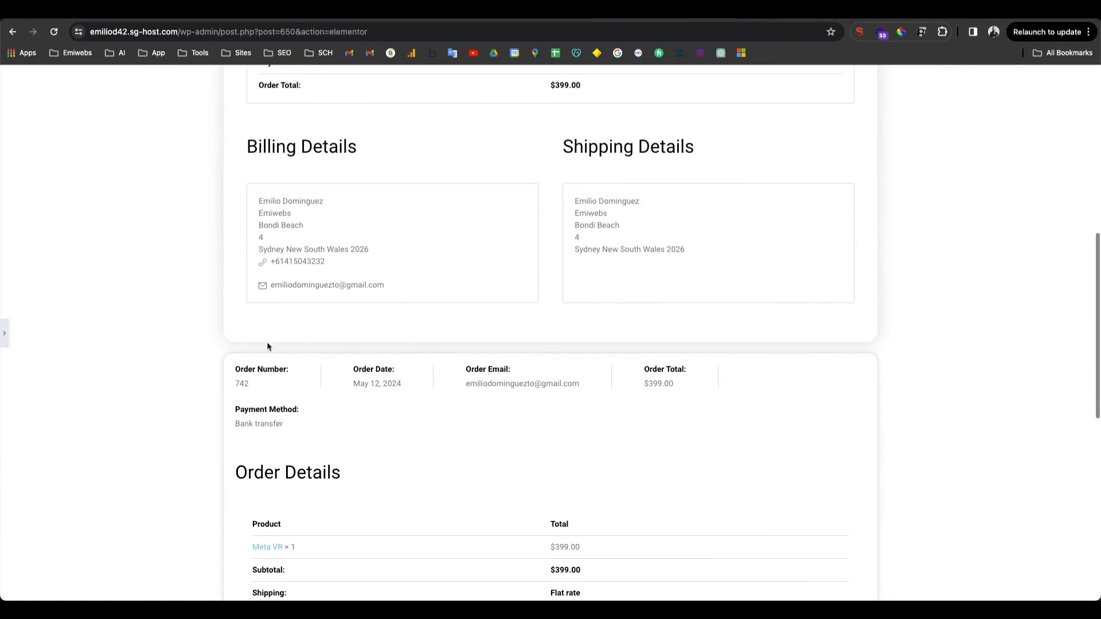
scroll(268, 347, down, 3)
scroll(268, 346, up, 5)
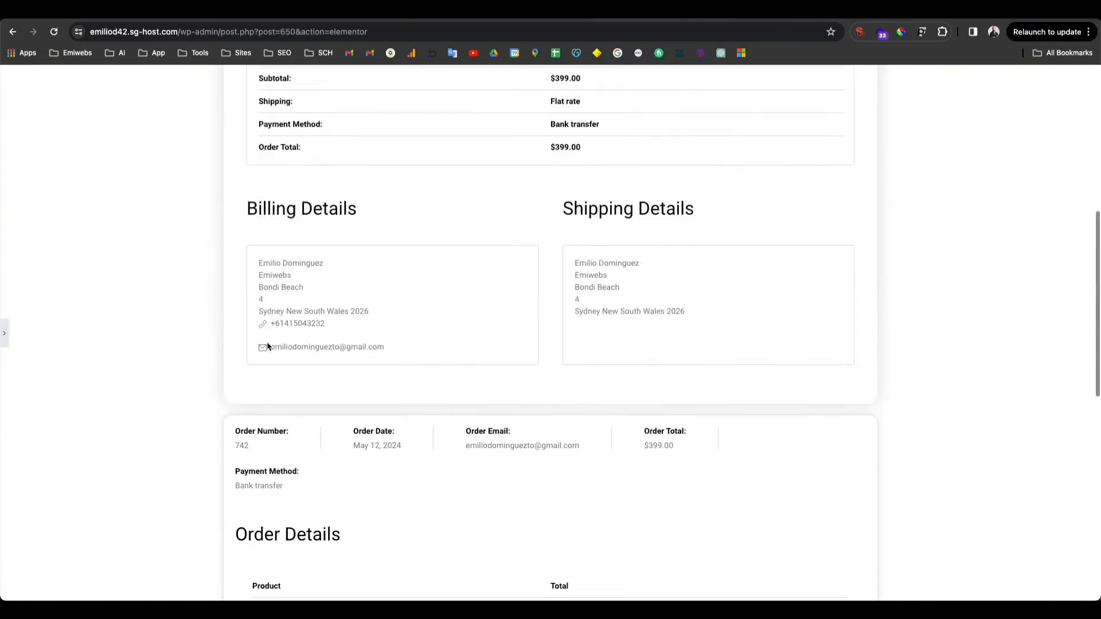
scroll(268, 347, up, 7)
scroll(275, 373, down, 3)
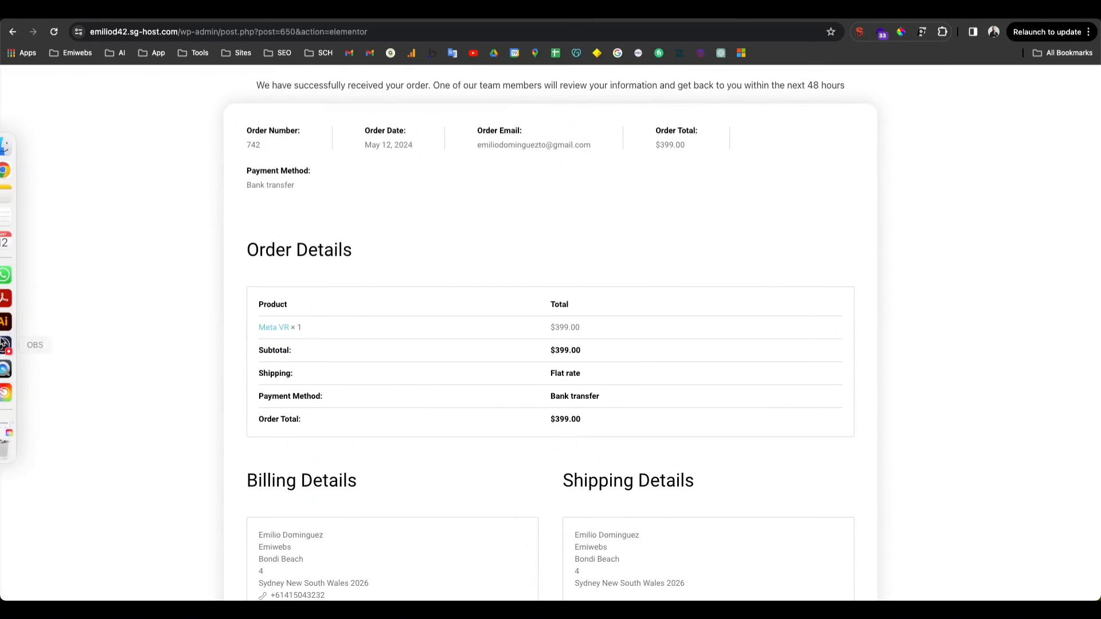
click(7, 336)
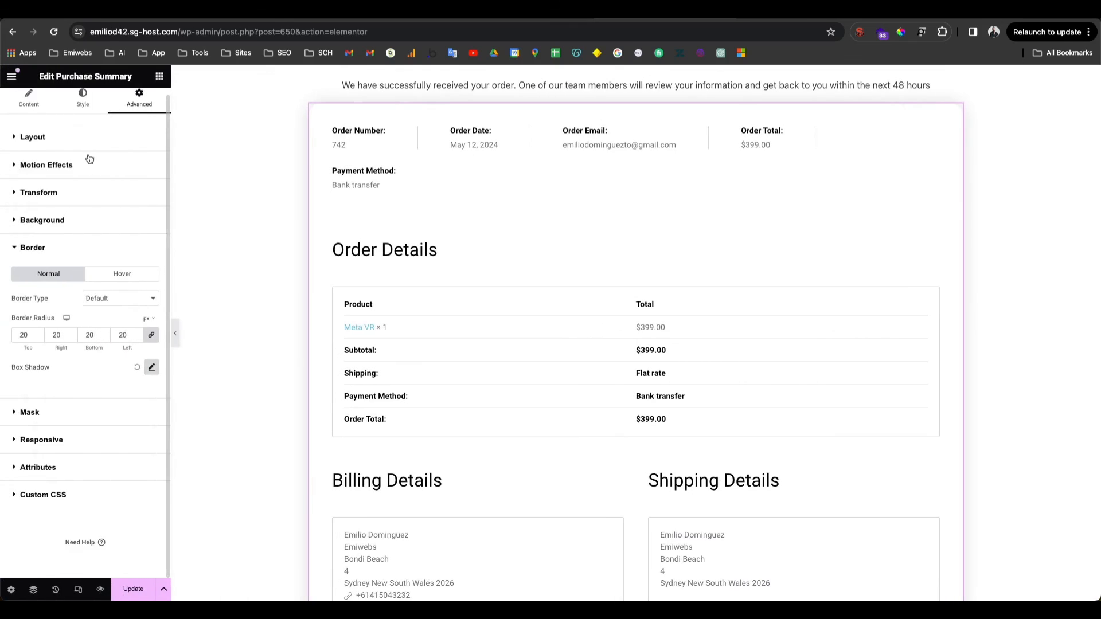
Step: Look through the new widget's style settings for sections, payment details, bank details and order details
click(83, 104)
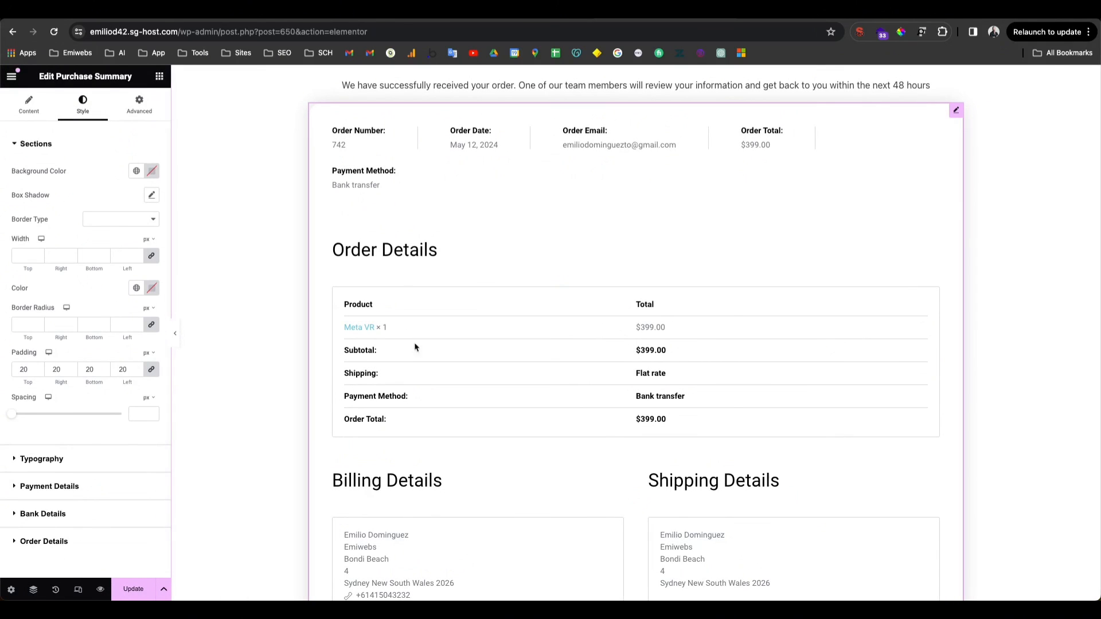
click(65, 142)
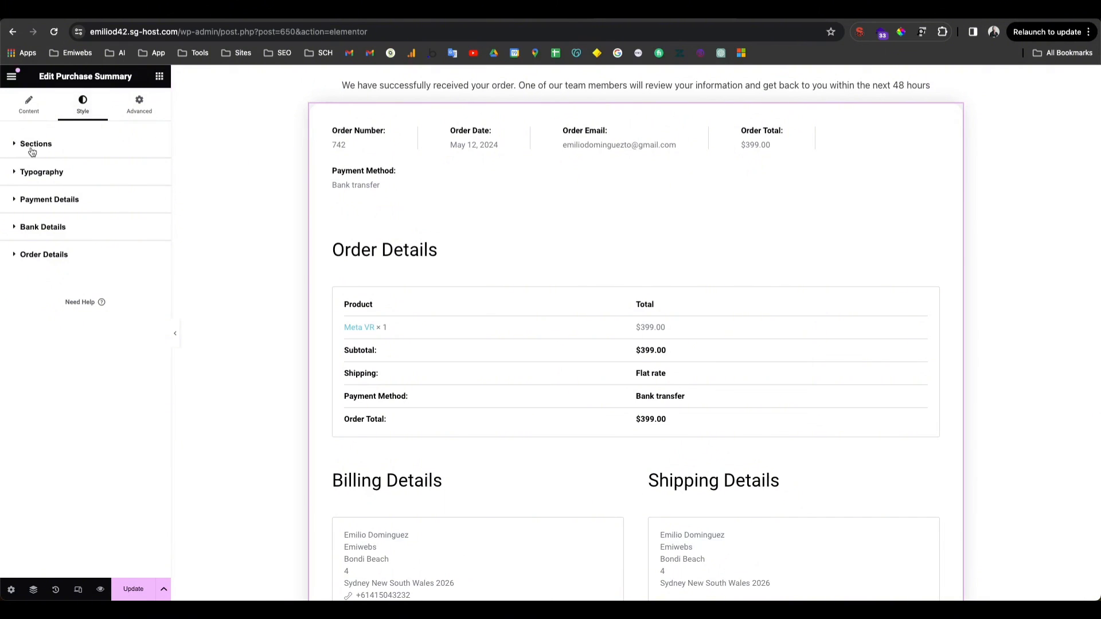
click(49, 207)
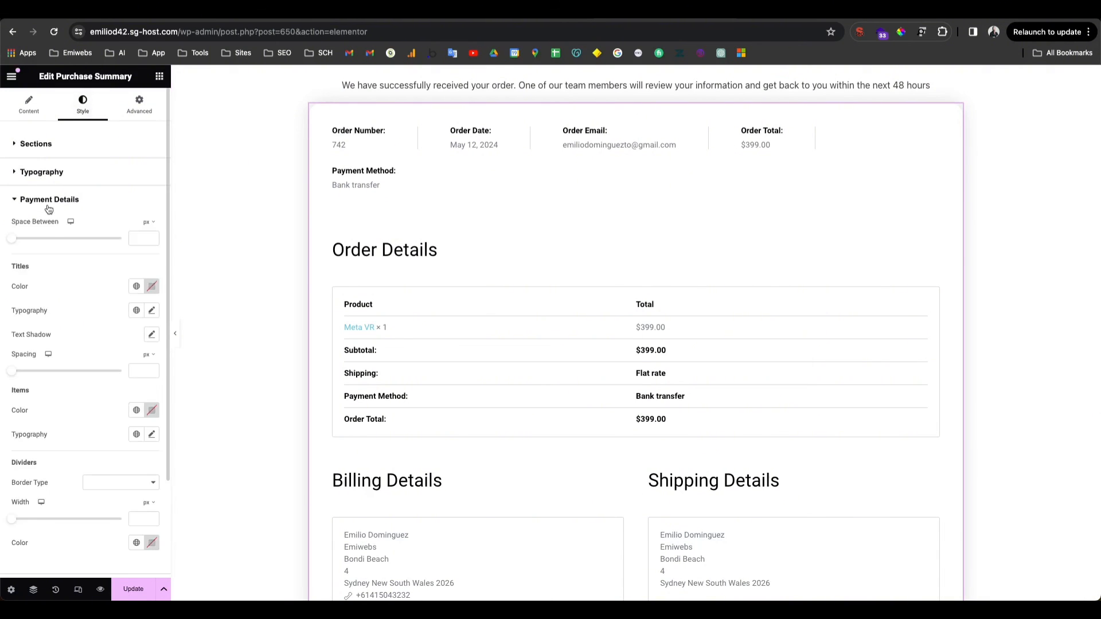
click(49, 210)
click(54, 234)
click(54, 235)
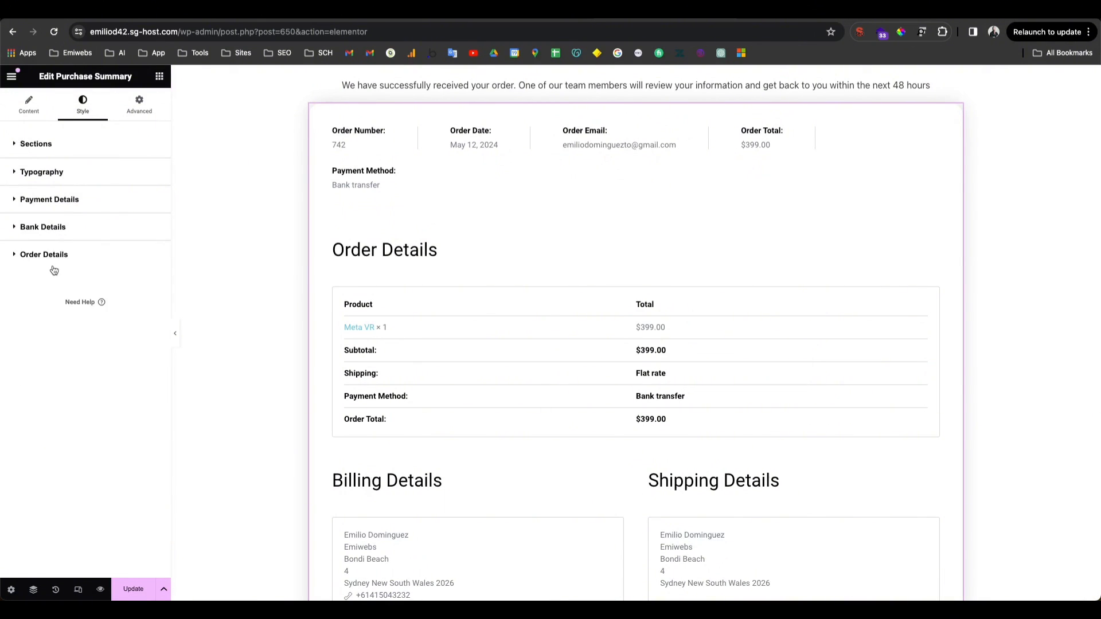
click(63, 258)
scroll(492, 389, down, 1)
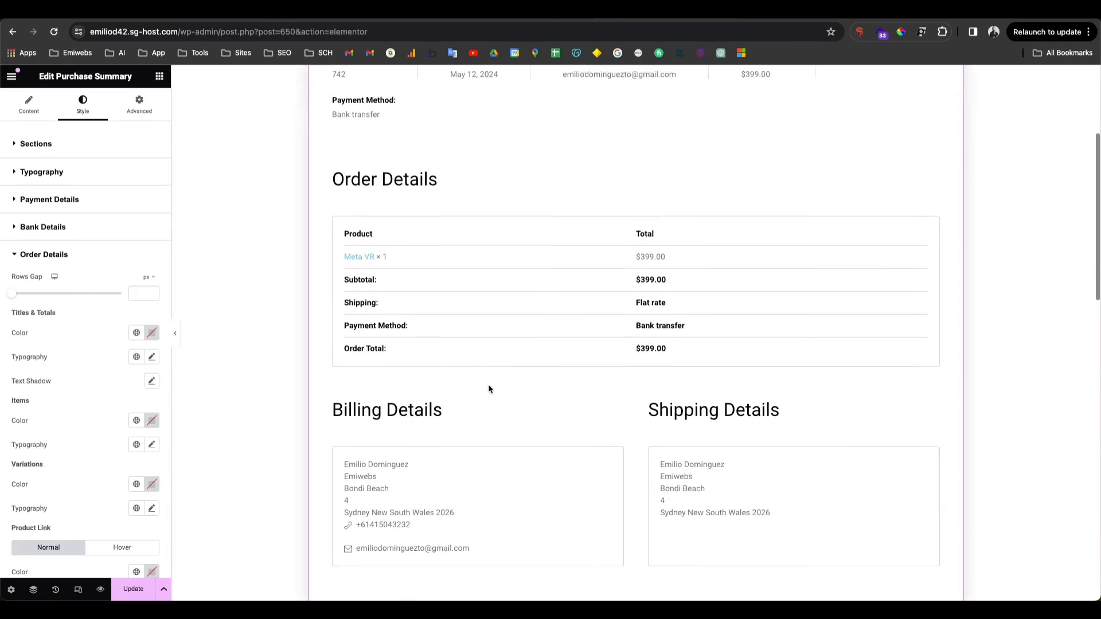
scroll(470, 380, up, 1)
scroll(469, 380, up, 3)
click(146, 256)
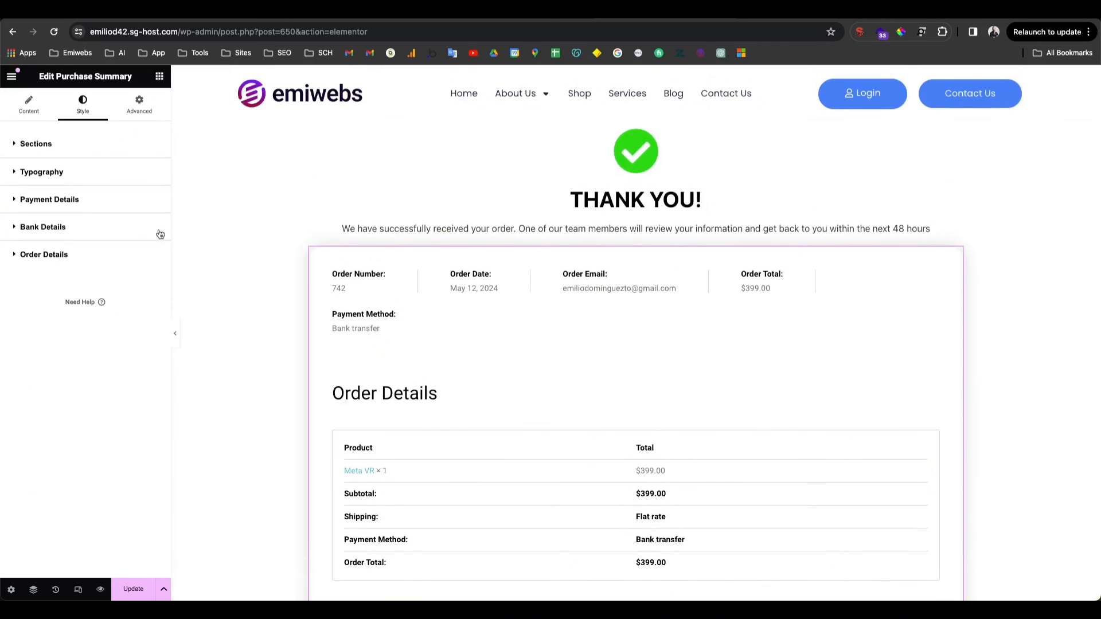
Step: Compare the redesigned thank-you page at full width with the store's default order-received page
click(176, 333)
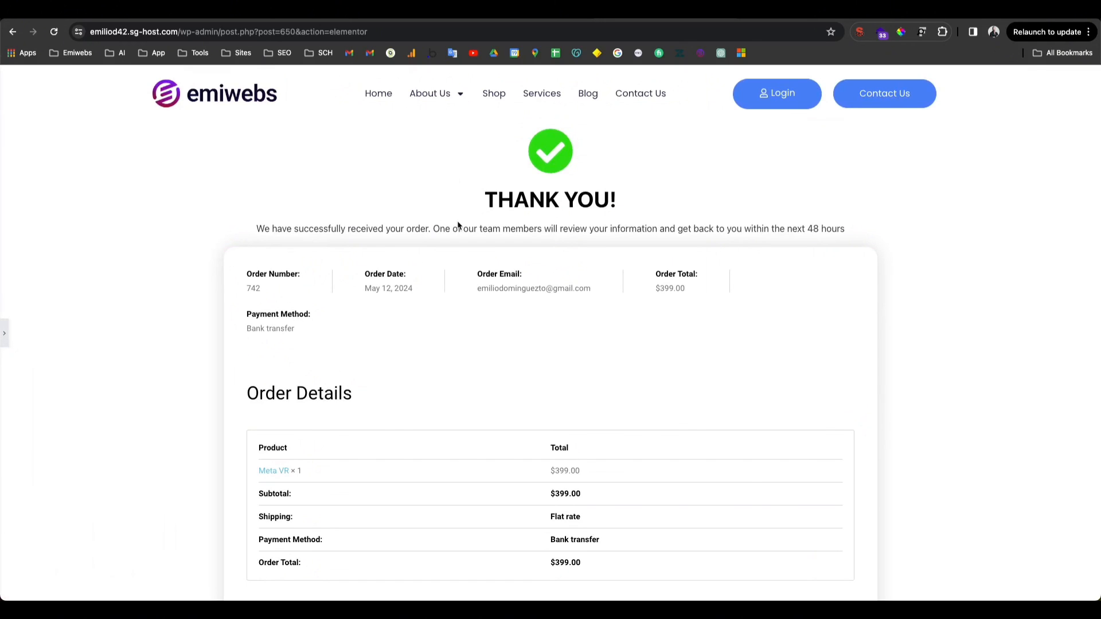
click(357, 12)
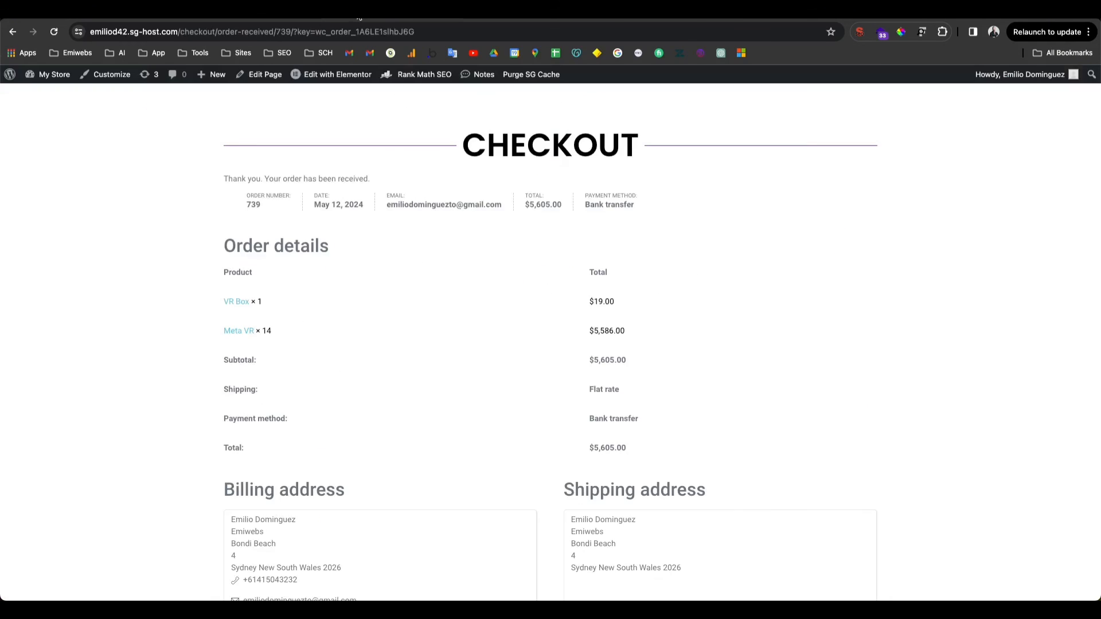
click(229, 11)
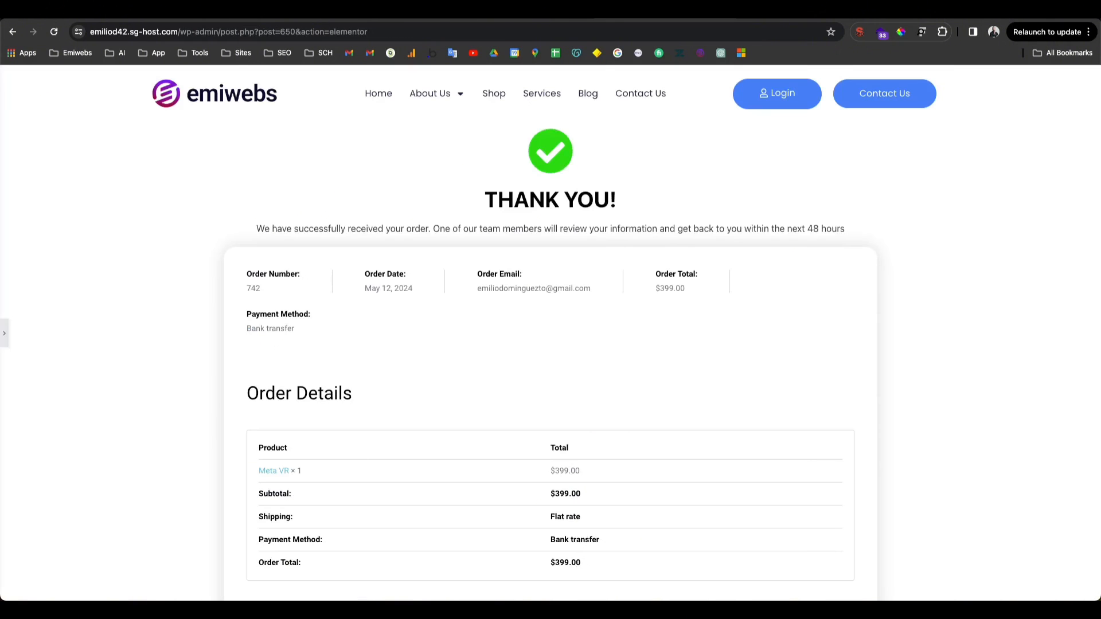